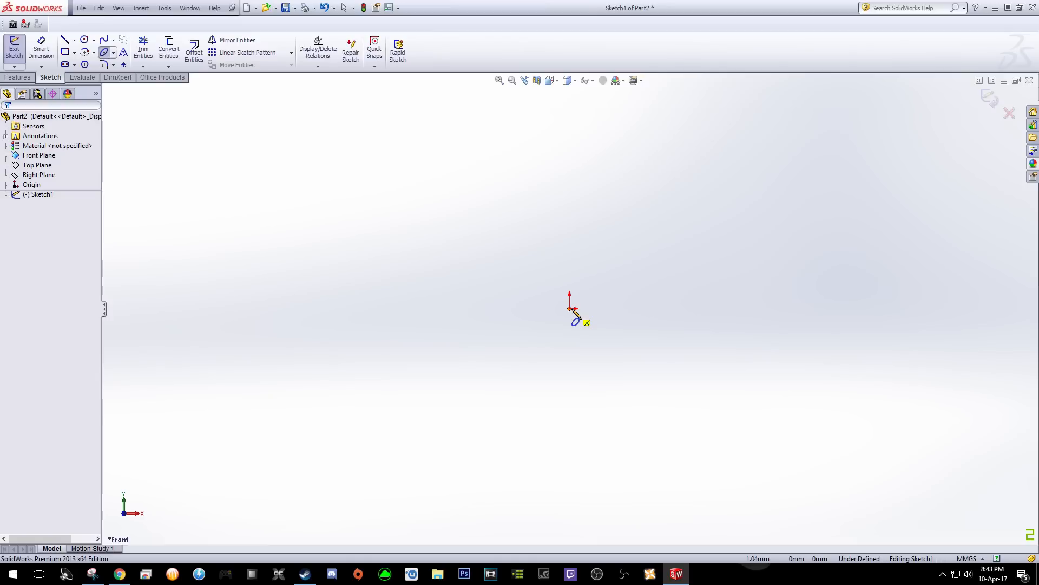
Sketch an ellipse centred on the origin with radii of about 48 mm horizontally and 38 mm vertically
left_click(570, 308)
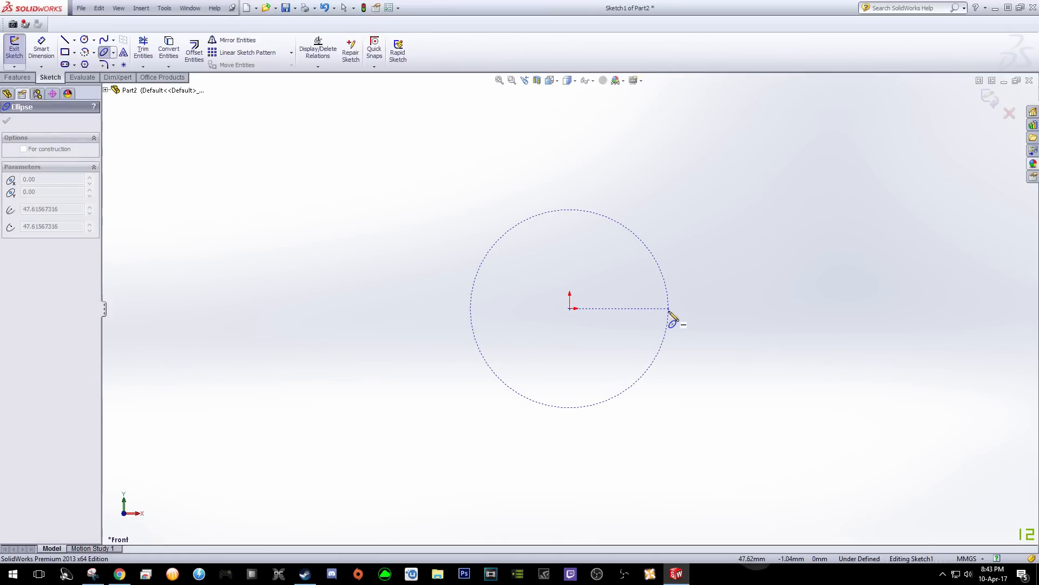
left_click(670, 309)
left_click(577, 231)
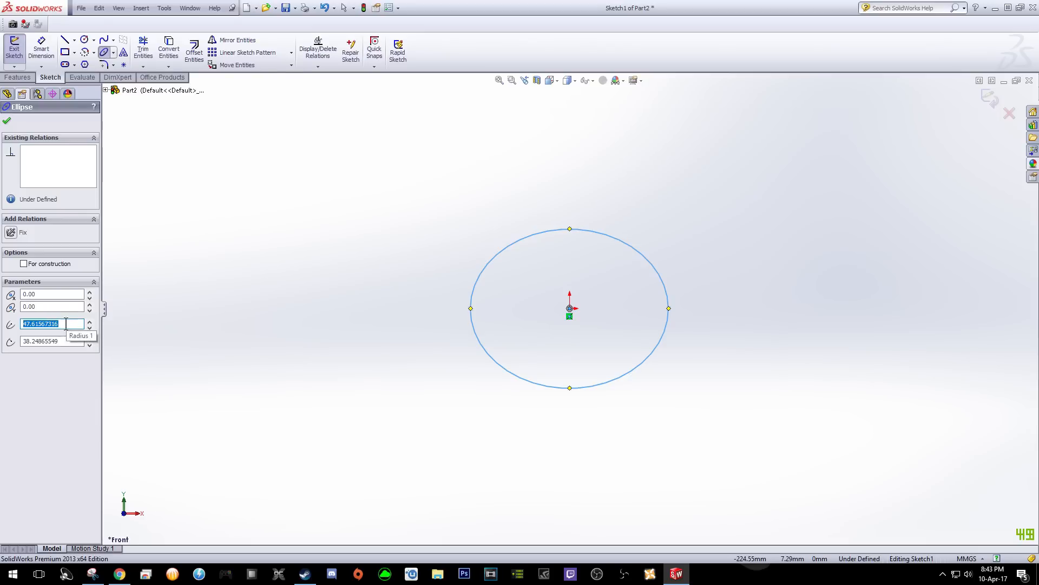
Set the ellipse's first radius to 55 mm and second radius to 45 mm, and exit the sketch
key("Tab")
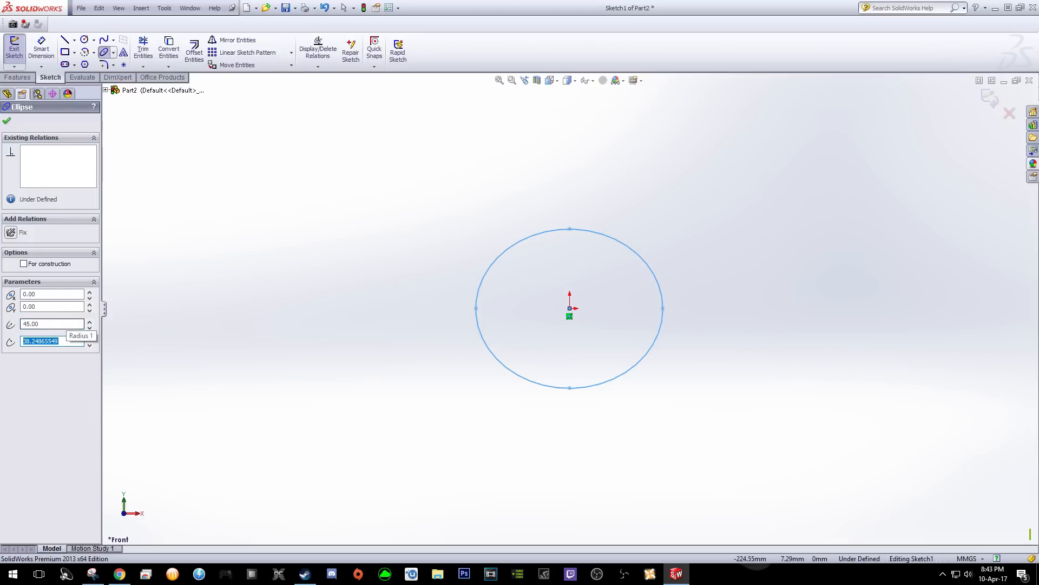
left_click(66, 323)
type("55")
key("Tab")
type("45")
left_click(7, 120)
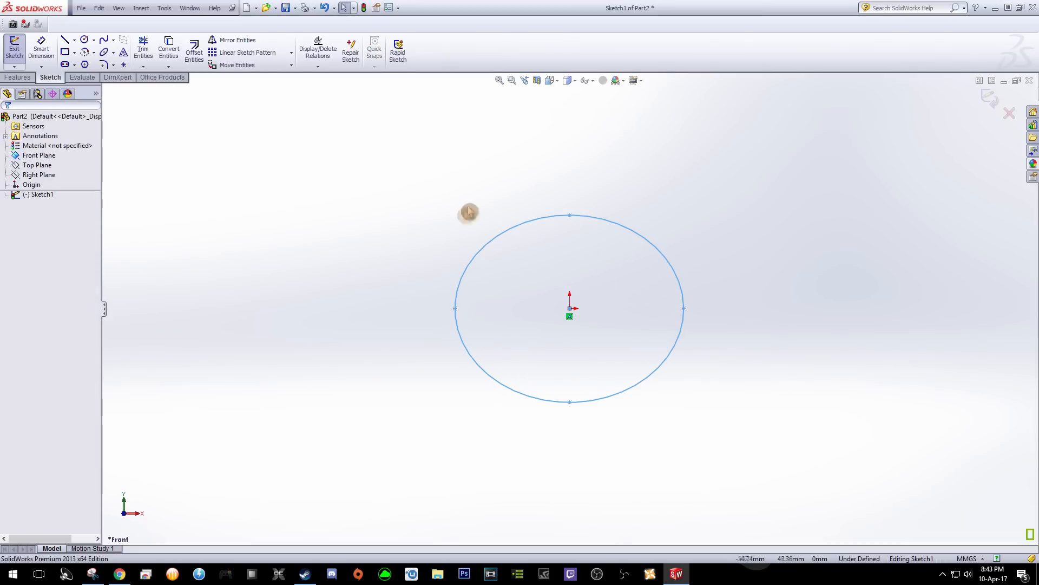
left_click(990, 98)
Create a reference plane offset 200 mm from the Front Plane in the flipped direction
key("space")
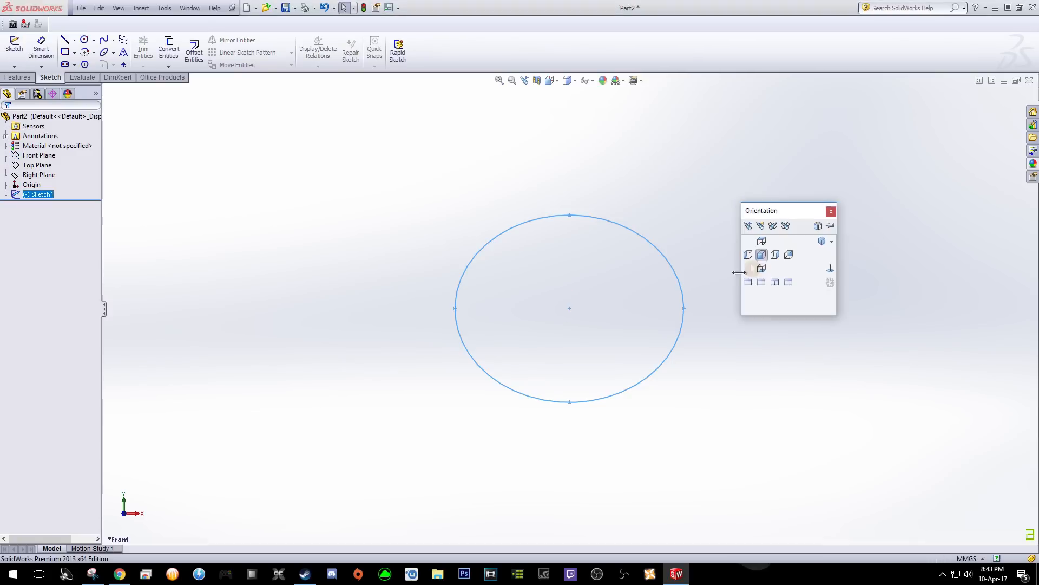
left_click(821, 241)
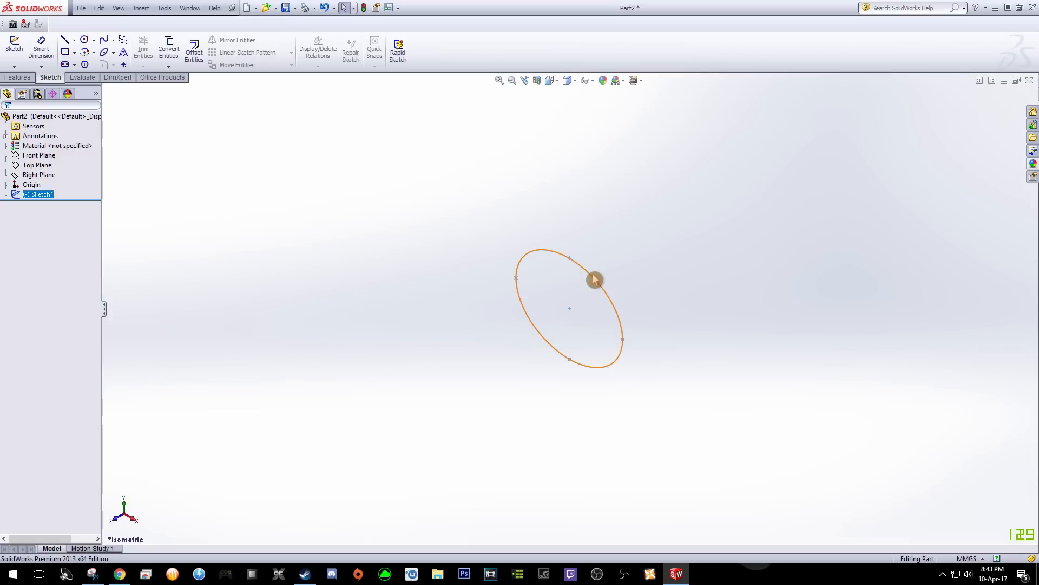
left_click(18, 77)
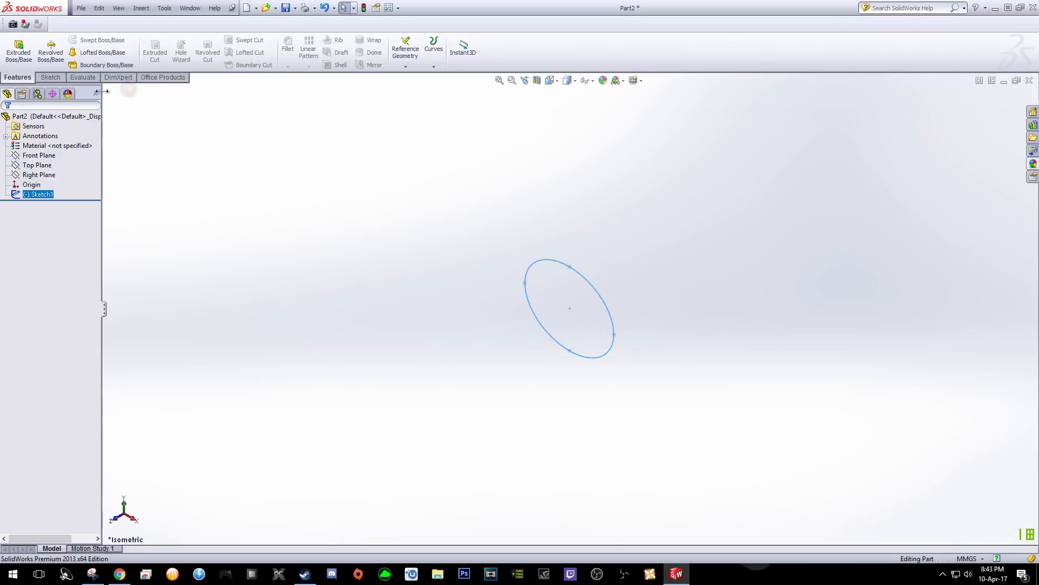
left_click(404, 68)
left_click(418, 77)
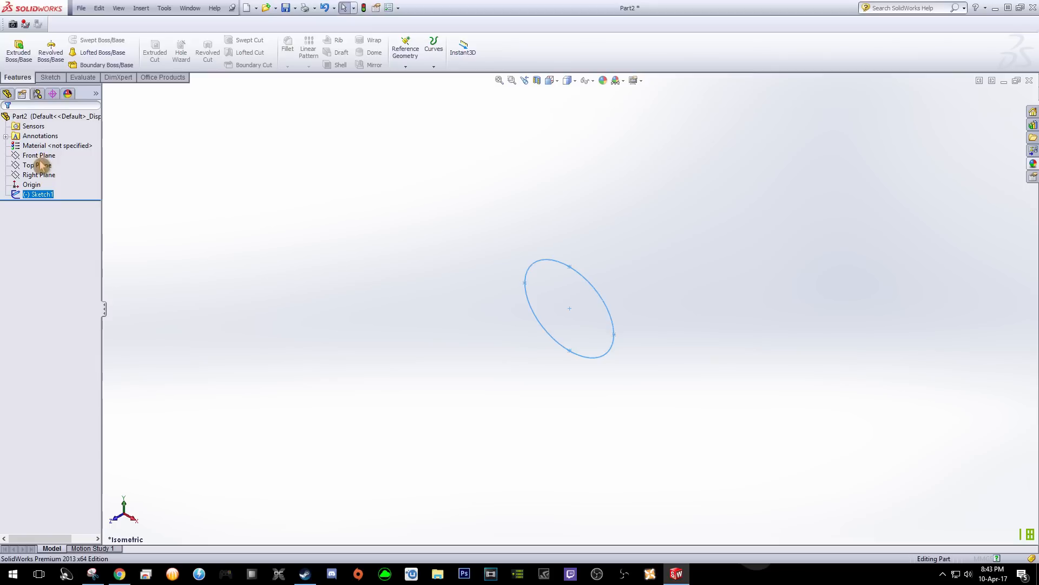
left_click(105, 90)
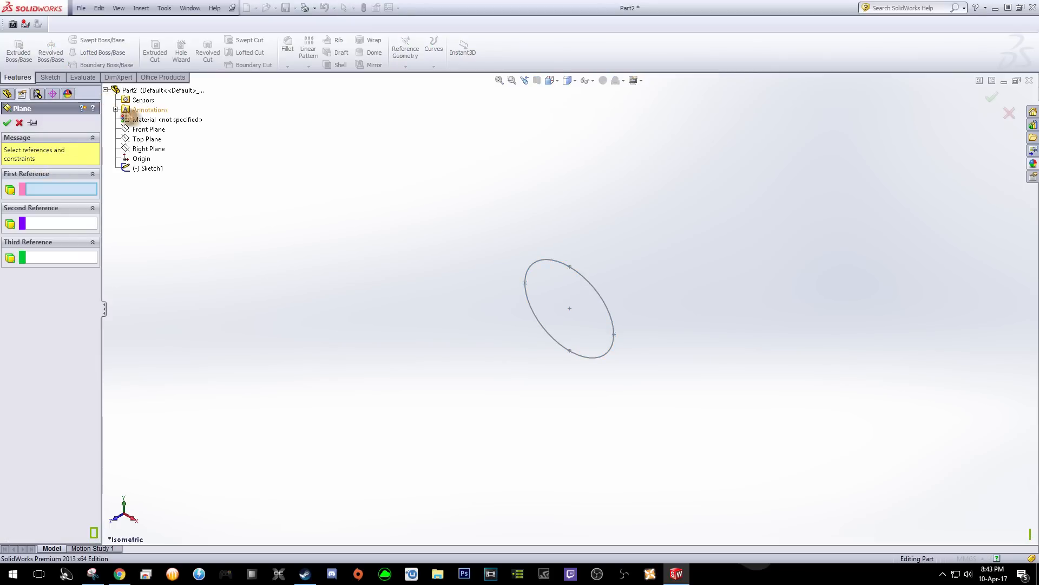
left_click(141, 130)
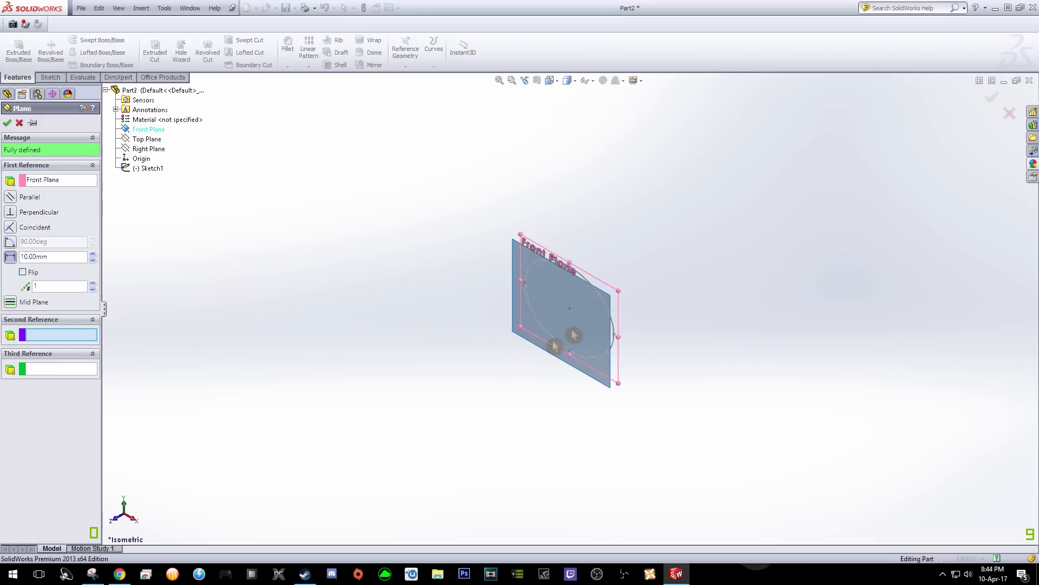
left_click(23, 272)
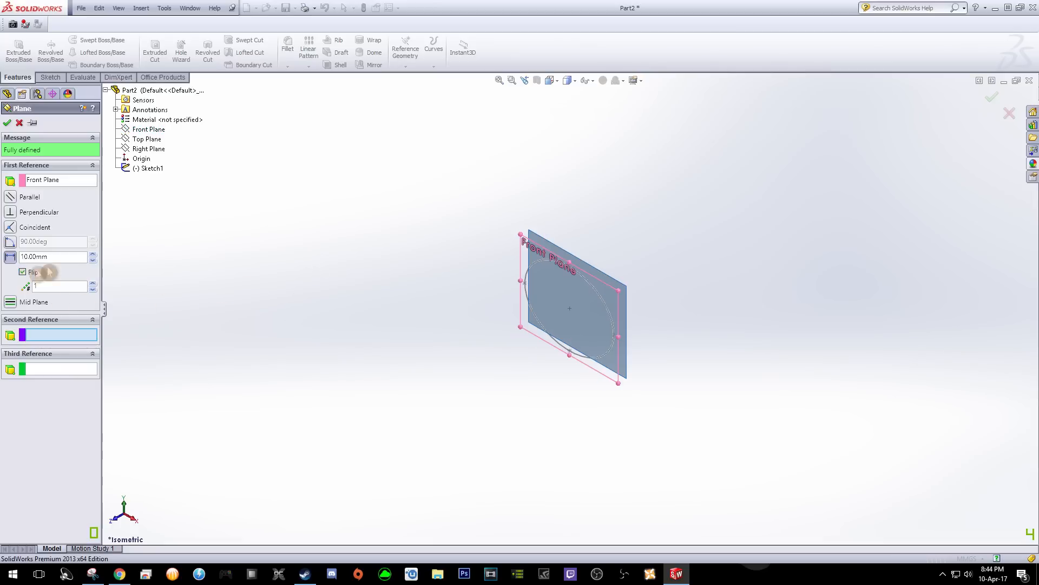
left_click(66, 254)
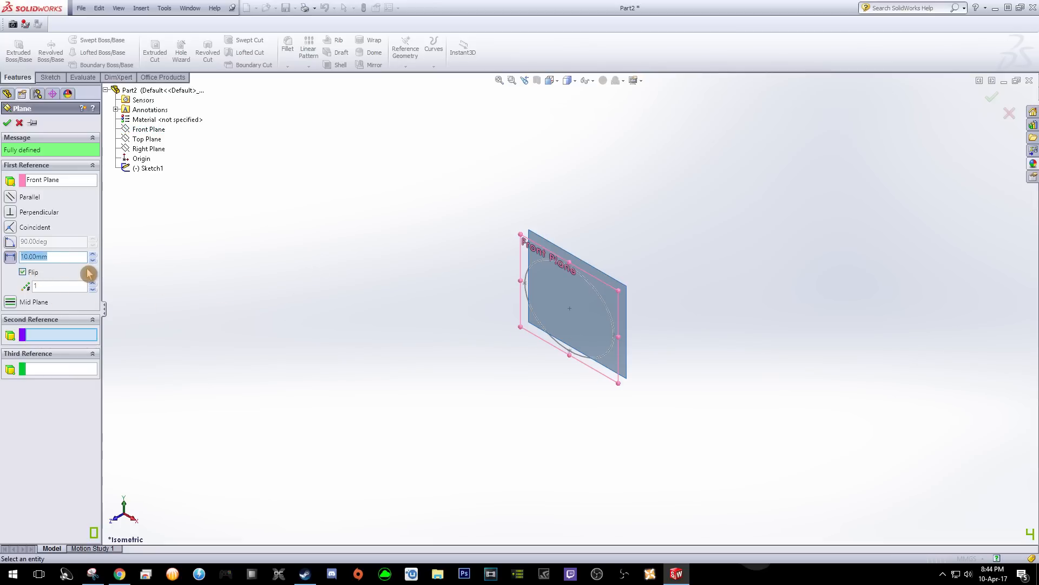
type("200")
key("Return")
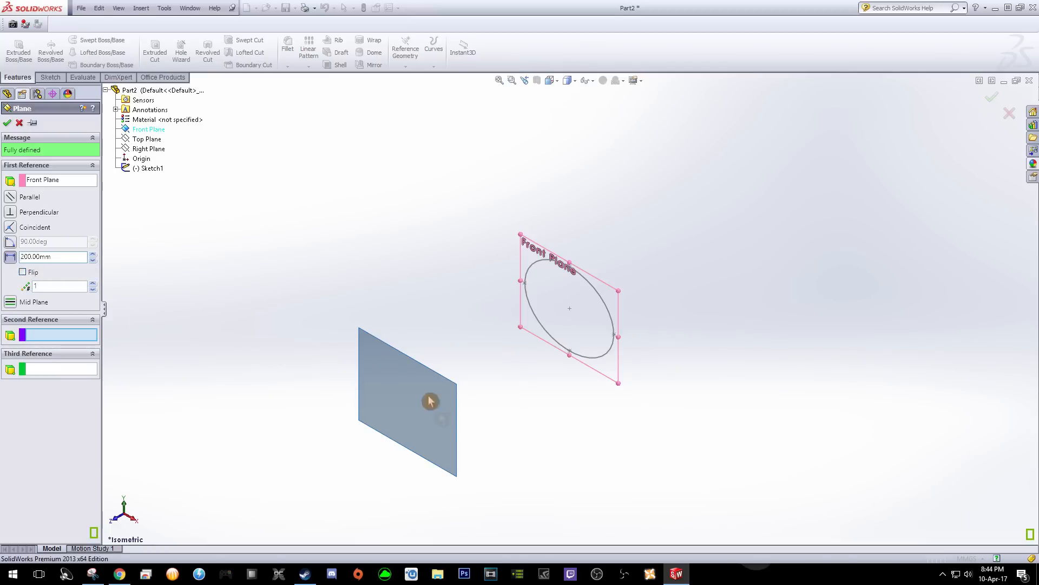
left_click(23, 274)
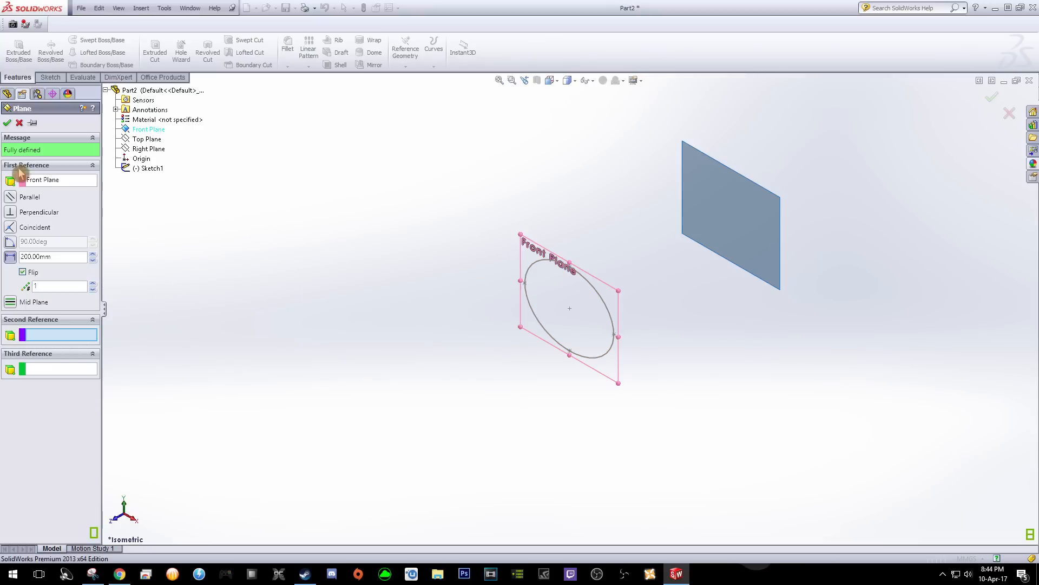
left_click(9, 124)
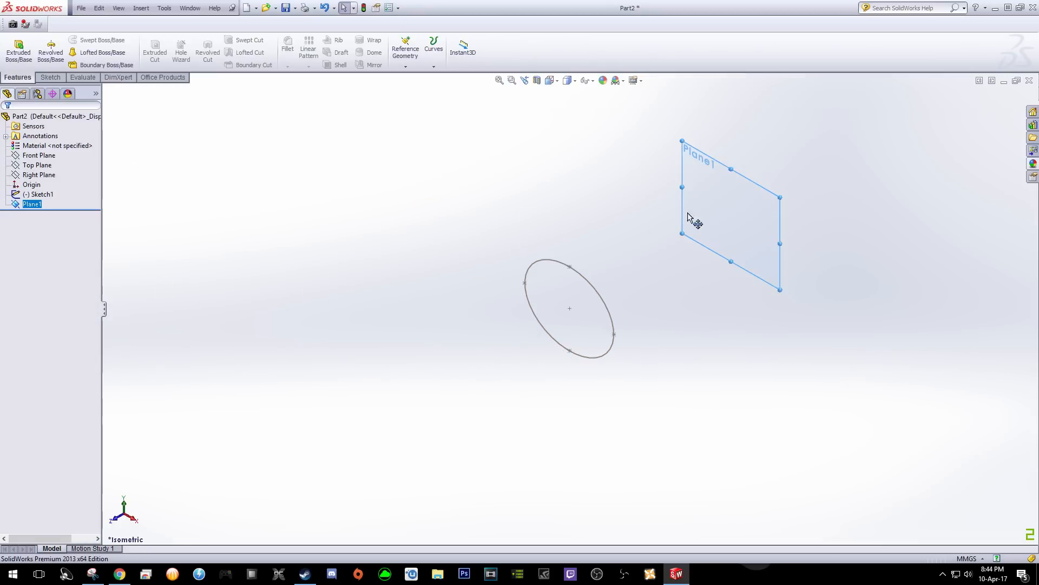
Create a second reference plane offset 400 mm from Plane1 with the direction flipped
left_click(405, 66)
left_click(413, 76)
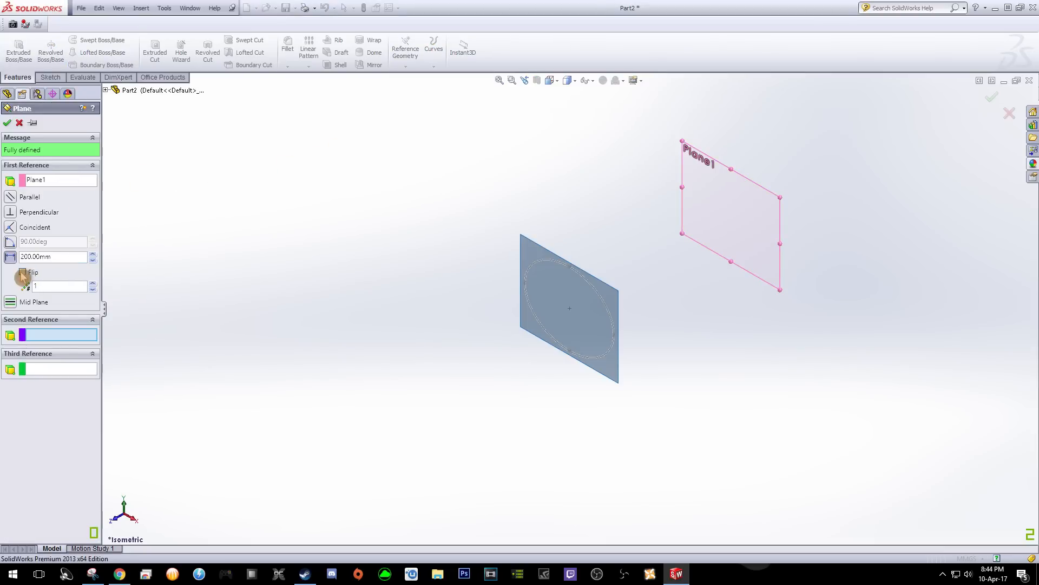
left_click_drag(52, 260, 16, 259)
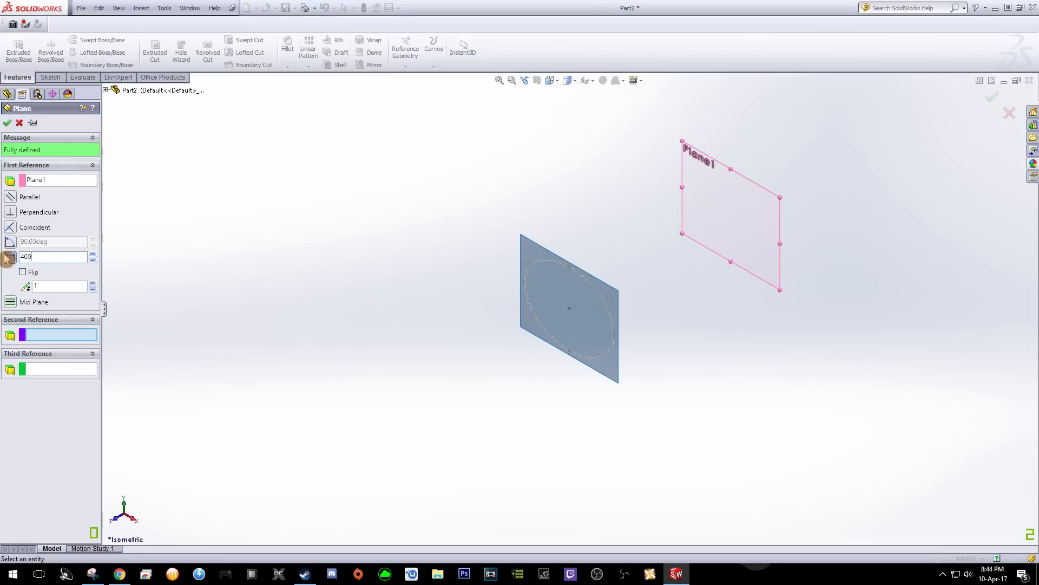
left_click(22, 271)
scroll(505, 255, "up", 3)
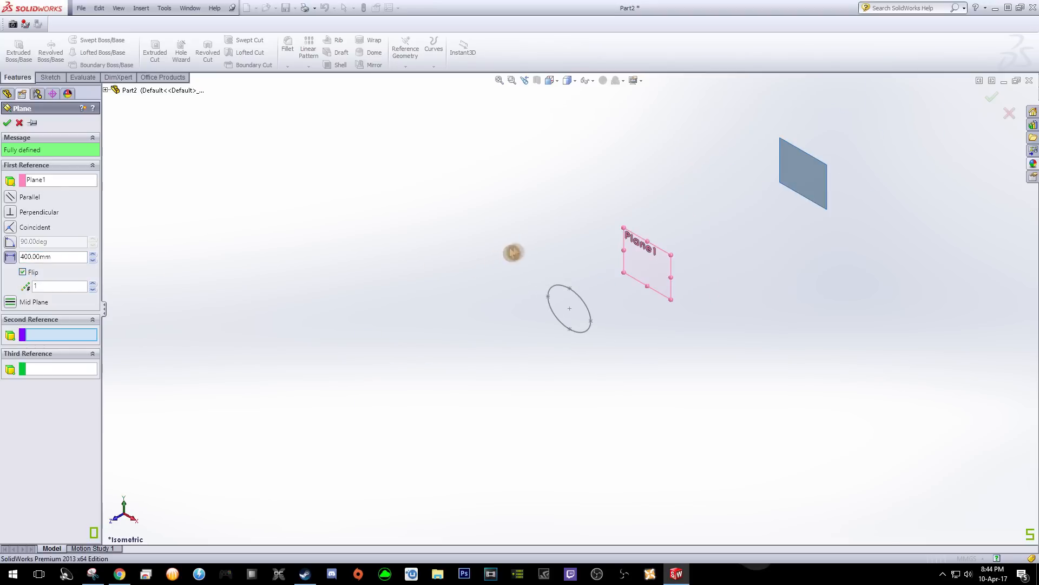
middle_click_drag(738, 274, 710, 265)
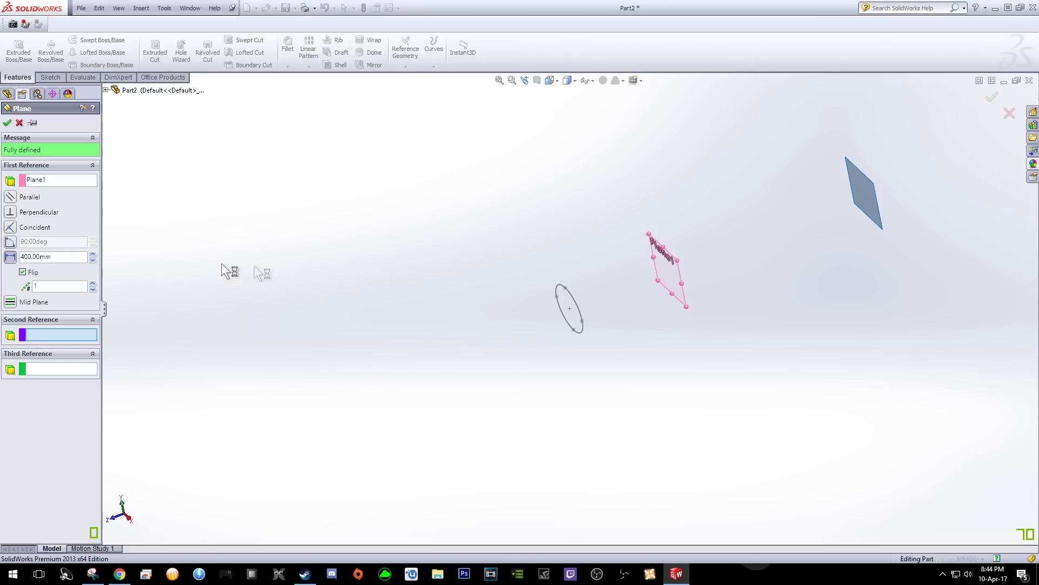
left_click(7, 124)
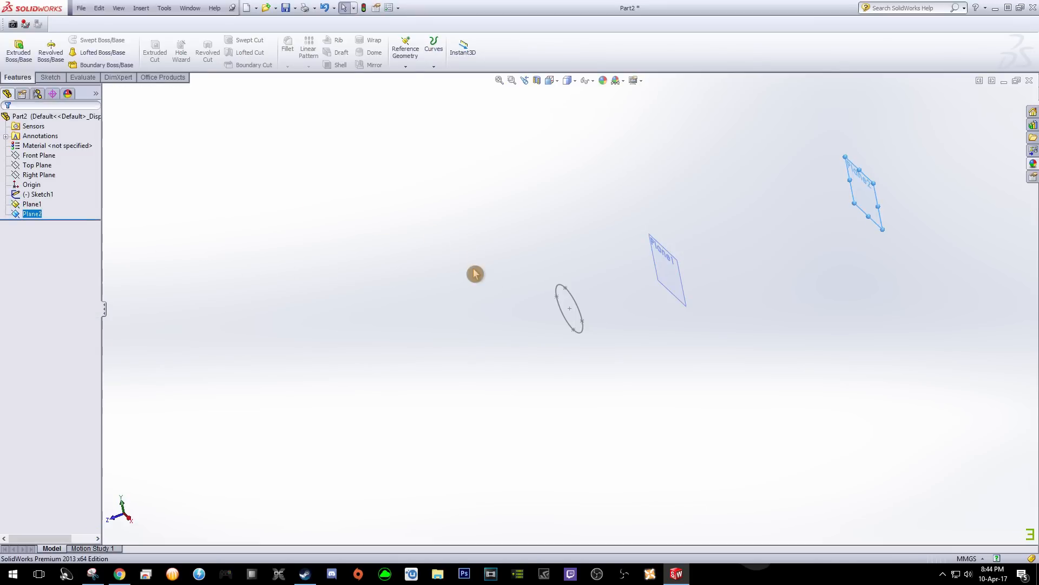
Reopen Plane1's definition and check its offset distance and flip direction relative to the Front Plane
middle_click_drag(475, 252, 513, 235)
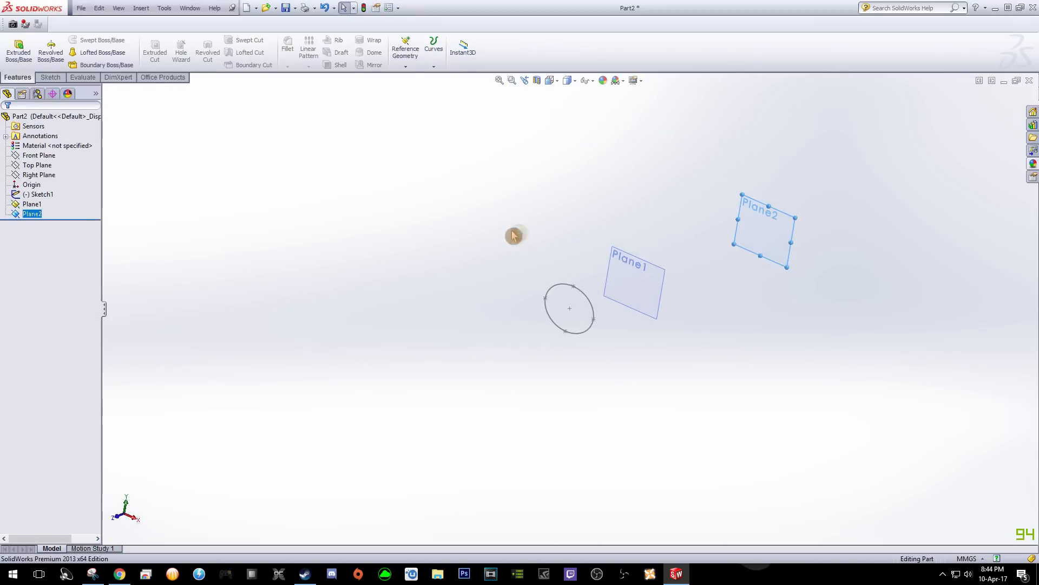
left_click(631, 287)
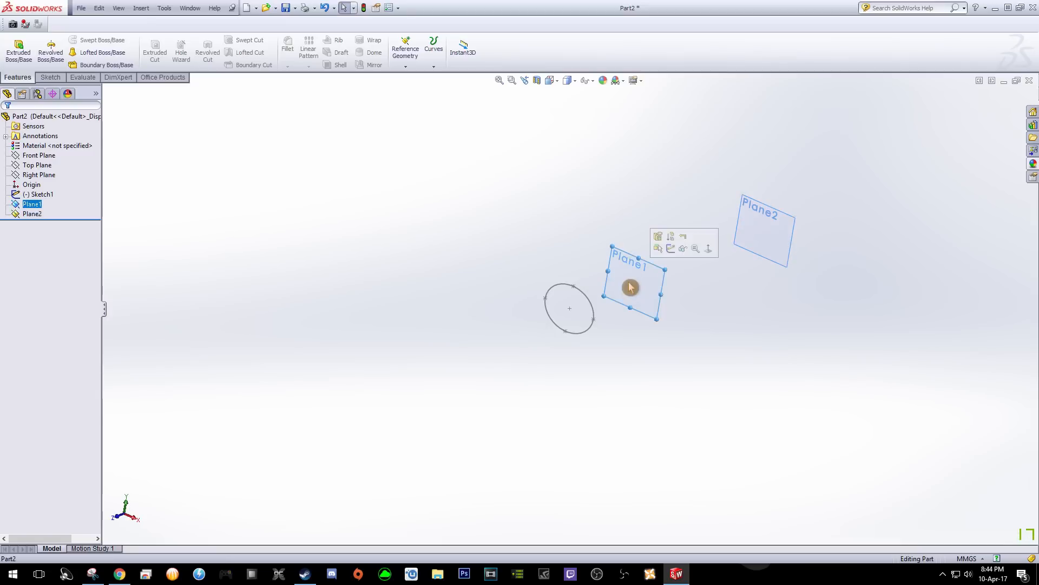
right_click(29, 205)
left_click(34, 186)
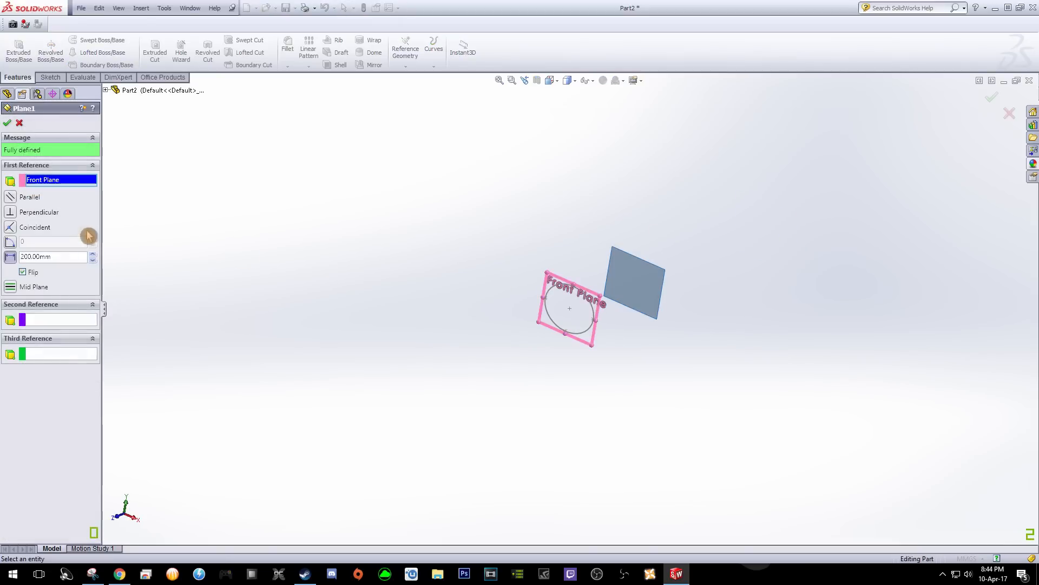
mouse_move(464, 267)
middle_mouse_down()
mouse_move(413, 276)
mouse_move(460, 278)
middle_mouse_up()
left_click(21, 272)
left_click(25, 273)
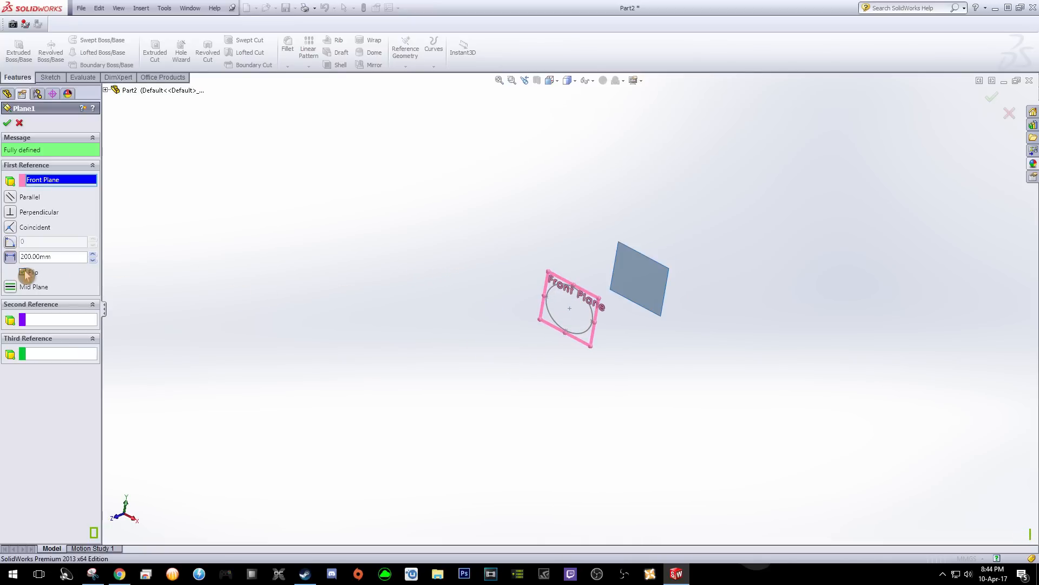
left_click(8, 123)
Edit Plane2's offset from Plane1 to match the spacing between Plane1 and the Front Plane
left_click(830, 225)
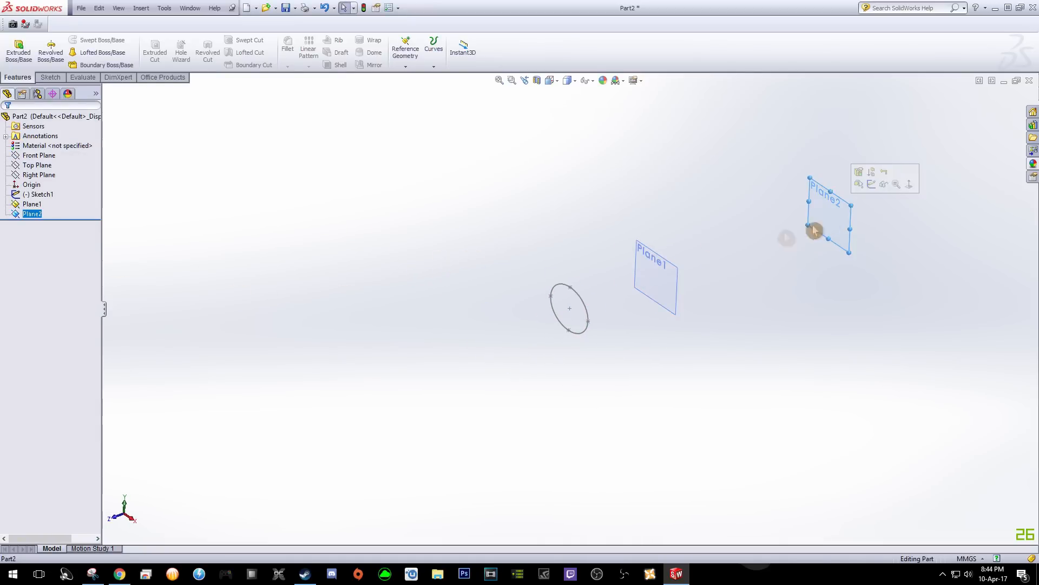
right_click(40, 214)
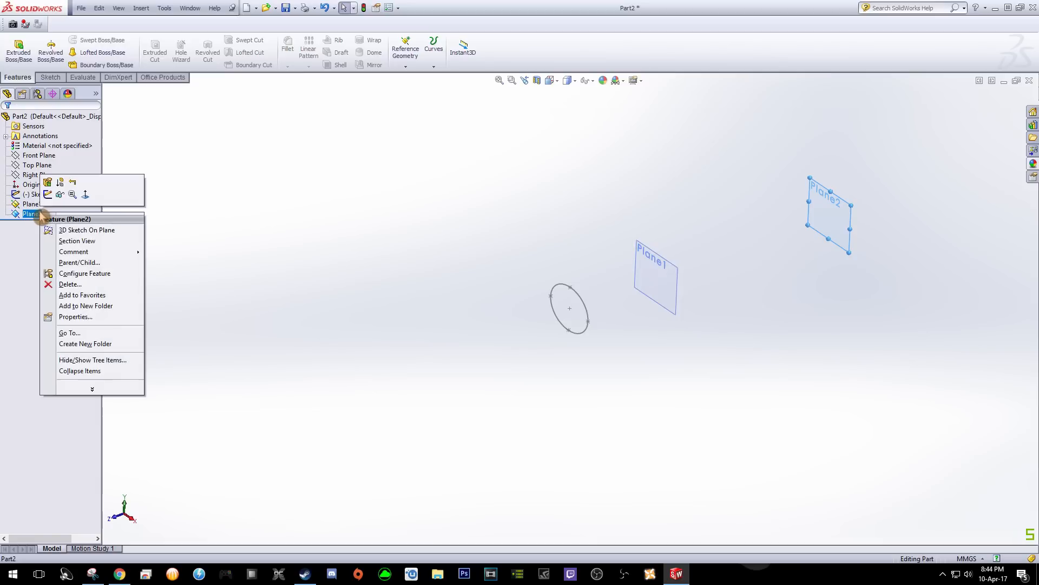
left_click(56, 185)
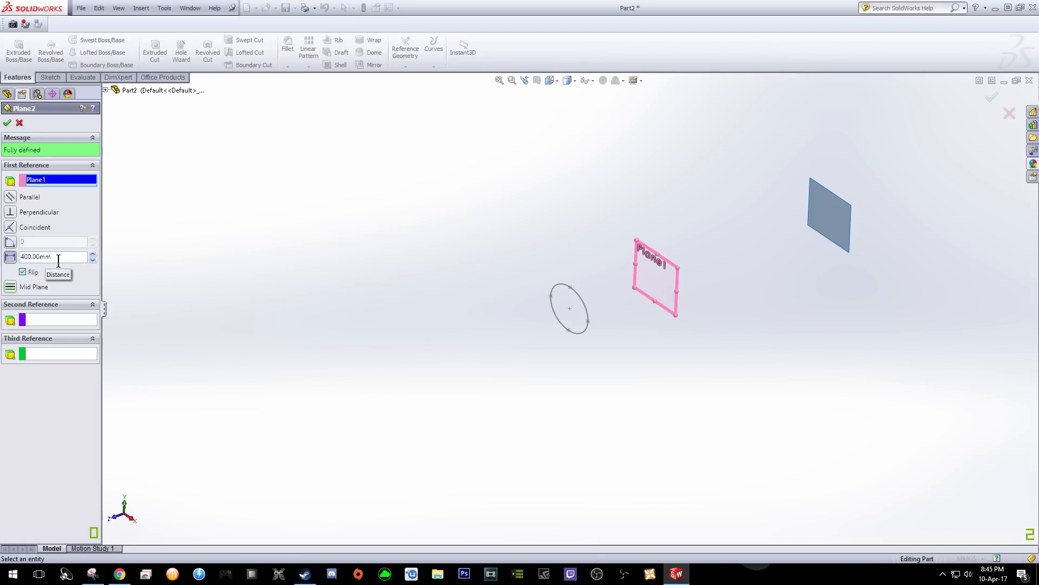
double_click(26, 260)
left_click(7, 123)
Start a sketch on Plane1 and draw an ellipse centred on the origin with radii of about 28 mm and 27 mm
mouse_move(494, 214)
middle_mouse_down()
mouse_move(487, 221)
mouse_move(536, 216)
mouse_move(480, 195)
mouse_move(444, 198)
middle_mouse_up()
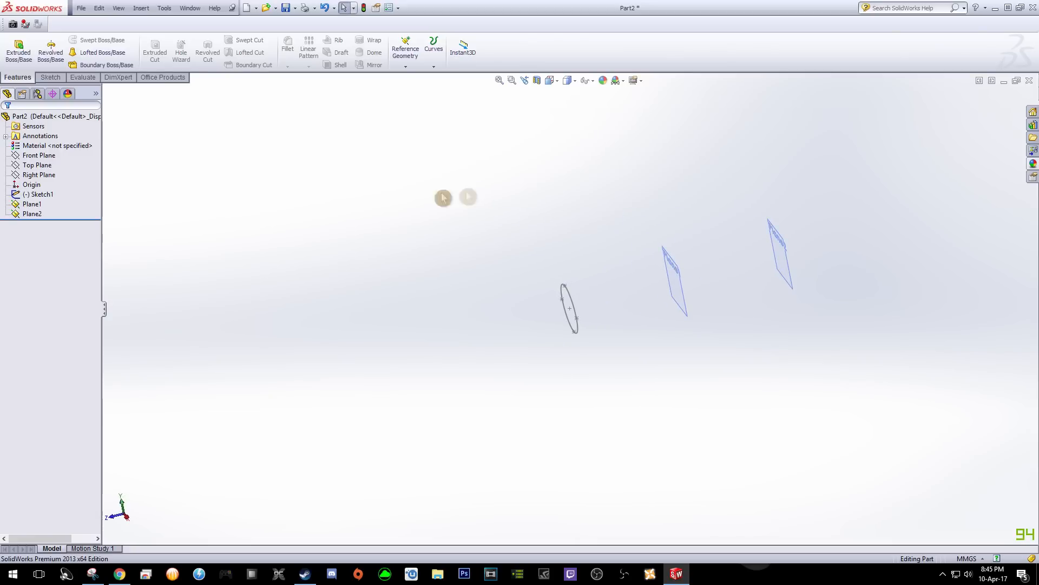
key("space")
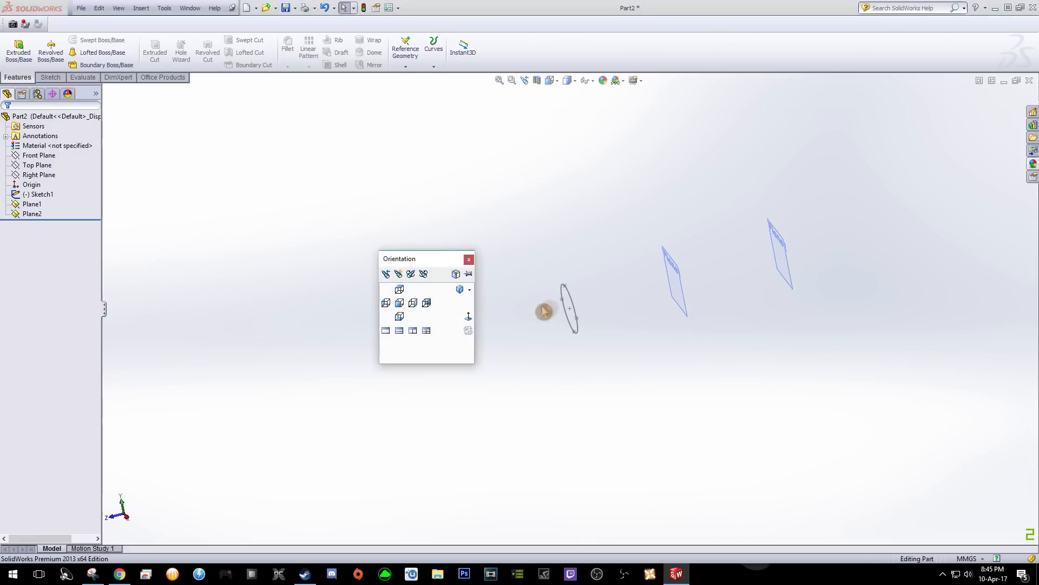
left_click(461, 291)
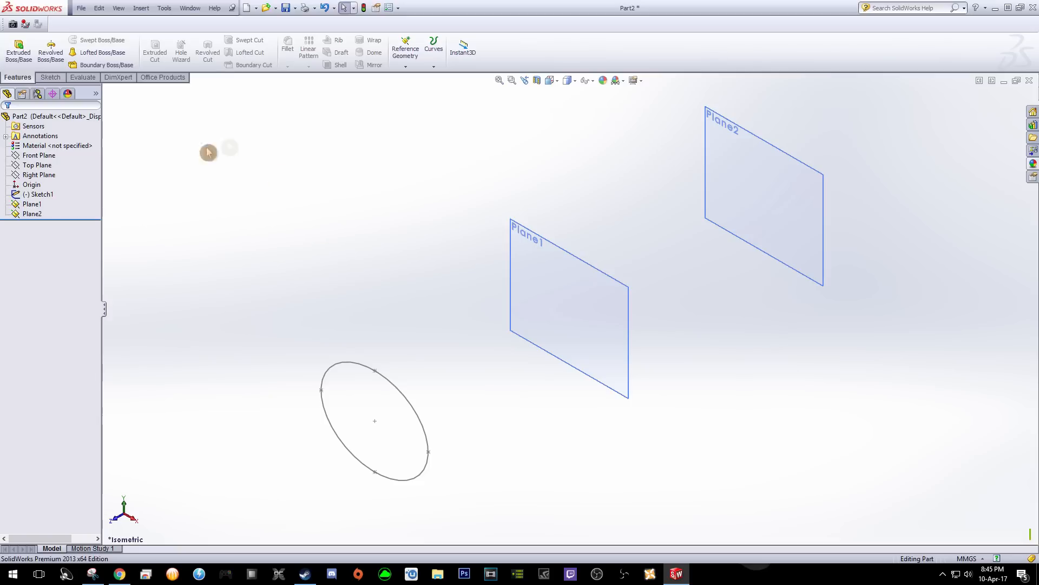
left_click(34, 206)
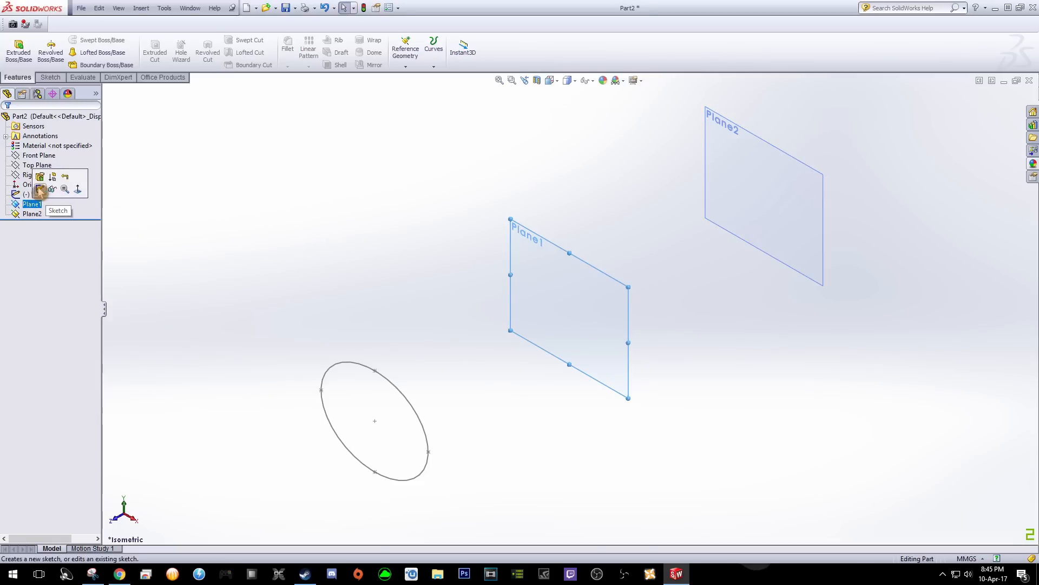
left_click(40, 190)
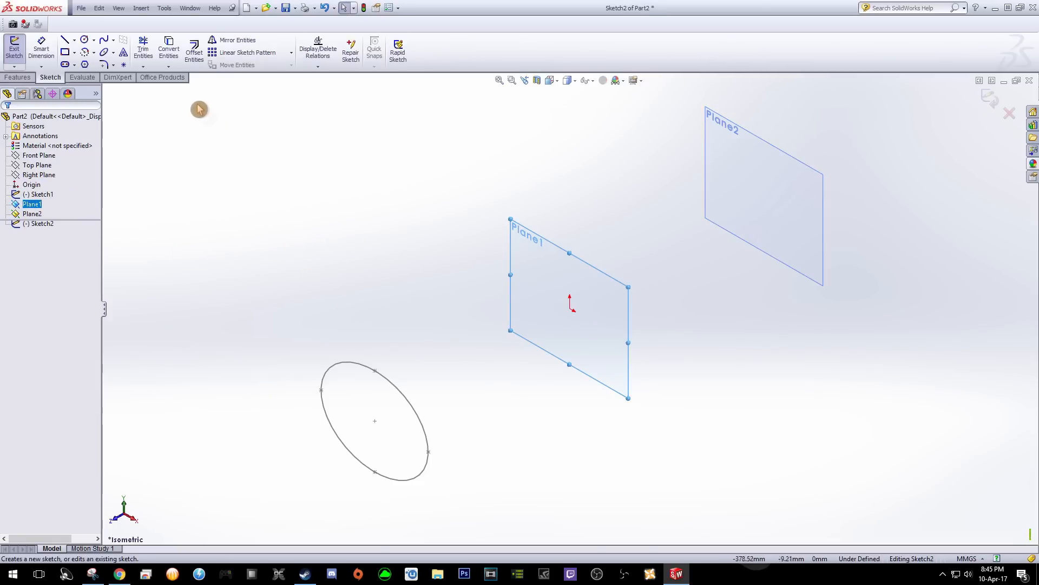
left_click(105, 54)
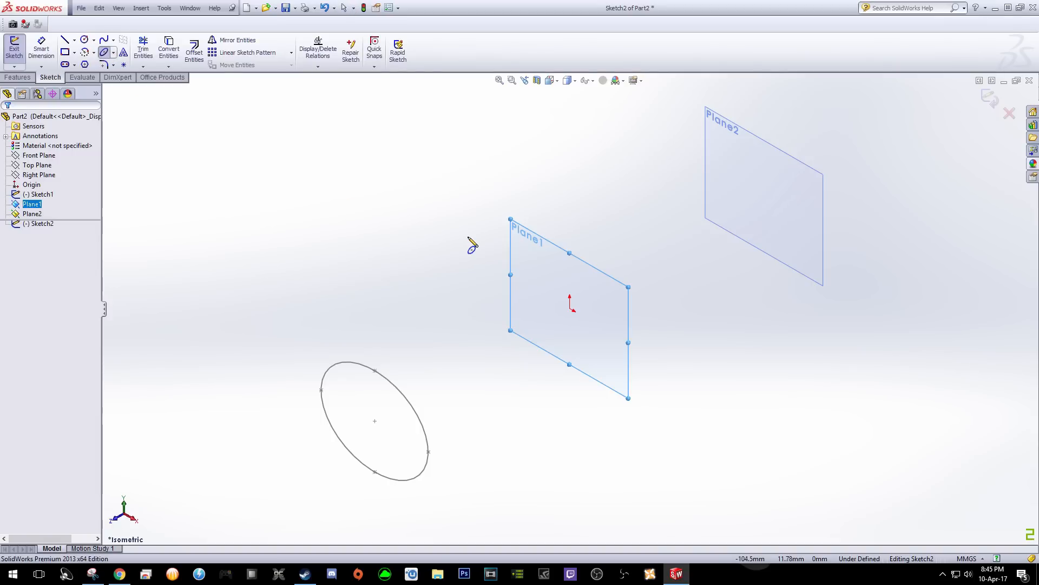
left_click(570, 310)
left_click(597, 325)
left_click(569, 338)
Set the Plane1 ellipse's radii to 45 mm horizontally and 28 mm vertically
left_click(86, 324)
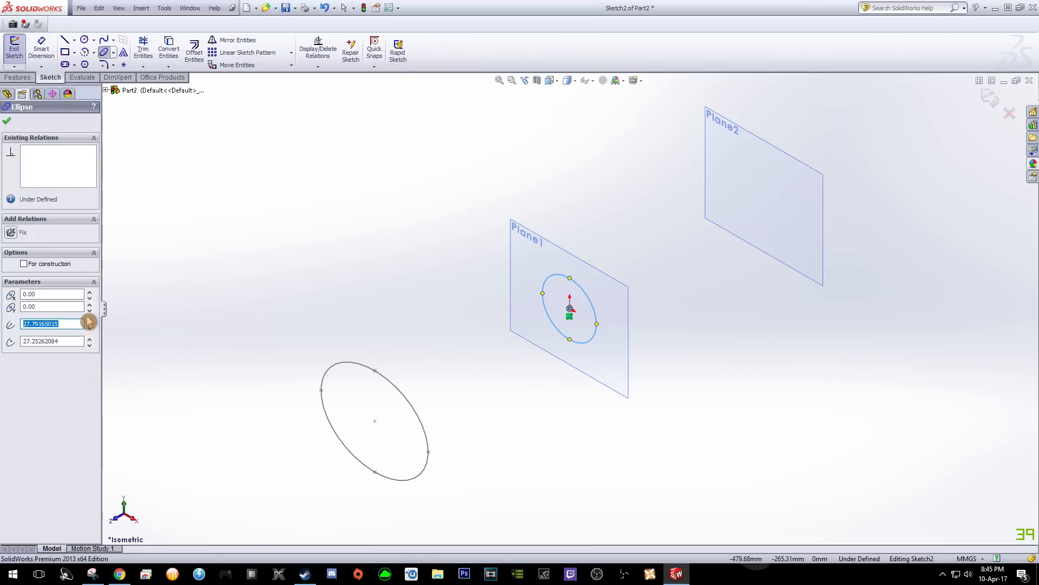
key("BackSpace")
left_click(19, 360)
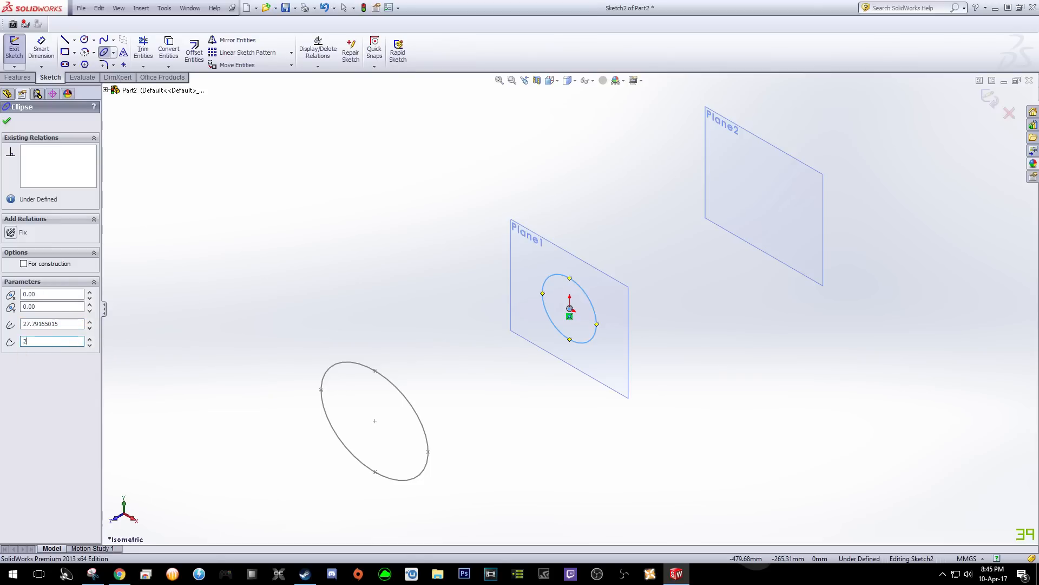
left_click(51, 324)
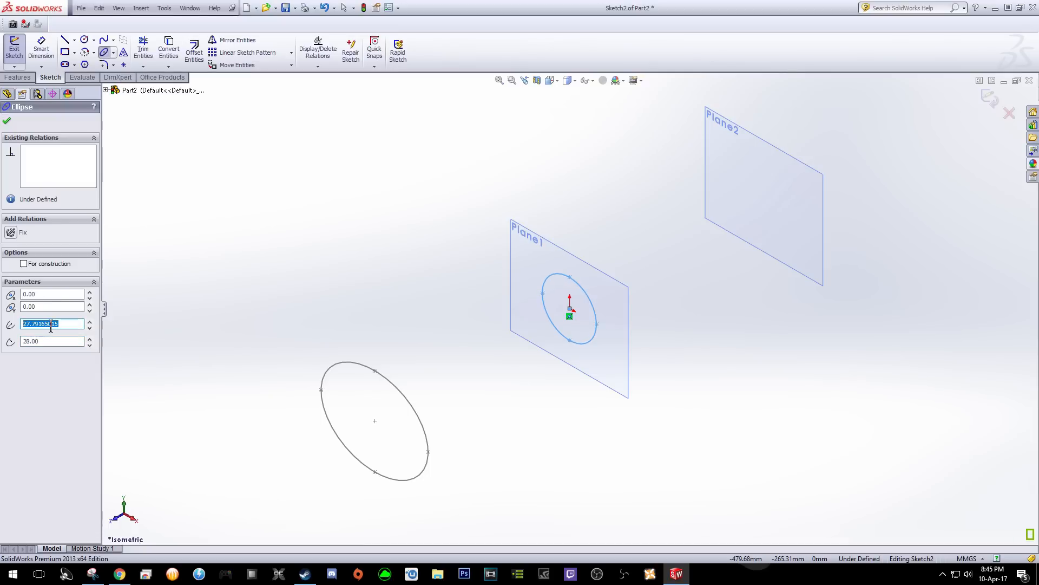
key("Tab")
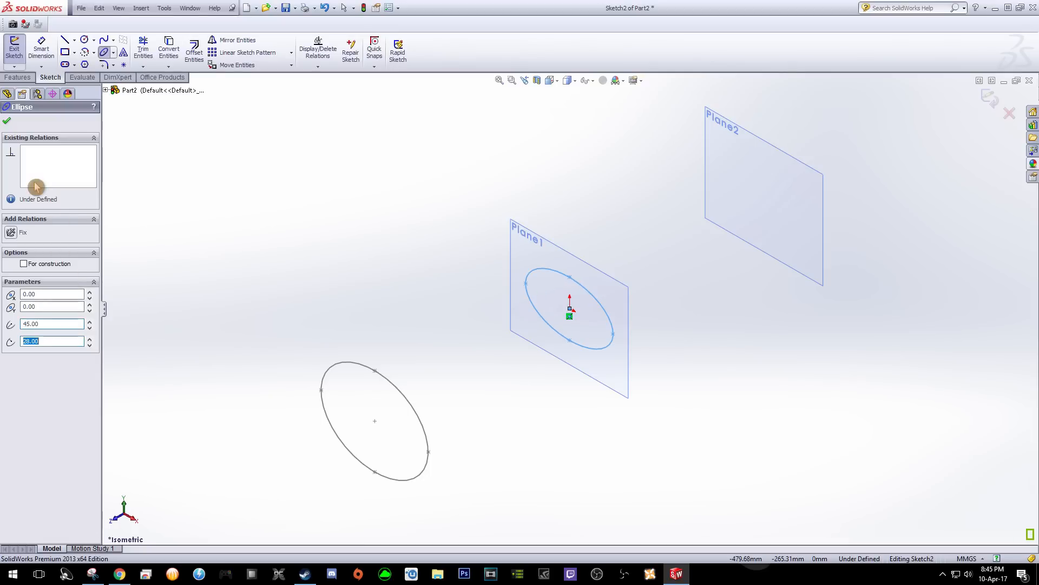
left_click(8, 124)
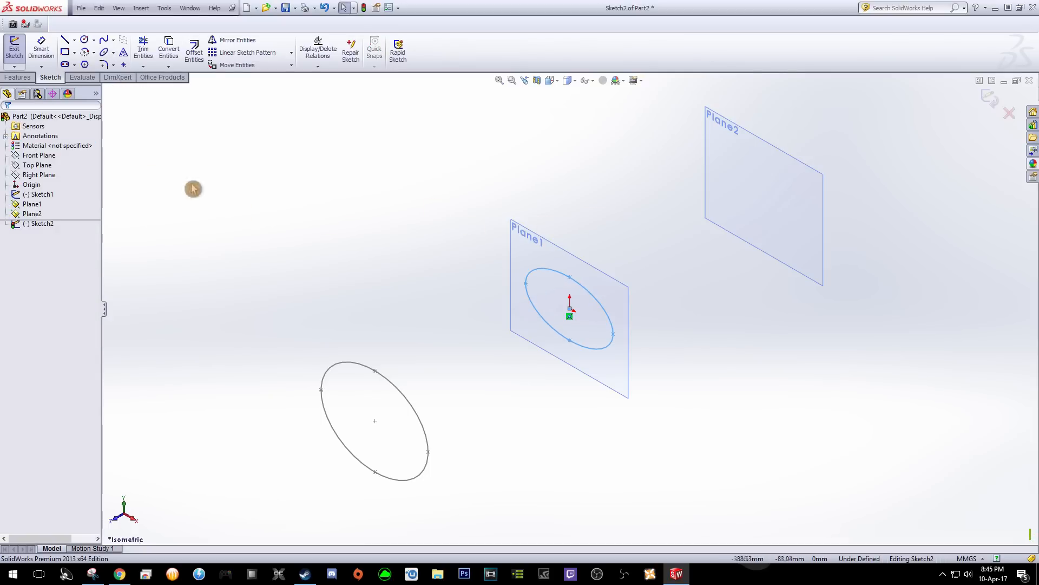
Exit the ellipse sketch on Plane1 and start a new sketch on Plane2
left_click(34, 215)
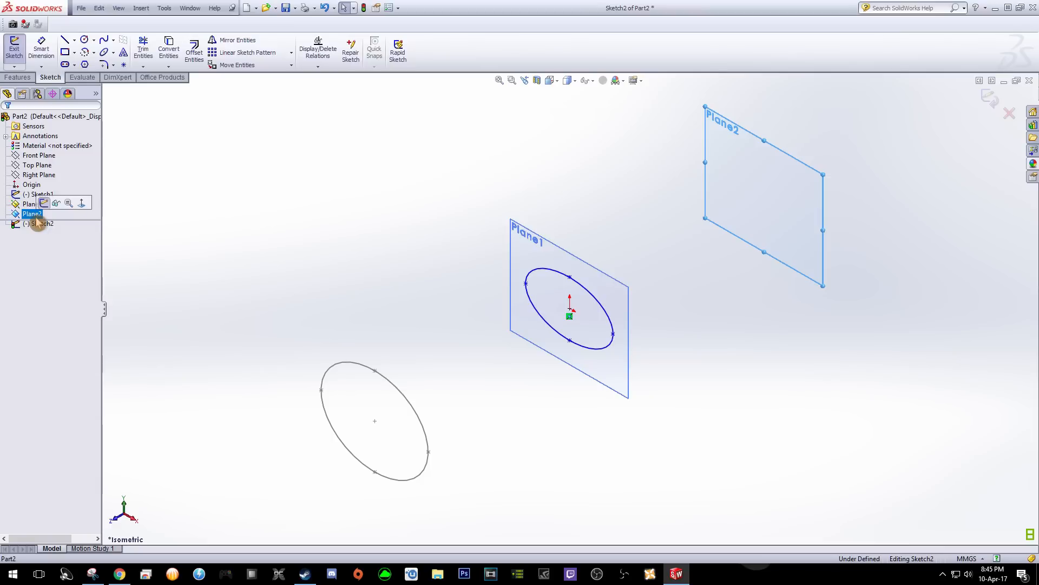
right_click(35, 216)
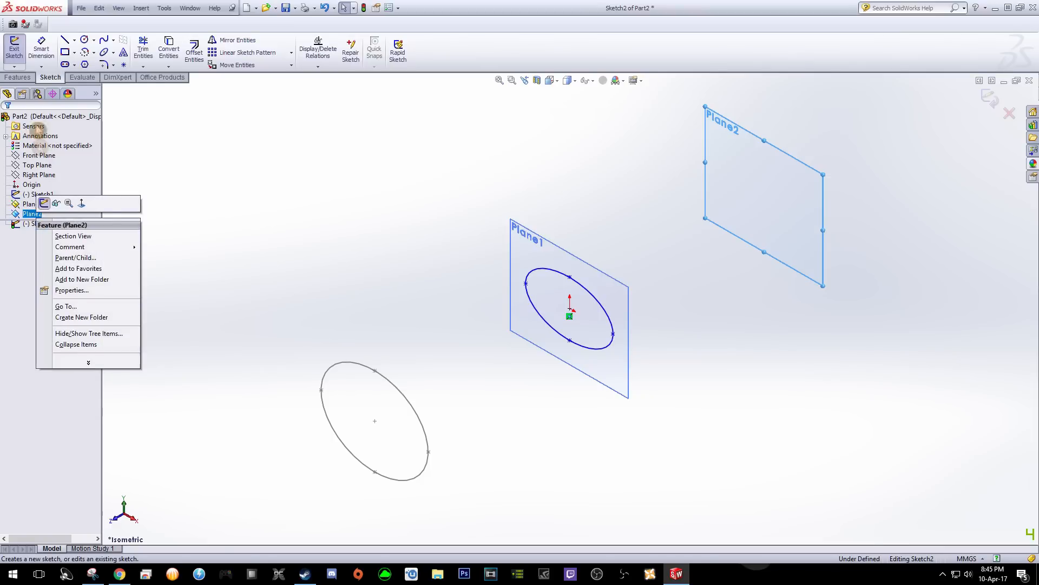
left_click(14, 48)
left_click(33, 214)
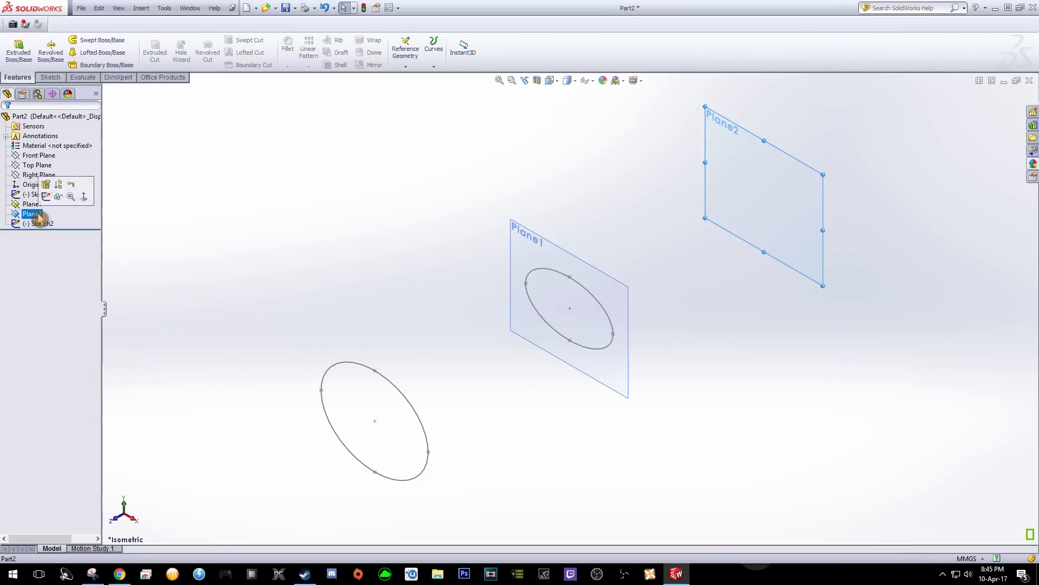
left_click(29, 186)
left_click(20, 123)
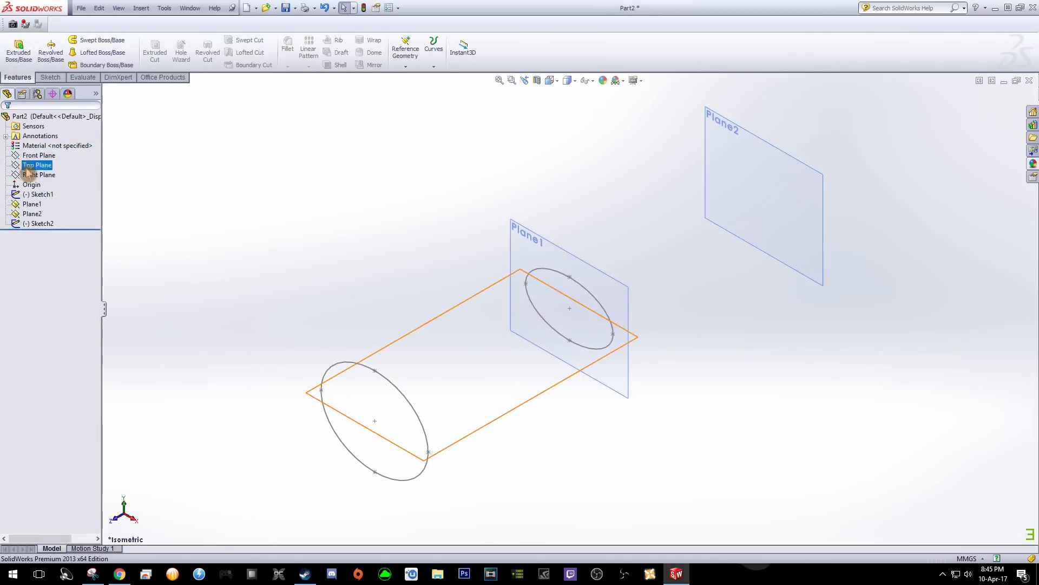
right_click(36, 214)
left_click(42, 197)
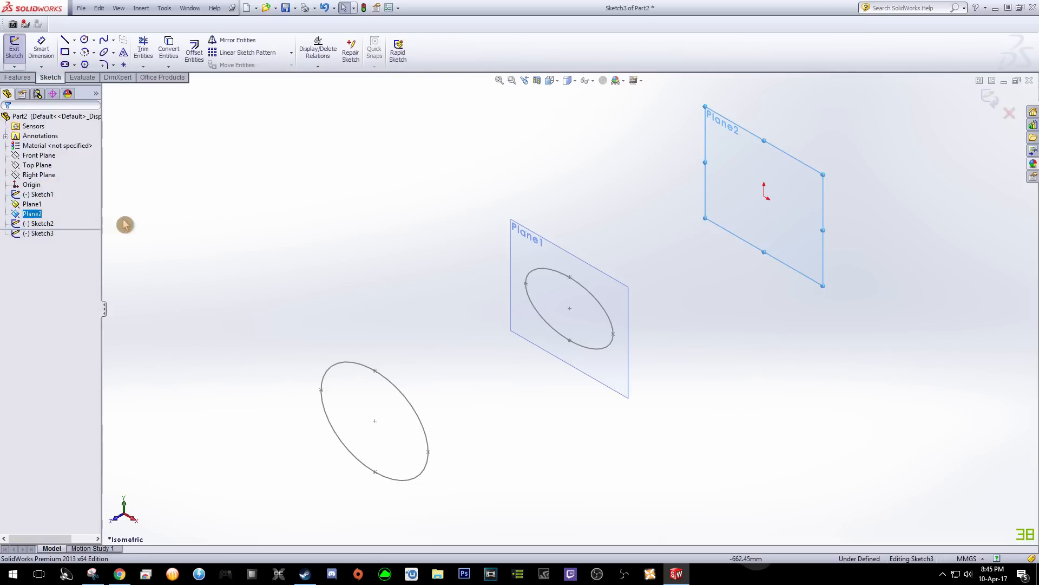
Draw a center rectangle about 84 mm wide and 17 mm high on Plane2, centred on the origin
left_click(74, 52)
left_click(86, 78)
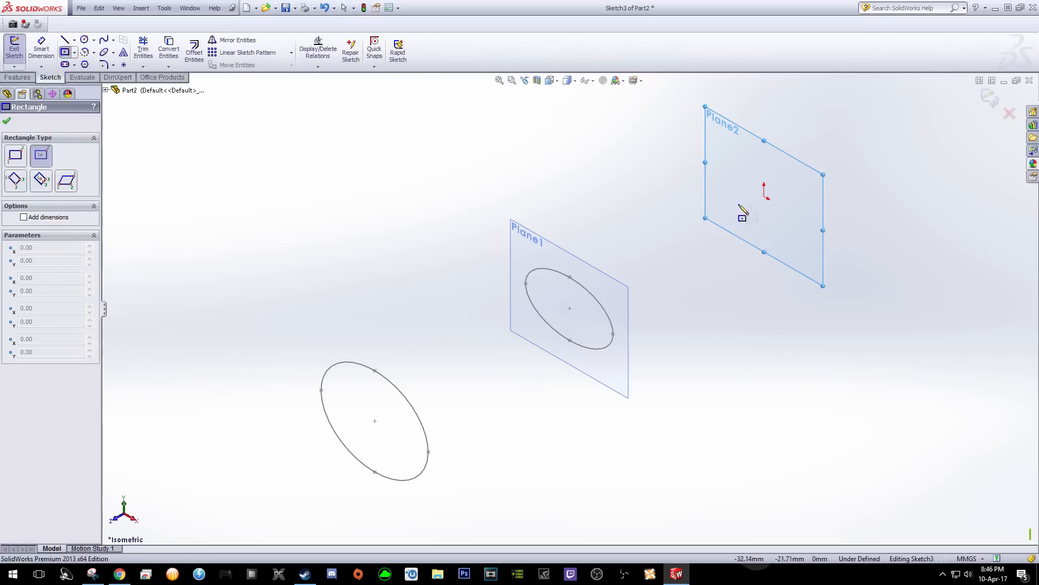
left_click(764, 199)
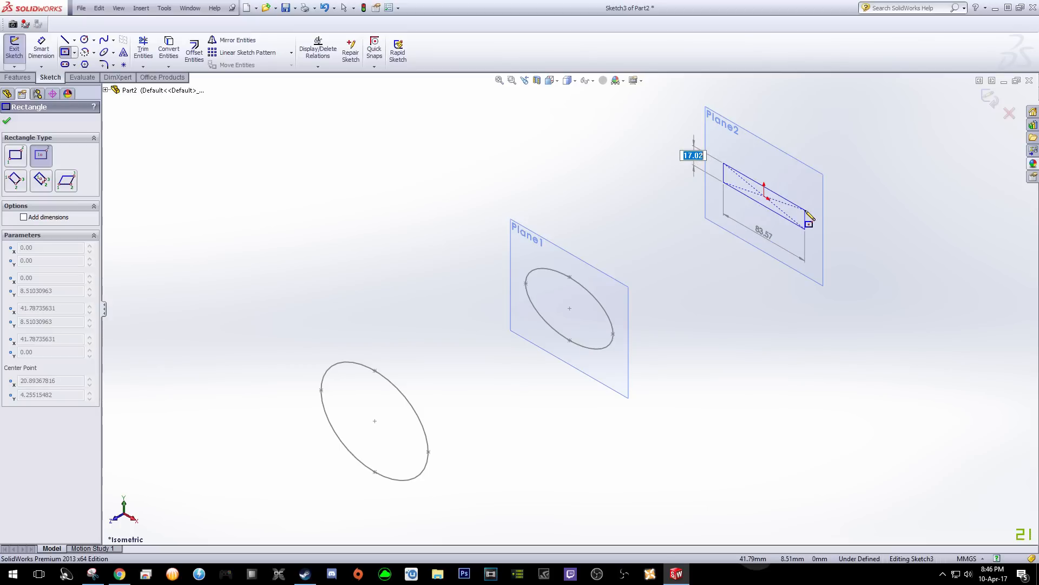
left_click(806, 211)
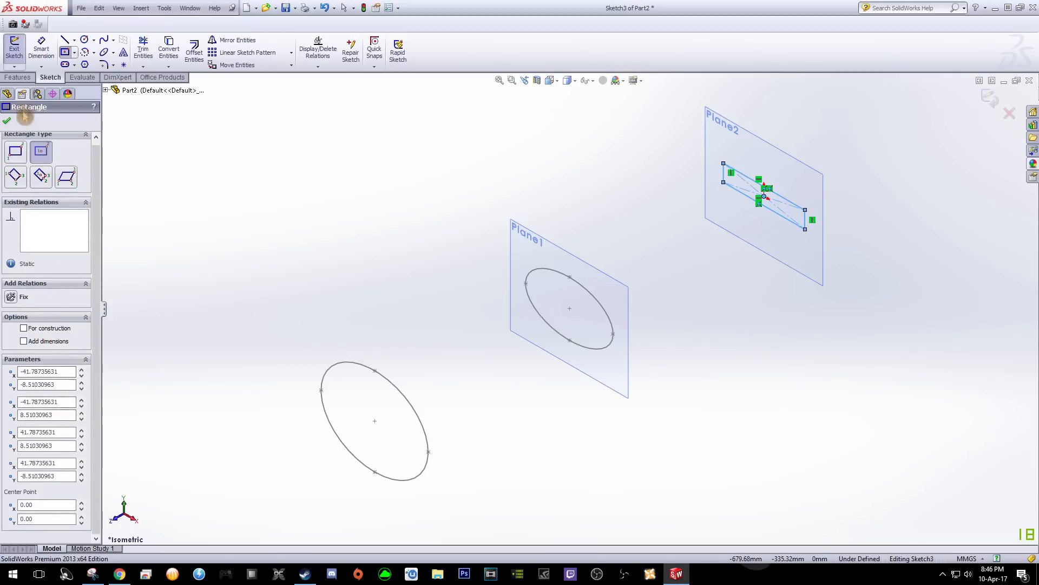
Dimension the rectangle's long horizontal side to 90 mm
left_click(41, 49)
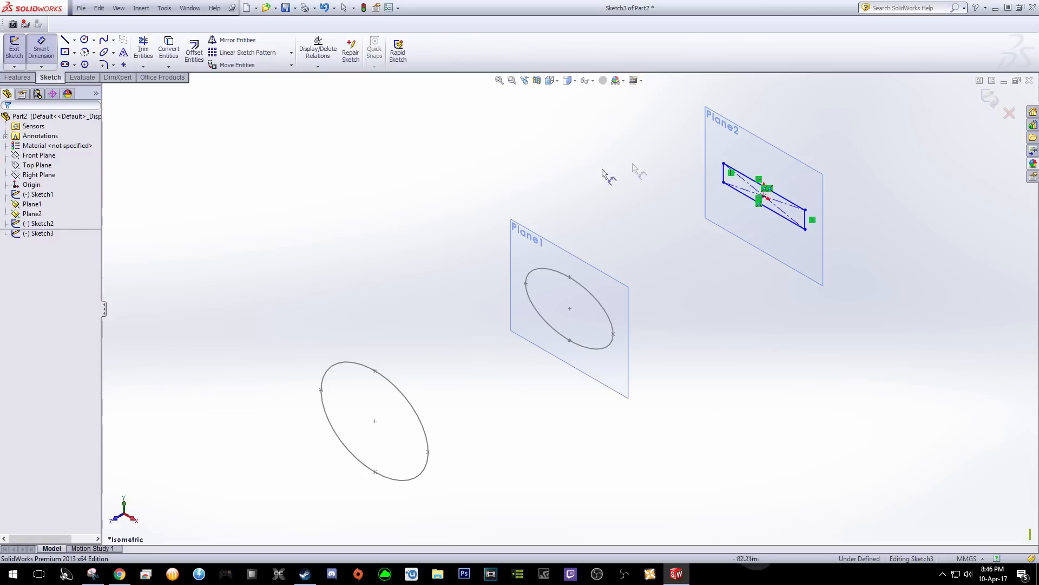
left_click(789, 201)
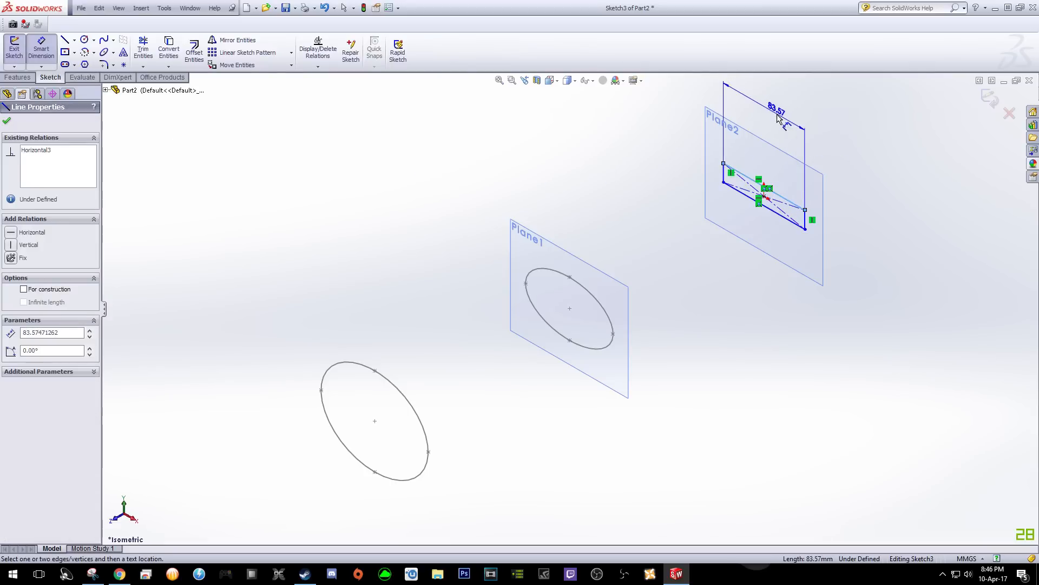
left_click(776, 113)
type("90")
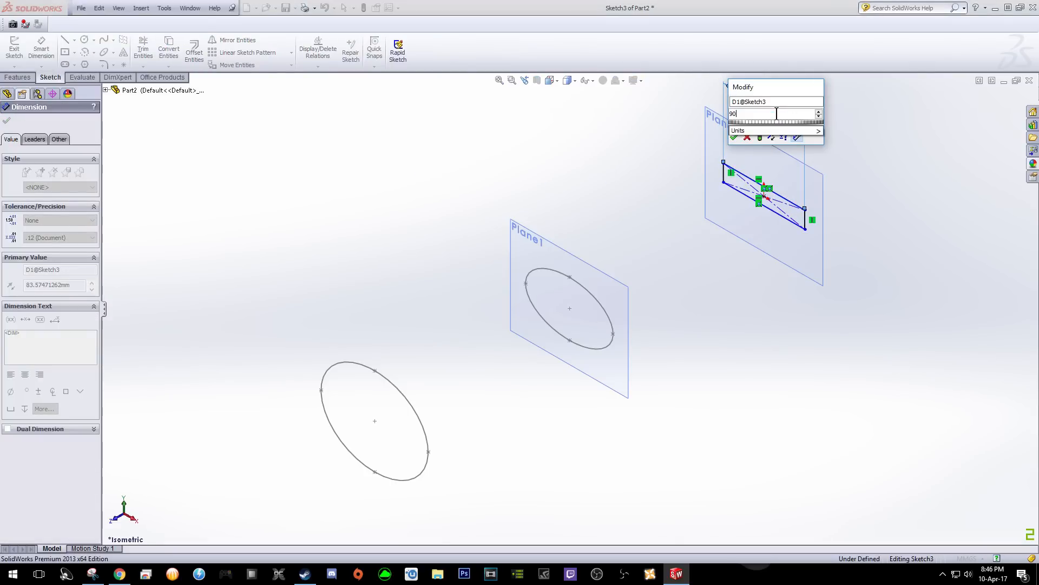
key("Return")
Dimension the rectangle's short vertical side to 3 mm and exit the sketch
left_click(808, 222)
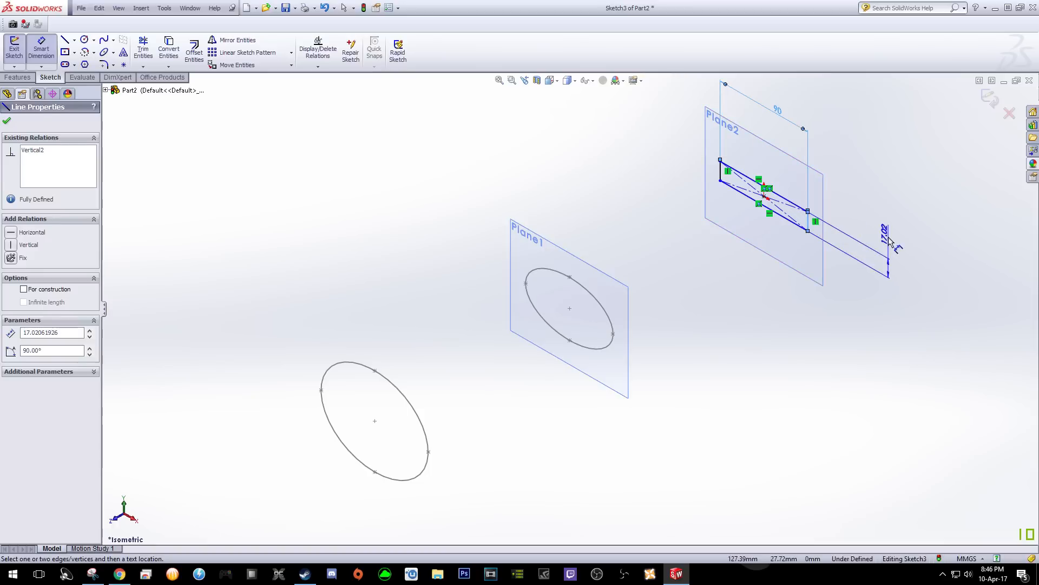
left_click(888, 252)
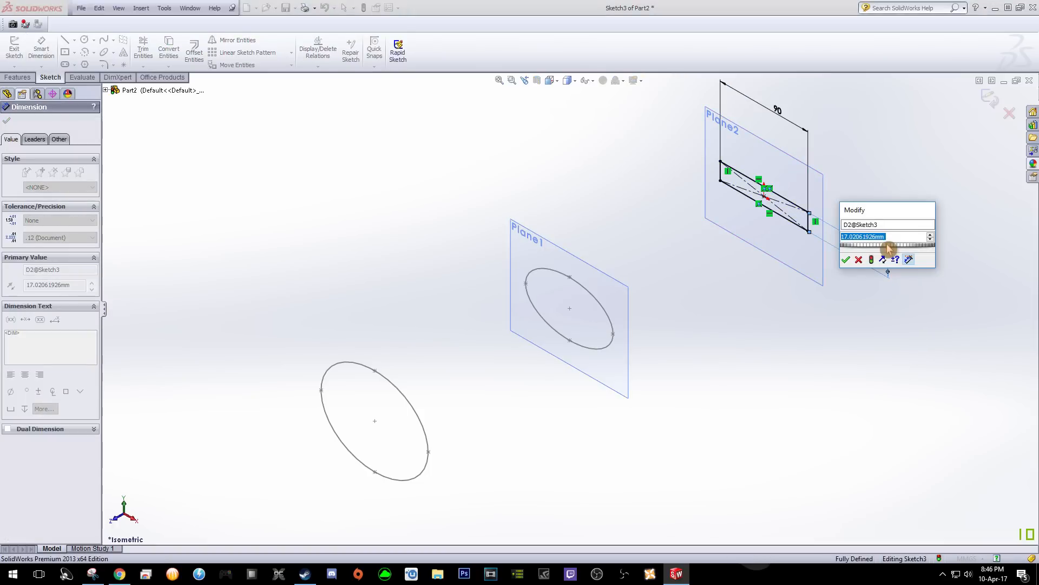
type("3")
key("Return")
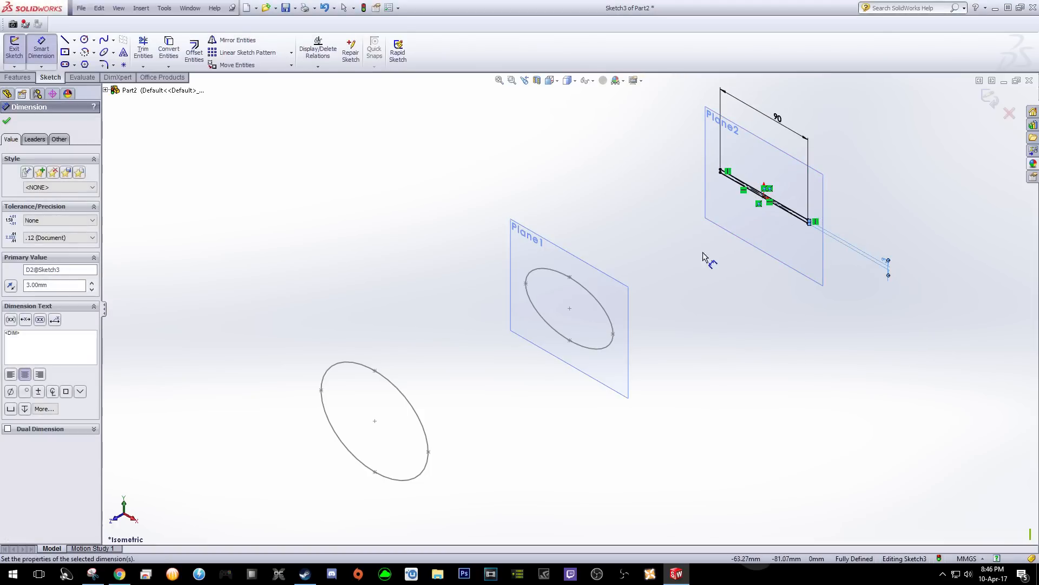
left_click(6, 121)
left_click(989, 100)
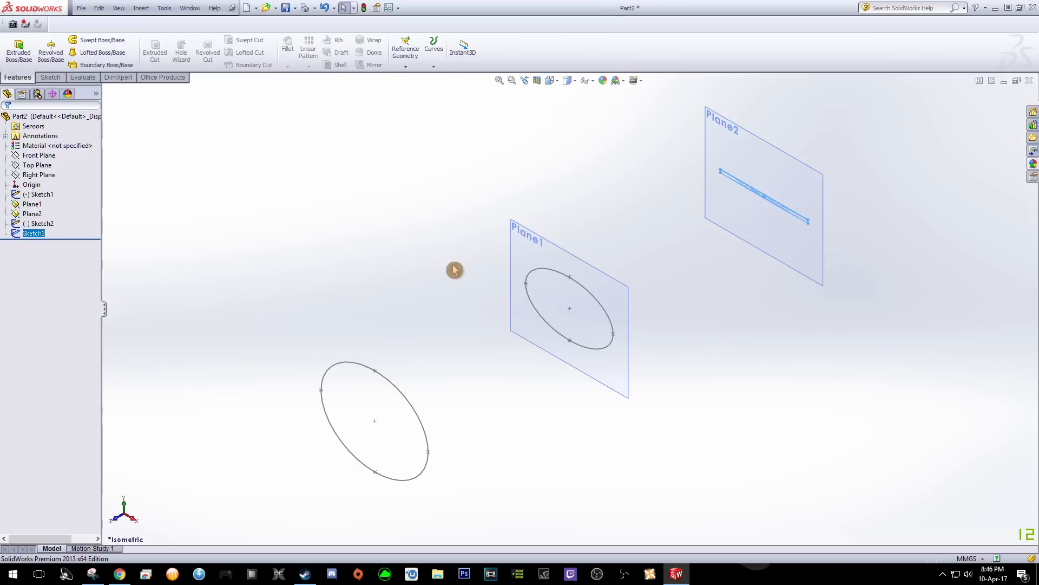
Start a new sketch on the Top Plane, which runs lengthwise through all three profiles
key("space")
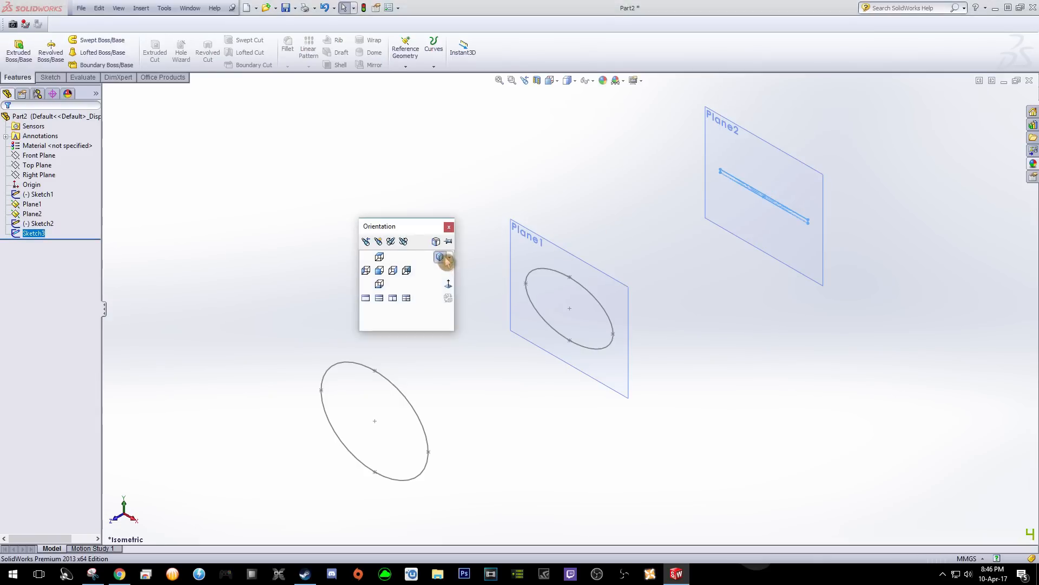
left_click(385, 270)
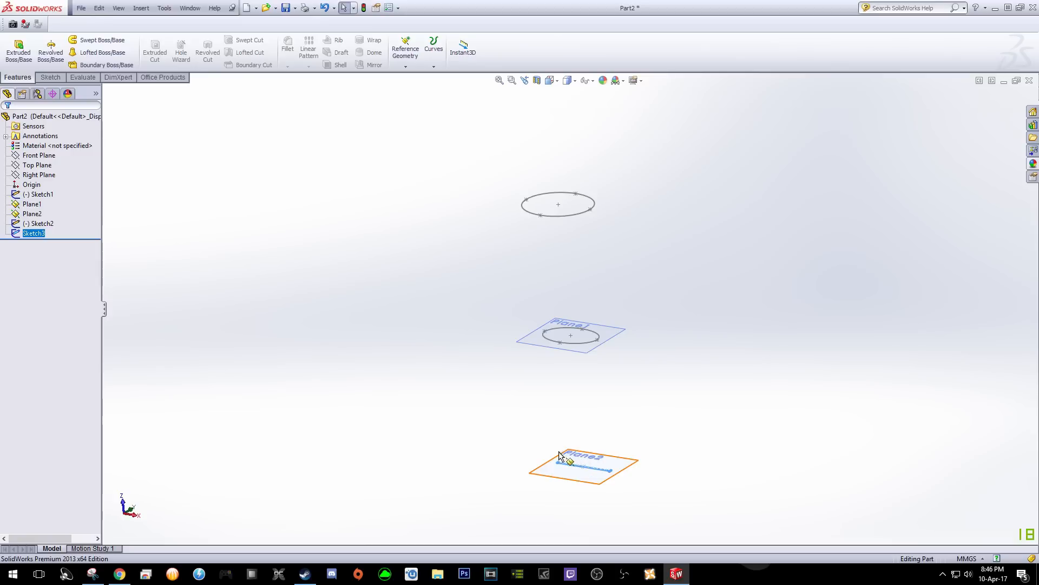
left_click(605, 227)
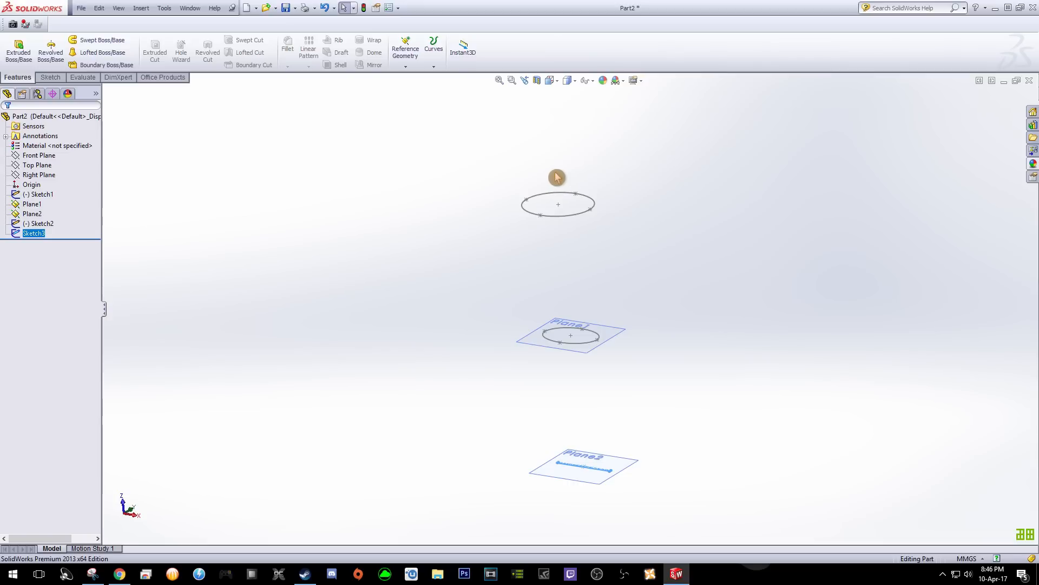
middle_click_drag(562, 268, 585, 231)
left_click(532, 281)
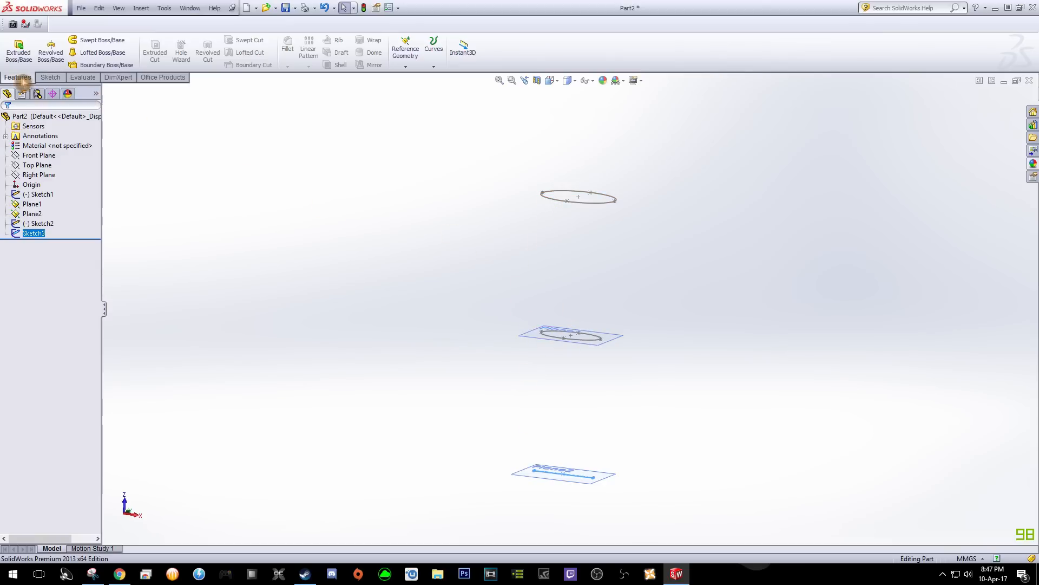
left_click(37, 165)
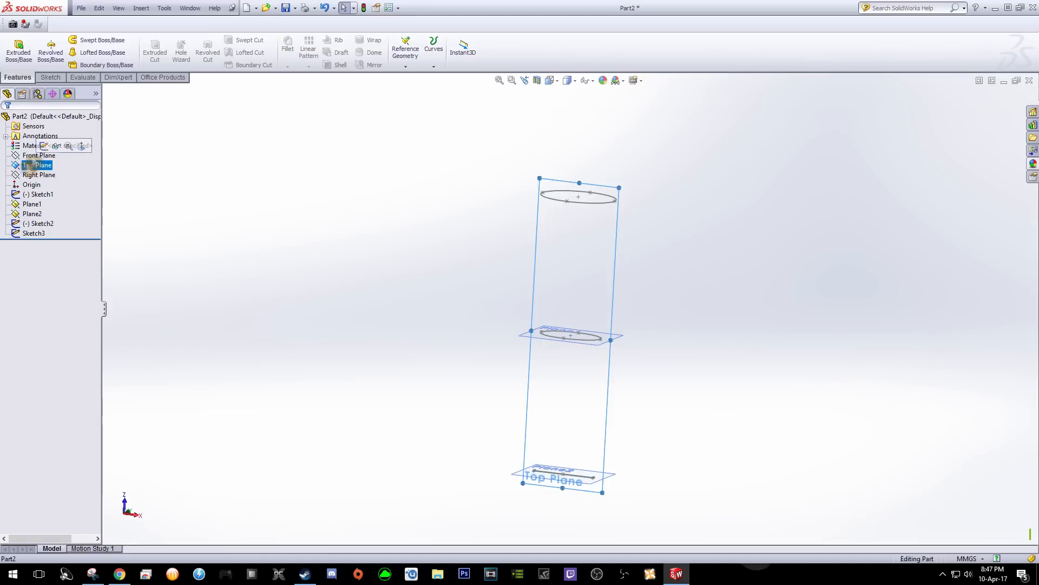
left_click(41, 156, "ctrl")
left_click(44, 146)
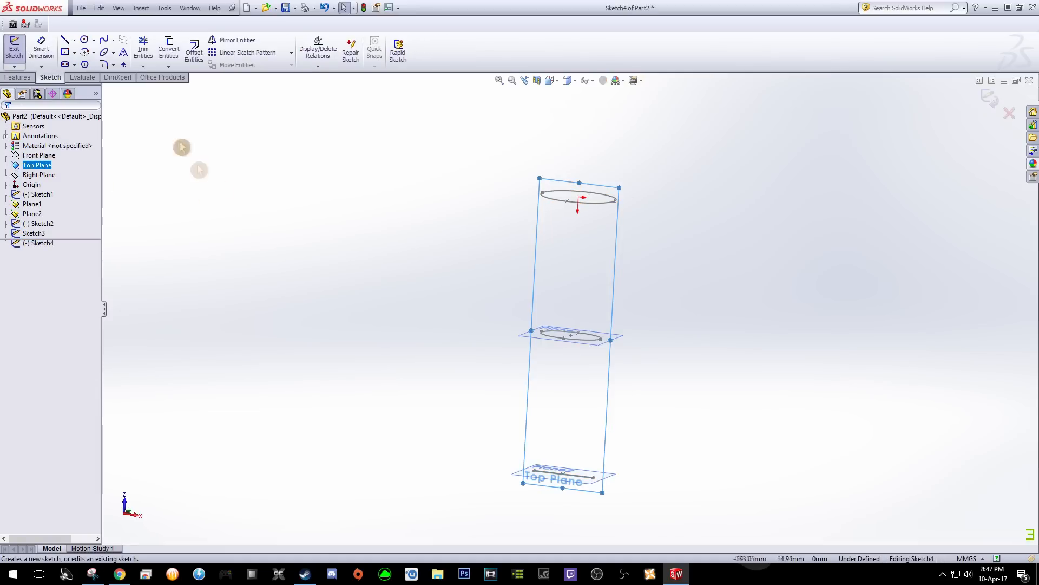
Draw a spline from the side point of the Front Plane ellipse through the Plane1 ellipse's matching side point to the same-side end of the Plane2 rectangle
left_click(105, 42)
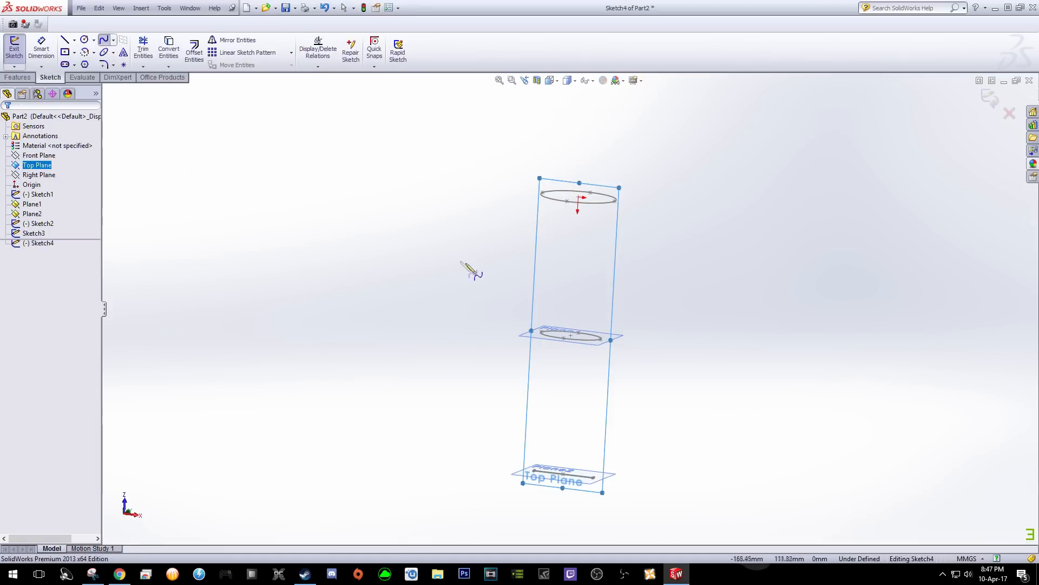
middle_click_drag(503, 249, 512, 251)
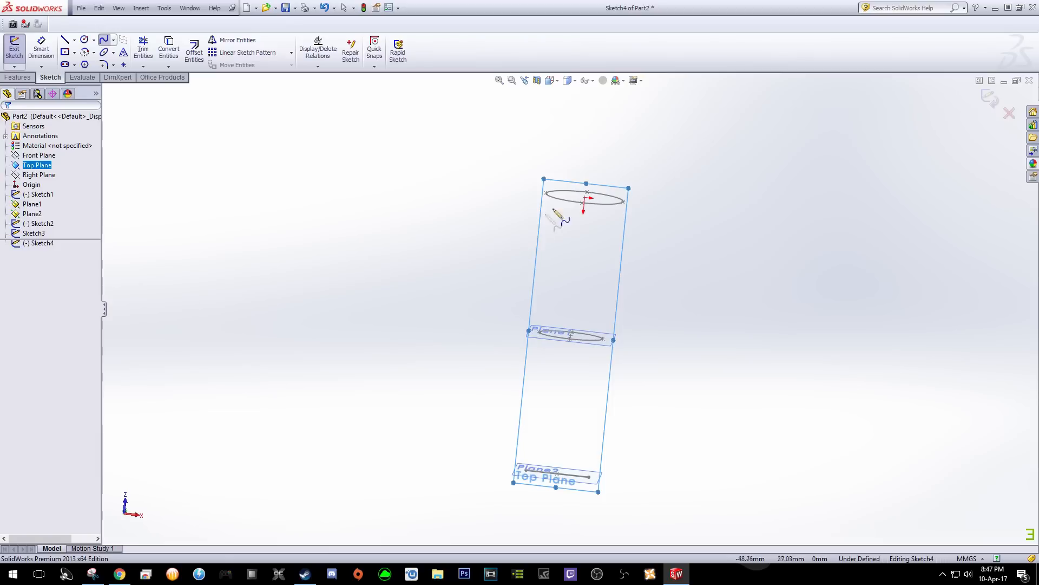
left_click(546, 194)
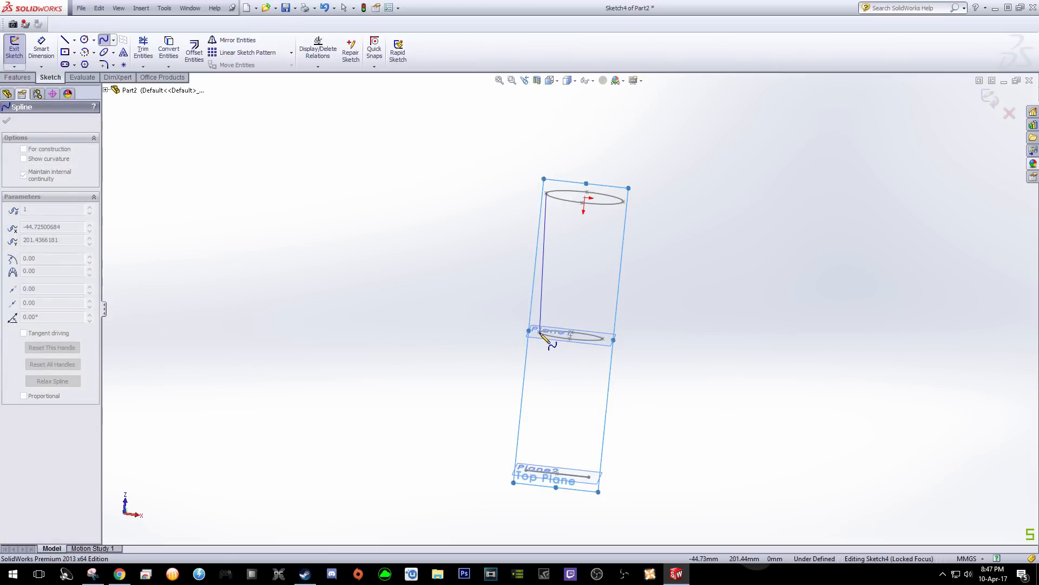
scroll(540, 334, "down", 5)
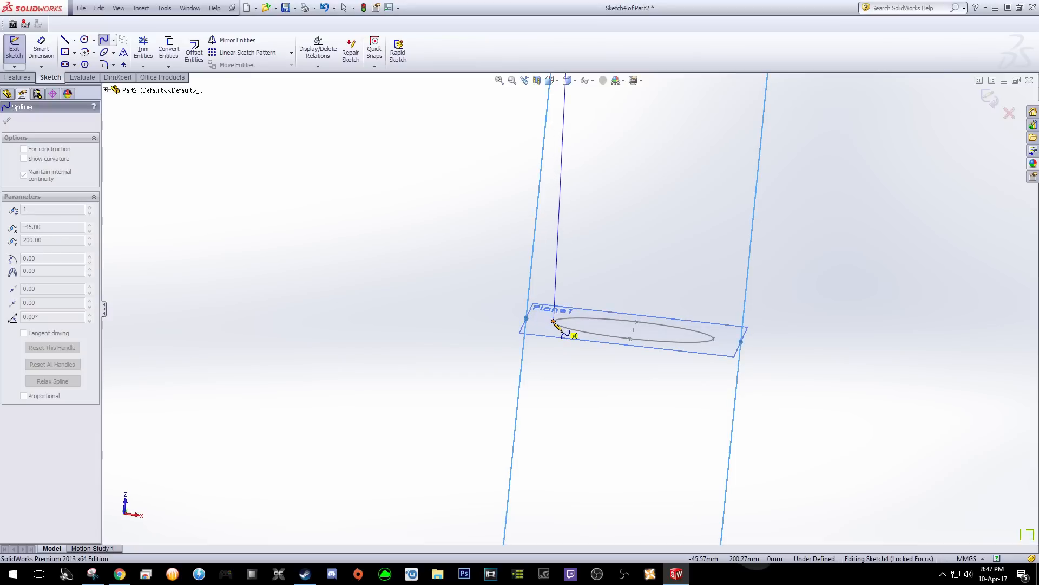
scroll(556, 378, "up", 5)
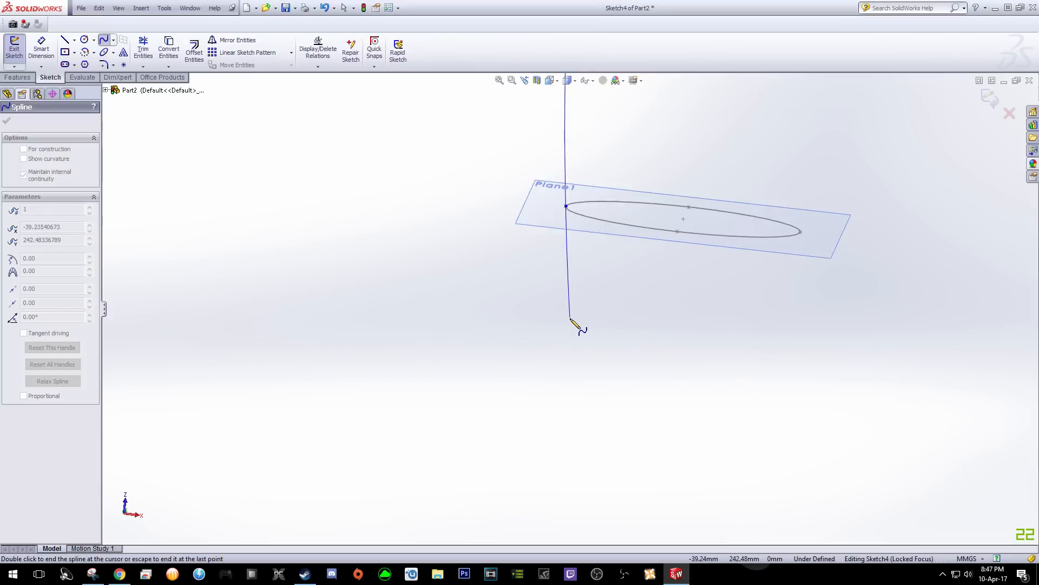
scroll(564, 431, "down", 8)
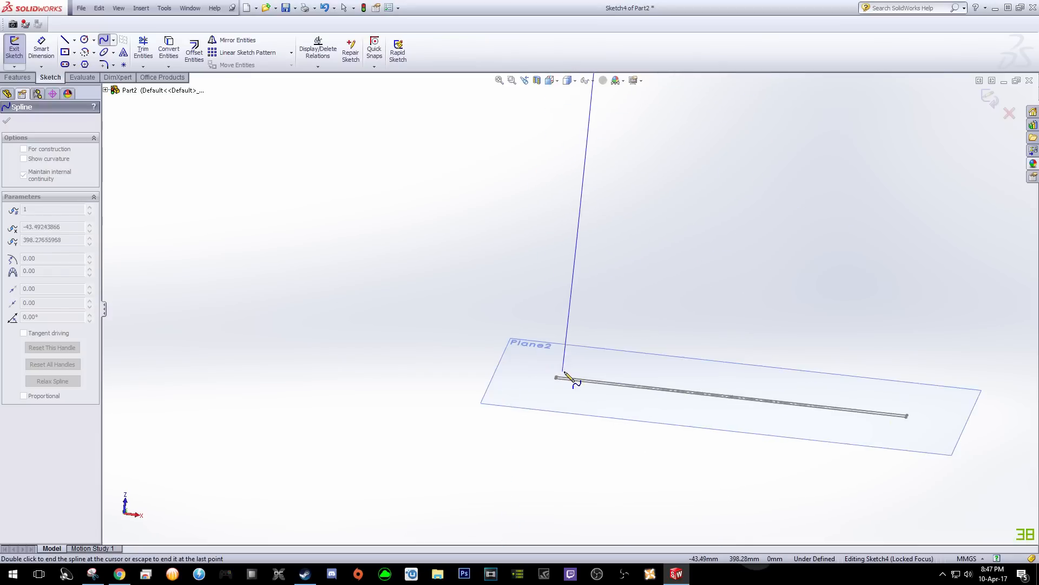
scroll(560, 378, "down", 3)
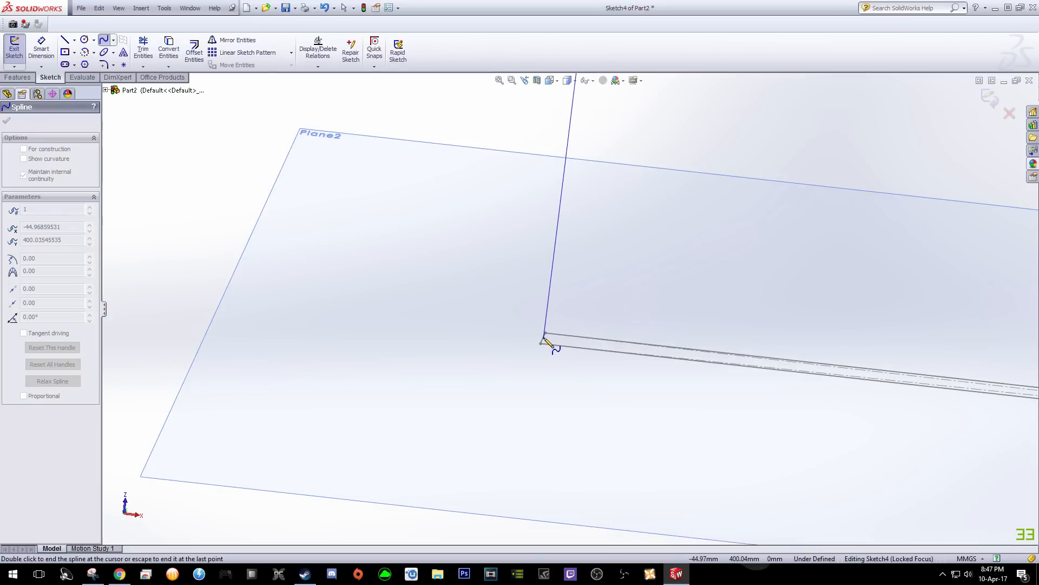
left_click(544, 340)
scroll(547, 342, "up", 5)
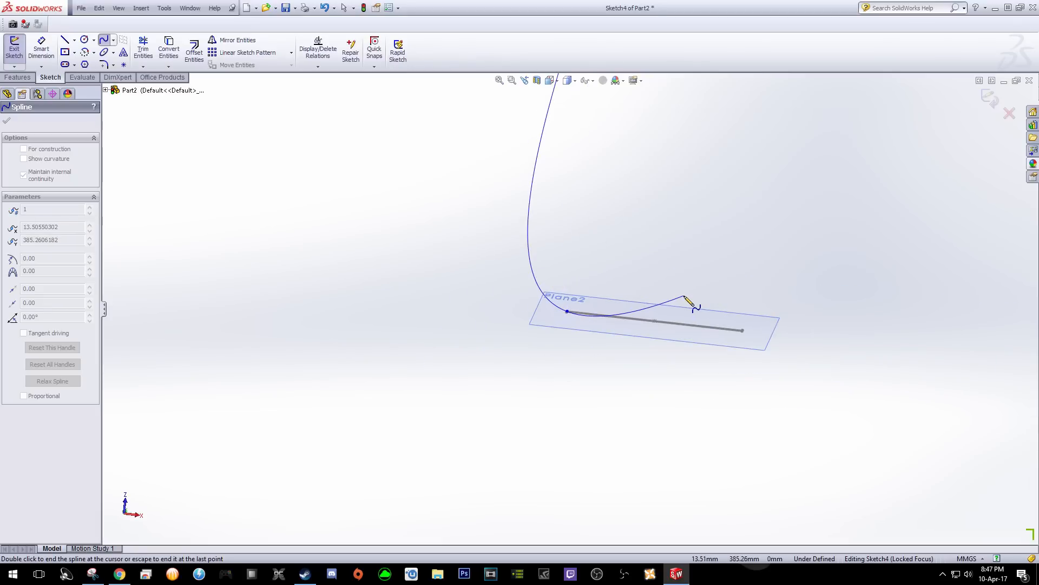
scroll(687, 299, "up", 3)
right_click(686, 300)
left_click(696, 303)
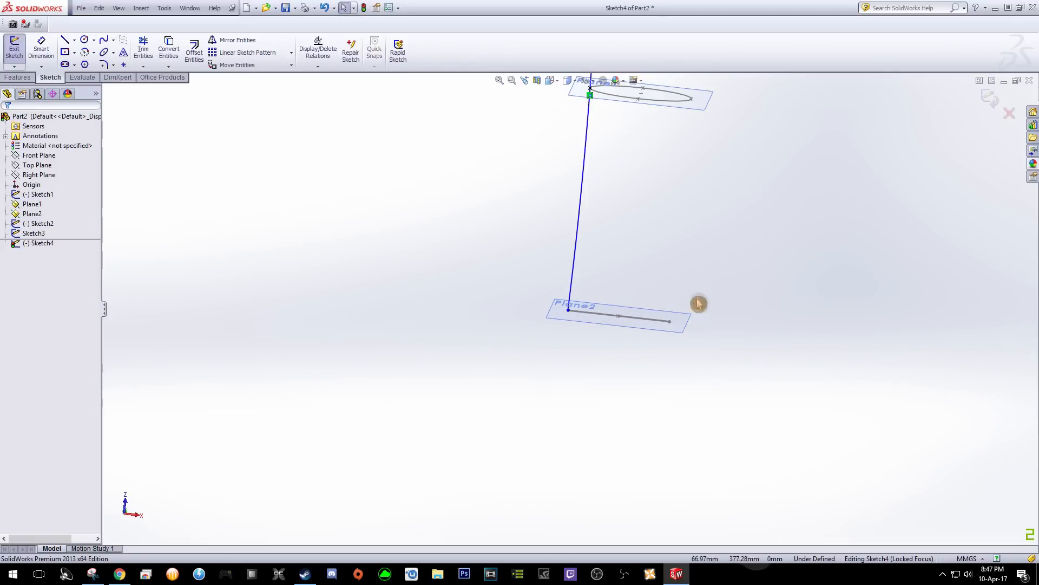
Draw a second spline through the opposite side points of the Front Plane and Plane1 ellipses, ending at the Plane2 rectangle's opposite short side
scroll(698, 260, "up", 5)
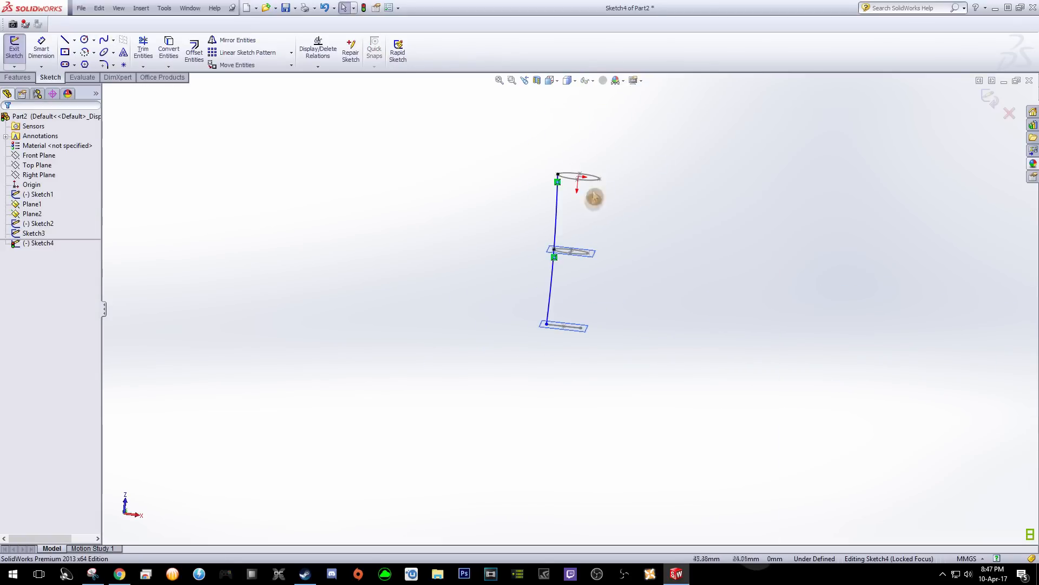
left_click(104, 40)
scroll(596, 176, "down", 5)
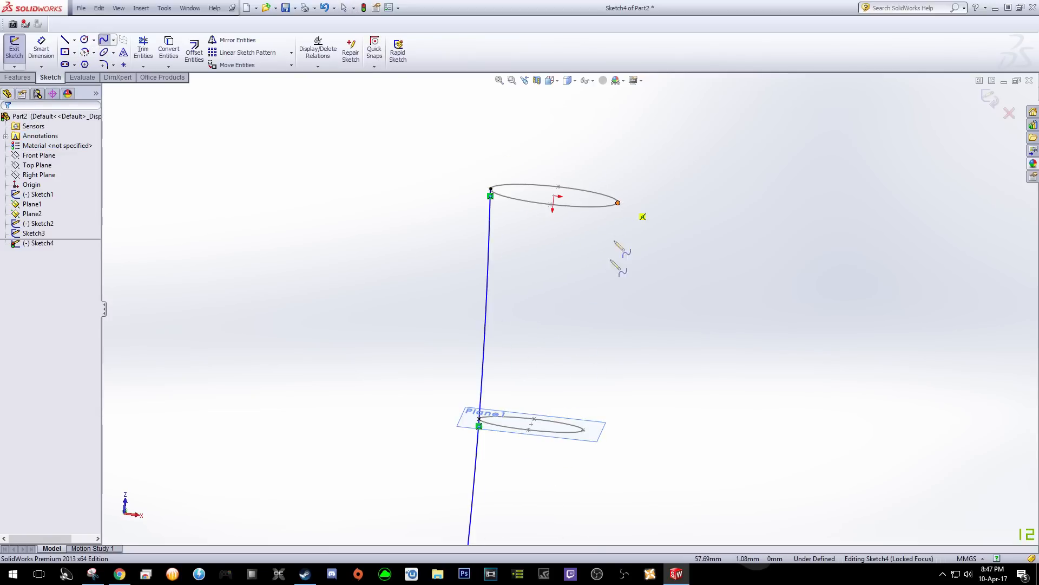
left_click(618, 203)
scroll(583, 430, "down", 5)
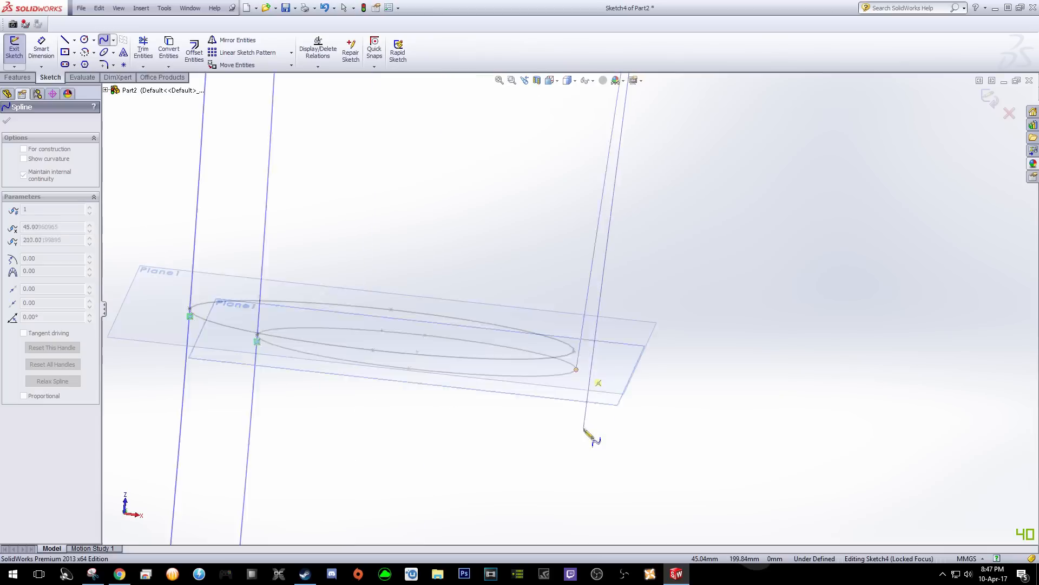
left_click(574, 351)
scroll(563, 428, "up", 3)
scroll(566, 432, "up", 3)
scroll(559, 436, "down", 8)
scroll(589, 327, "down", 2)
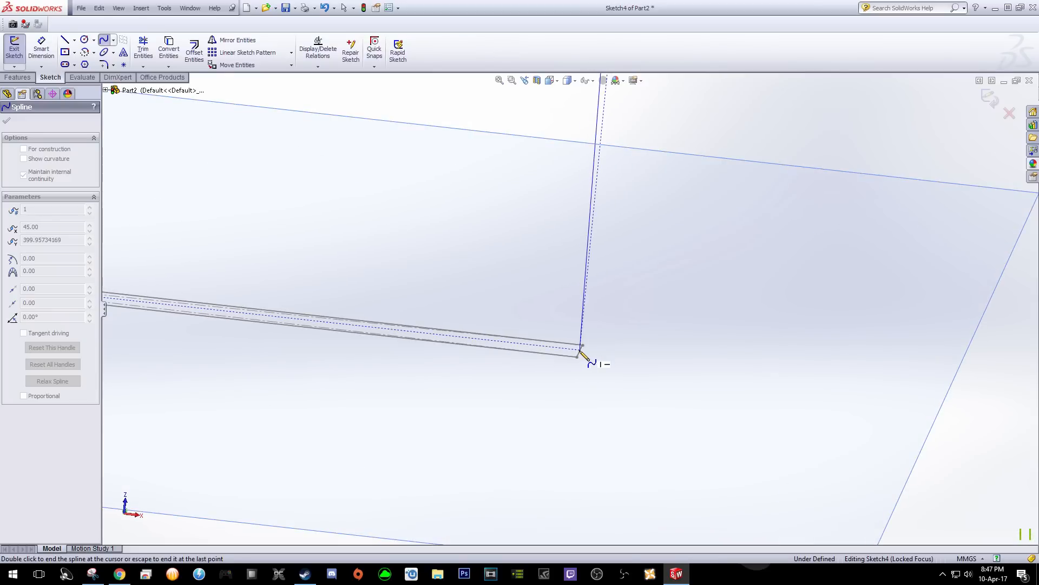
scroll(541, 355, "up", 6)
right_click(534, 236)
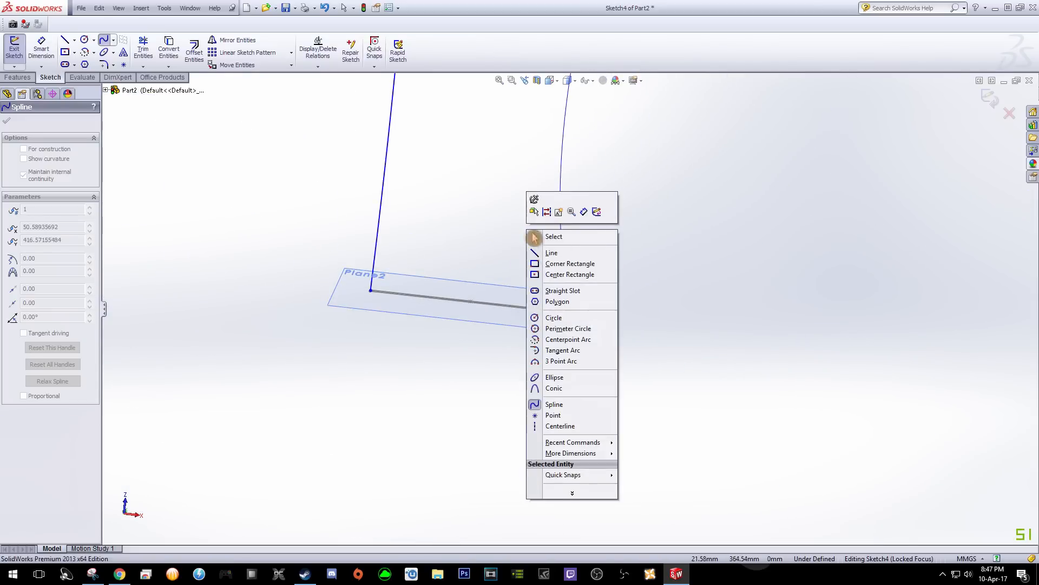
left_click(534, 236)
scroll(527, 209, "up", 6)
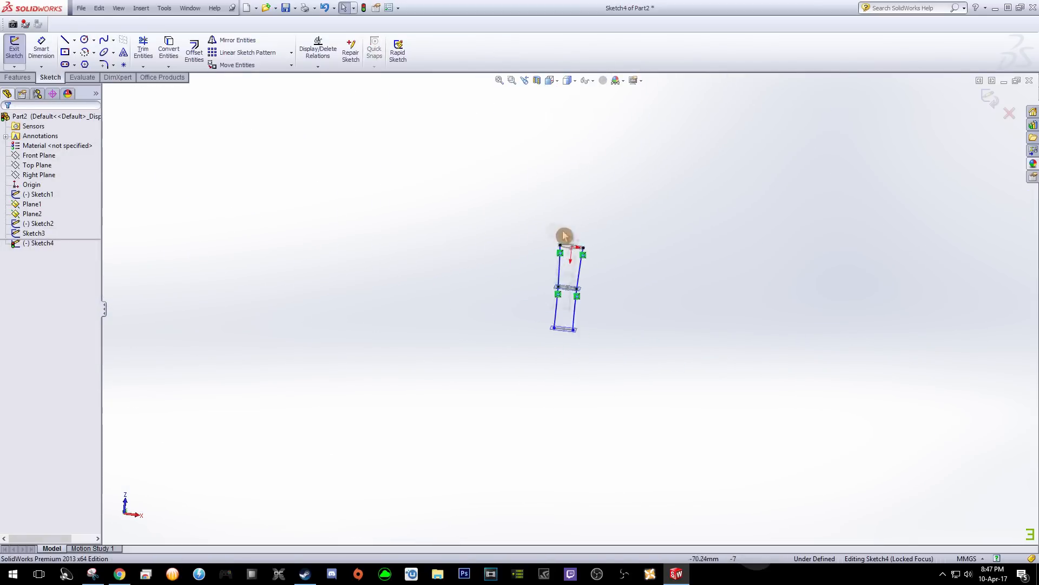
scroll(570, 313, "down", 6)
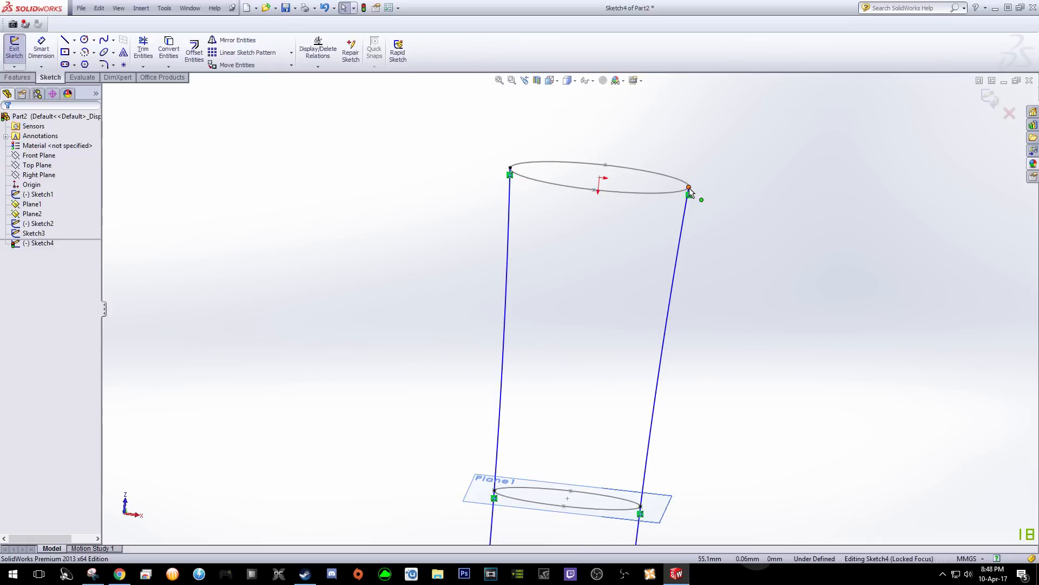
left_click(689, 188)
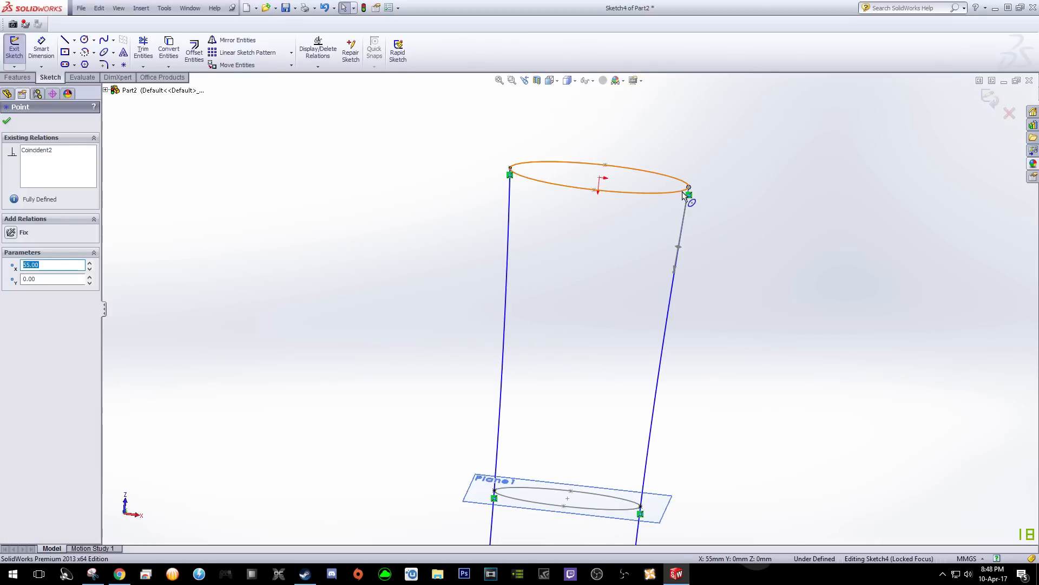
left_click(682, 190, "ctrl")
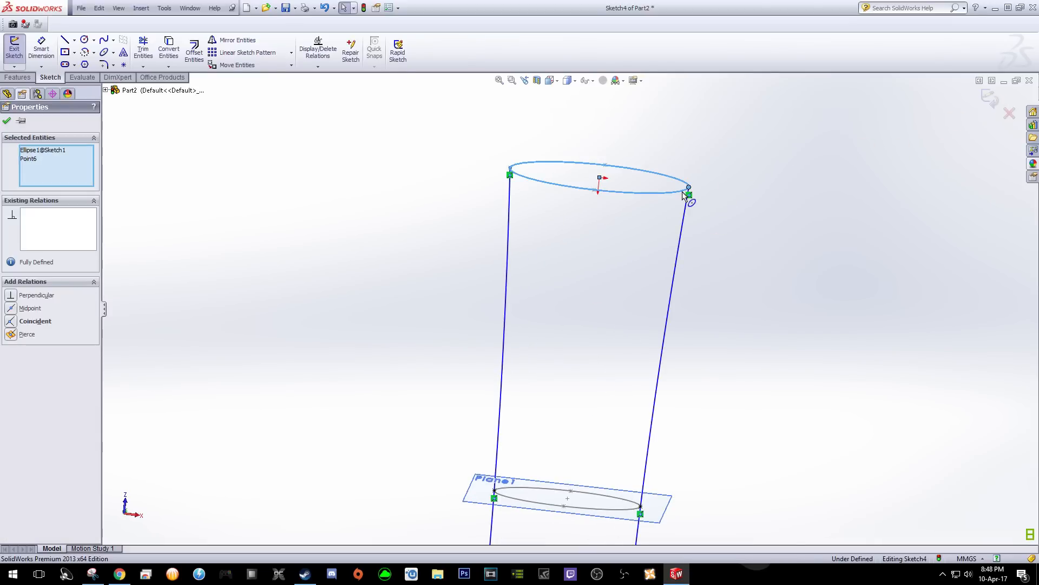
left_click(11, 335)
left_click(791, 223)
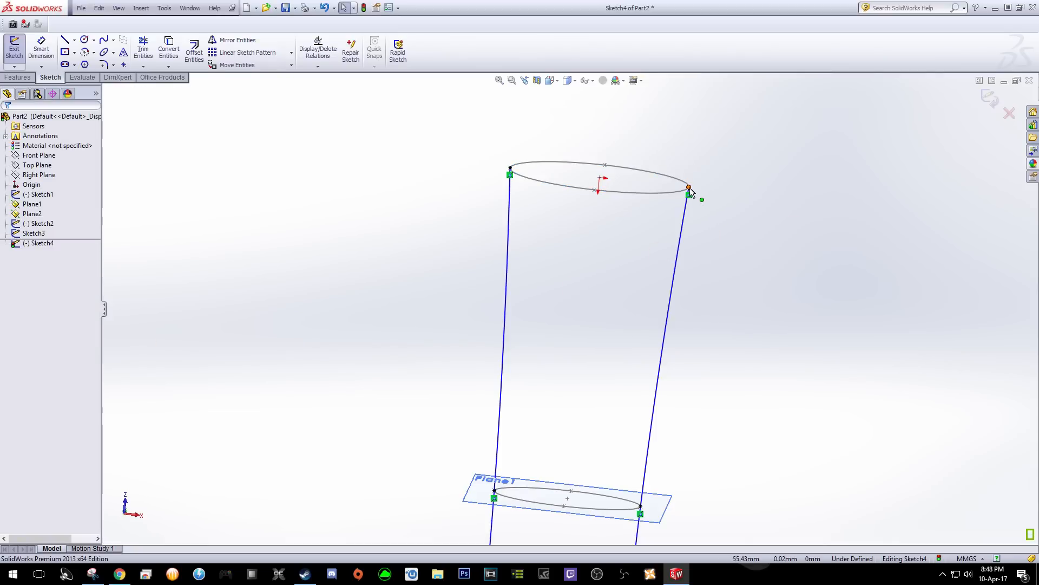
Add a Pierce relation between the second spline's start point and the Front Plane ellipse
left_click(690, 187)
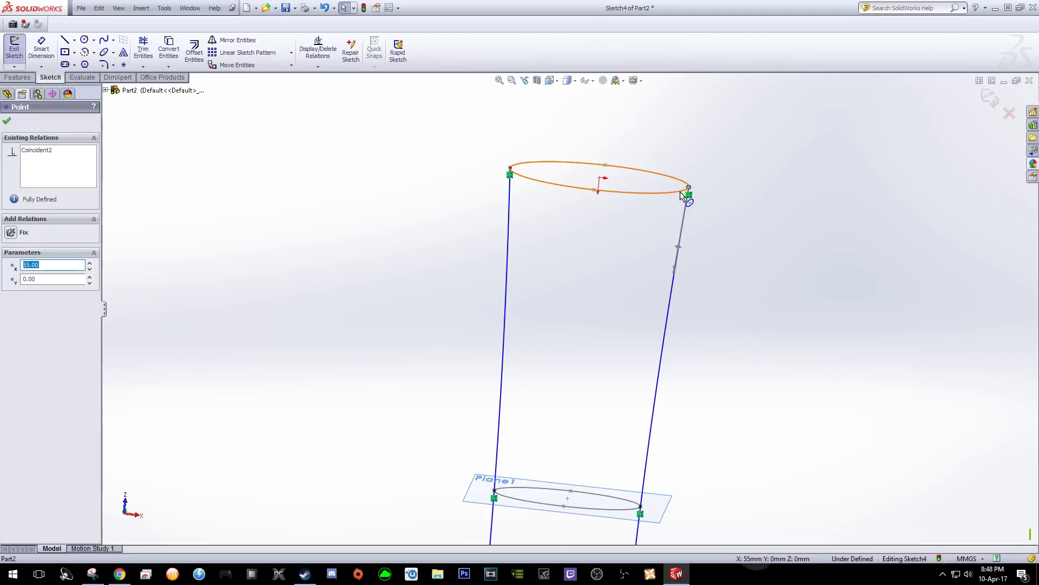
left_click(680, 190, "ctrl")
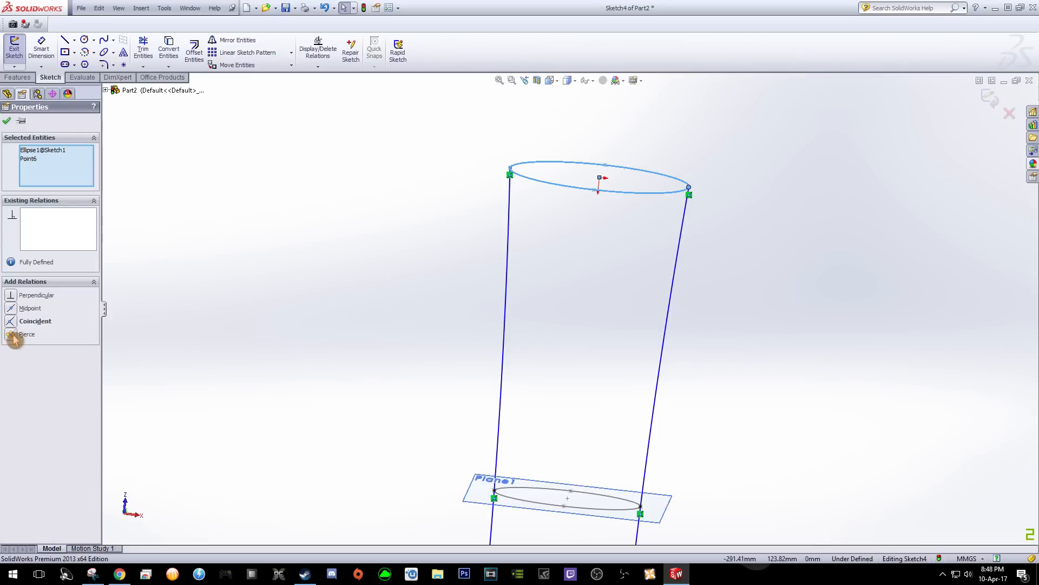
left_click(12, 336)
Add a Pierce relation between the second spline's middle point and the Plane1 ellipse
scroll(642, 520, "down", 5)
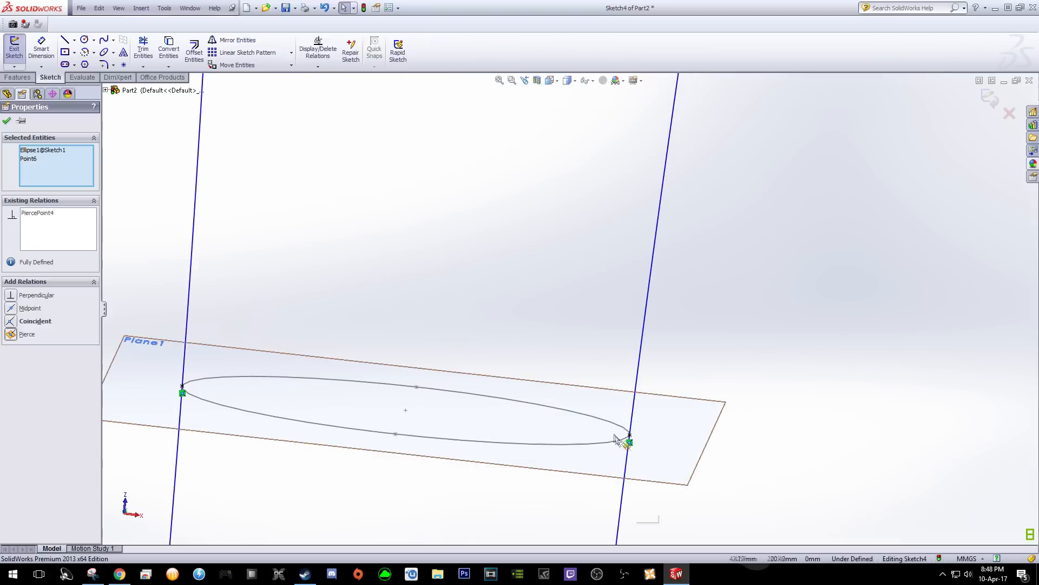
left_click(629, 435)
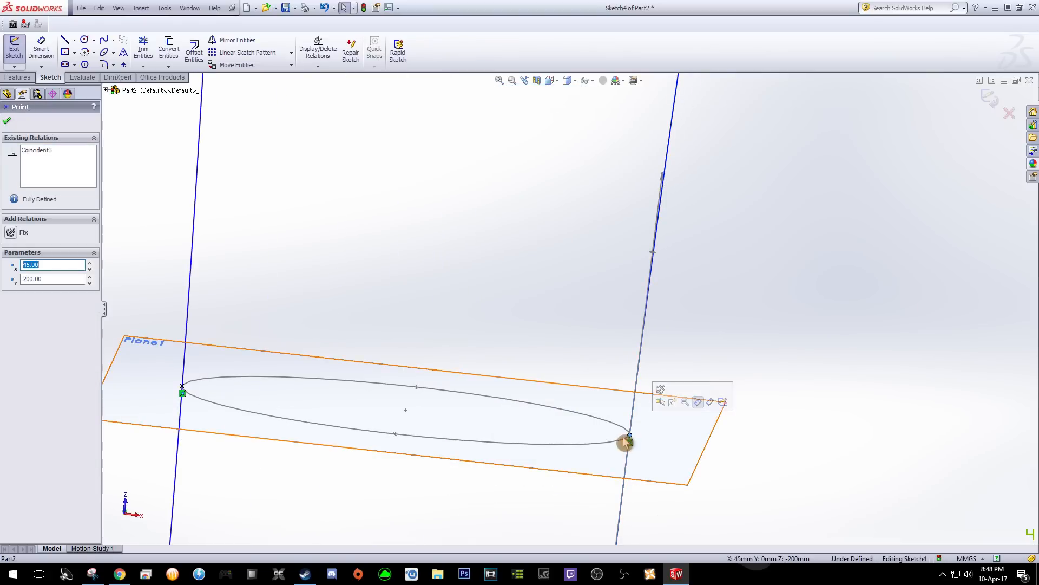
left_click(616, 441)
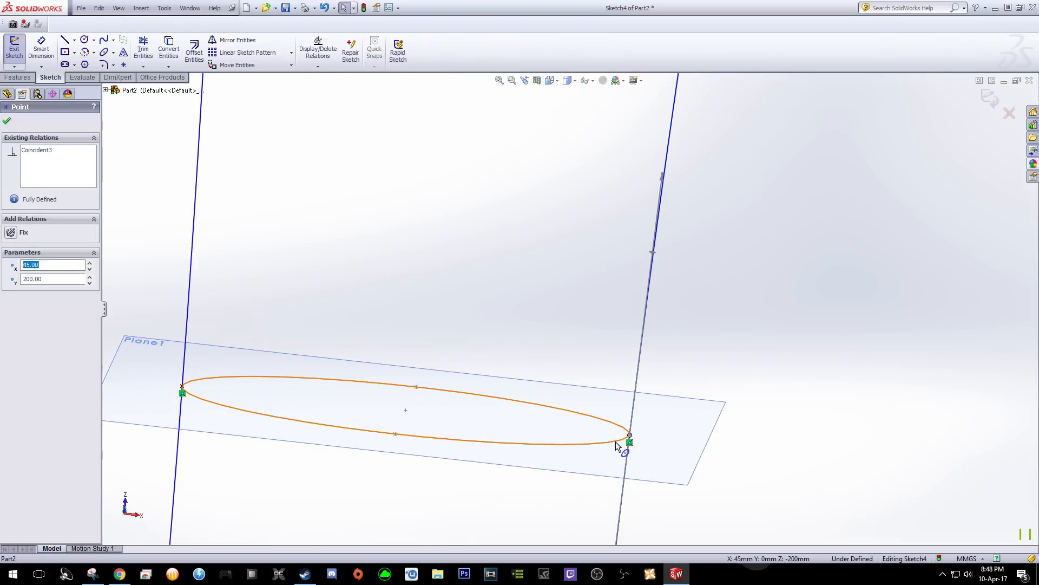
left_click(11, 338)
Add a Pierce relation between the second spline's end point and the adjacent short side of the Plane2 rectangle
scroll(486, 483, "up", 5)
scroll(532, 497, "down", 6)
scroll(540, 499, "up", 5)
scroll(580, 480, "up", 4)
scroll(585, 364, "down", 8)
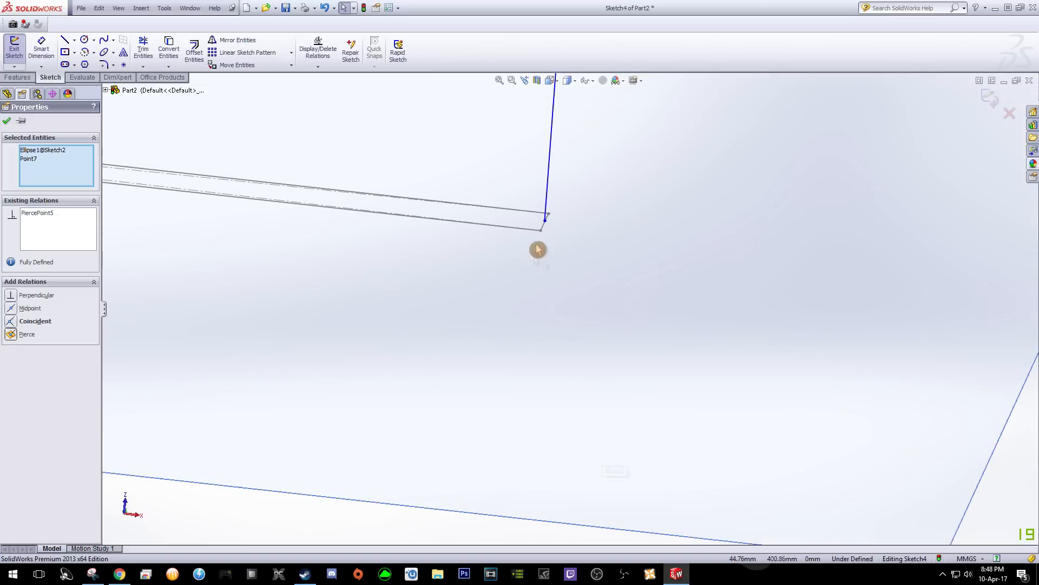
left_click(545, 221)
left_click(543, 225, "ctrl")
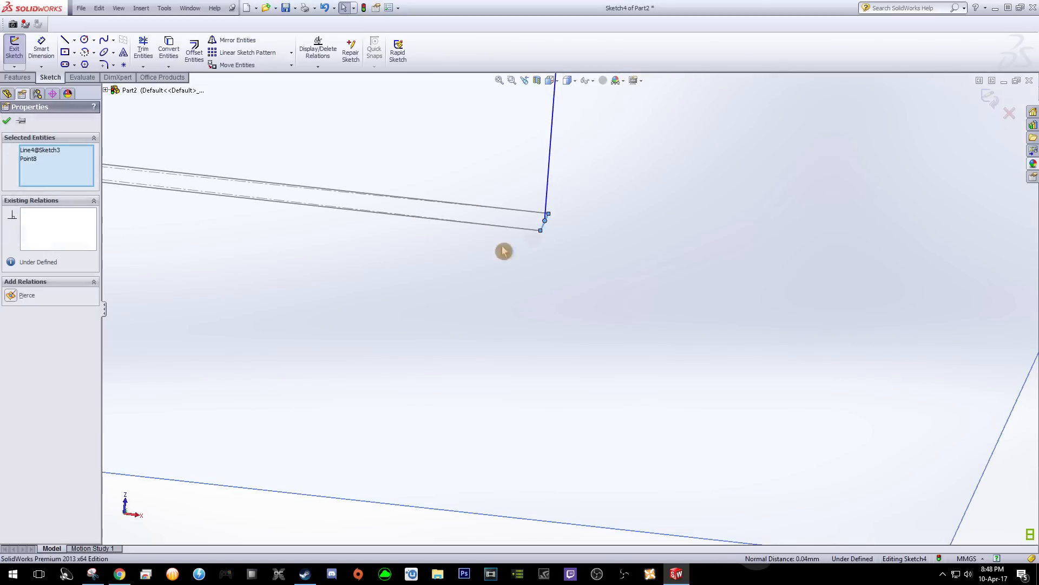
scroll(287, 267, "up", 6)
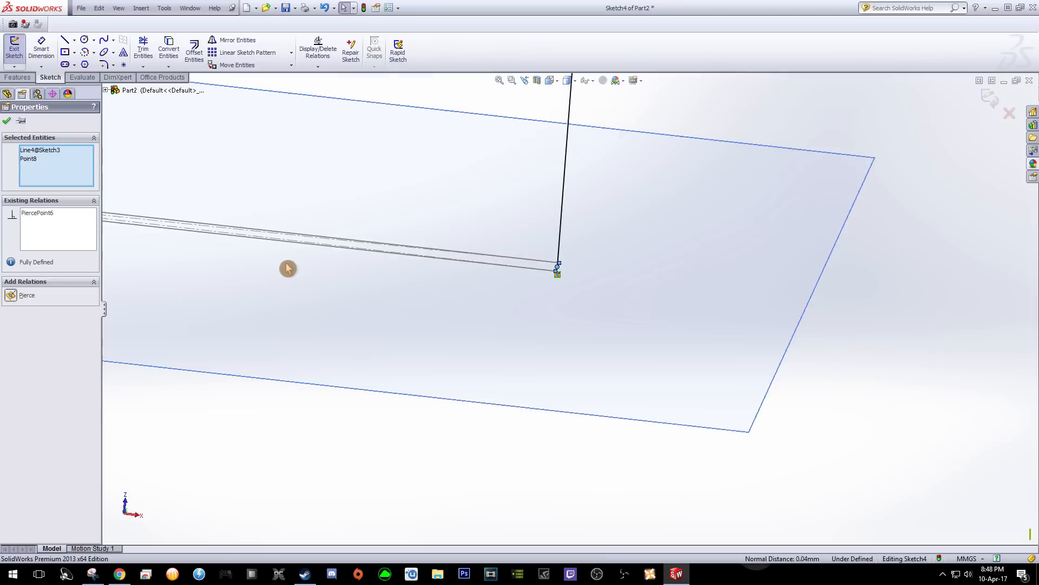
Add a Pierce relation between the first spline's end point and the Plane2 rectangle's short side on that end
scroll(434, 291, "down", 3)
scroll(511, 320, "down", 5)
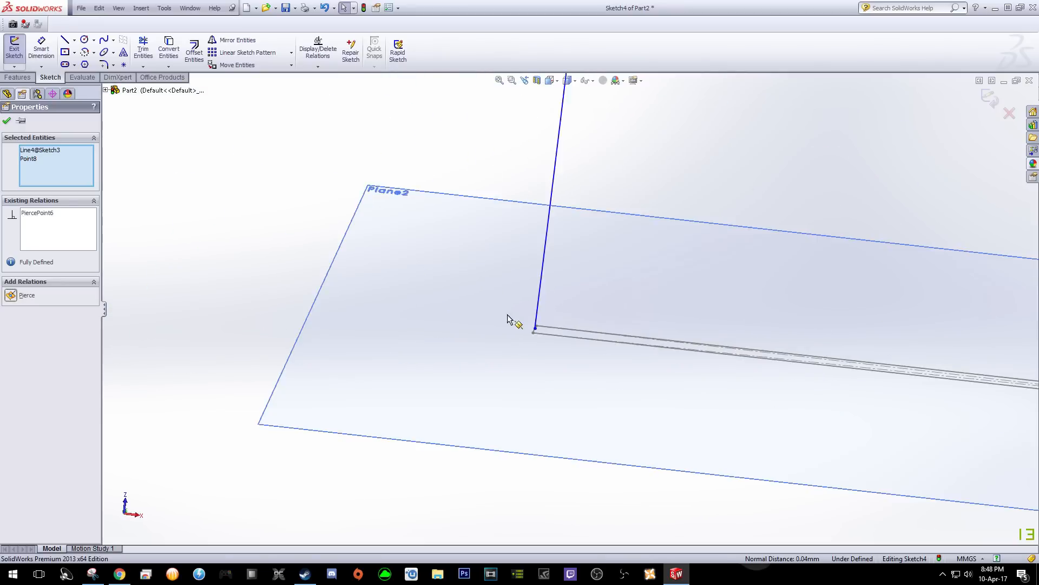
left_click(580, 340)
left_click(582, 344)
scroll(581, 343, "up", 3)
scroll(581, 343, "up", 6)
scroll(573, 314, "down", 11)
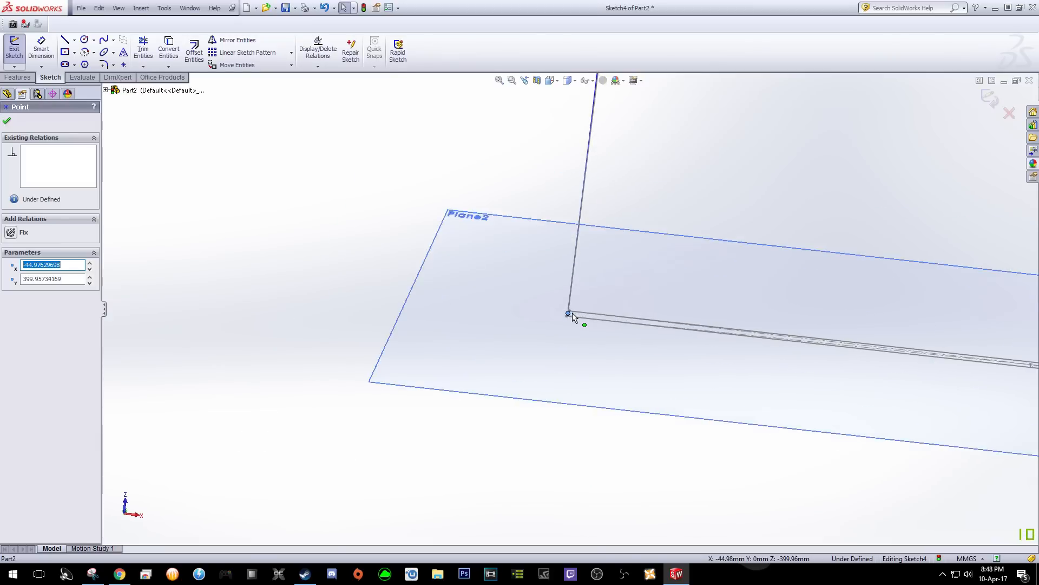
left_click(538, 315, "ctrl")
left_click(539, 319, "ctrl")
left_click(10, 297)
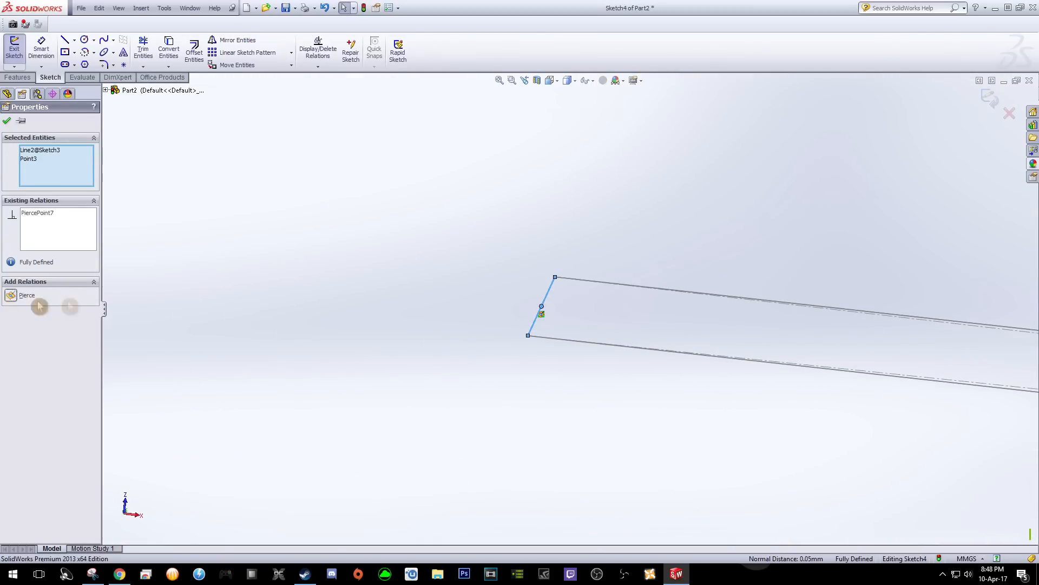
Add a Pierce relation between the first spline's middle point and the Plane1 ellipse
scroll(575, 293, "up", 13)
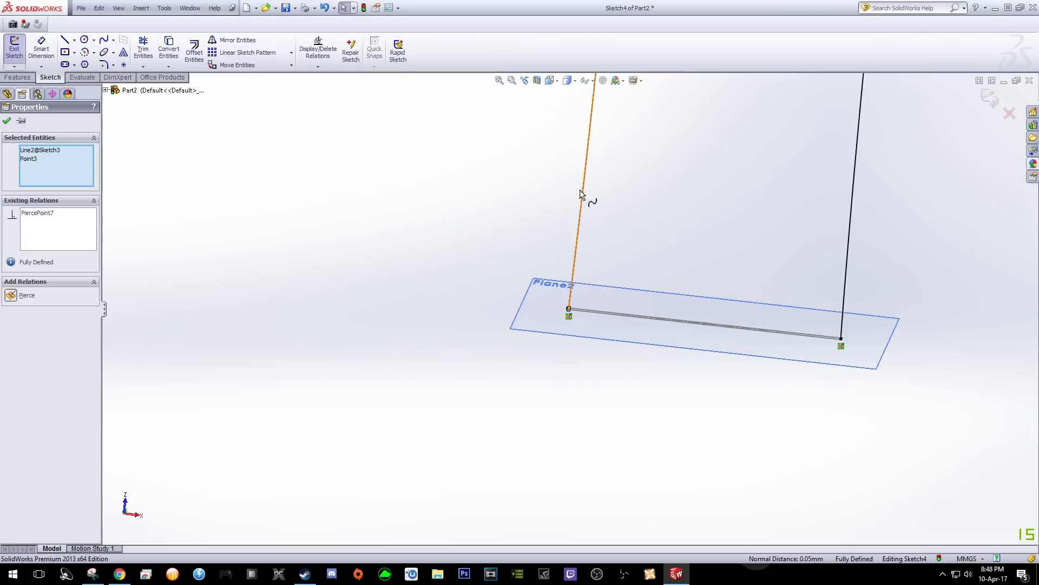
scroll(583, 181, "down", 6)
scroll(596, 330, "down", 4)
scroll(566, 322, "up", 8)
scroll(570, 321, "down", 8)
scroll(577, 238, "down", 6)
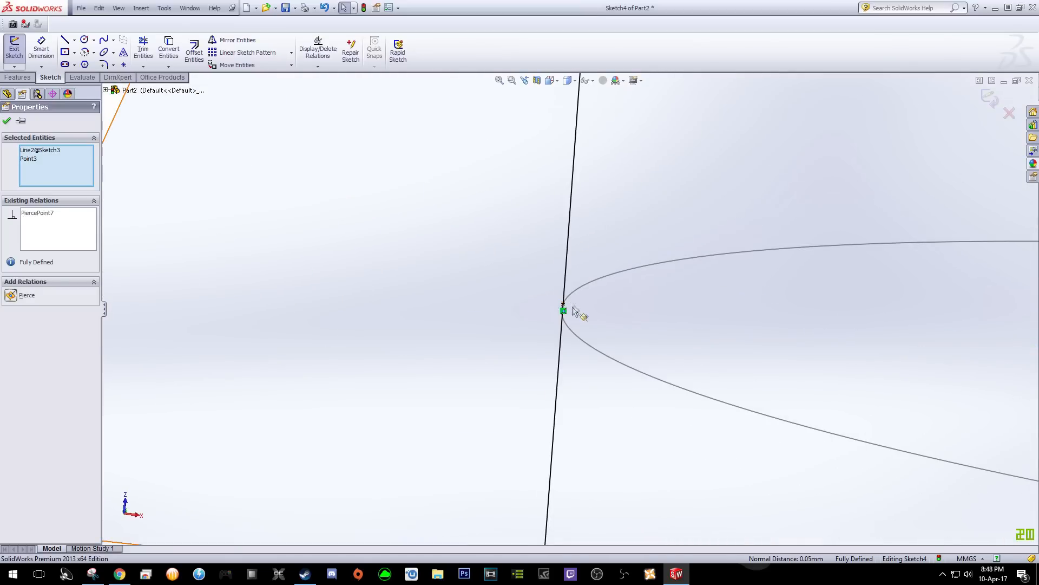
left_click(564, 304)
left_click(578, 295, "ctrl")
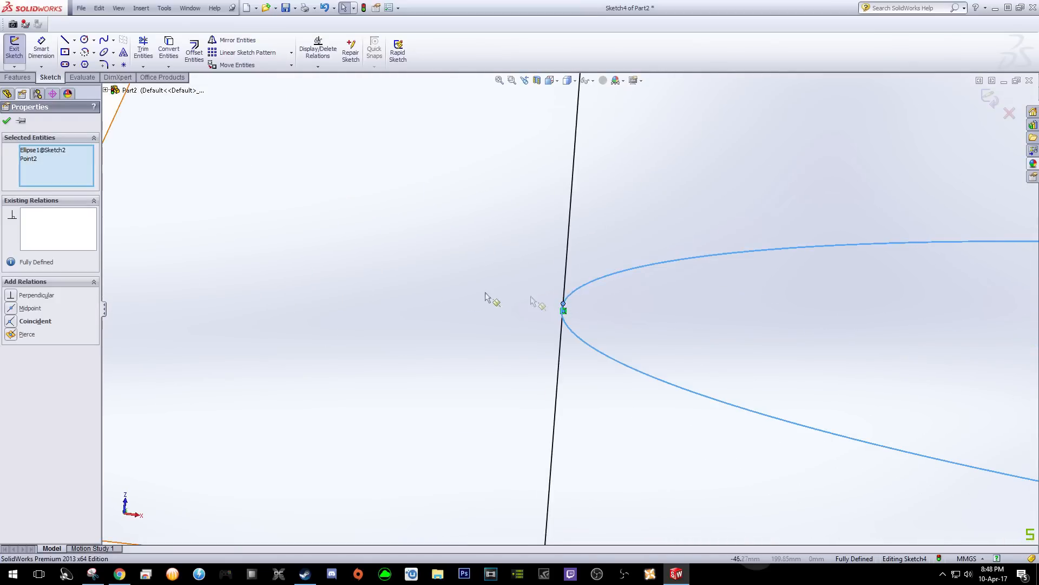
left_click(17, 334)
Add a Pierce relation between the first spline's start point and the Front Plane ellipse
scroll(538, 216, "up", 12)
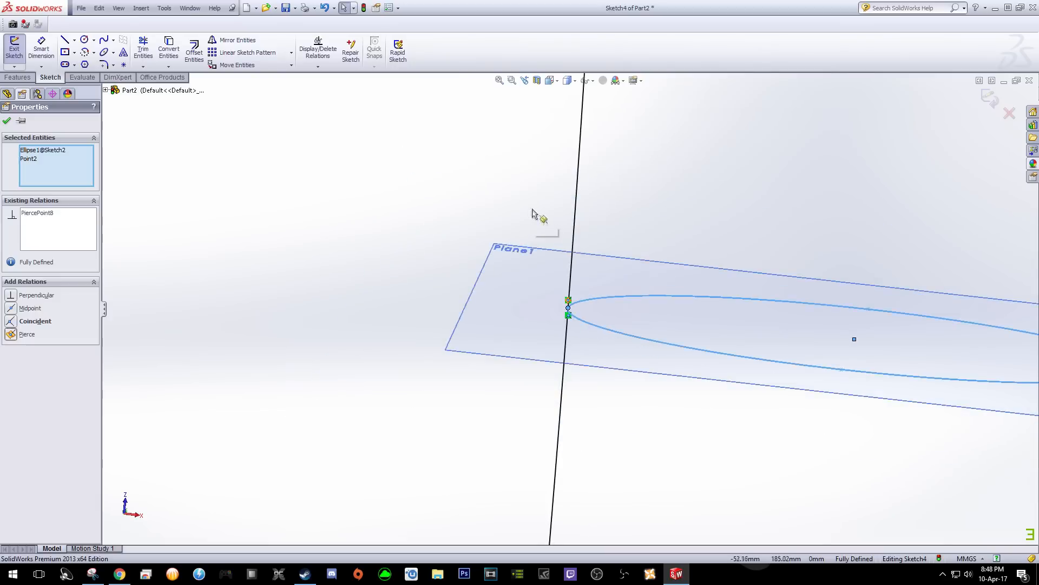
scroll(557, 360, "down", 10)
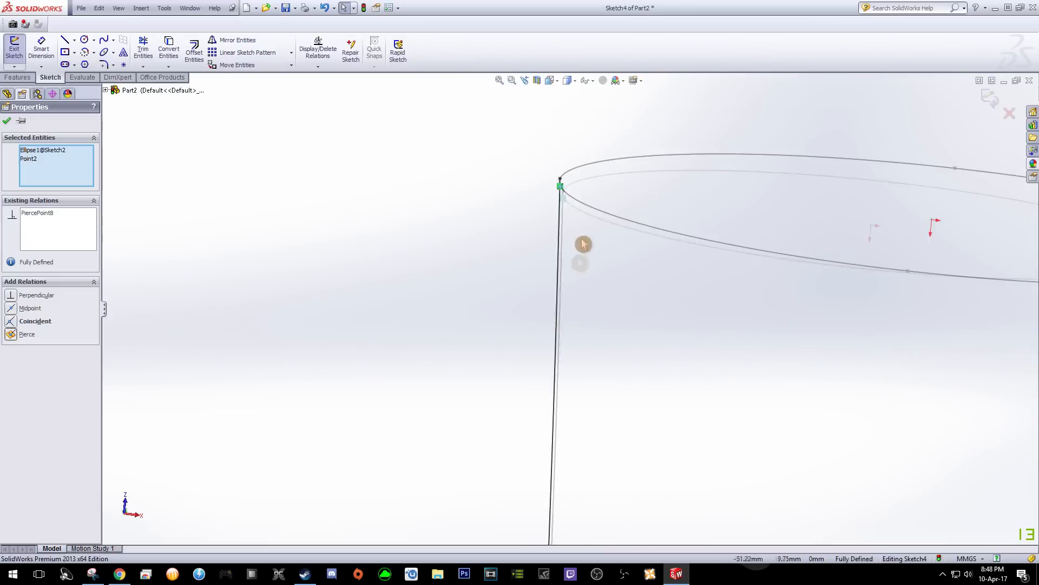
left_click(509, 163)
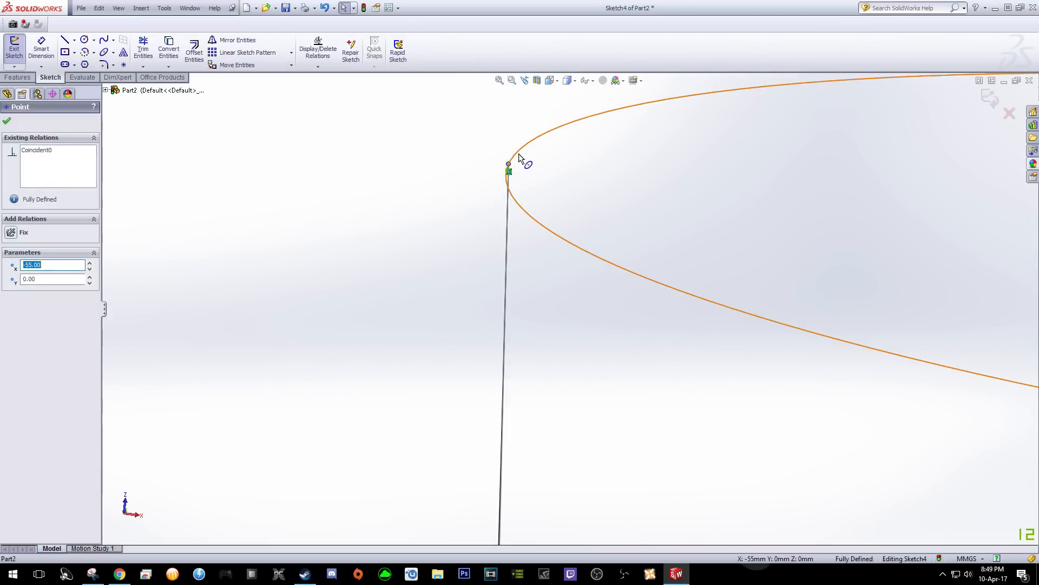
left_click(517, 155, "ctrl")
left_click(18, 334)
scroll(453, 327, "up", 10)
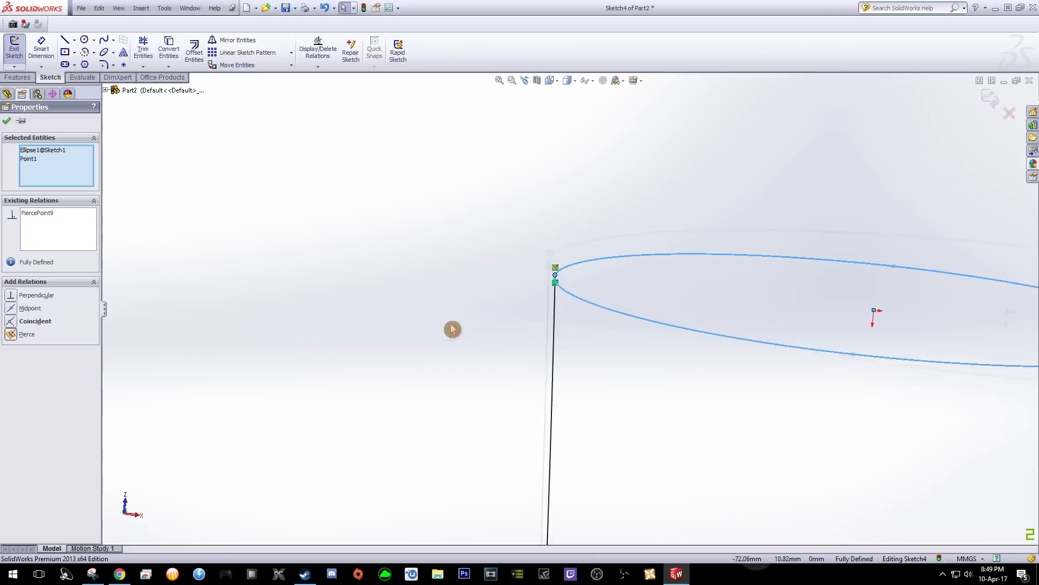
Close the relation properties and exit the sketch containing the two splines
mouse_move(705, 375)
middle_mouse_down()
mouse_move(703, 418)
mouse_move(536, 434)
mouse_move(632, 464)
mouse_move(569, 519)
mouse_move(518, 499)
mouse_move(547, 466)
mouse_move(579, 461)
middle_mouse_up()
scroll(580, 461, "down", 2)
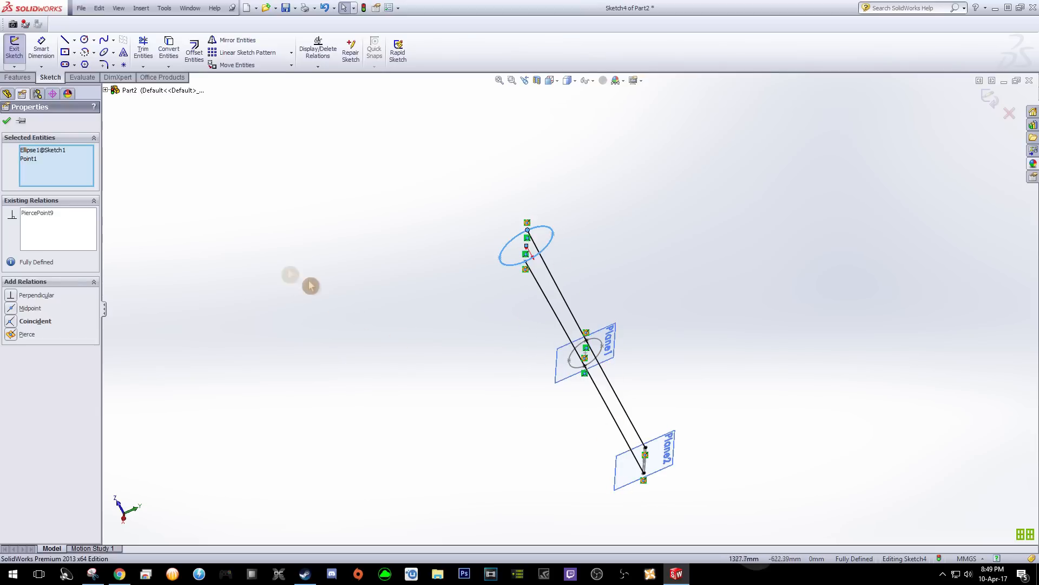
left_click(11, 124)
left_click(990, 96)
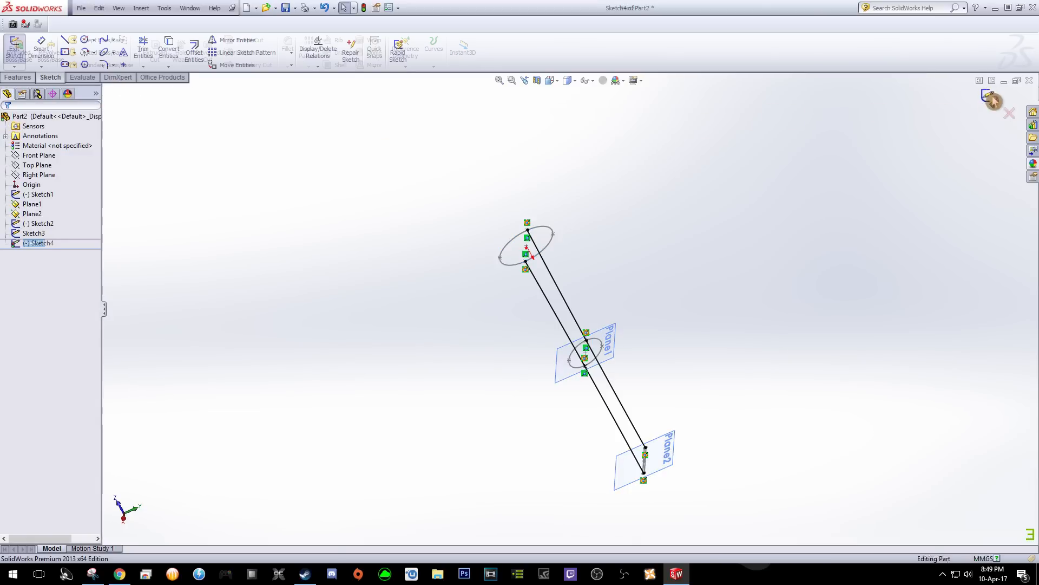
Select the Right Plane and enlarge its displayed outline at two opposite corners so it extends beyond all three profiles
left_click(35, 176)
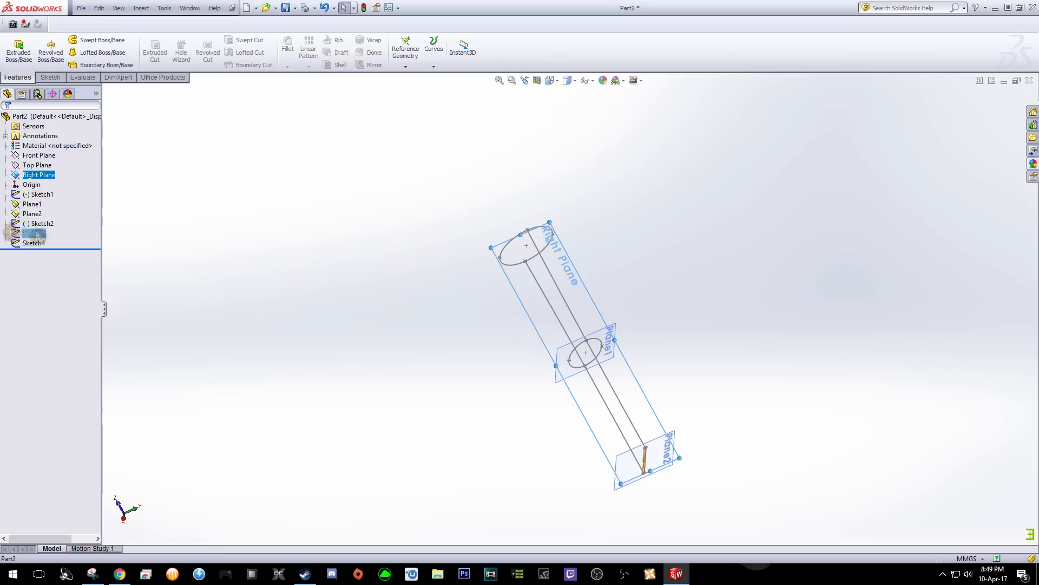
right_click(31, 179)
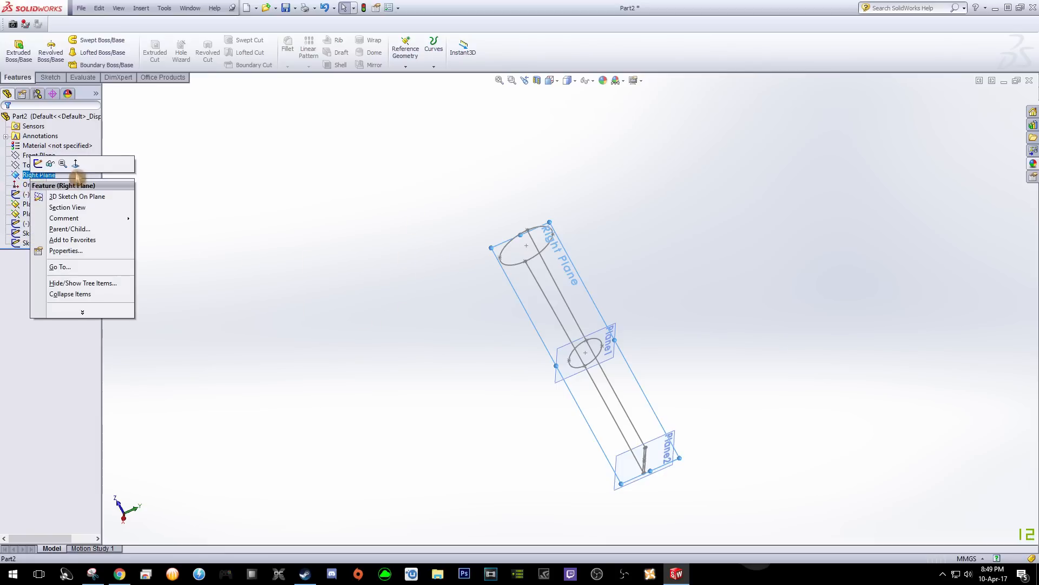
left_click(77, 165)
middle_click_drag(190, 263, 254, 301)
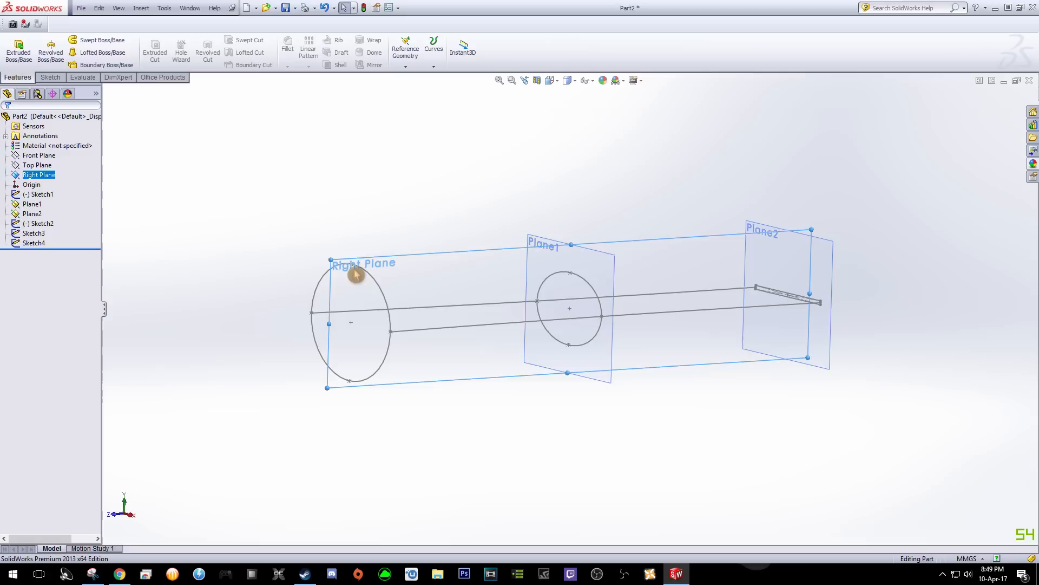
left_click_drag(329, 259, 267, 201)
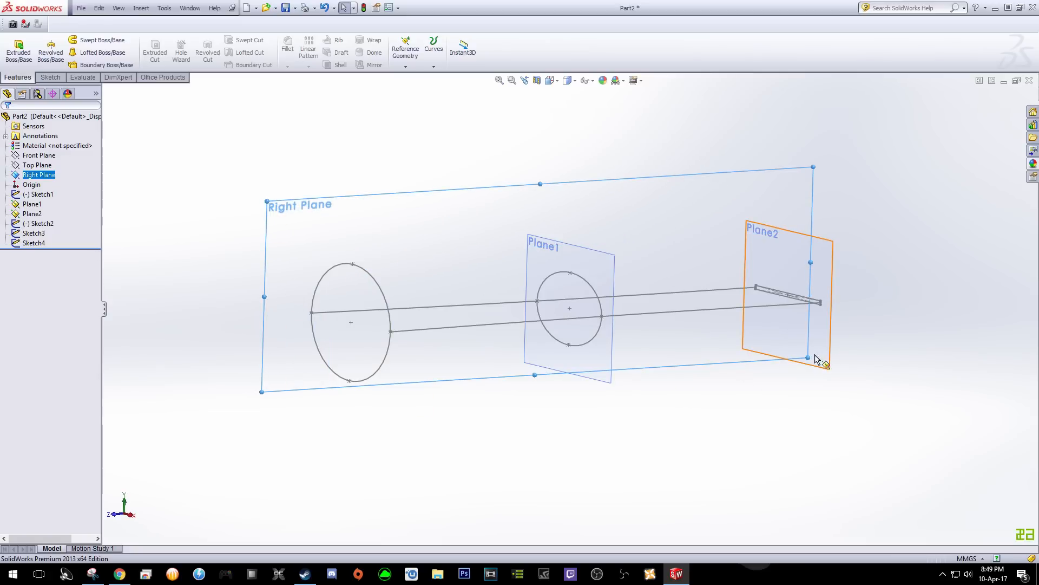
left_click_drag(808, 358, 885, 429)
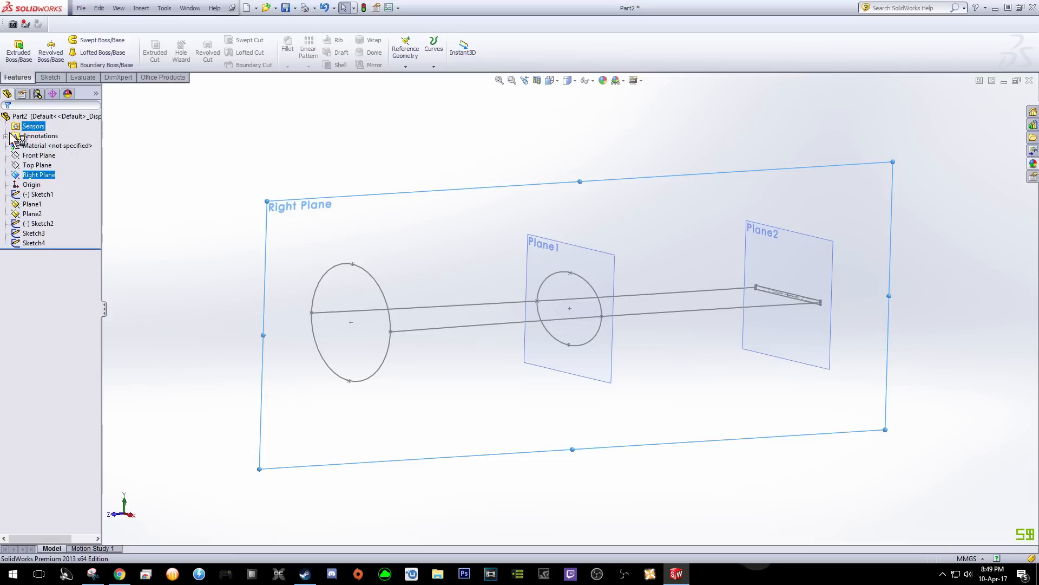
Start a sketch on the Right Plane and run a spline from the Front Plane ellipse's top through intermediate points to the Plane1 ellipse's top
right_click(39, 155)
left_click(46, 164)
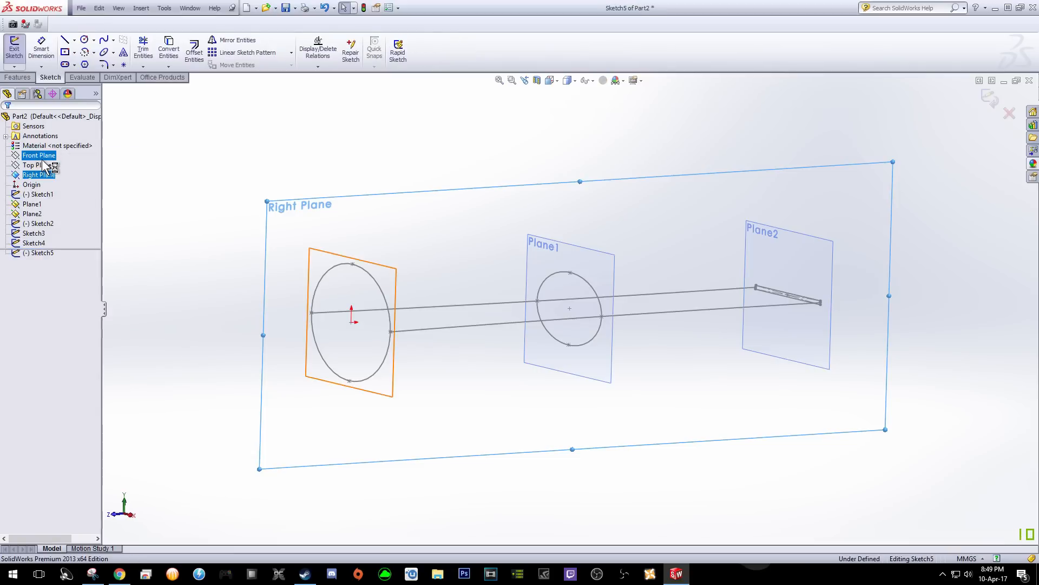
left_click(105, 41)
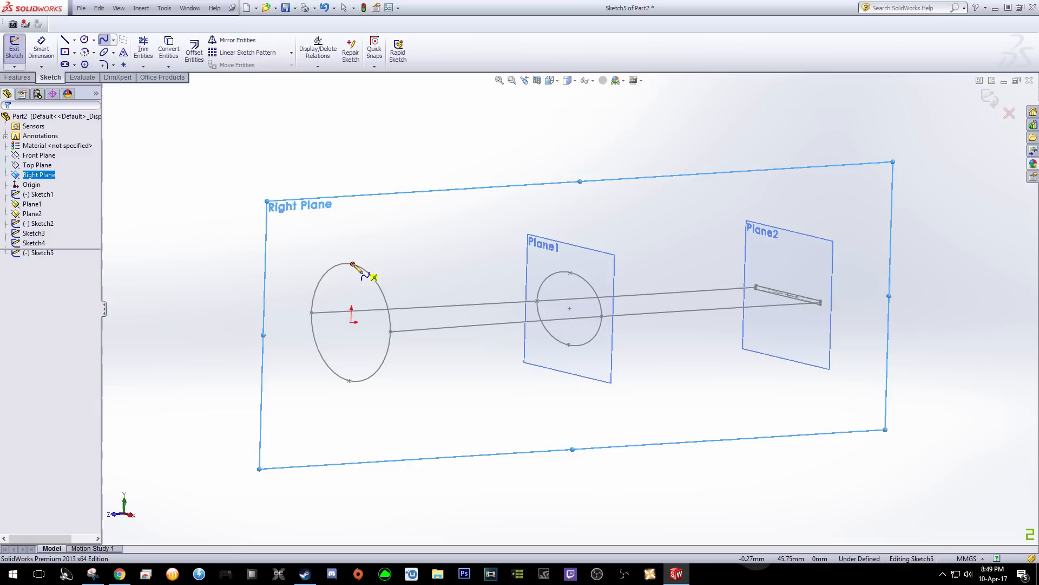
middle_click_drag(474, 297, 466, 280)
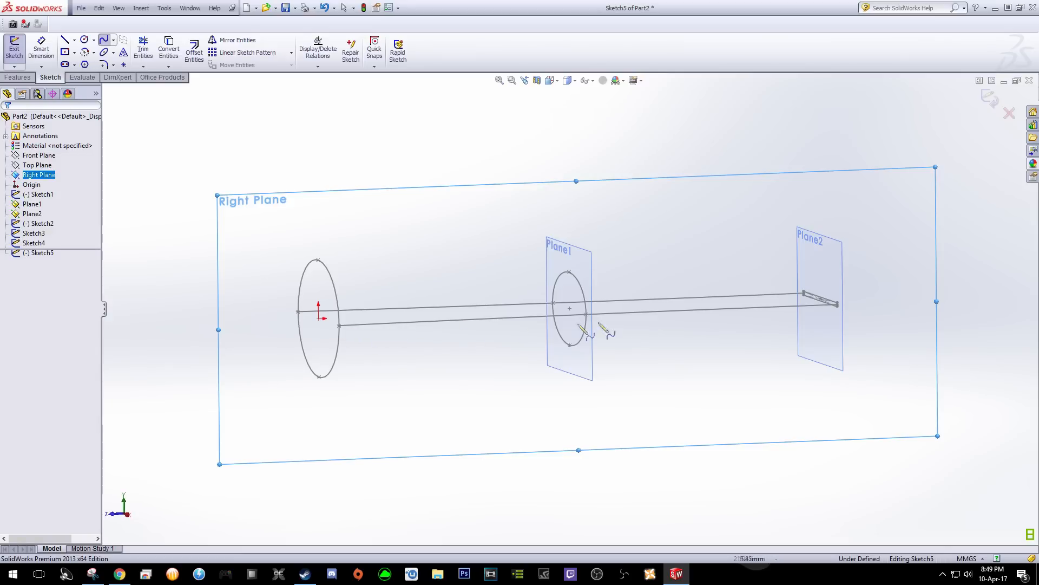
left_click(319, 261)
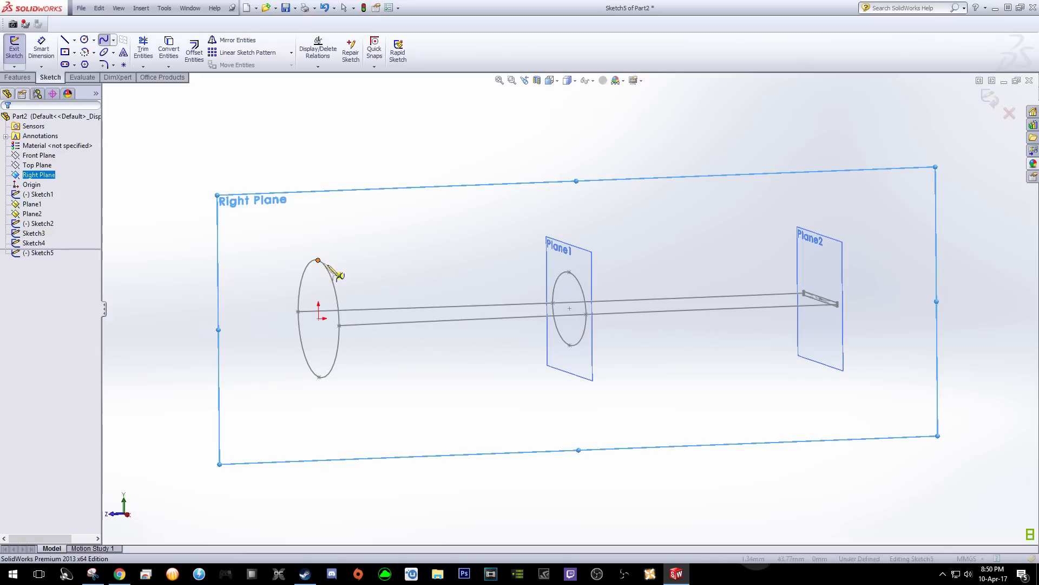
left_click(373, 263)
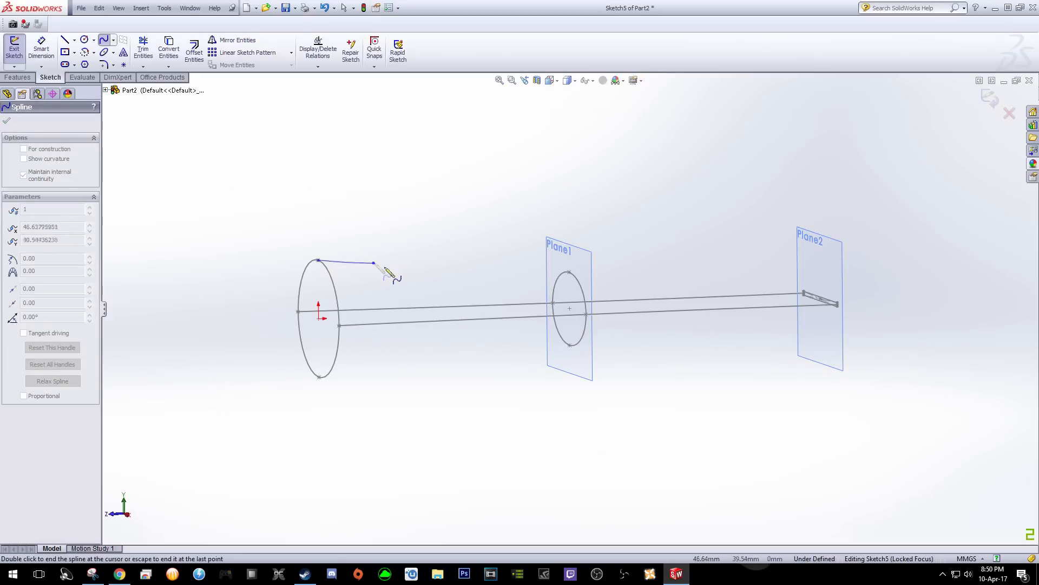
left_click(449, 267)
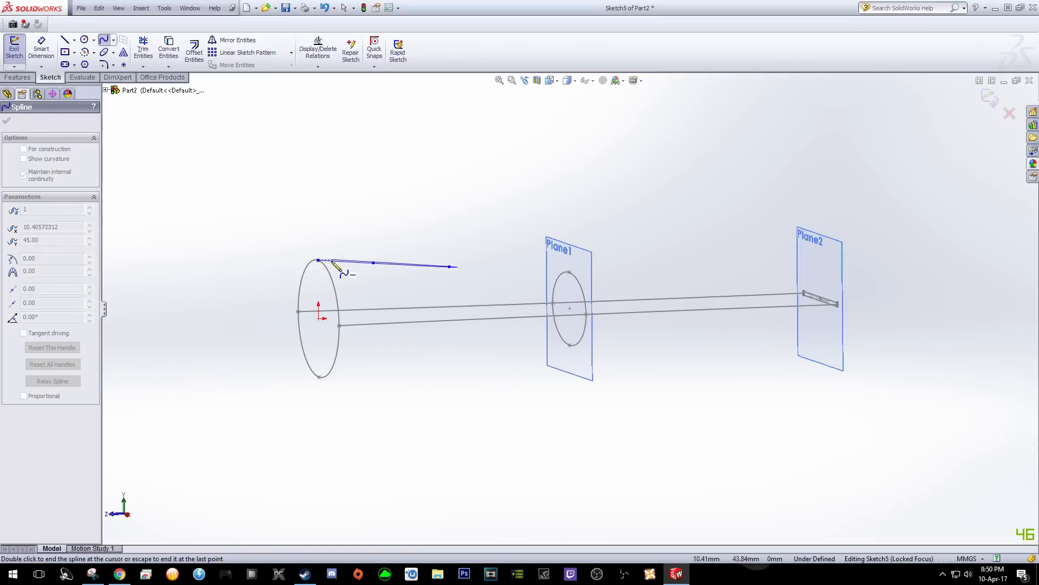
left_click(569, 272)
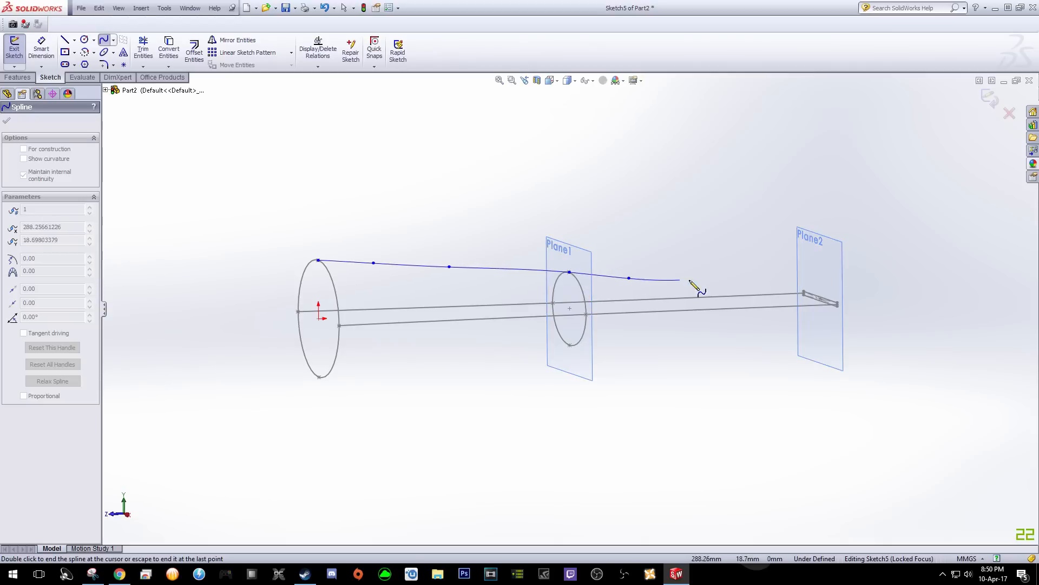
Continue the upper spline through further points to the Plane2 rectangle's far short edge and end the spline
scroll(790, 296, "down", 3)
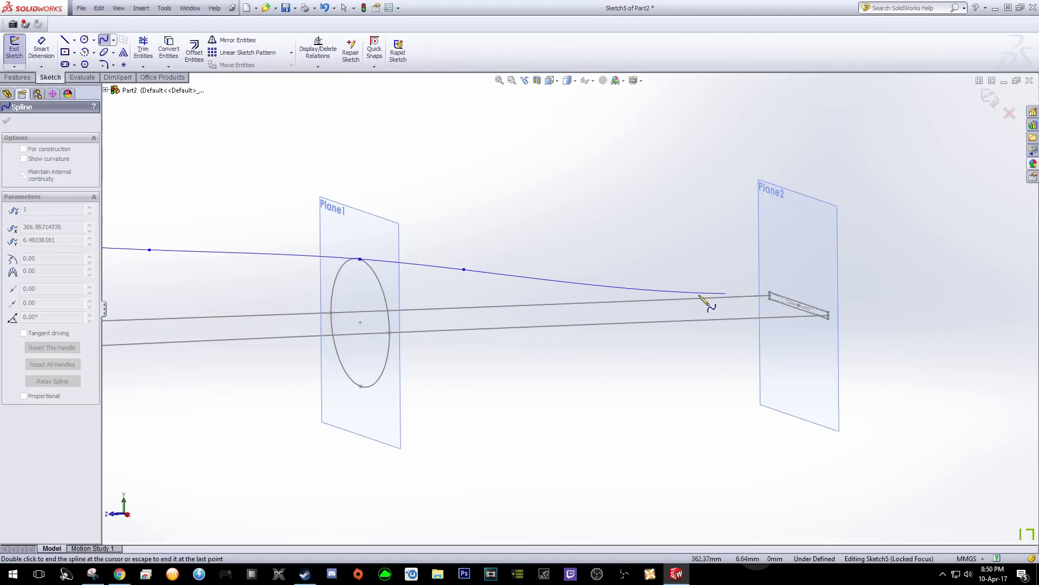
scroll(602, 281, "up", 5)
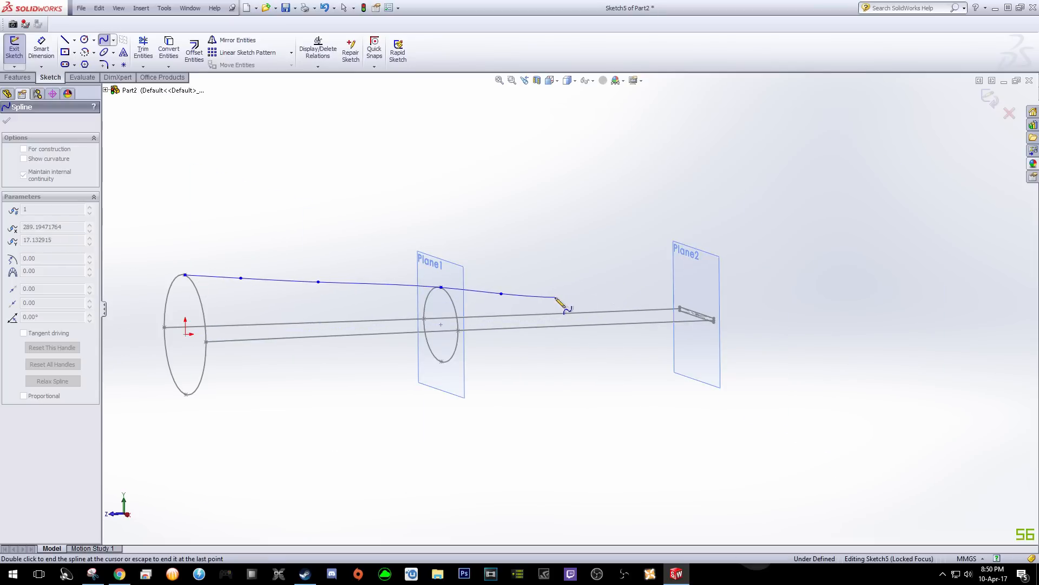
scroll(563, 303, "down", 5)
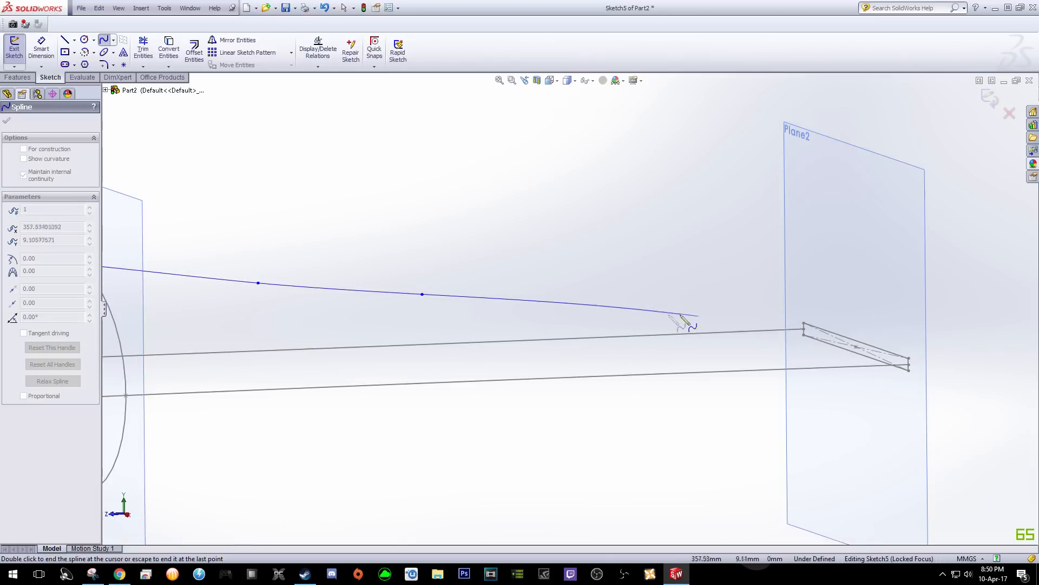
left_click(617, 314)
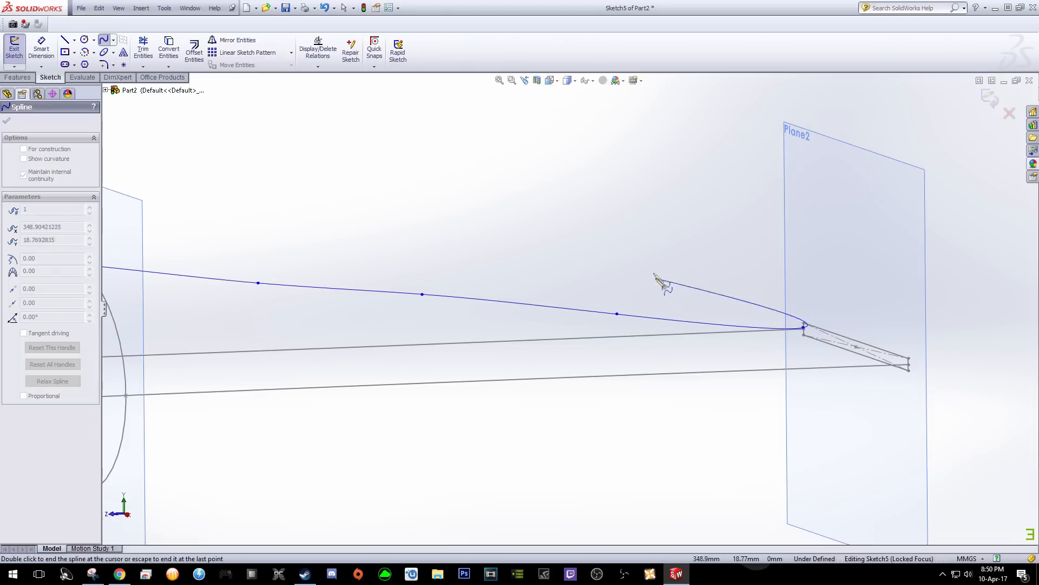
right_click(652, 246)
left_click(666, 260)
Draw a second spline from the Front Plane ellipse's bottom through intermediate points to the bottom of the Plane1 ellipse
scroll(554, 299, "up", 3)
scroll(433, 296, "up", 5)
scroll(316, 297, "down", 3)
scroll(450, 352, "down", 3)
scroll(503, 407, "up", 1)
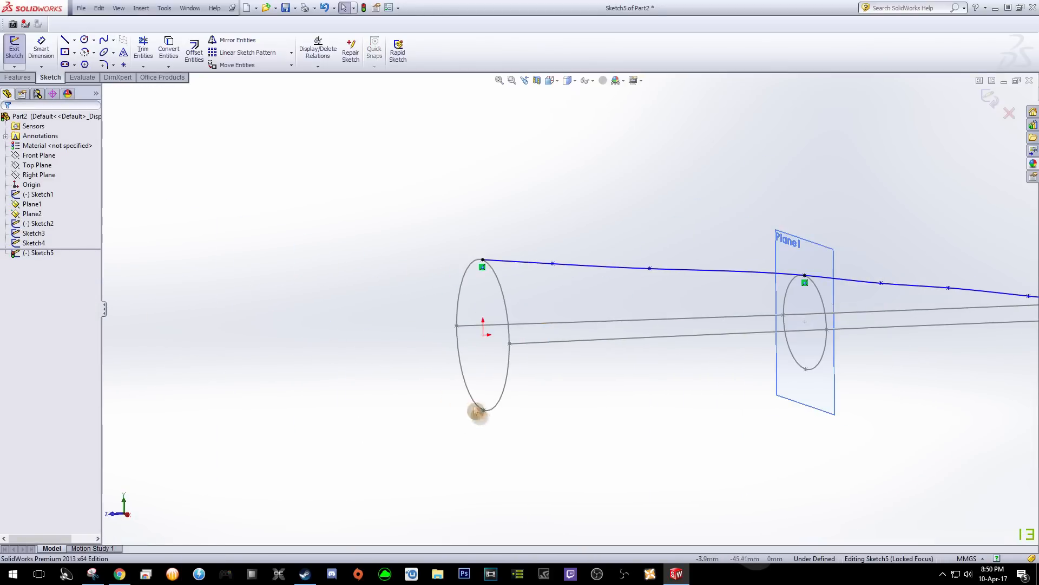
left_click(103, 39)
scroll(587, 360, "up", 1)
scroll(582, 353, "up", 2)
scroll(583, 353, "down", 2)
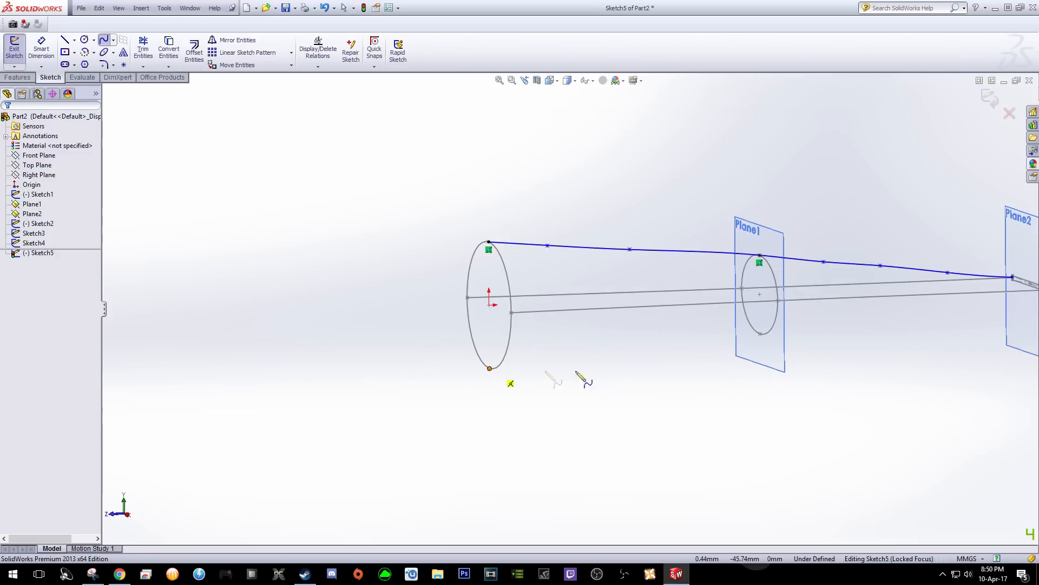
left_click(490, 368)
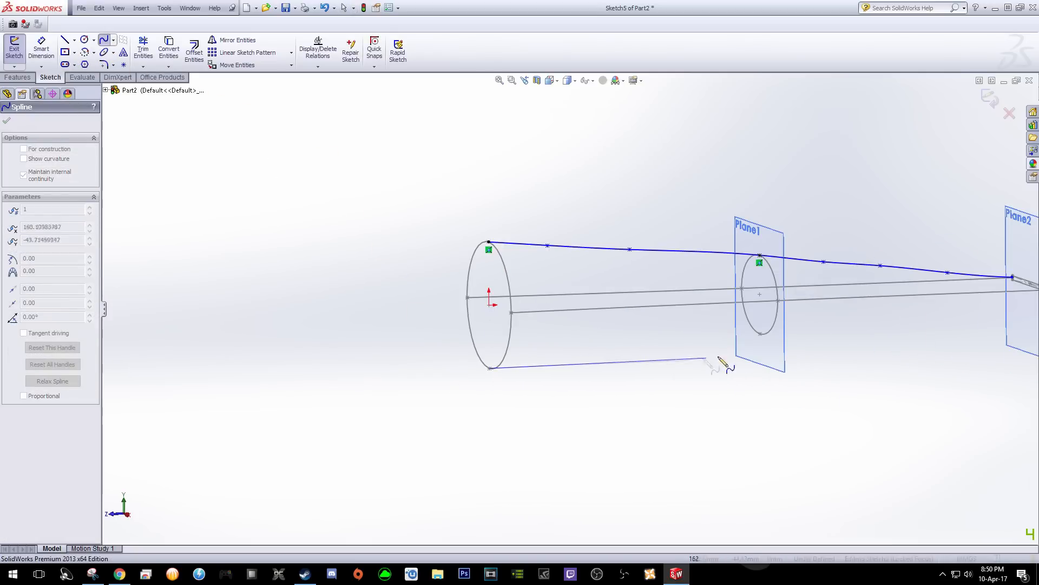
left_click(548, 358)
left_click(594, 345)
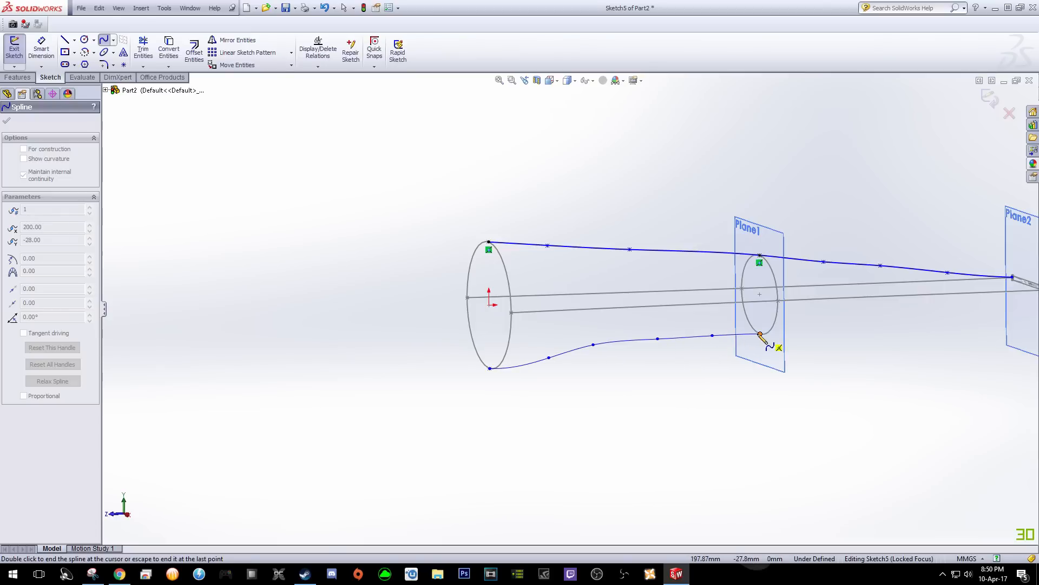
Continue the lower spline through further points to the Plane2 rectangle's near short edge and end the spline
scroll(795, 342, "up", 3)
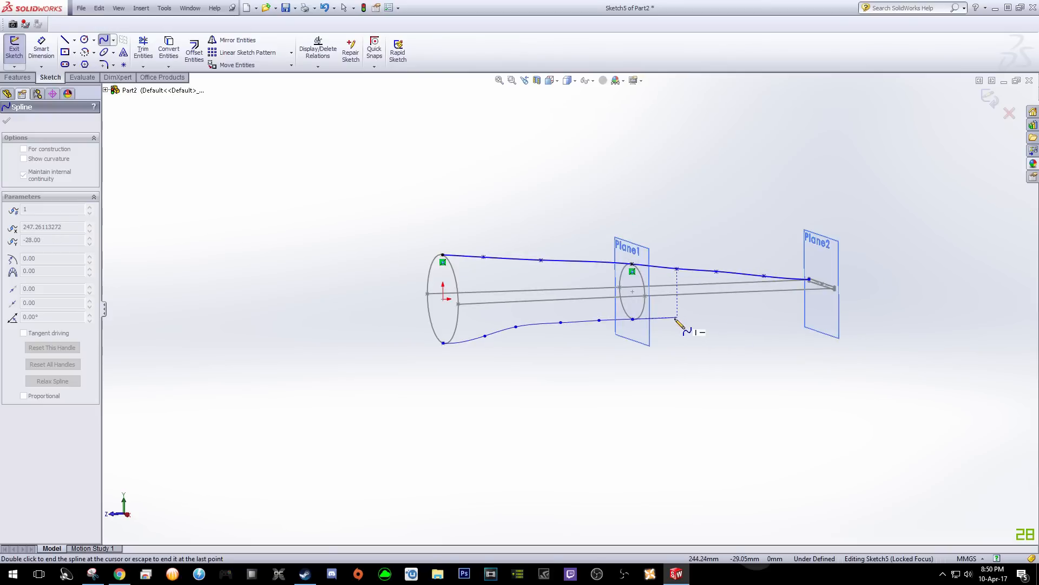
left_click(676, 319)
left_click(716, 311)
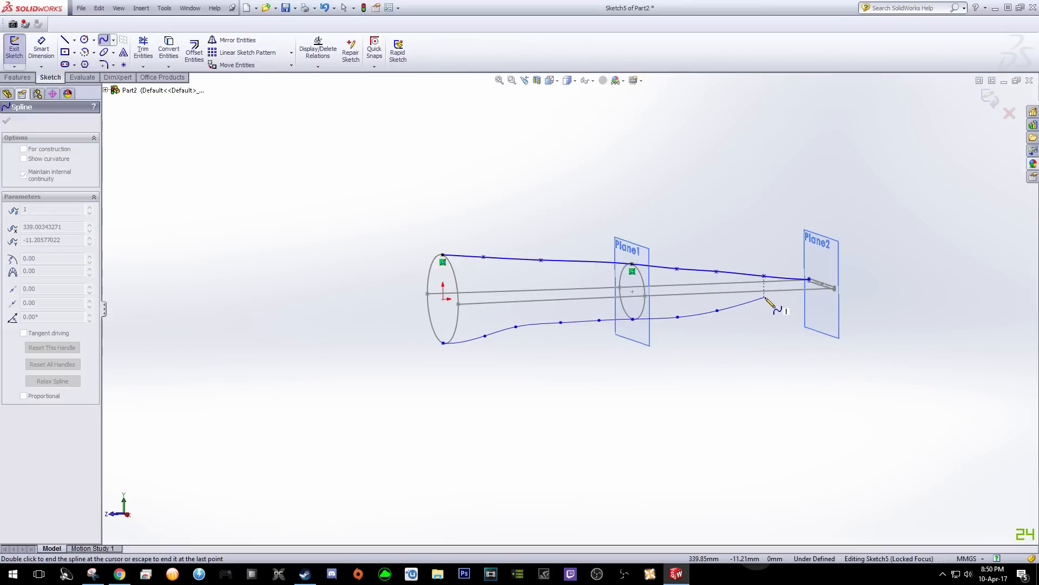
scroll(779, 296, "down", 5)
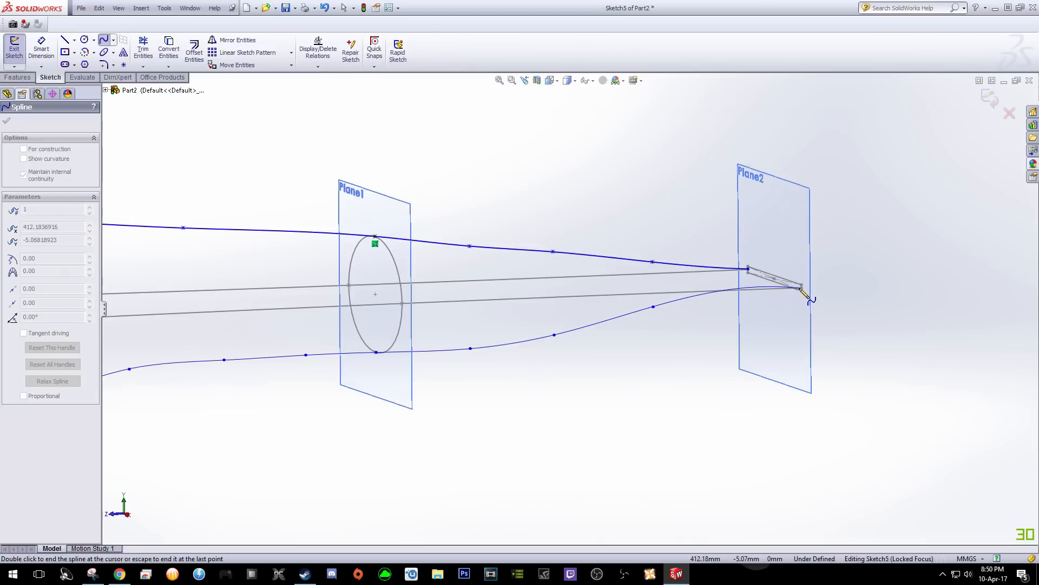
left_click(726, 300)
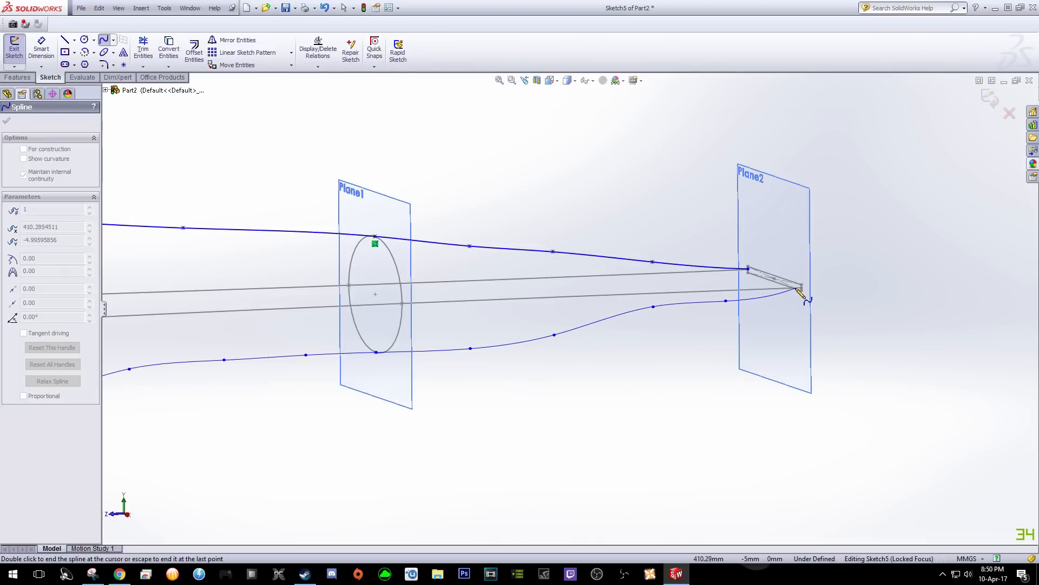
scroll(803, 293, "down", 5)
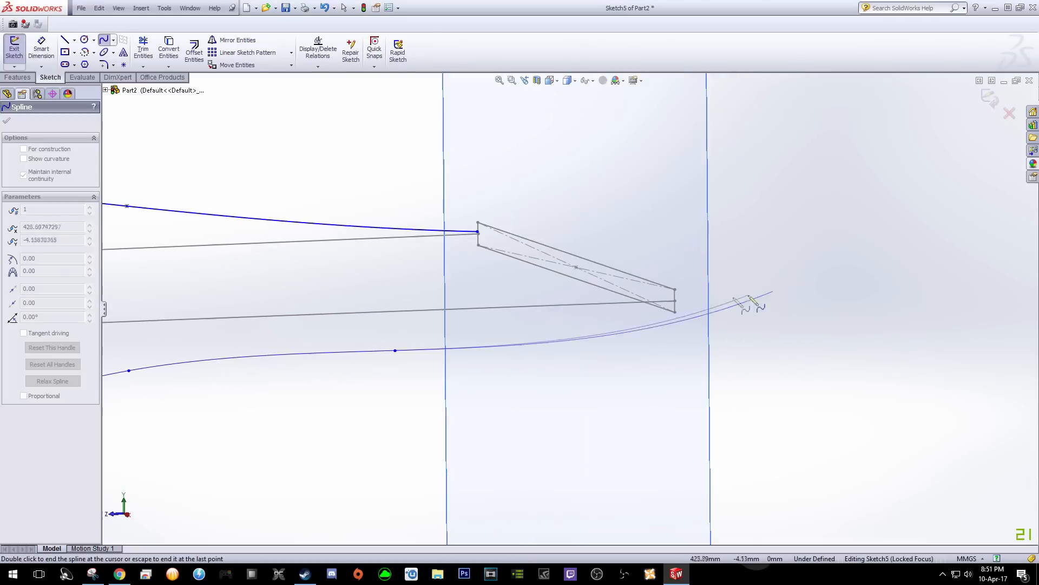
left_click(675, 299)
key("Escape")
scroll(347, 331, "up", 8)
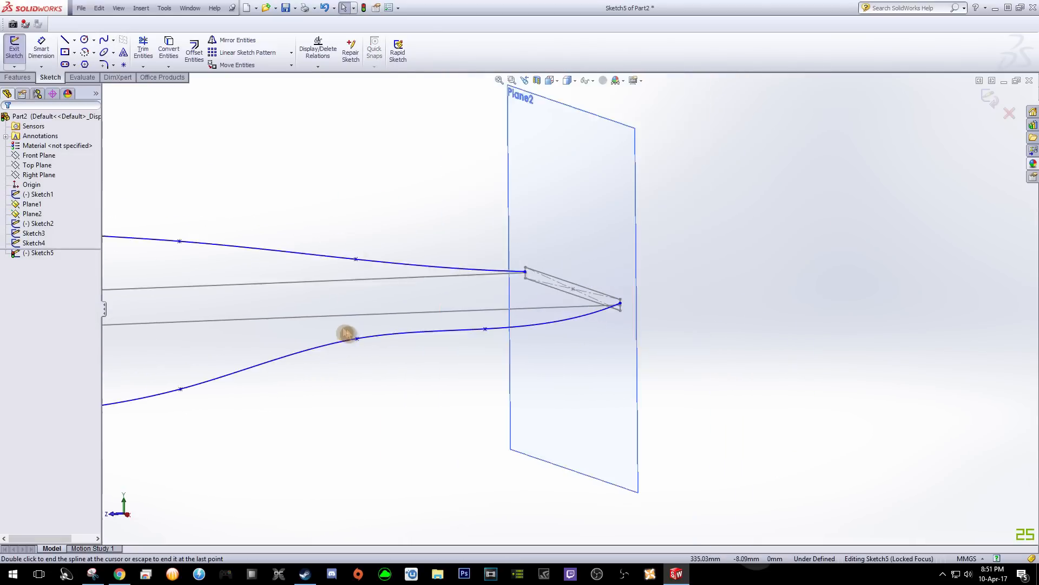
Add Pierce relations from the lower spline's start point to the Front Plane ellipse and from its middle point to the Plane1 ellipse
mouse_move(347, 335)
middle_mouse_down()
mouse_move(303, 333)
mouse_move(228, 300)
mouse_move(343, 341)
mouse_move(271, 314)
mouse_move(237, 325)
middle_mouse_up()
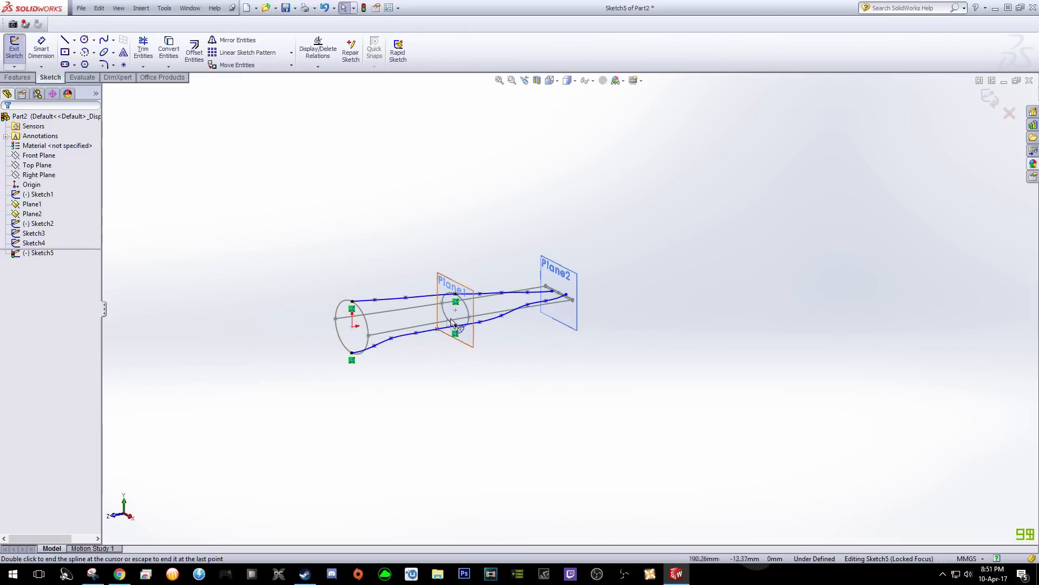
scroll(403, 343, "down", 5)
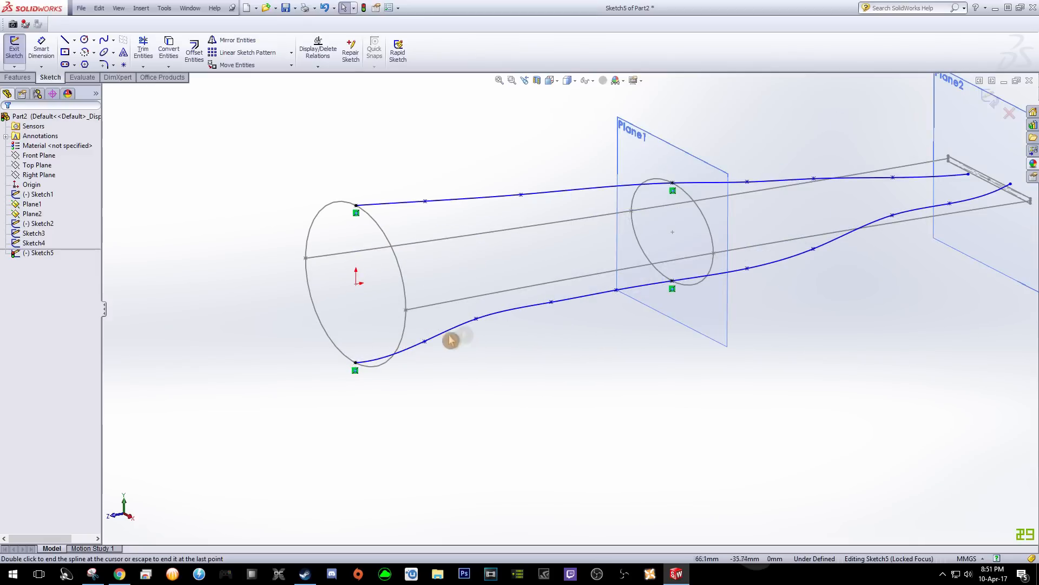
scroll(451, 340, "up", 5)
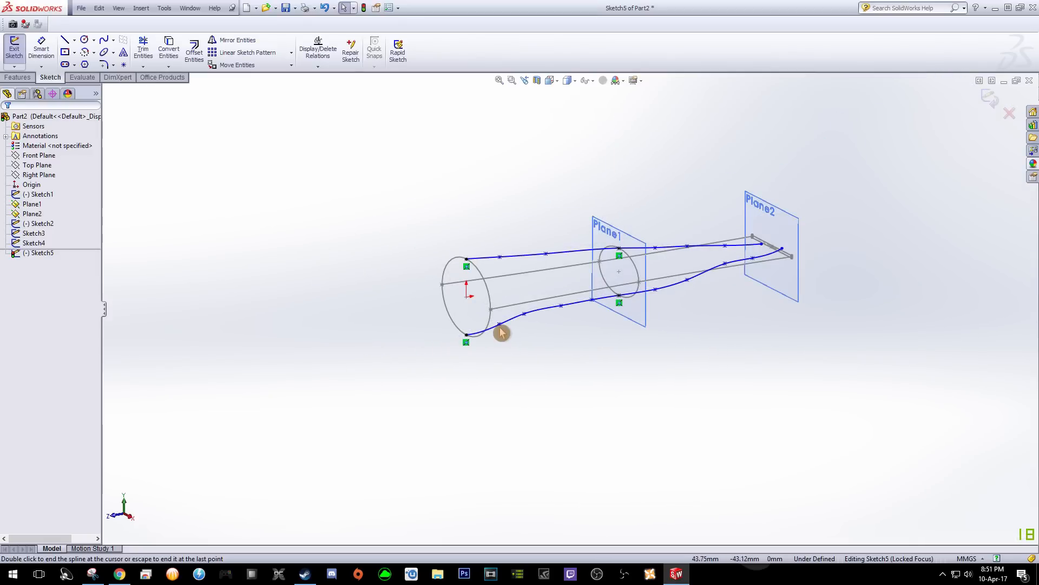
scroll(515, 319, "down", 10)
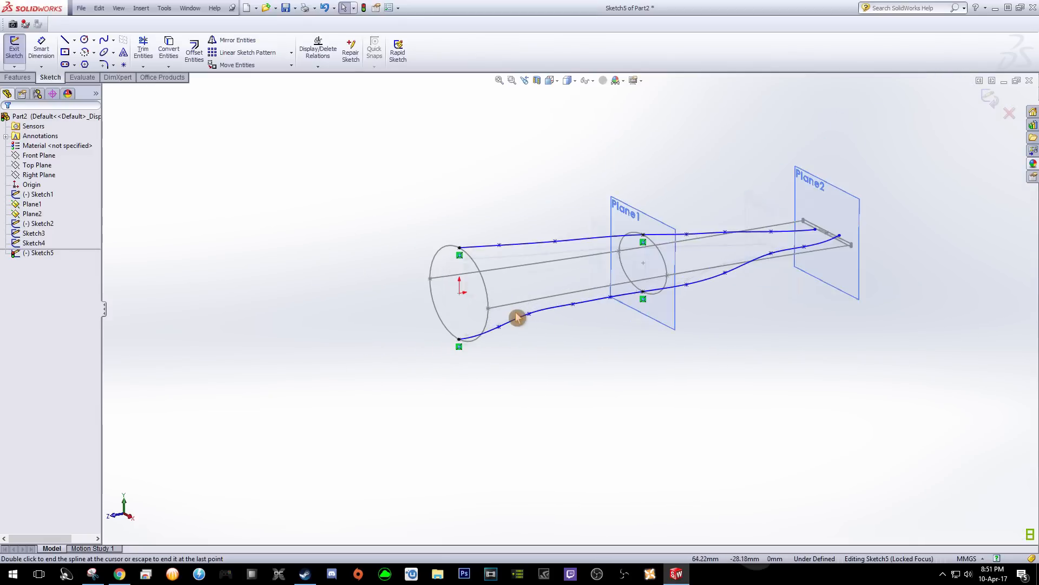
scroll(476, 326, "down", 3)
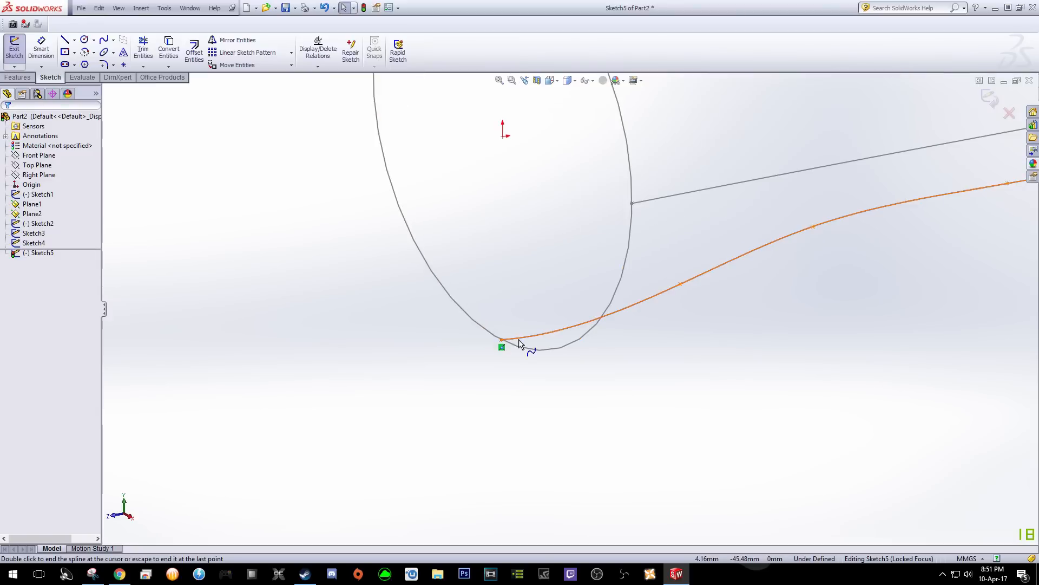
scroll(517, 337, "up", 6)
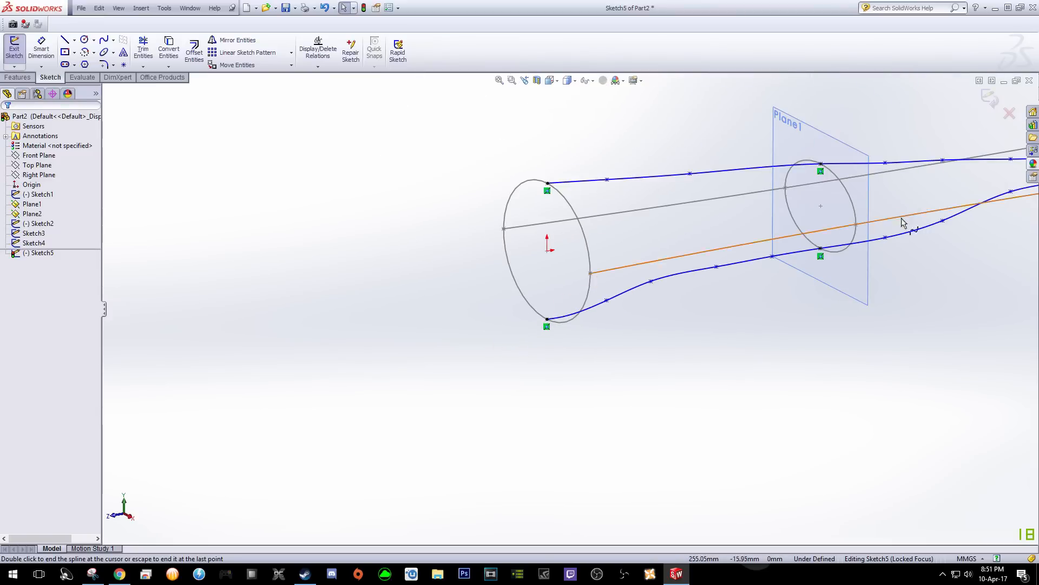
scroll(559, 320, "down", 4)
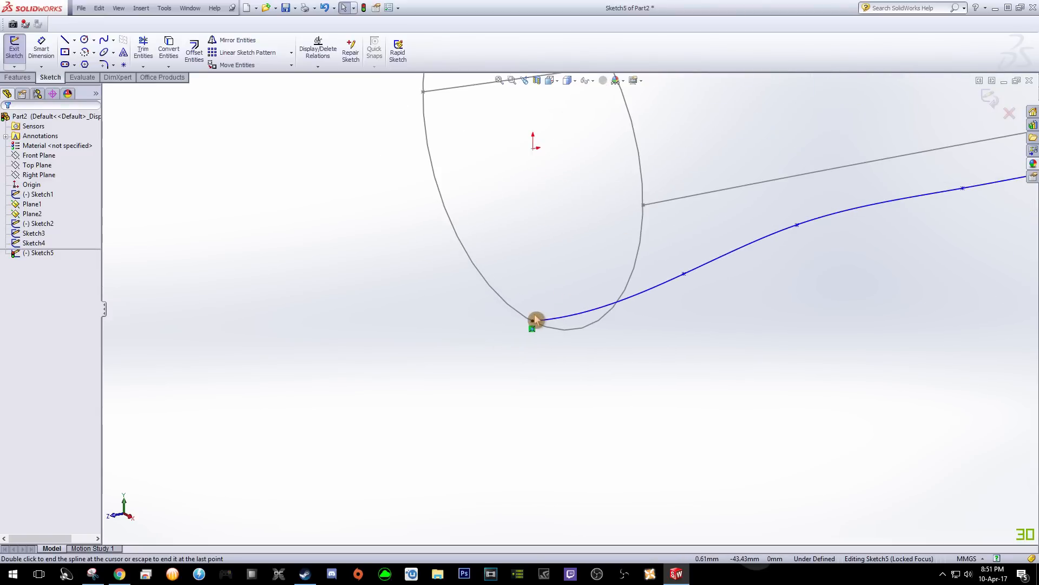
left_click(533, 322)
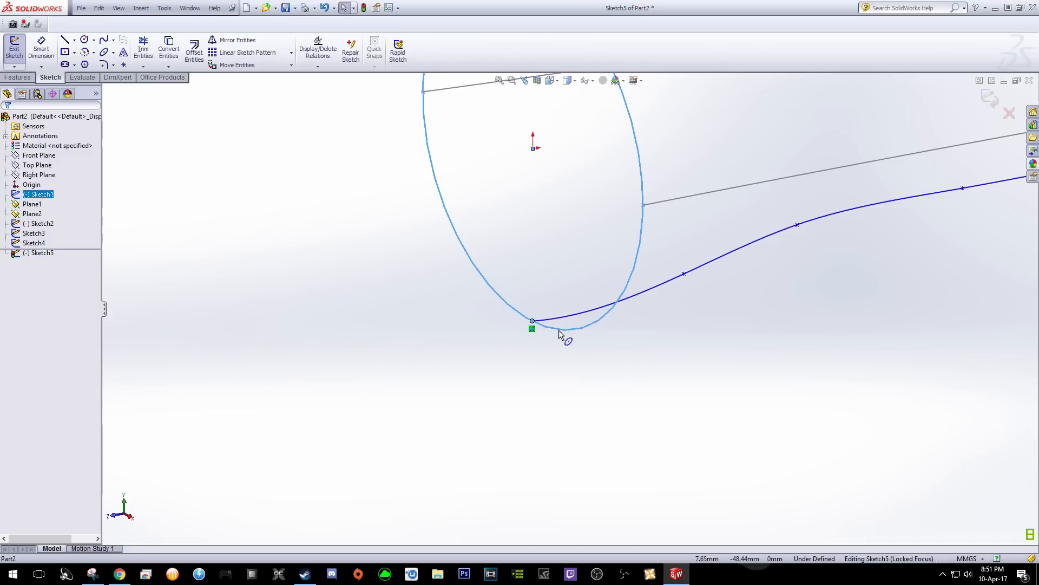
left_click(532, 321, "ctrl")
left_click(456, 344)
left_click(533, 321)
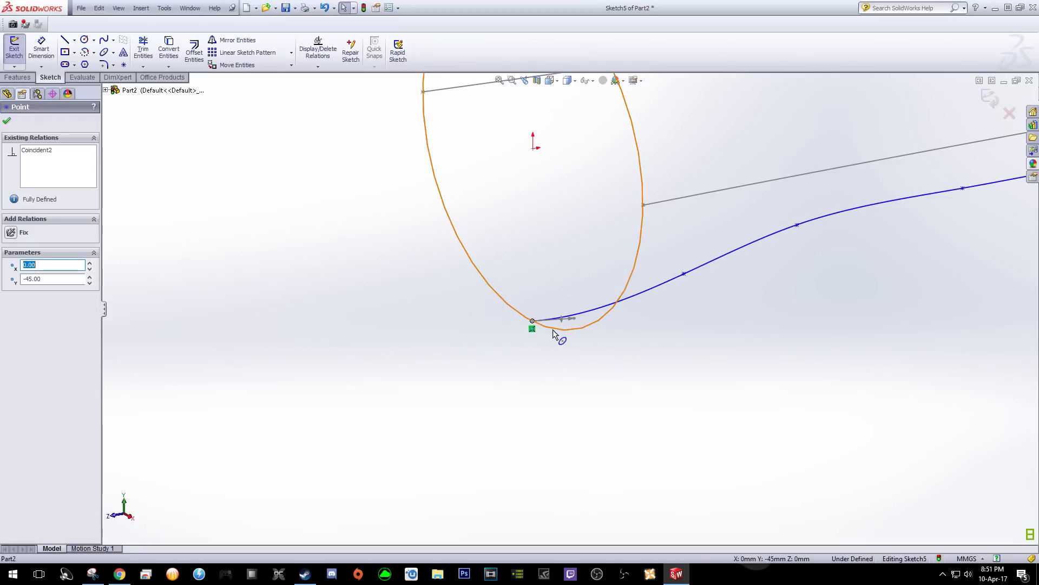
left_click(557, 329, "ctrl")
left_click(13, 335)
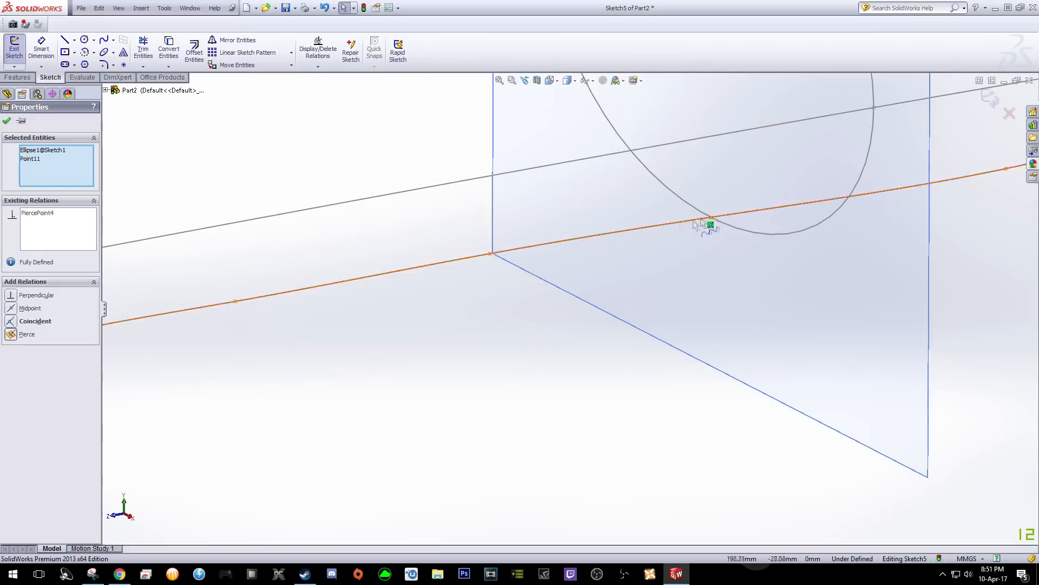
left_click(723, 225, "ctrl")
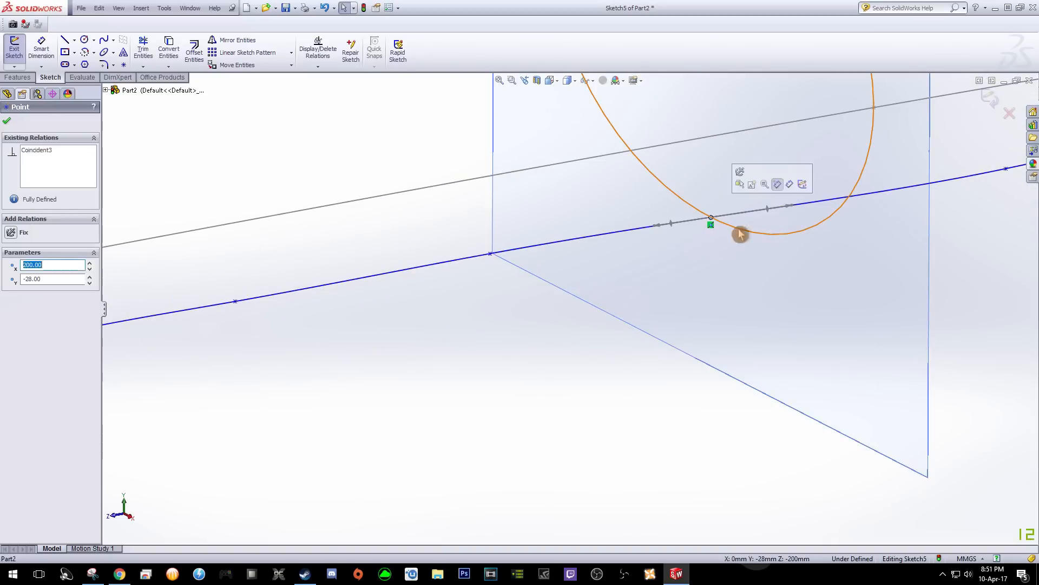
left_click(12, 335)
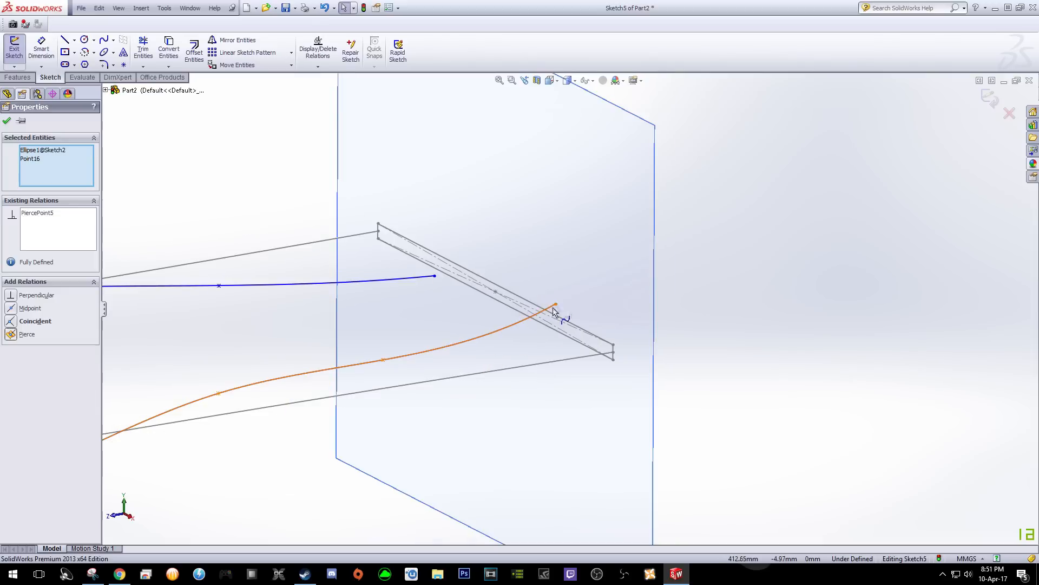
Try to add a Pierce relation between the lower spline's end point and the Plane2 rectangle's near short edge
left_click(555, 304)
left_click(613, 352, "ctrl")
left_click(11, 334)
left_click(592, 287)
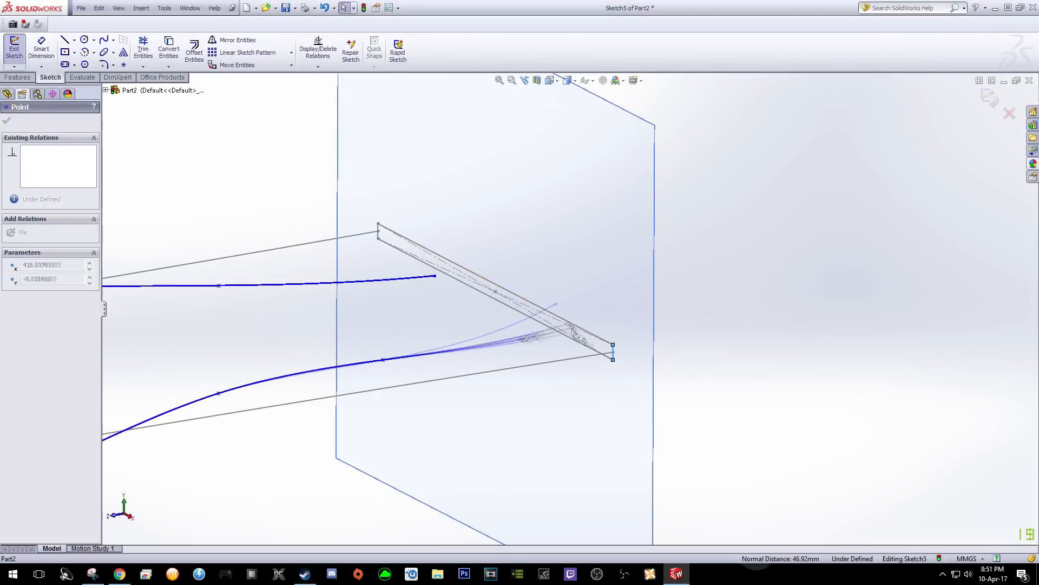
left_click(11, 334)
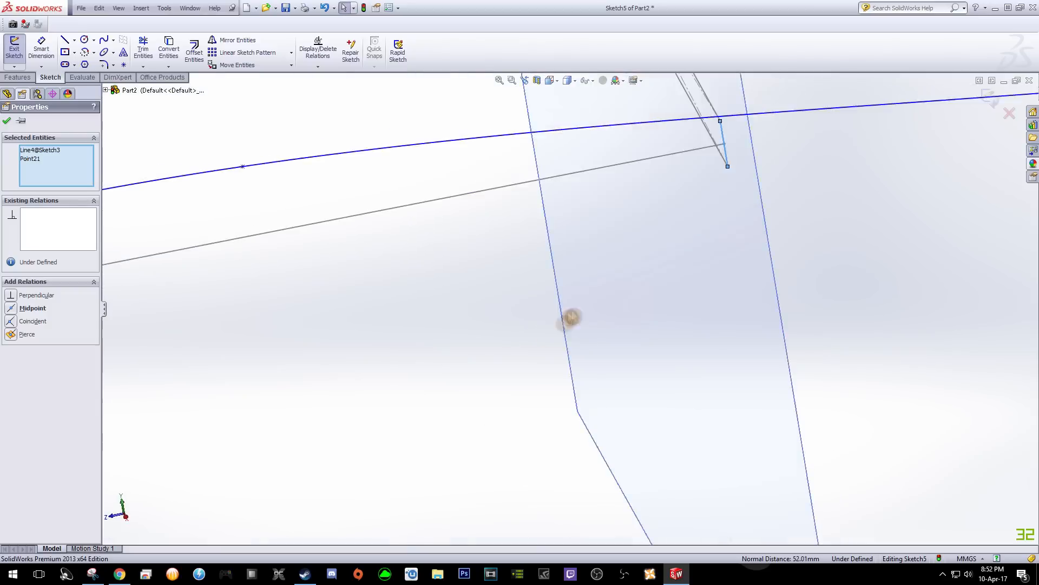
Move the lower spline's end point onto the rectangle's near short edge and try the Pierce relation again
left_click_drag(705, 249, 612, 261)
left_click(535, 328)
left_click(613, 262)
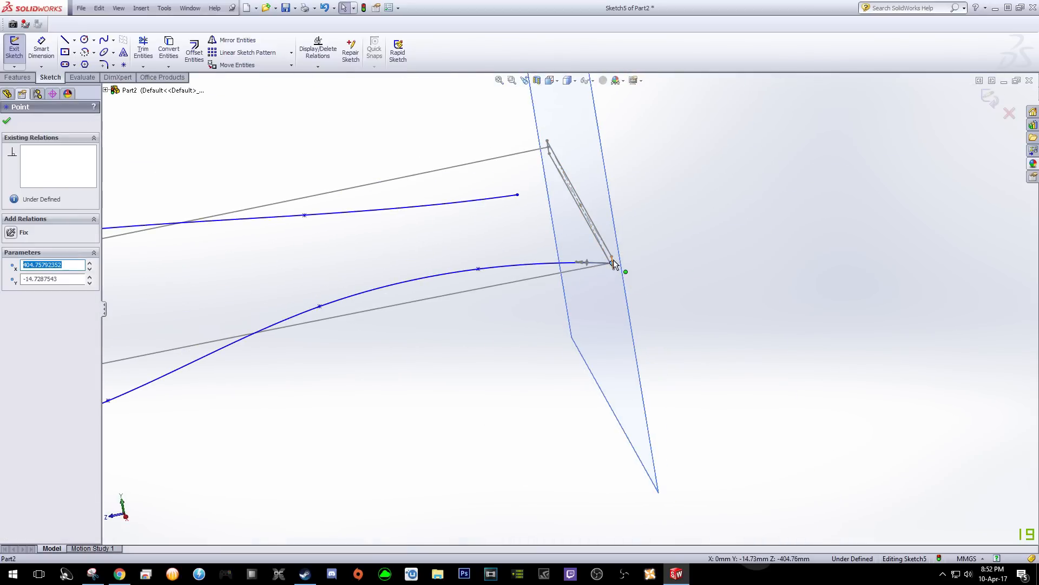
left_click(613, 266, "ctrl")
left_click(20, 336)
left_click(591, 290)
Move the lower spline's end point to the Plane2 rectangle's lower long edge and add a Pierce relation between them
scroll(615, 273, "down", 9)
scroll(625, 277, "up", 7)
key("space")
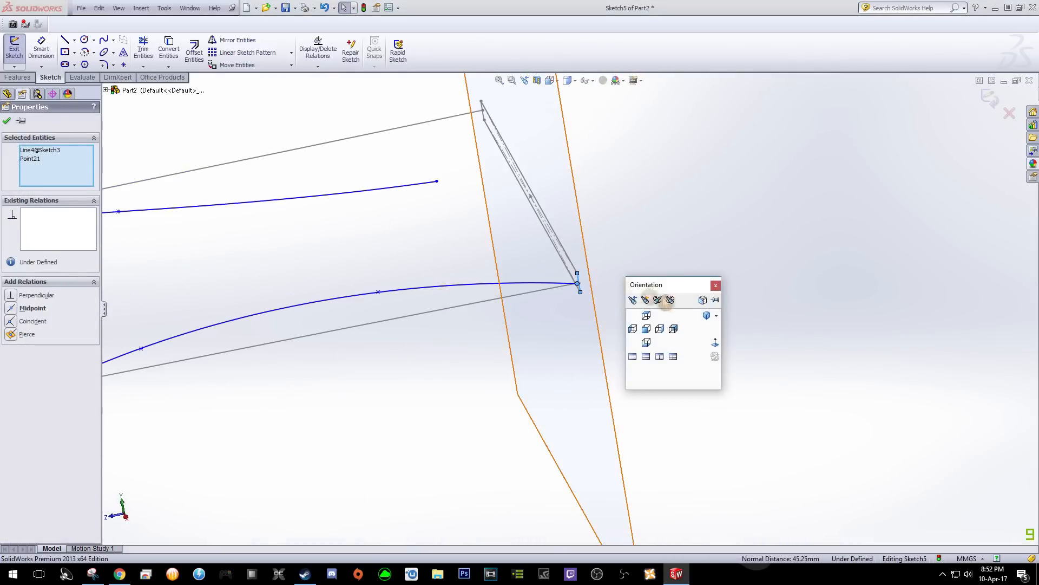
key("Escape")
scroll(698, 296, "up", 1)
left_click(715, 285)
scroll(568, 308, "up", 11)
middle_click_drag(460, 350, 503, 362)
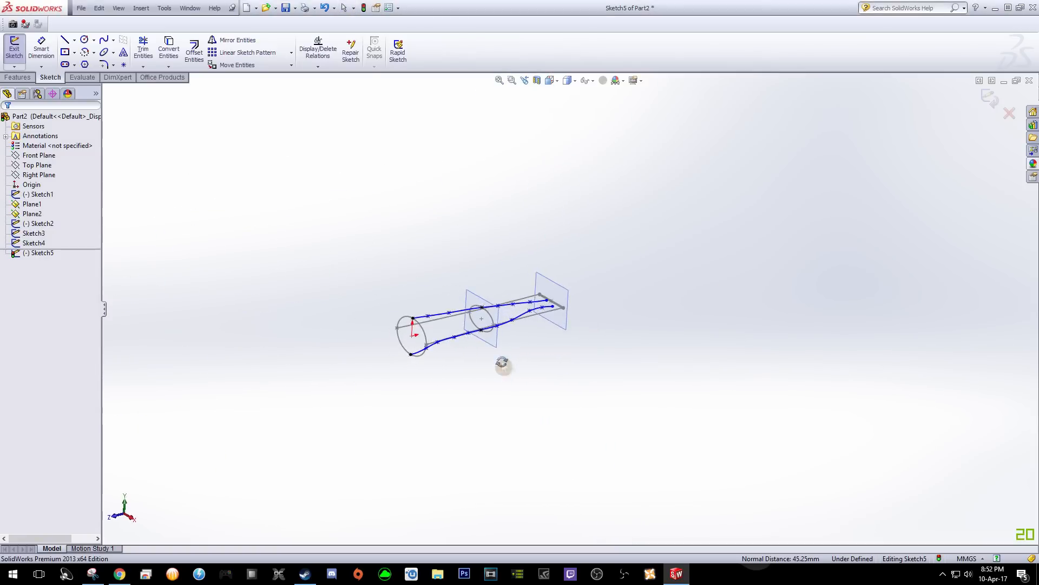
scroll(548, 344, "down", 10)
left_click_drag(591, 334, 579, 297)
mouse_move(580, 305)
middle_mouse_down()
mouse_move(575, 325)
mouse_move(585, 317)
middle_mouse_up()
left_click(634, 282, "ctrl")
left_click(11, 295)
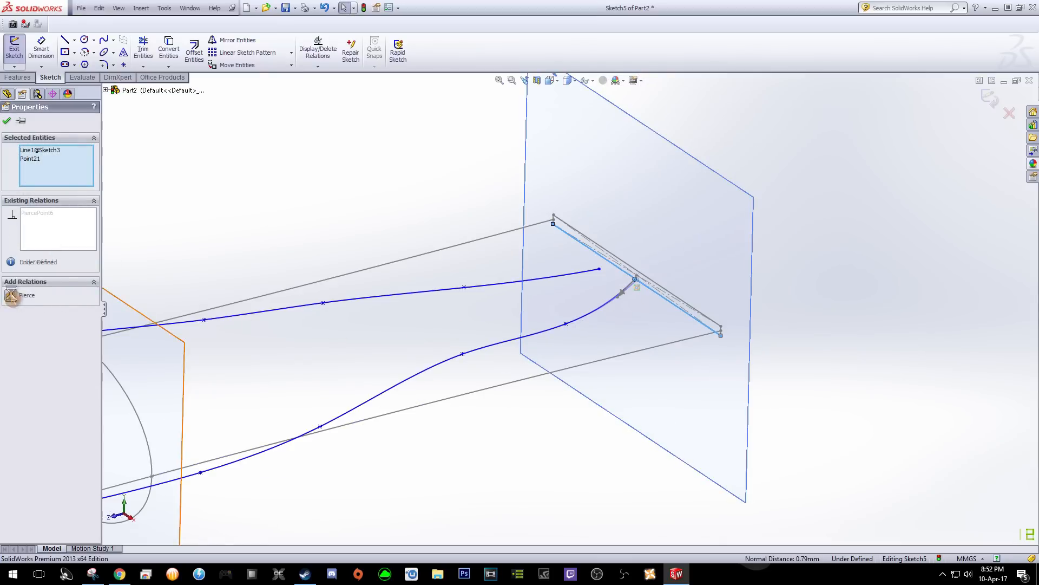
Add a Pierce relation between the upper spline's start point and the Front Plane ellipse
scroll(390, 349, "up", 3)
scroll(389, 349, "up", 2)
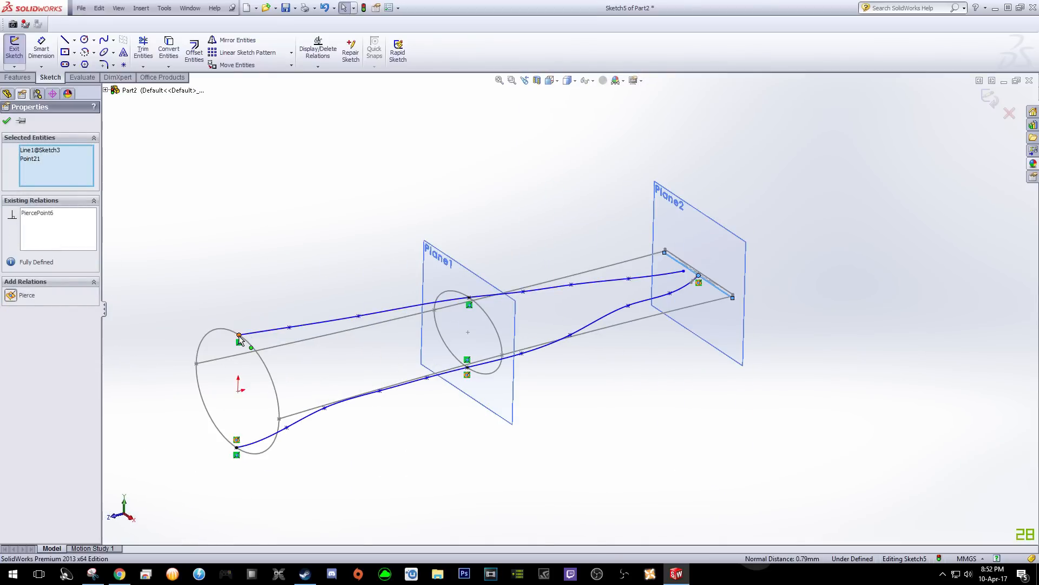
scroll(238, 336, "down", 2)
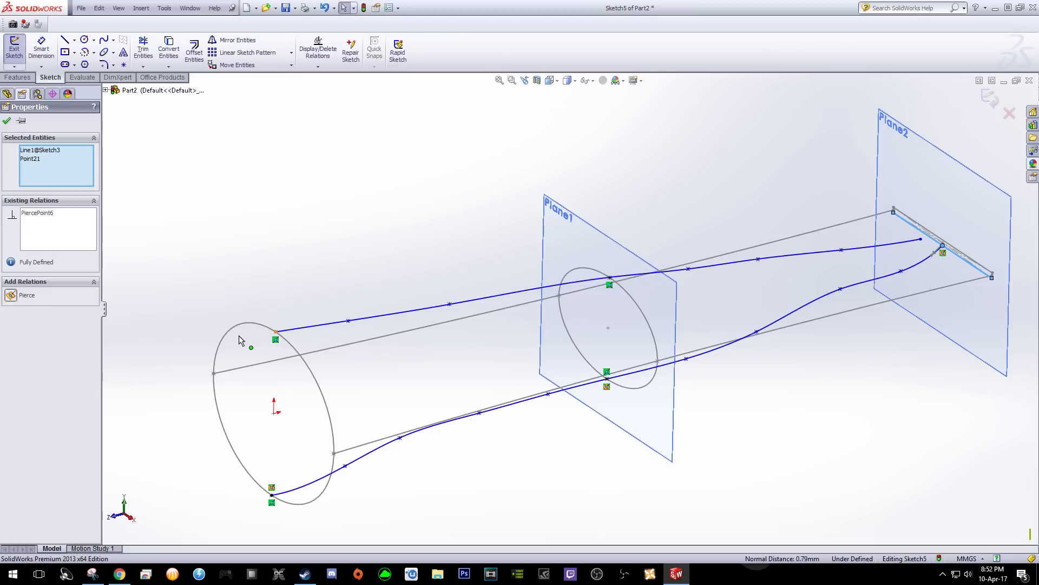
left_click(278, 337)
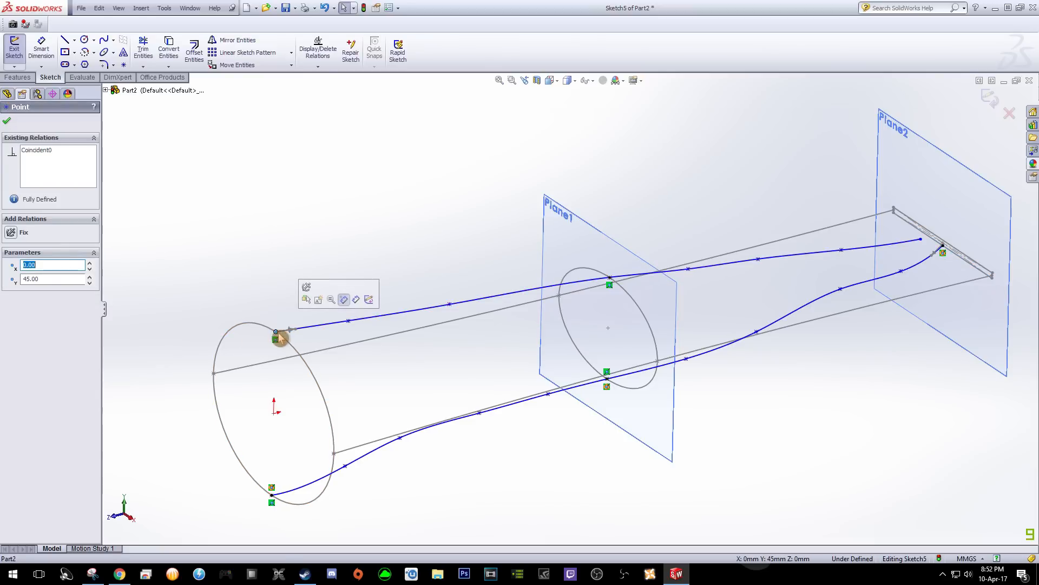
scroll(279, 339, "down", 3)
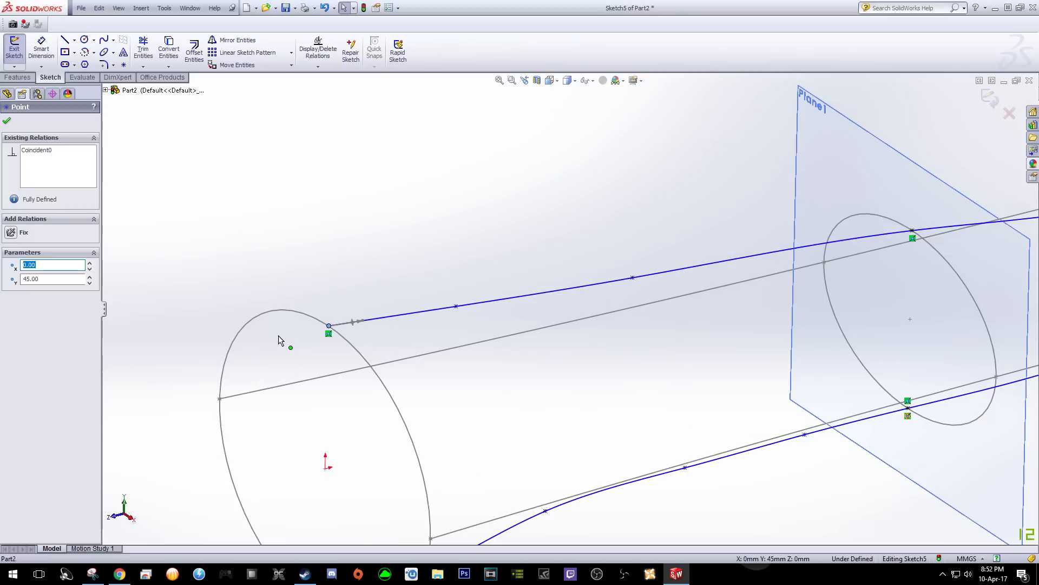
left_click(352, 349, "ctrl")
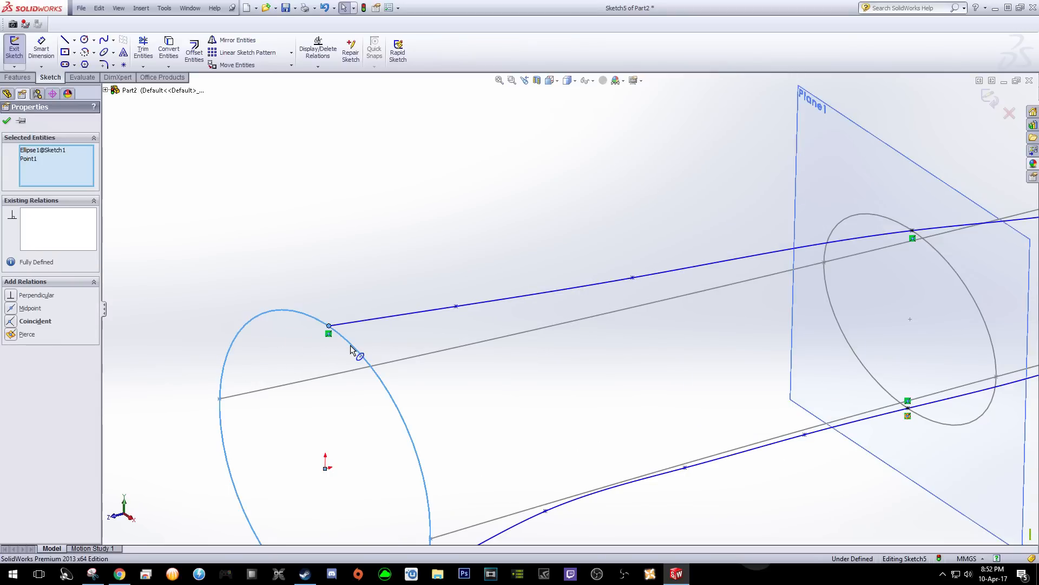
left_click(11, 334)
Add a Pierce relation between the upper spline's middle point and the Plane1 ellipse
scroll(812, 285, "down", 5)
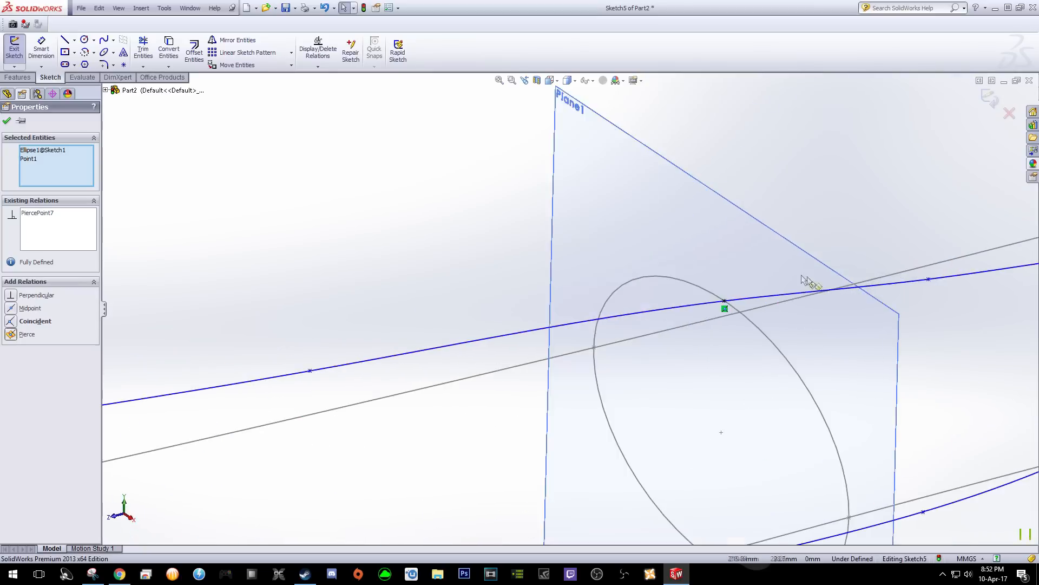
left_click(603, 333)
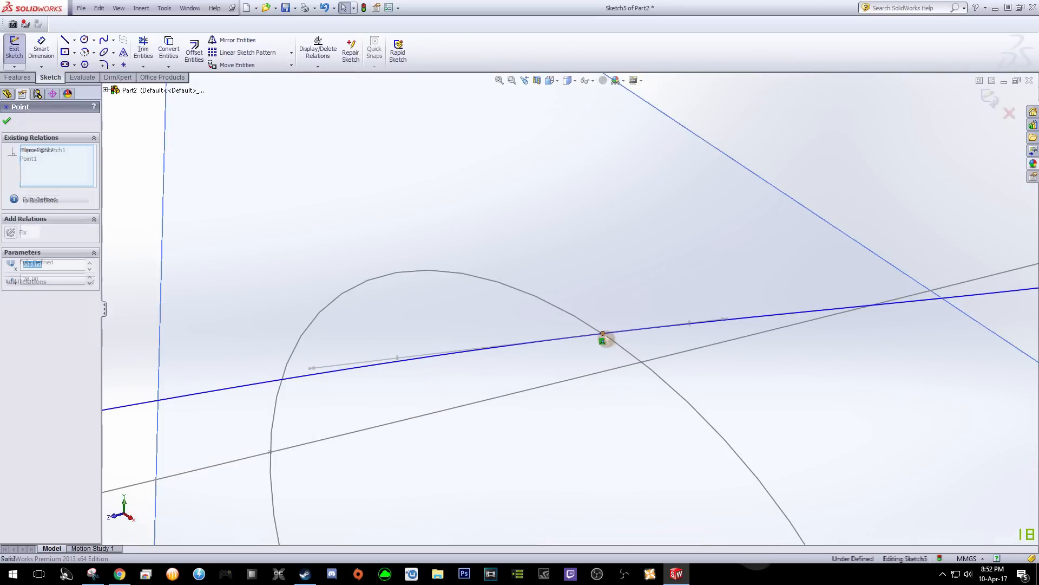
left_click(611, 340, "ctrl")
left_click(11, 335)
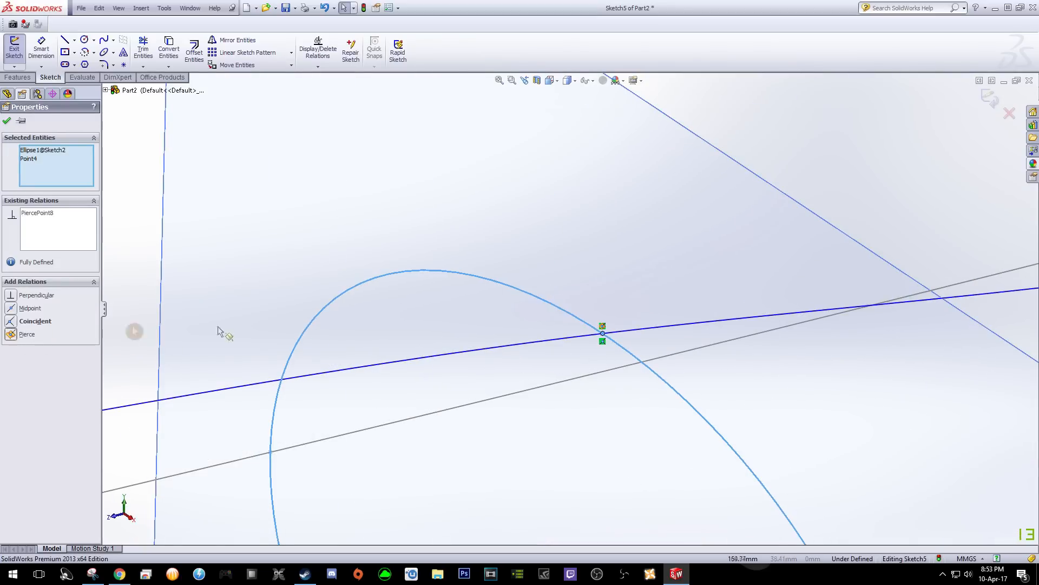
Move the upper spline's end point to the Plane2 rectangle's upper long edge and add a Pierce relation between them
scroll(704, 320, "up", 4)
scroll(887, 288, "down", 2)
scroll(883, 288, "up", 2)
scroll(948, 290, "down", 3)
scroll(951, 290, "up", 2)
scroll(955, 291, "up", 4)
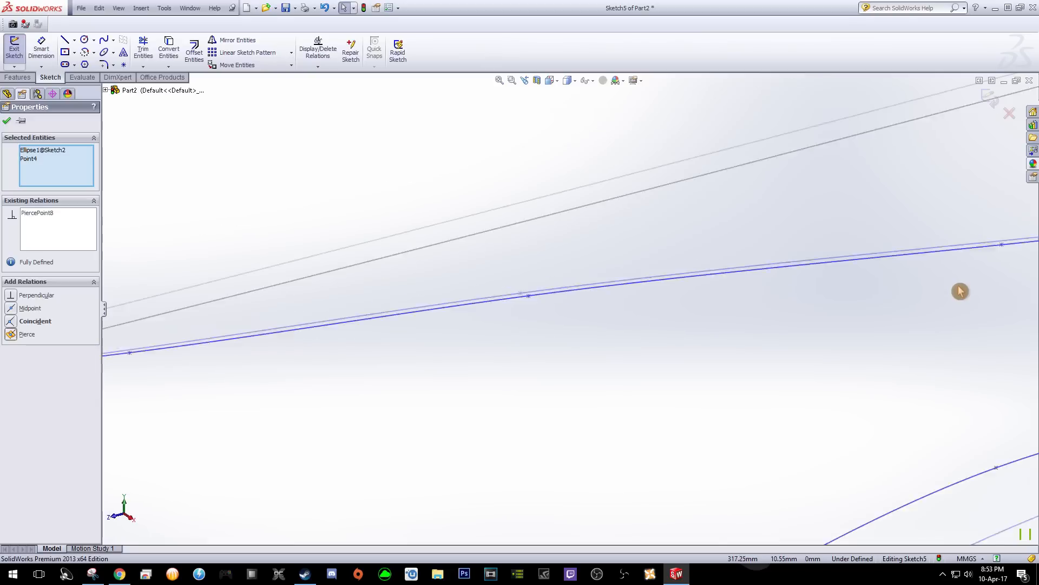
scroll(765, 297, "down", 3)
scroll(617, 285, "down", 2)
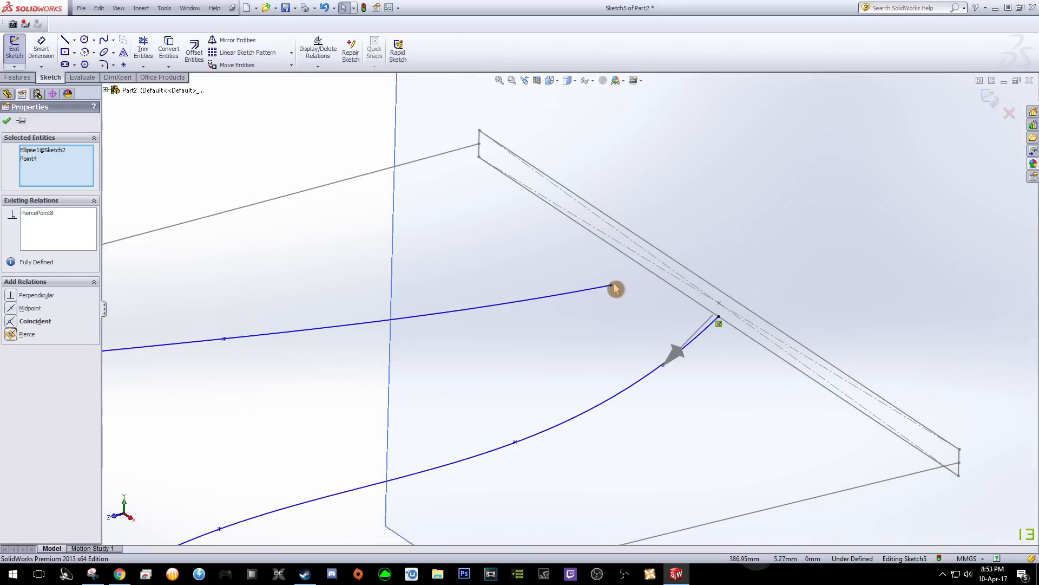
left_click_drag(611, 286, 690, 268)
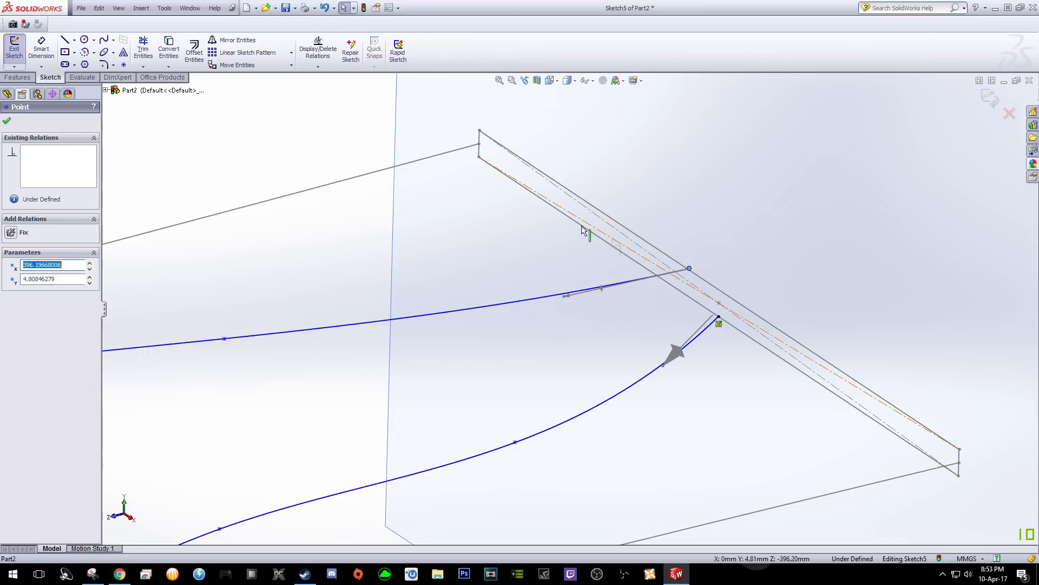
left_click(697, 273, "ctrl")
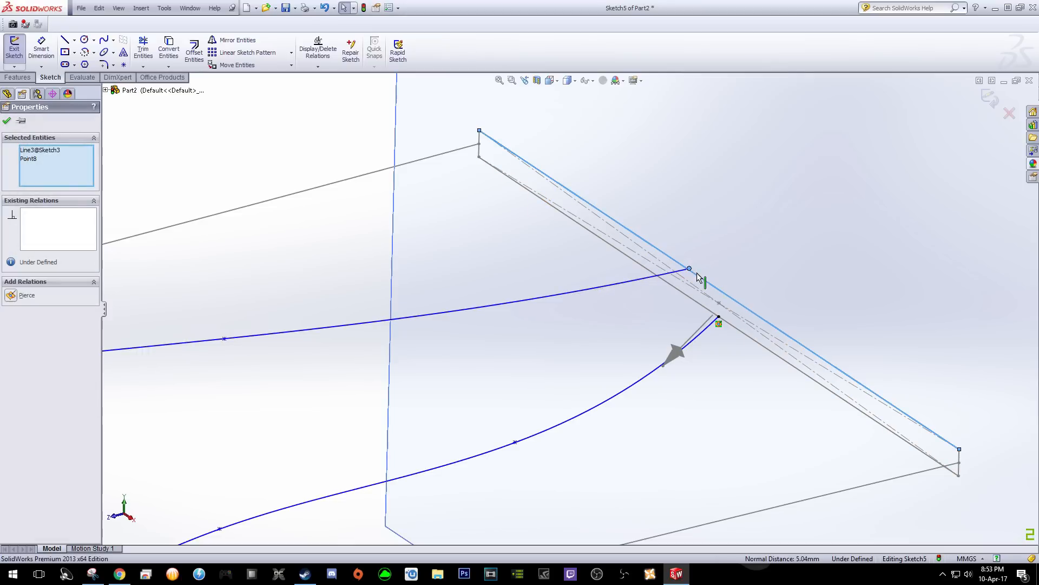
left_click(11, 295)
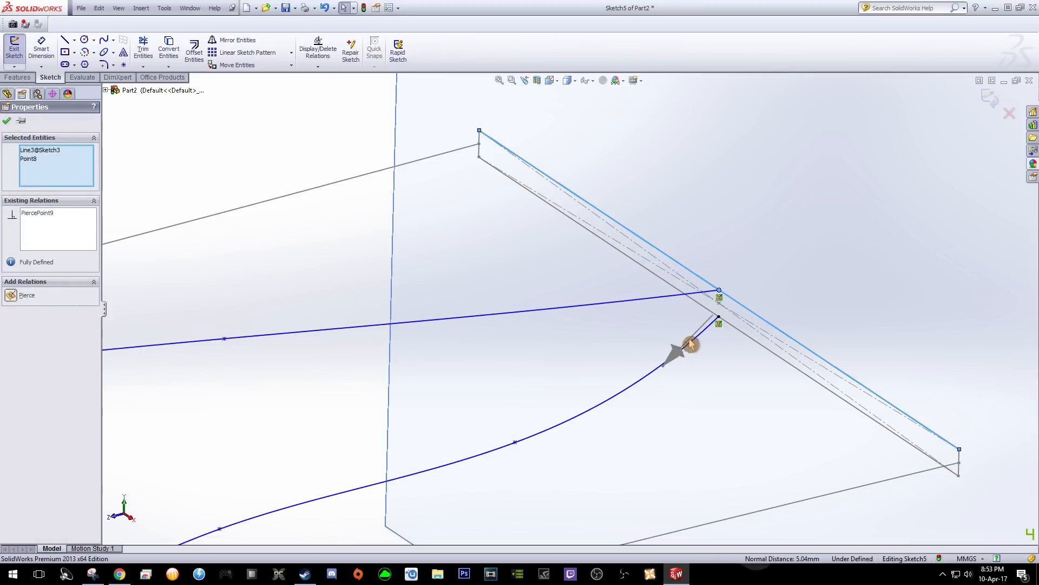
Set the view to isometric and exit the sketch containing the upper and lower splines
scroll(684, 332, "up", 10)
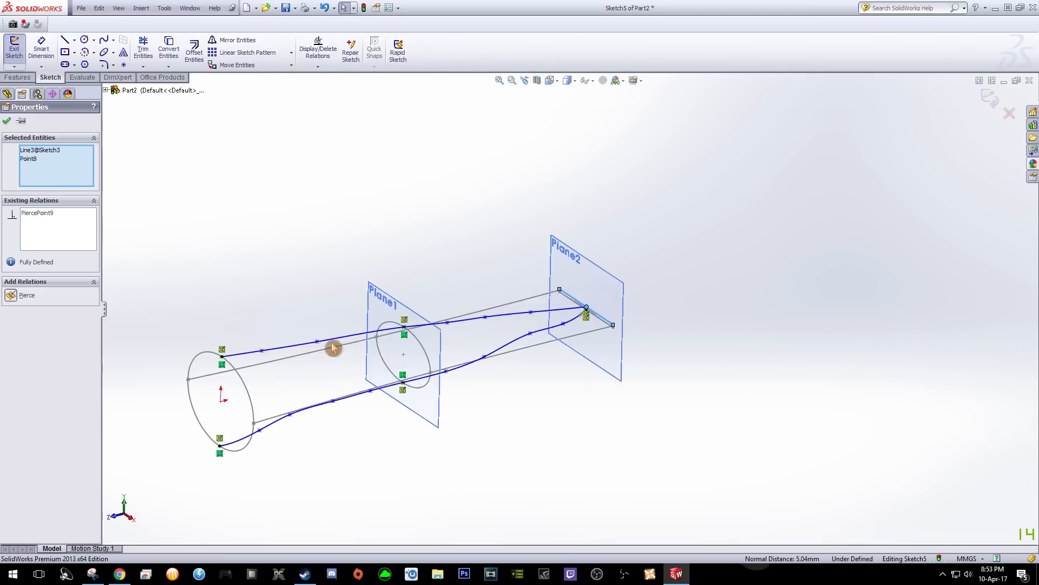
mouse_move(756, 399)
middle_mouse_down()
mouse_move(661, 394)
mouse_move(862, 379)
mouse_move(763, 388)
mouse_move(754, 374)
middle_mouse_up()
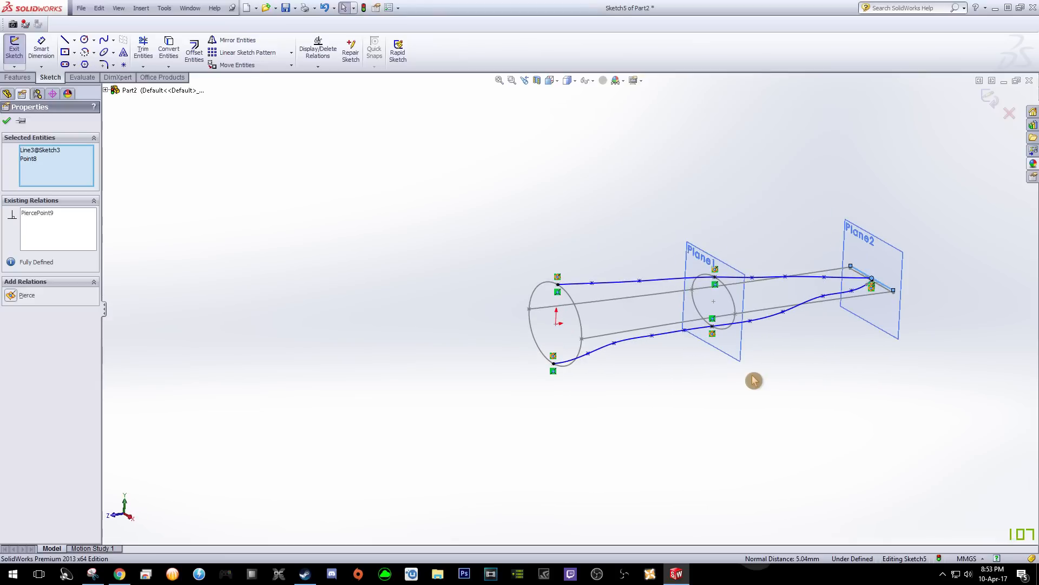
key("alt+space")
key("Escape")
key("space")
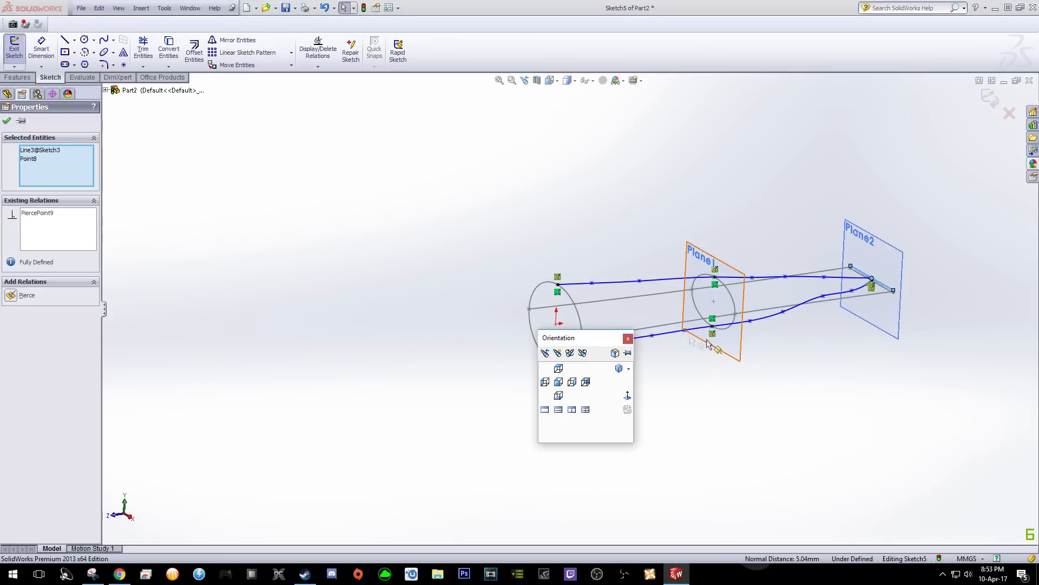
left_click(619, 369)
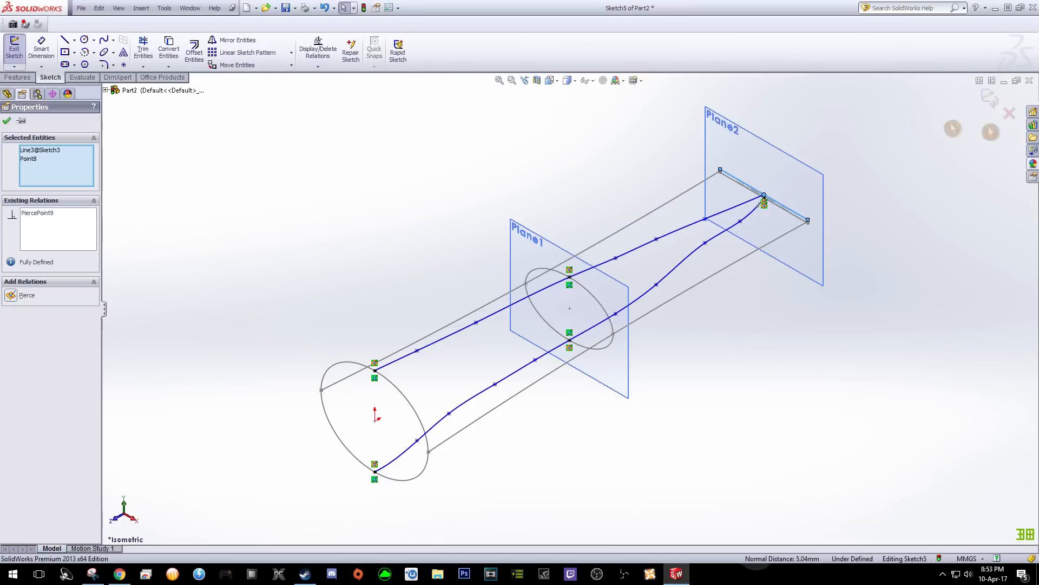
left_click(989, 102)
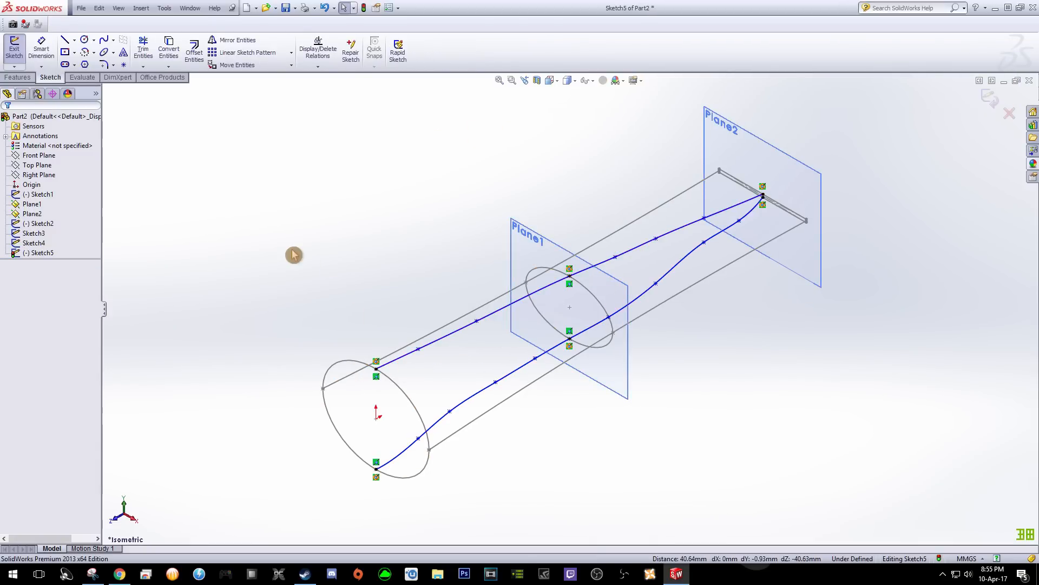
left_click(991, 98)
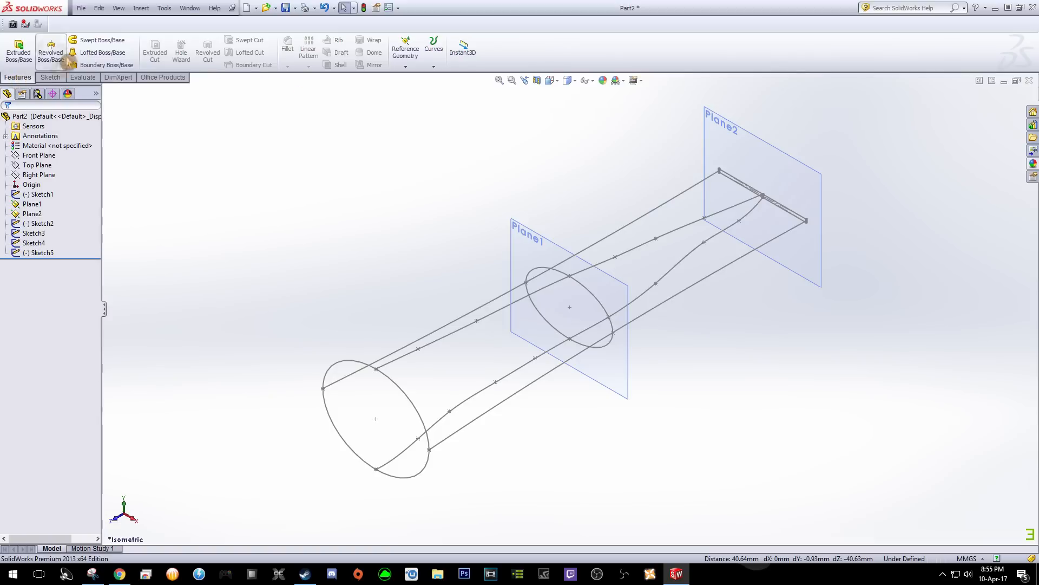
Start a Lofted Boss/Base with the Front Plane ellipse, the Plane1 ellipse and the Plane2 rectangle as profiles
left_click(103, 52)
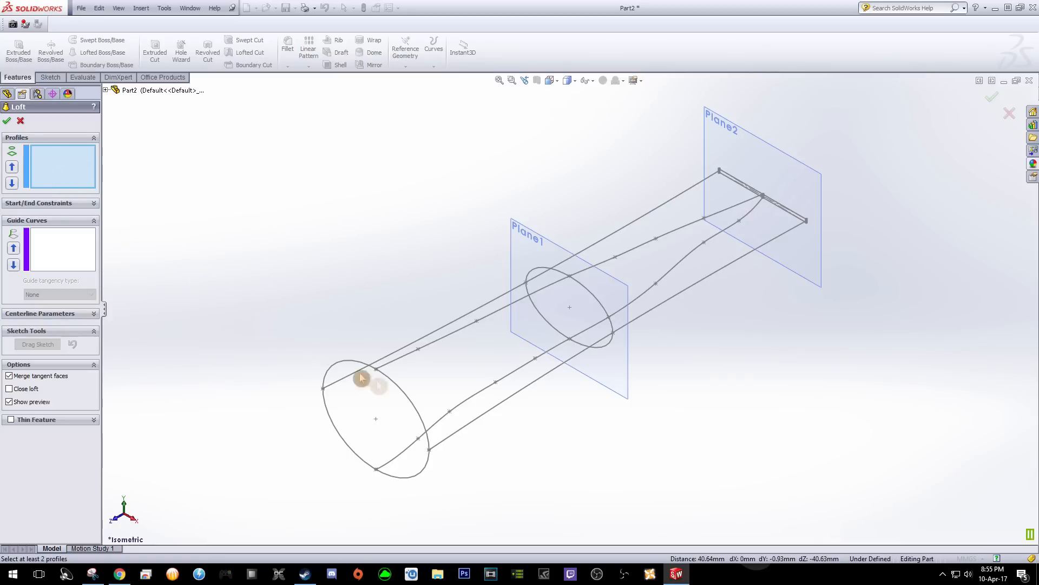
left_click(393, 386)
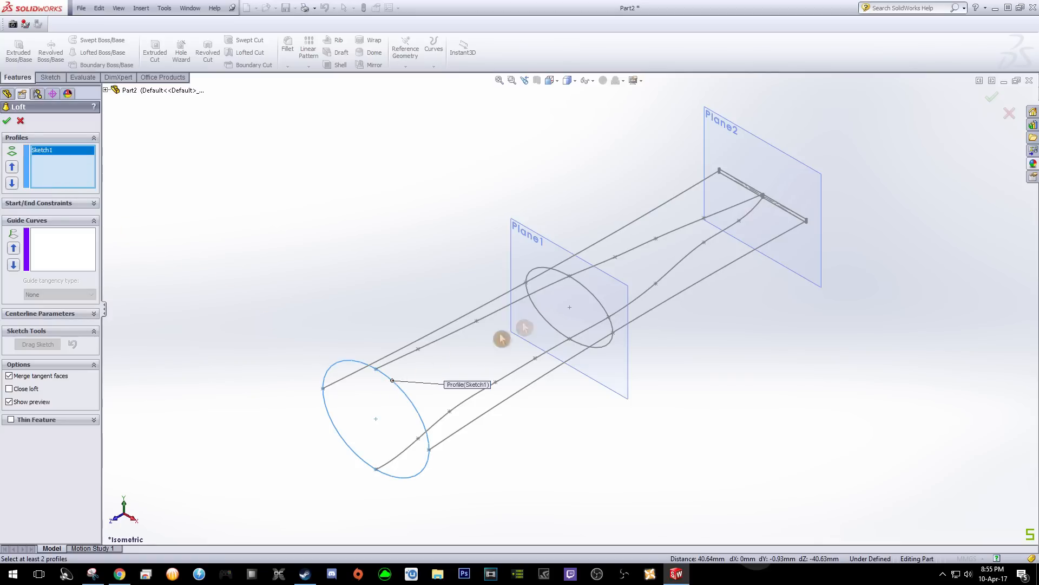
left_click(590, 296)
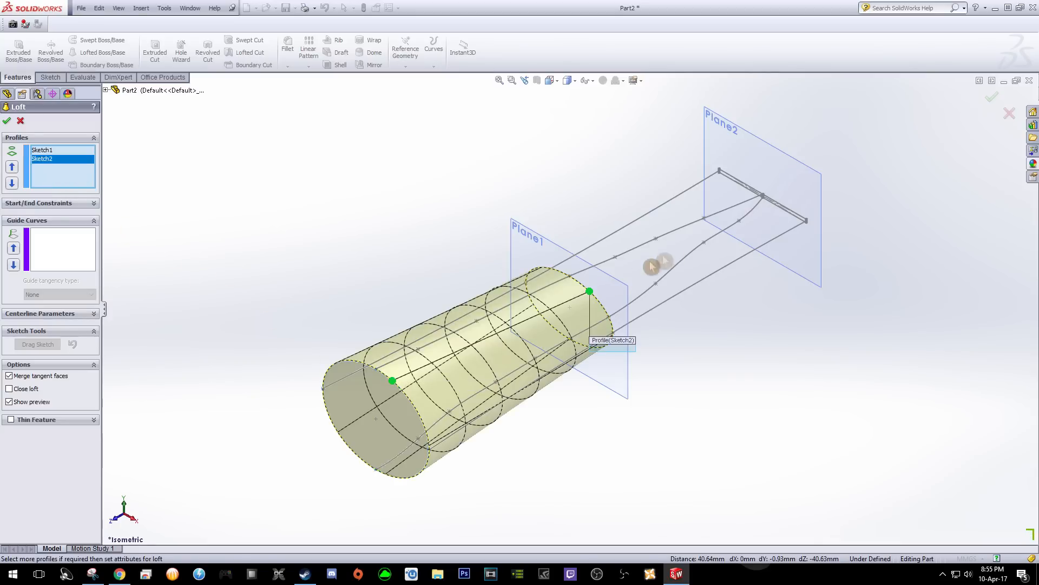
scroll(761, 216, "down", 5)
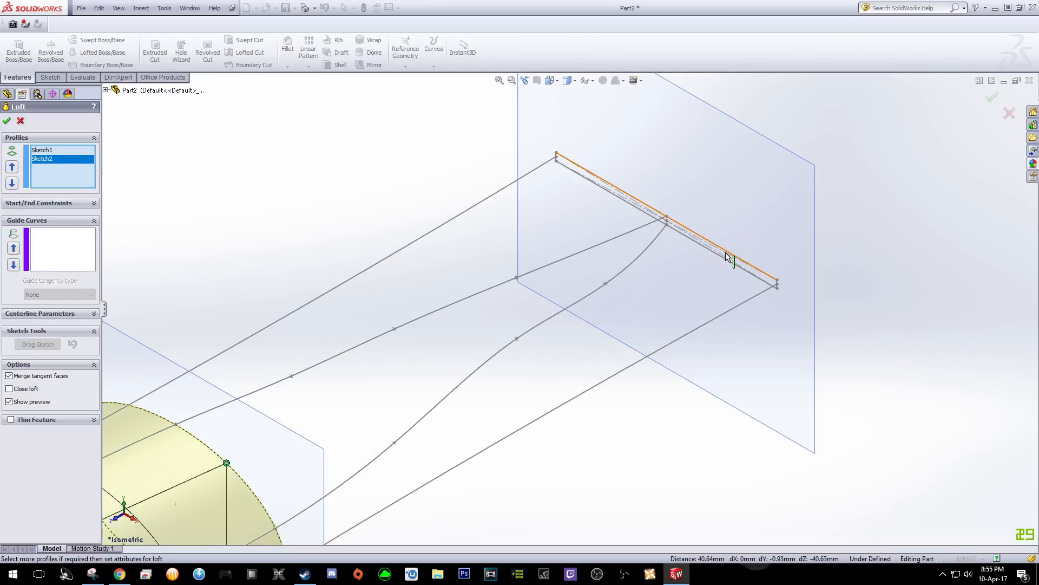
left_click(725, 256)
scroll(429, 365, "up", 5)
scroll(416, 387, "down", 2)
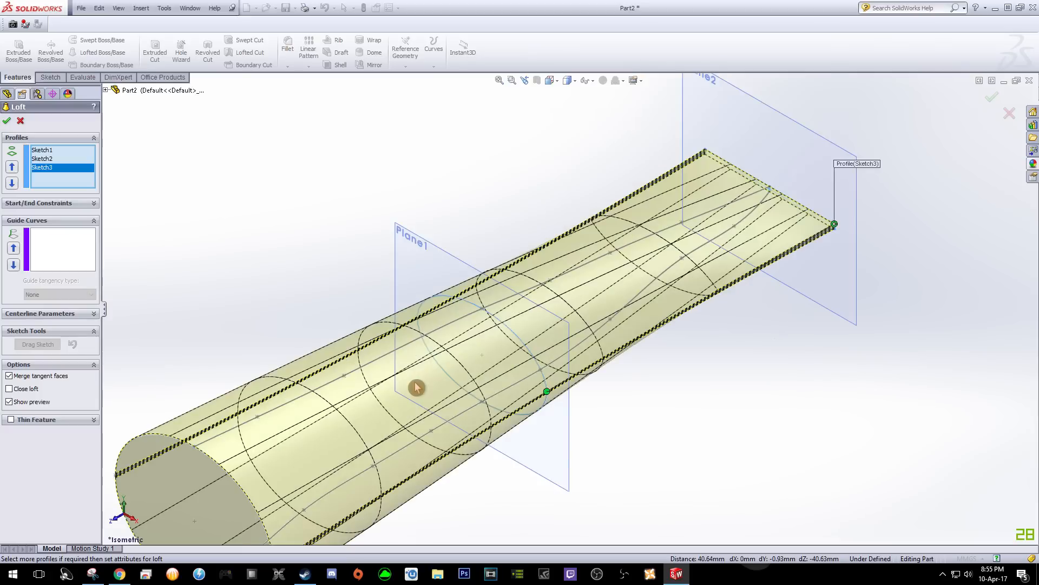
scroll(416, 387, "up", 2)
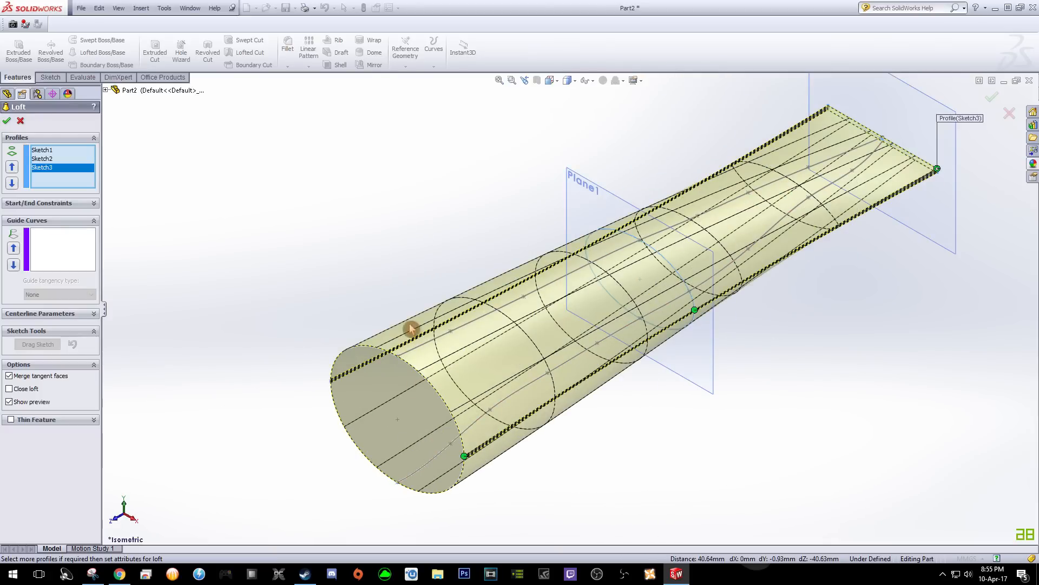
Add the lower spline as an open-group guide curve of the loft
left_click(49, 249)
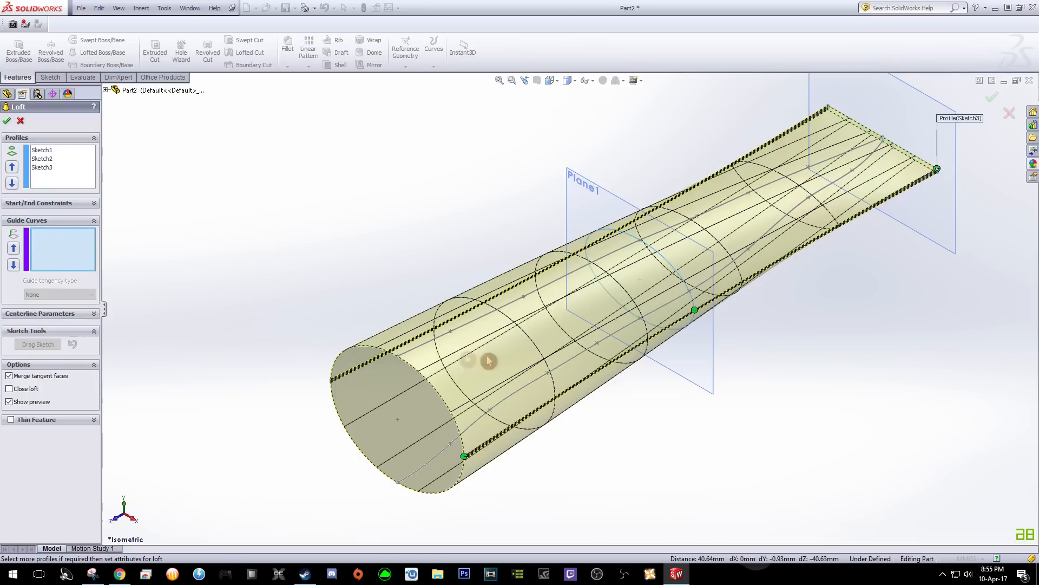
scroll(419, 343, "down", 3)
scroll(394, 340, "up", 5)
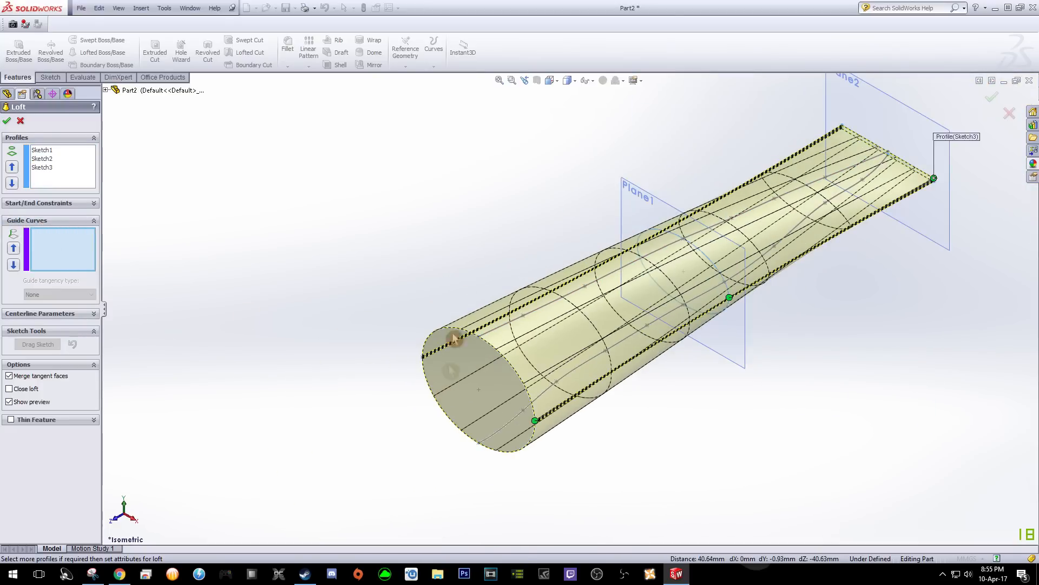
middle_click_drag(469, 273, 482, 248)
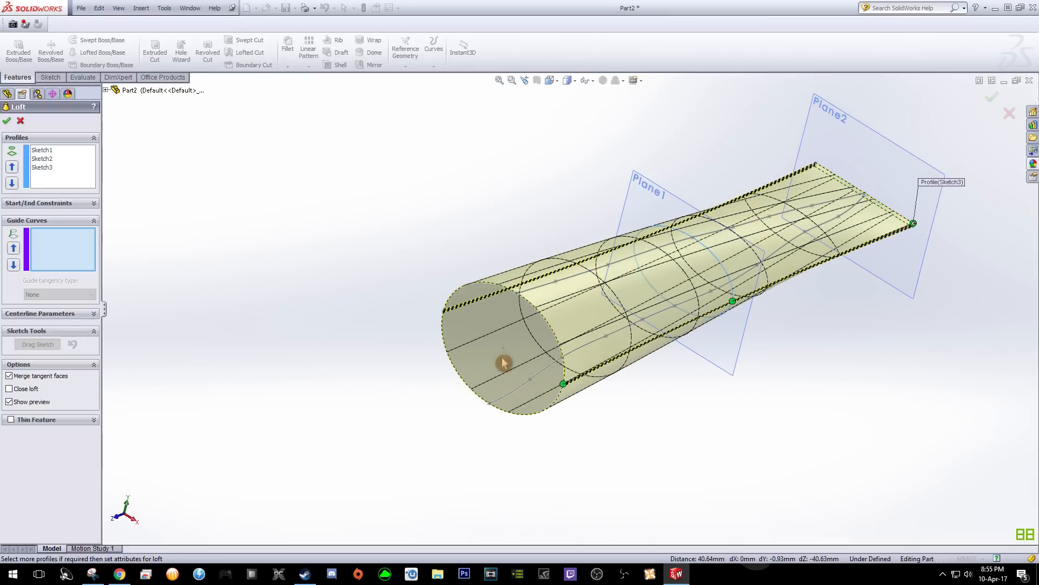
left_click(509, 399)
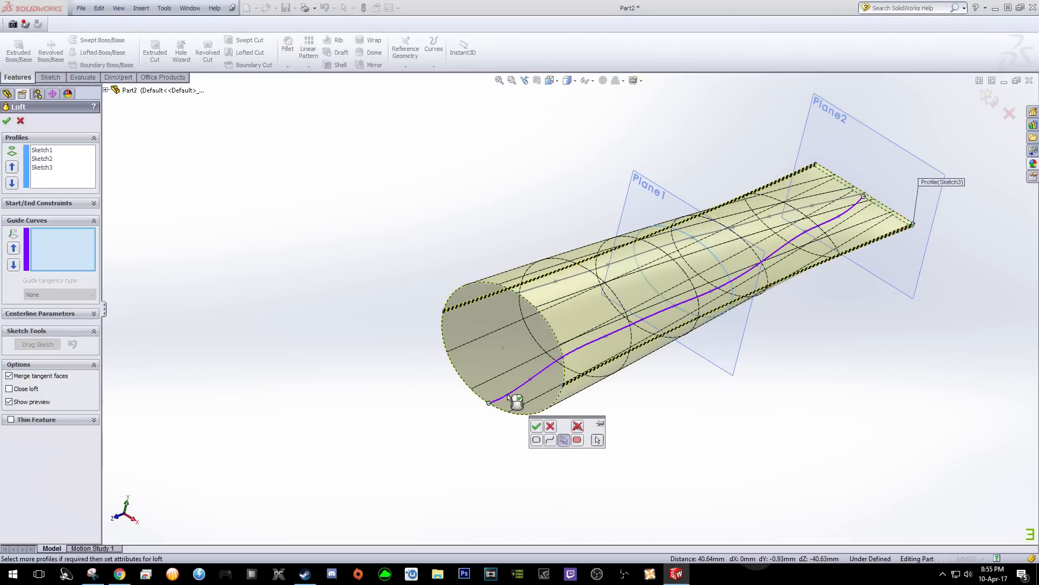
left_click(536, 426)
Add the upper spline as the second open-group guide curve of the loft
scroll(550, 295, "down", 3)
mouse_move(477, 345)
middle_mouse_down()
mouse_move(492, 364)
mouse_move(483, 355)
middle_mouse_up()
middle_click_drag(447, 310, 589, 367)
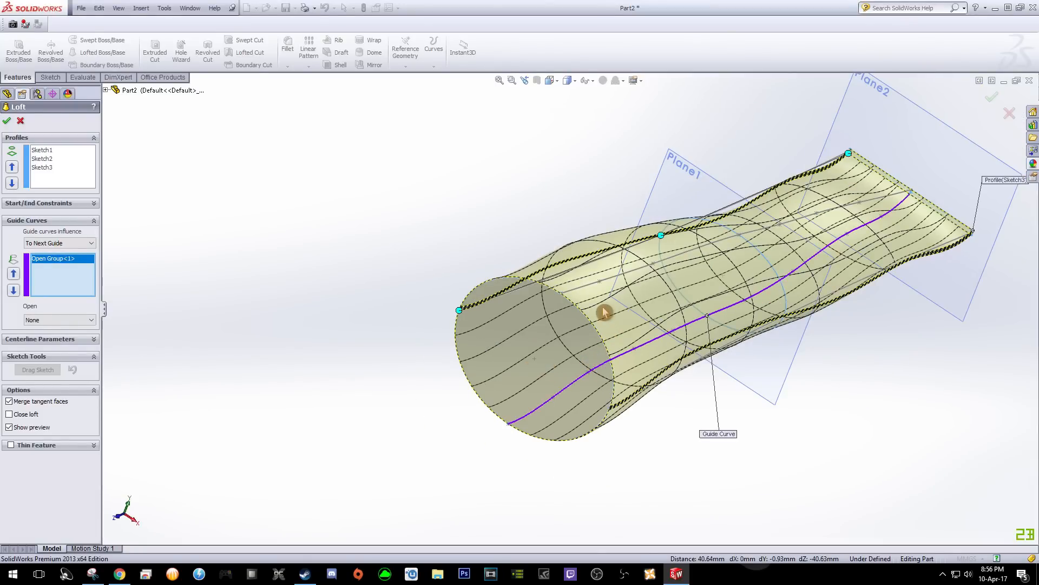
left_click(594, 289)
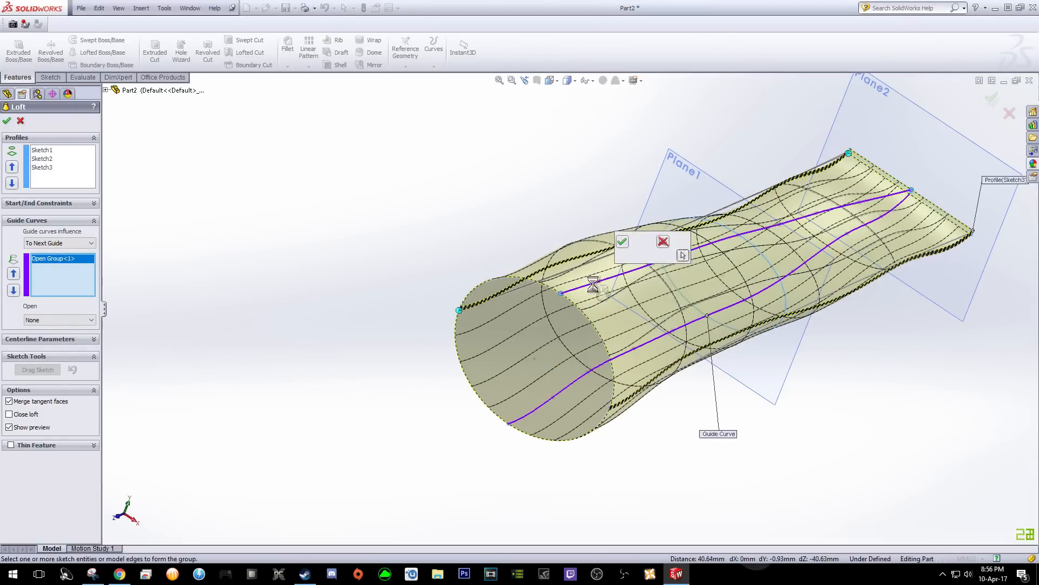
left_click(622, 243)
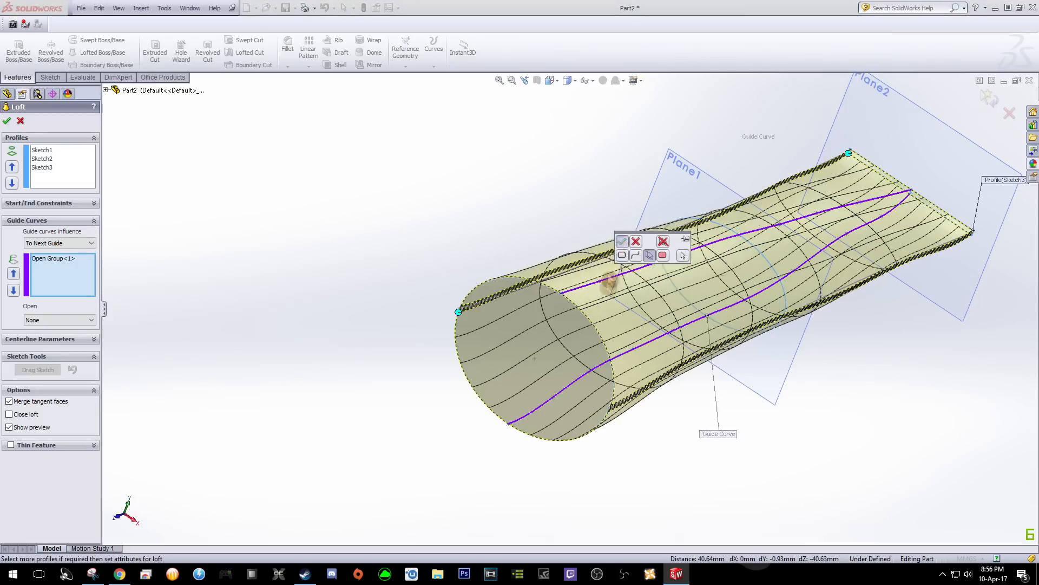
Add the two side splines along the ellipse's opposite edges as the third and fourth guide curves of the loft
scroll(636, 392, "down", 5)
scroll(594, 367, "up", 2)
mouse_move(343, 161)
middle_mouse_down()
mouse_move(376, 197)
mouse_move(344, 150)
mouse_move(365, 186)
middle_mouse_up()
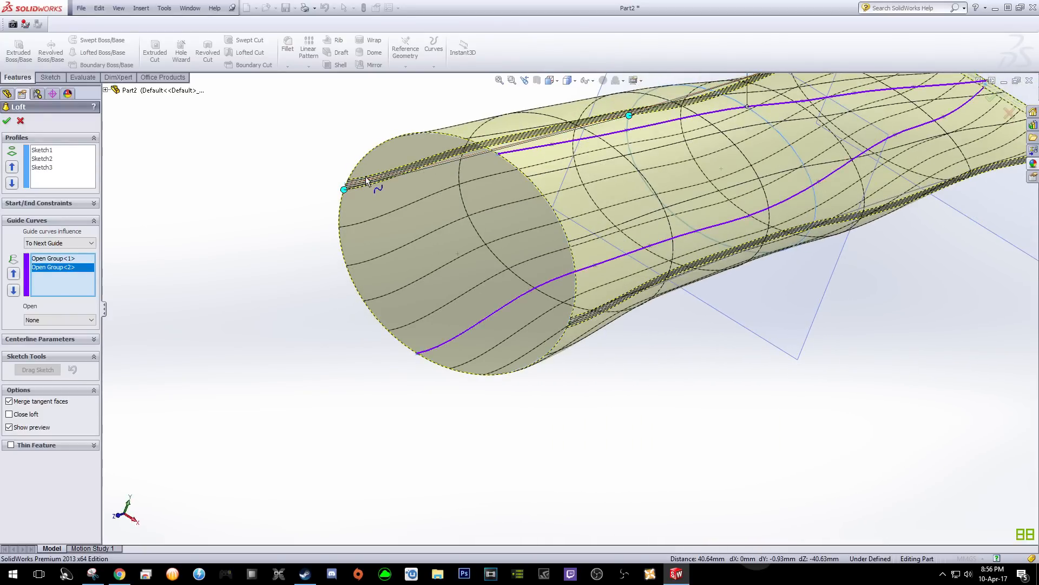
left_click(368, 183)
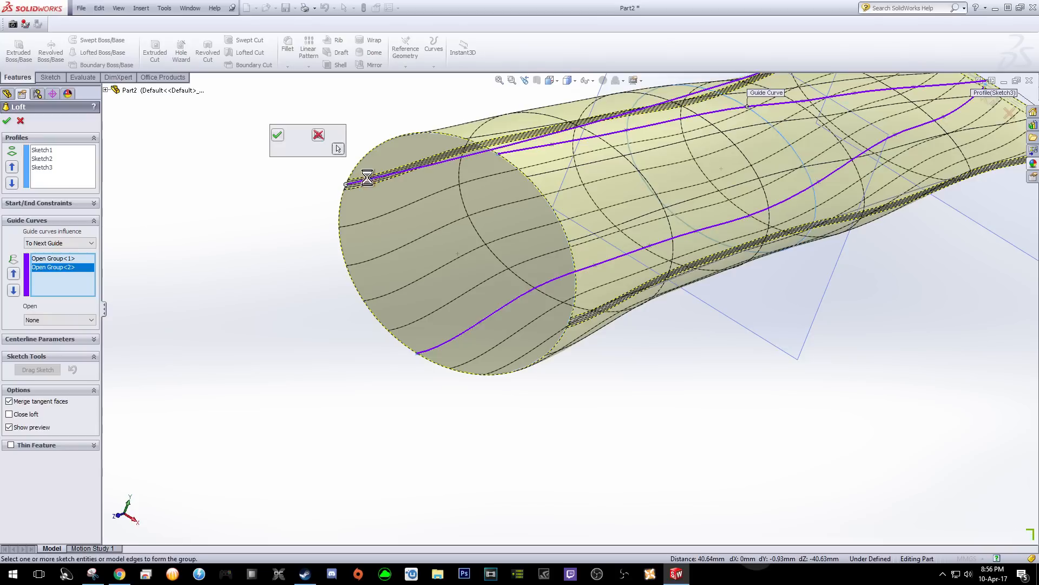
left_click(277, 135)
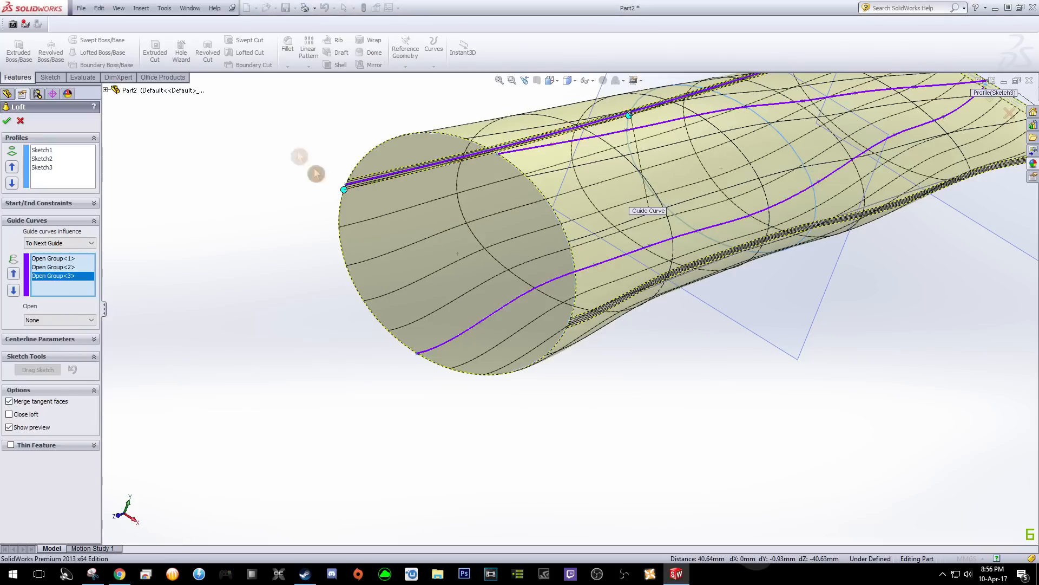
left_click(603, 313)
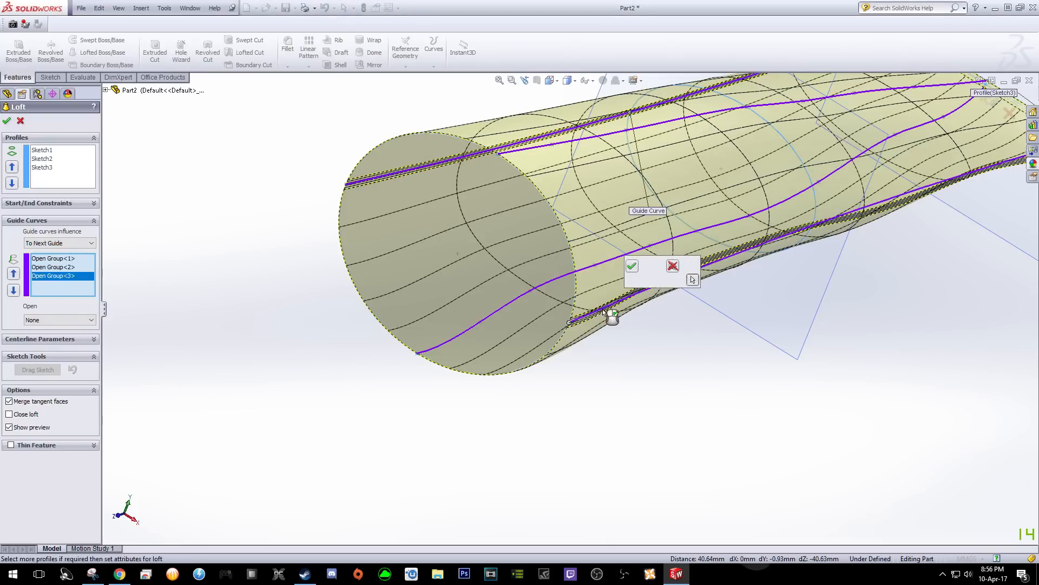
left_click(632, 266)
Shift the loft connector point on the Plane1 ellipse away from the side guide curve and return it to that curve
scroll(726, 316, "up", 5)
middle_click_drag(758, 315, 685, 242)
middle_click_drag(733, 273, 754, 358)
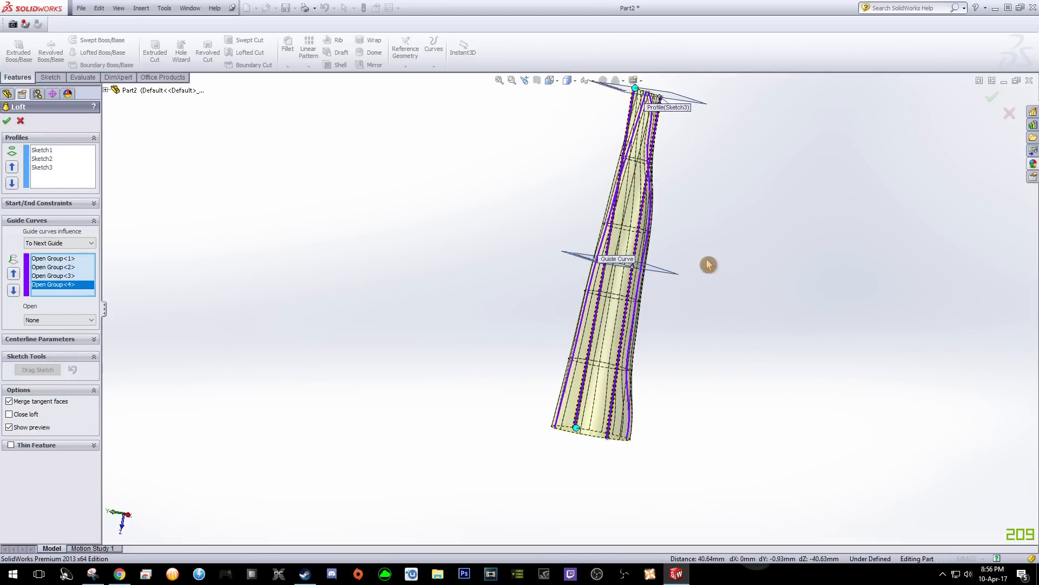
middle_click_drag(707, 230, 823, 258)
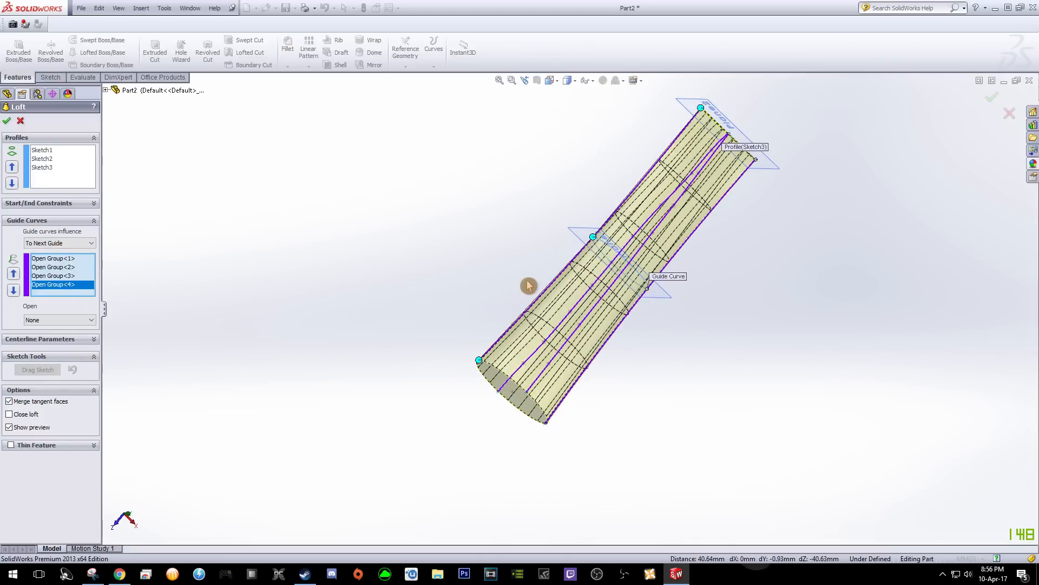
scroll(529, 285, "down", 3)
mouse_move(516, 265)
middle_mouse_down()
mouse_move(532, 320)
mouse_move(541, 307)
middle_mouse_up()
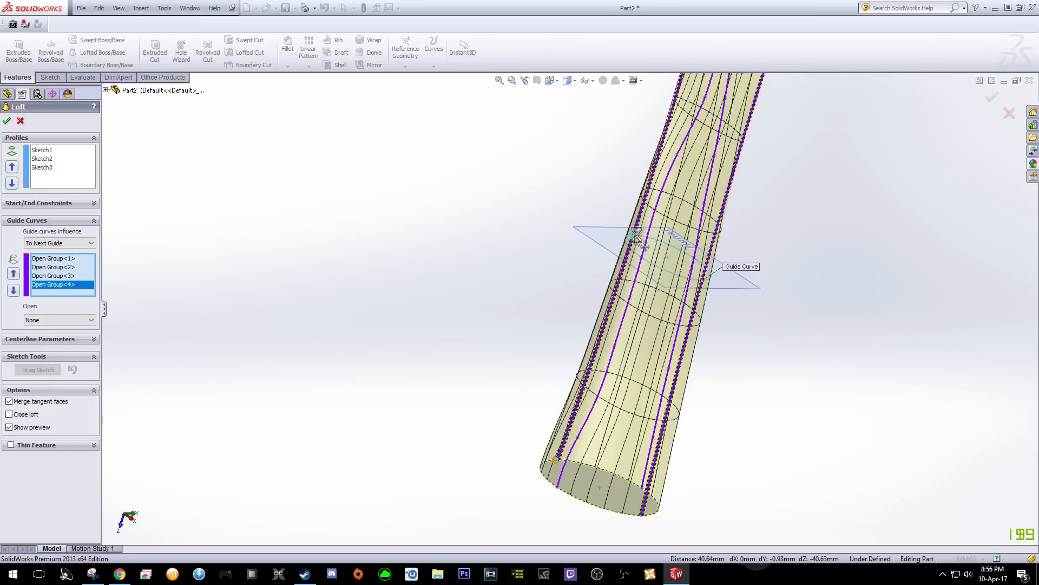
left_click_drag(643, 237, 627, 255)
middle_click_drag(557, 270, 668, 278)
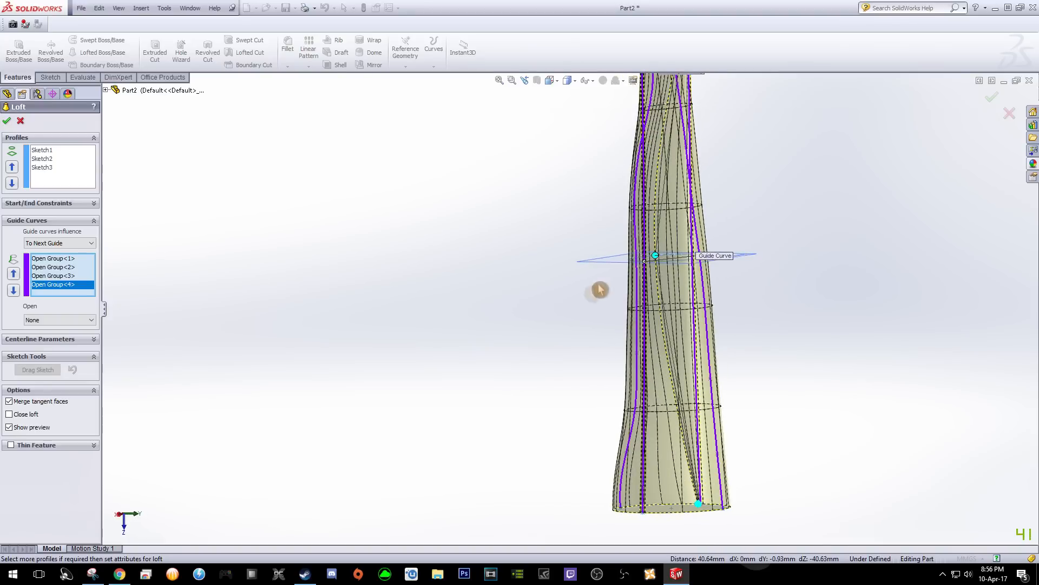
left_click_drag(656, 257, 686, 255)
Set the view to isometric and accept the loft with its three profiles and four guide curves
middle_click_drag(758, 341, 583, 262)
key("f")
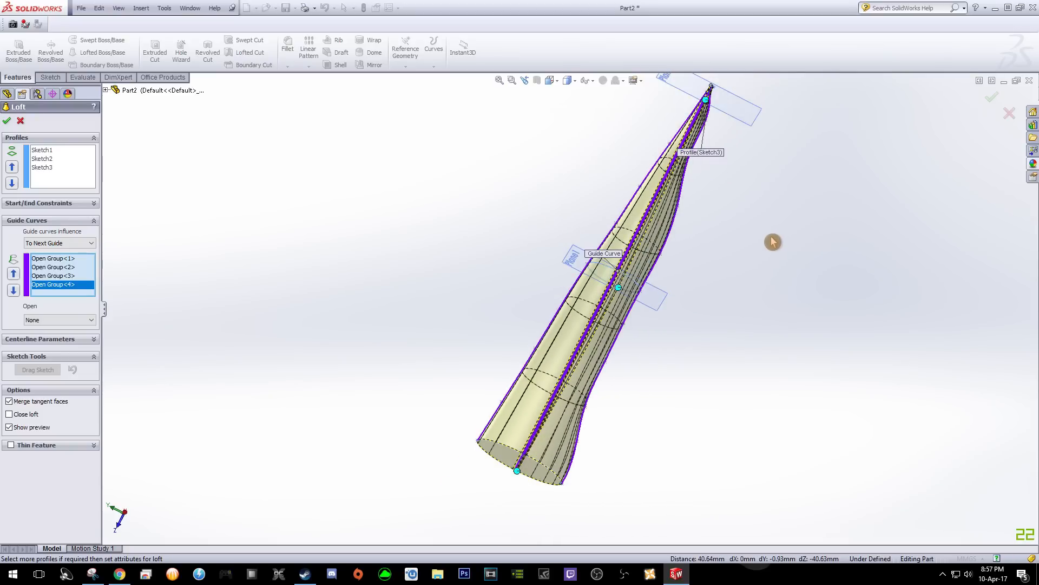
key("space")
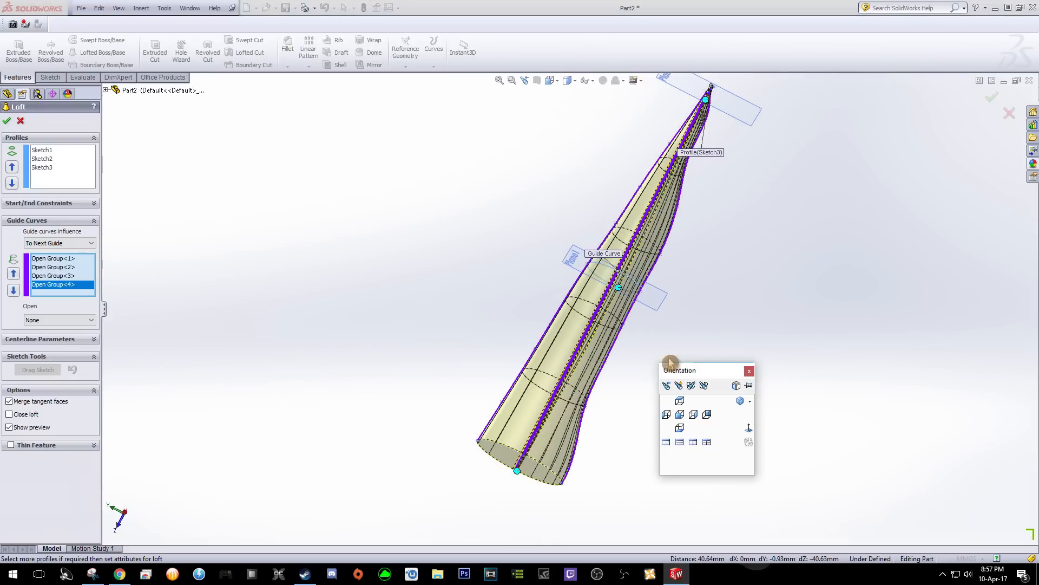
left_click(742, 402)
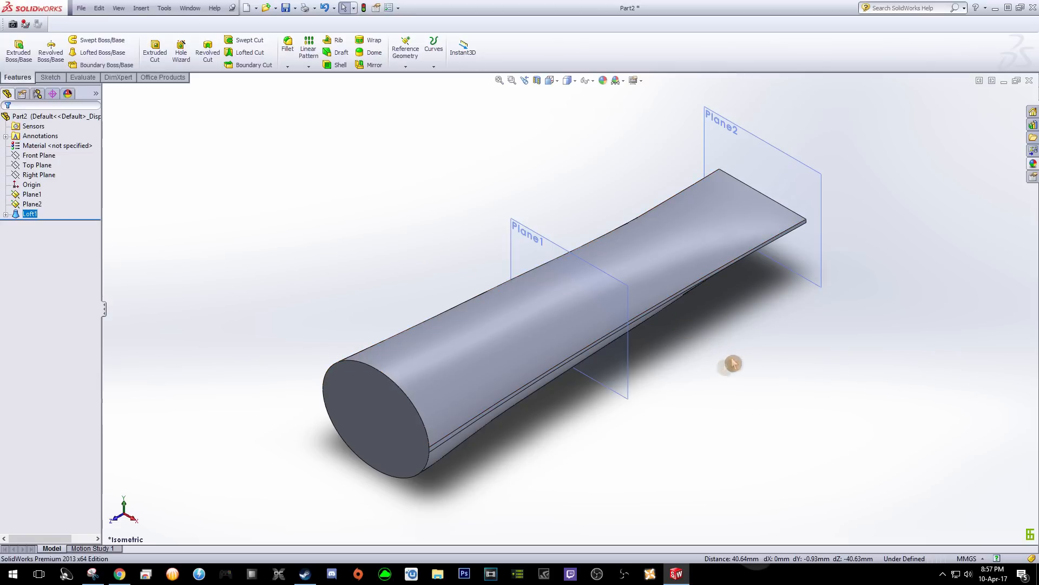
Shell the lofted body to a 3 mm wall thickness, removing the large elliptical end face
middle_click_drag(592, 452, 612, 405)
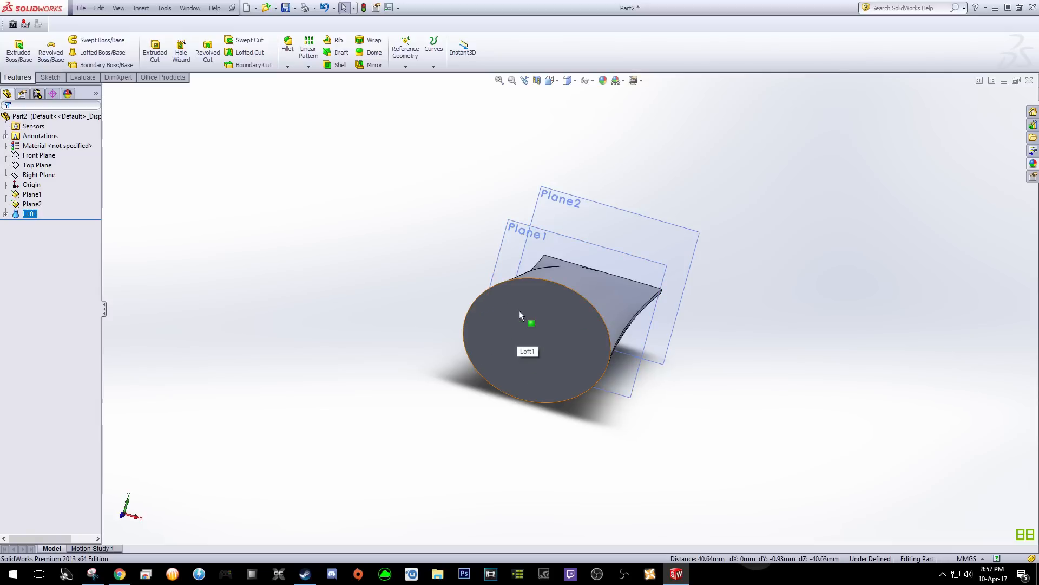
middle_click_drag(556, 328, 761, 406)
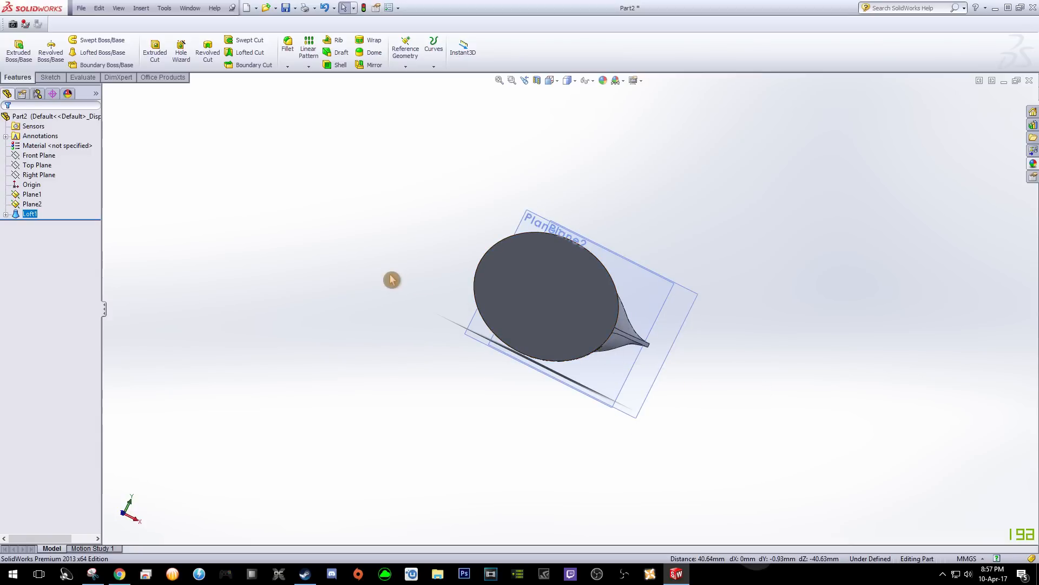
left_click(336, 67)
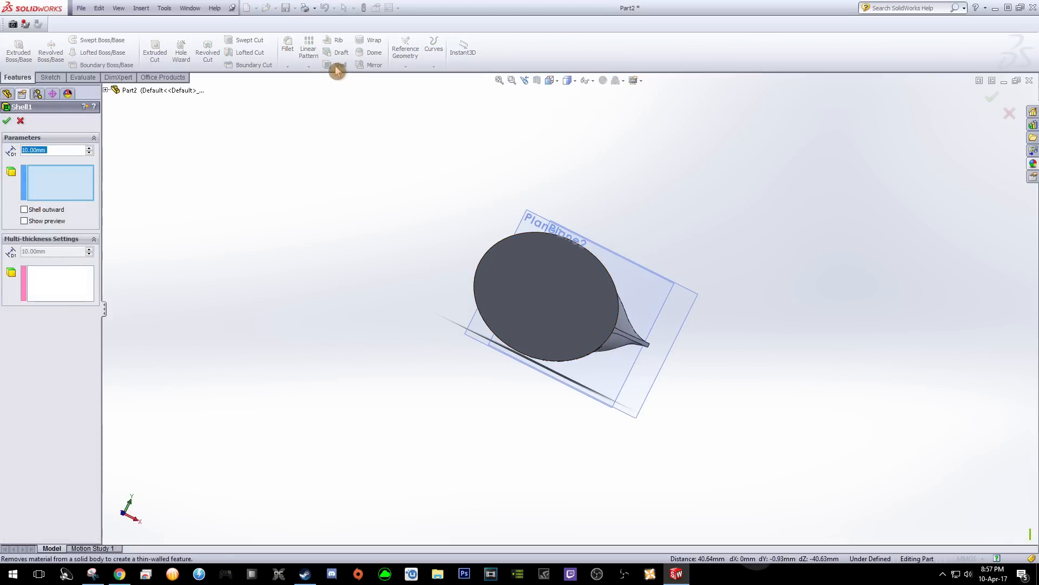
left_click(533, 306)
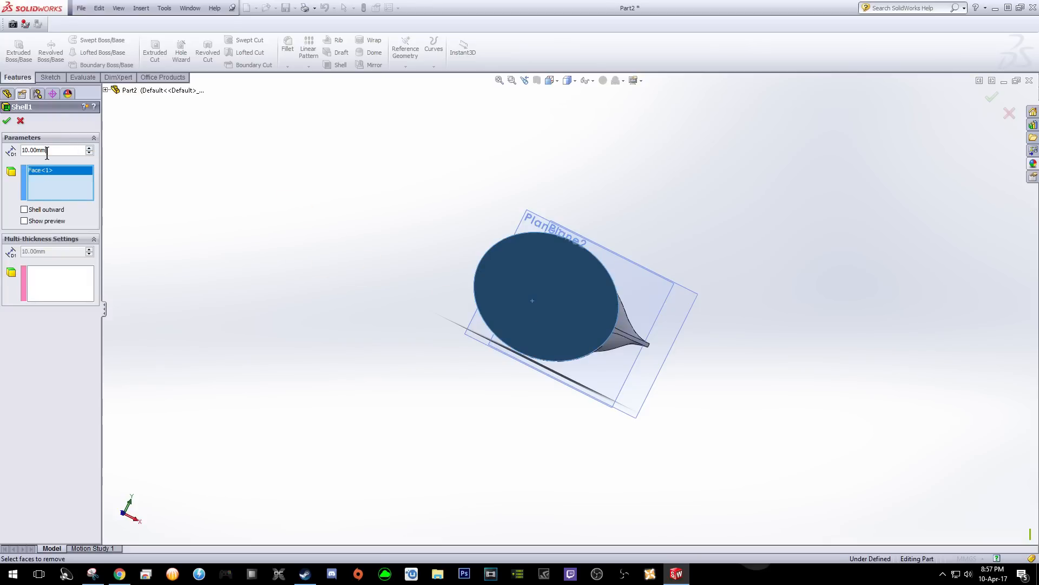
type("3")
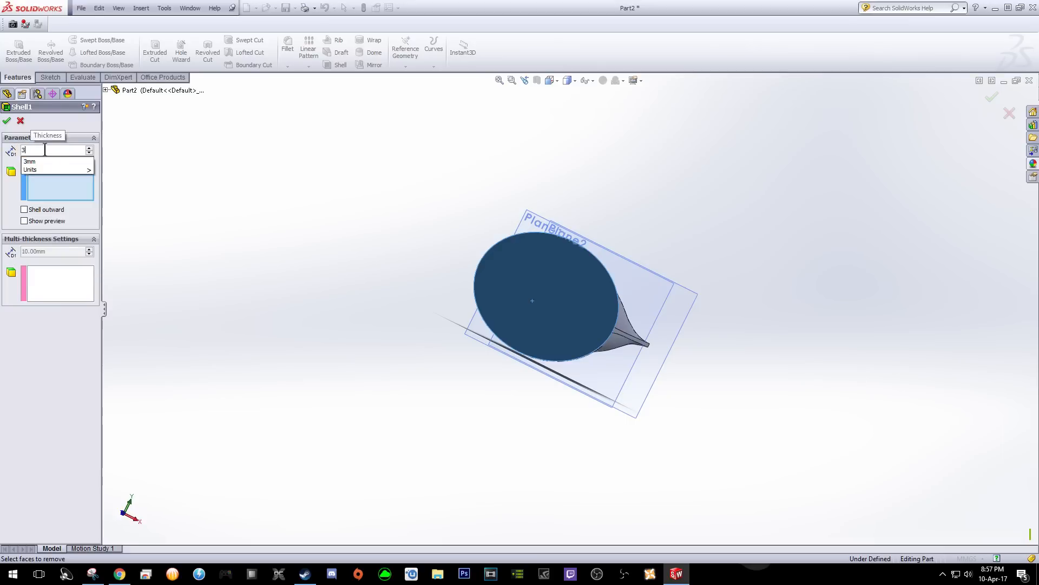
middle_click_drag(452, 280, 427, 289)
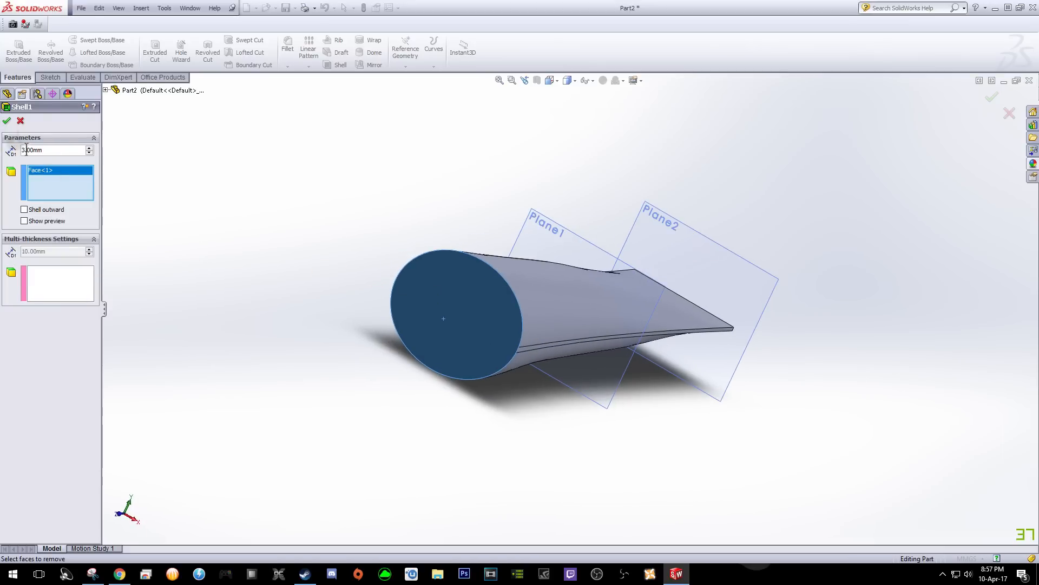
left_click(6, 124)
Examine the shelled part's hollow interior and its thin rectangular end, and restore the isometric view
middle_click_drag(262, 244, 338, 279)
mouse_move(343, 319)
middle_mouse_down()
mouse_move(372, 309)
mouse_move(358, 308)
middle_mouse_up()
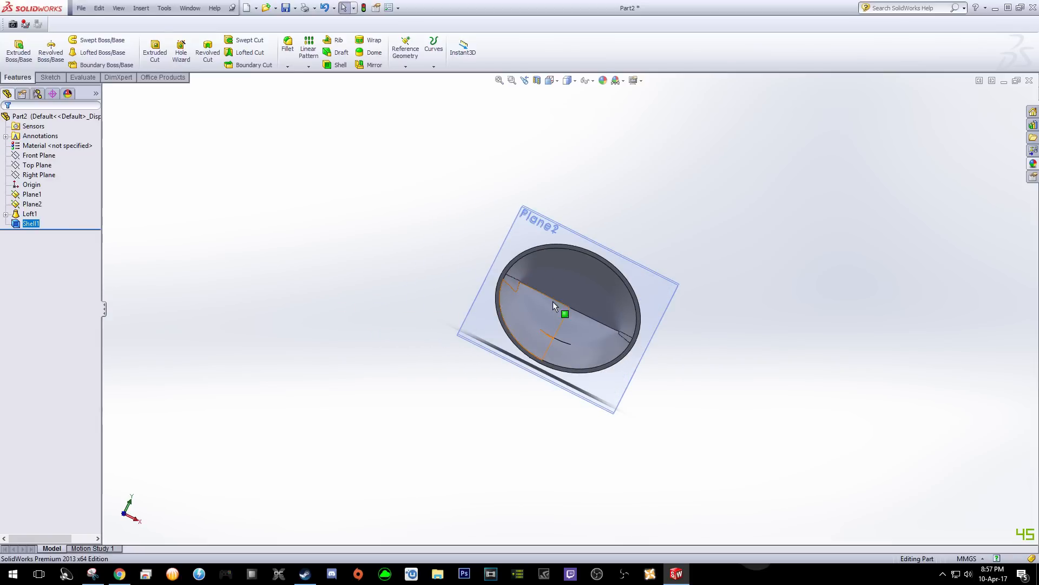
middle_click_drag(718, 342, 628, 324)
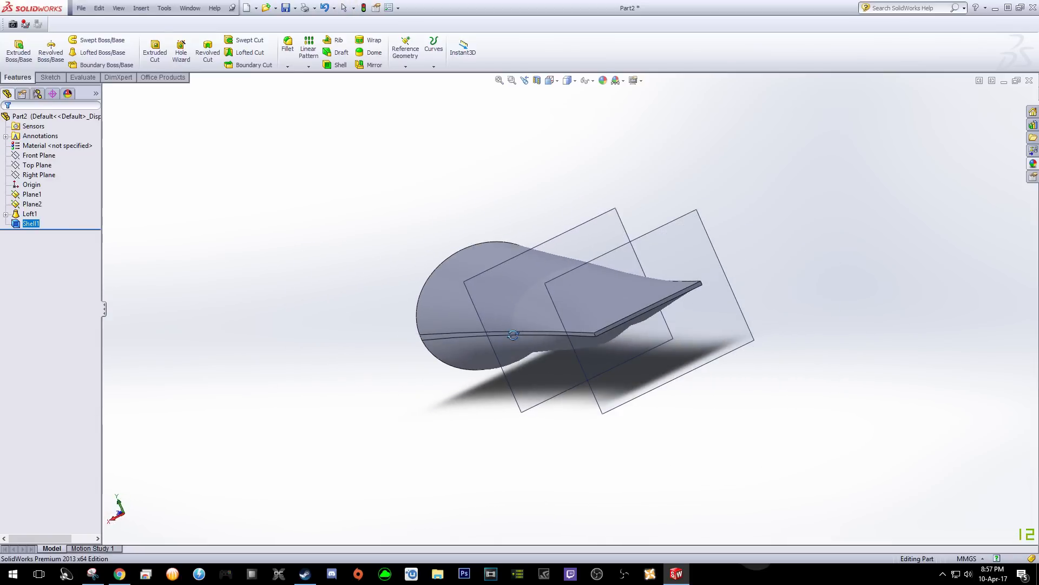
scroll(622, 323, "down", 5)
scroll(618, 321, "down", 2)
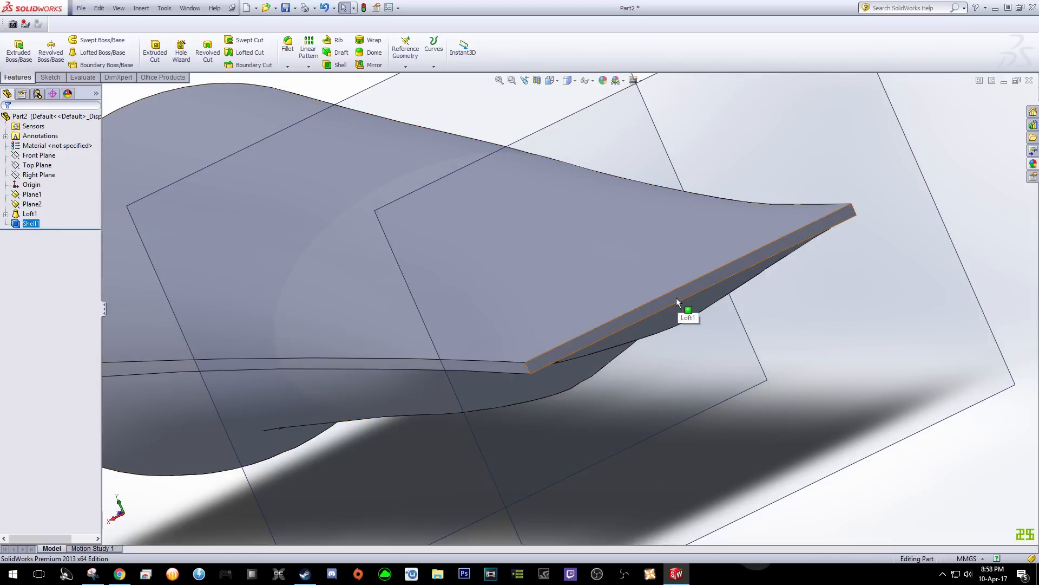
left_click(338, 65)
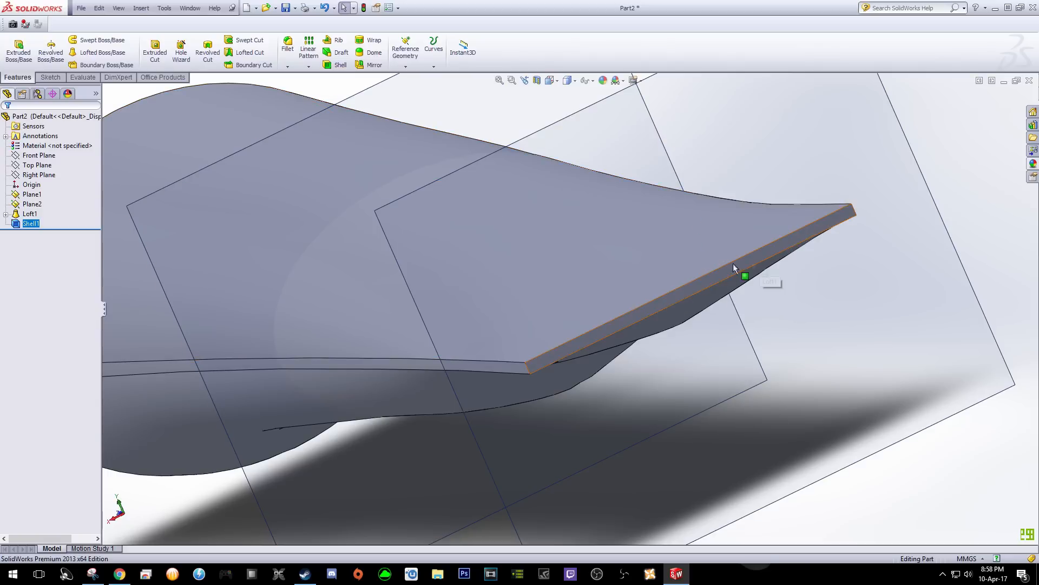
middle_click_drag(605, 336, 698, 378)
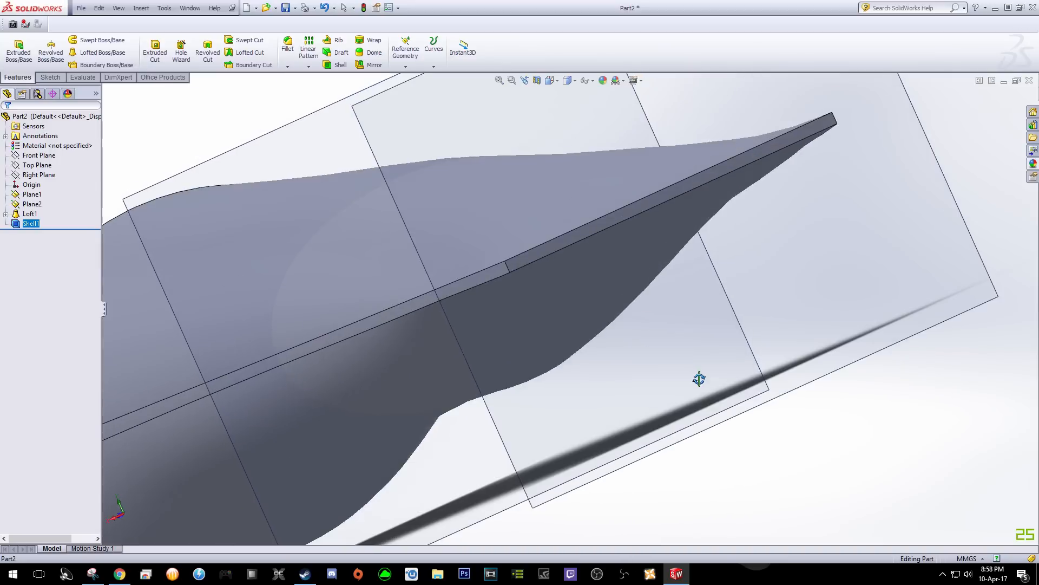
scroll(526, 291, "up", 3)
middle_click_drag(230, 318, 398, 278)
key("space")
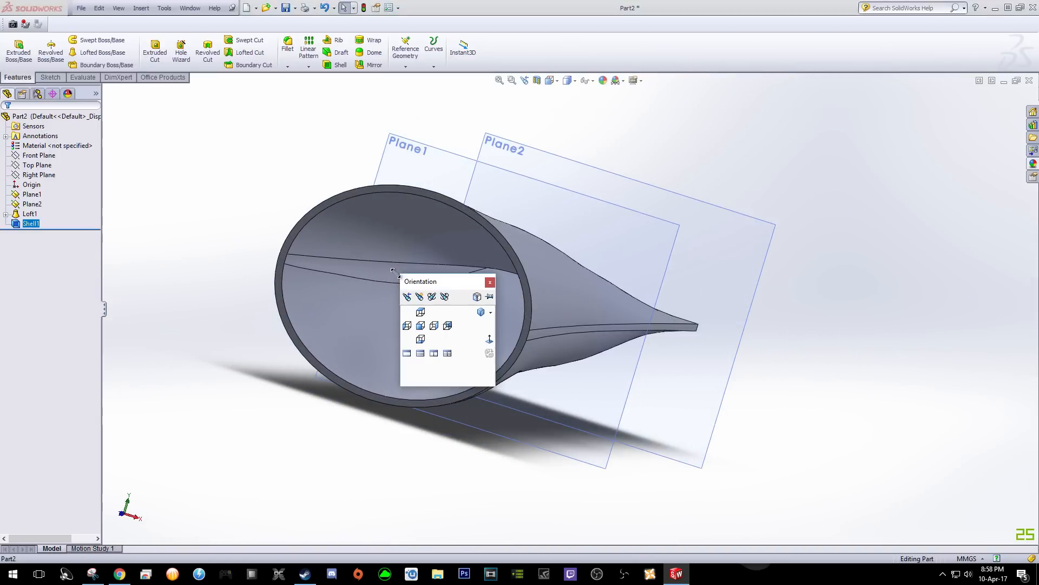
left_click(481, 313)
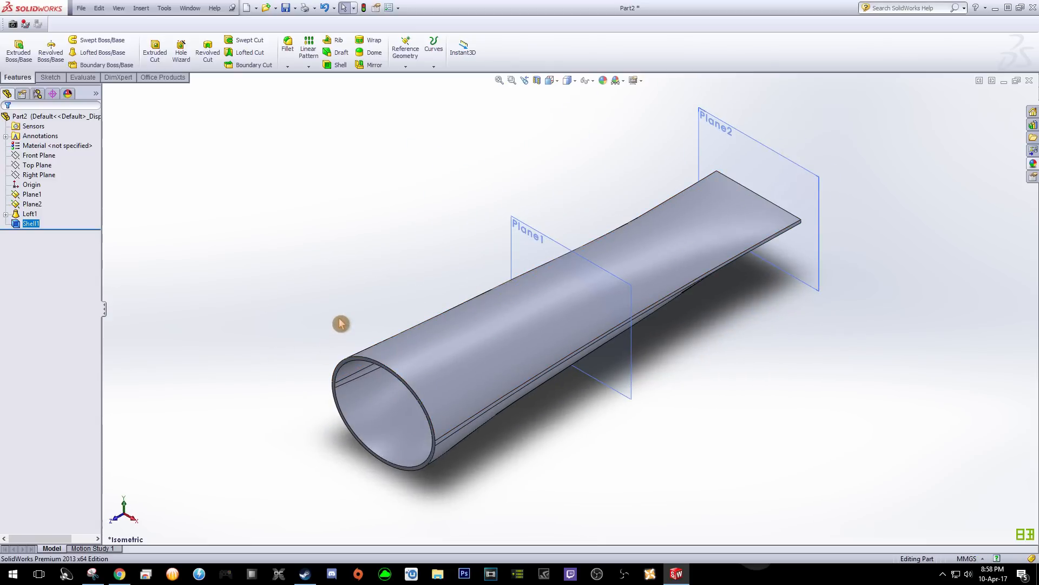
Select the Front Plane at the open elliptical end of the shelled part
left_click(315, 343)
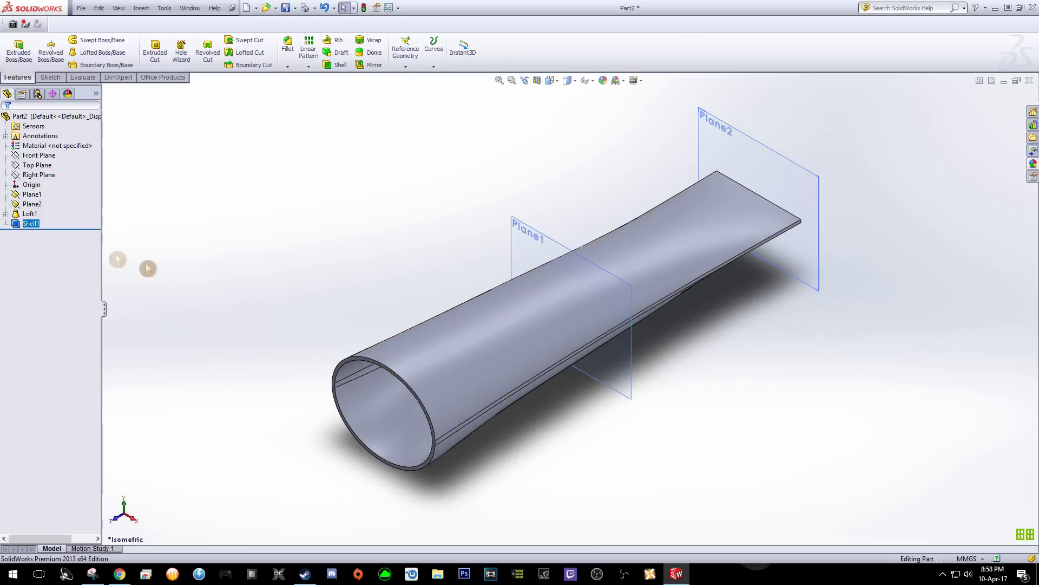
left_click(38, 156)
scroll(304, 367, "down", 3)
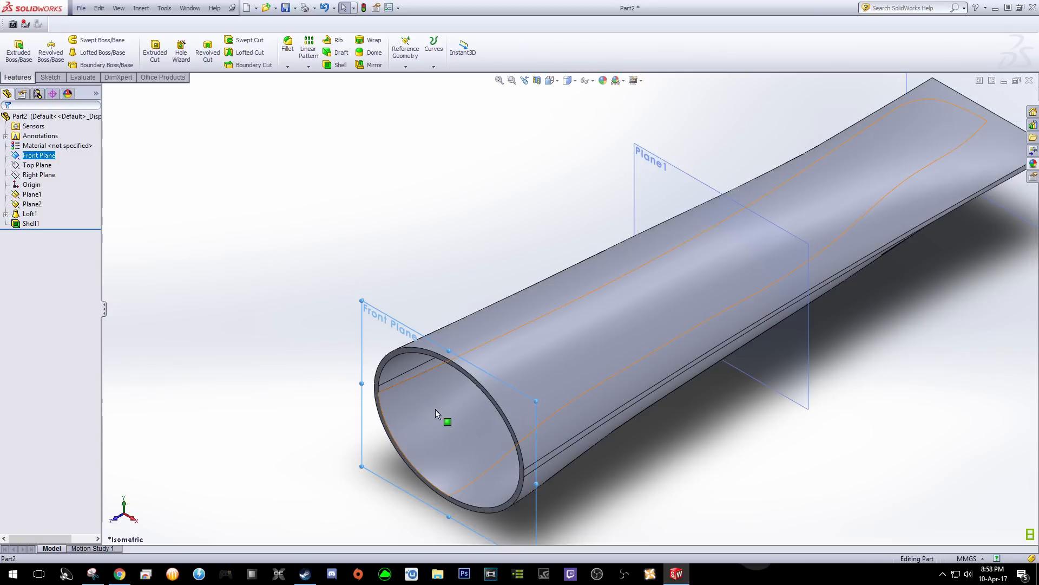
Start a reference plane parallel to the Front Plane, offset 30 mm outward from the tube's open end
scroll(435, 409, "down", 1)
scroll(435, 409, "up", 1)
scroll(435, 409, "down", 1)
scroll(435, 409, "up", 1)
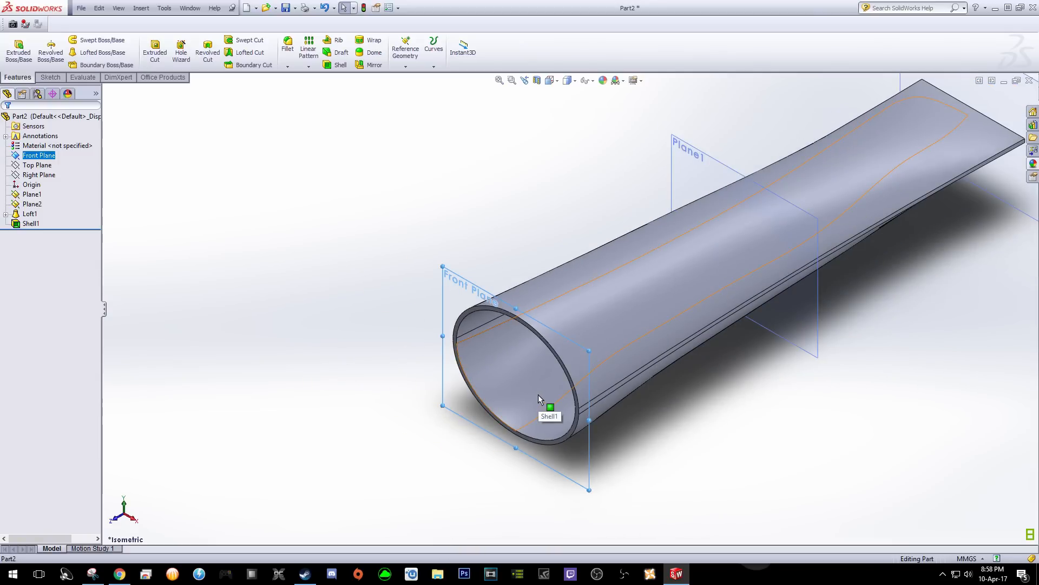
left_click(404, 64)
left_click(412, 77)
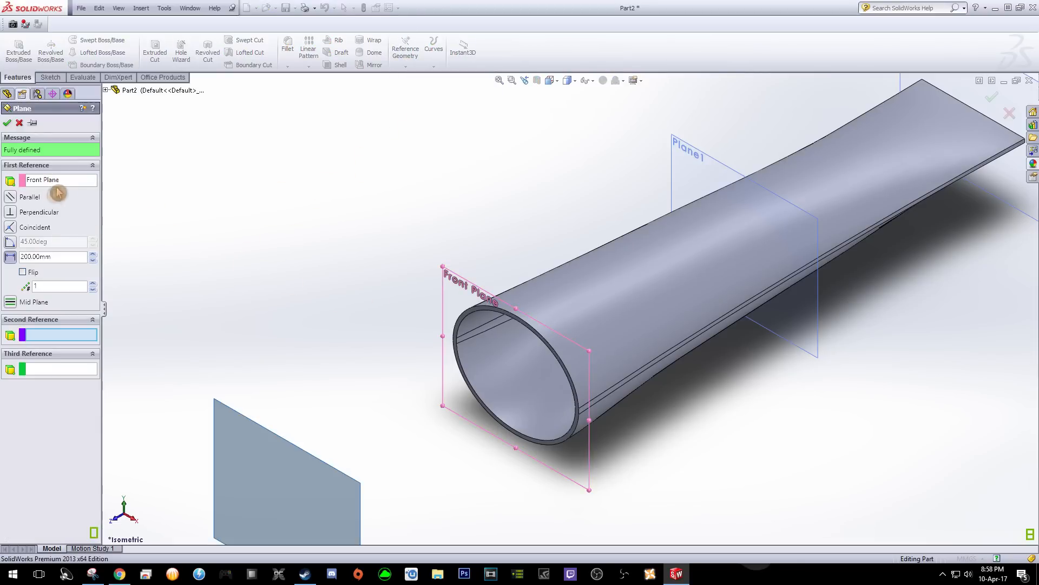
left_click_drag(65, 259, 6, 258)
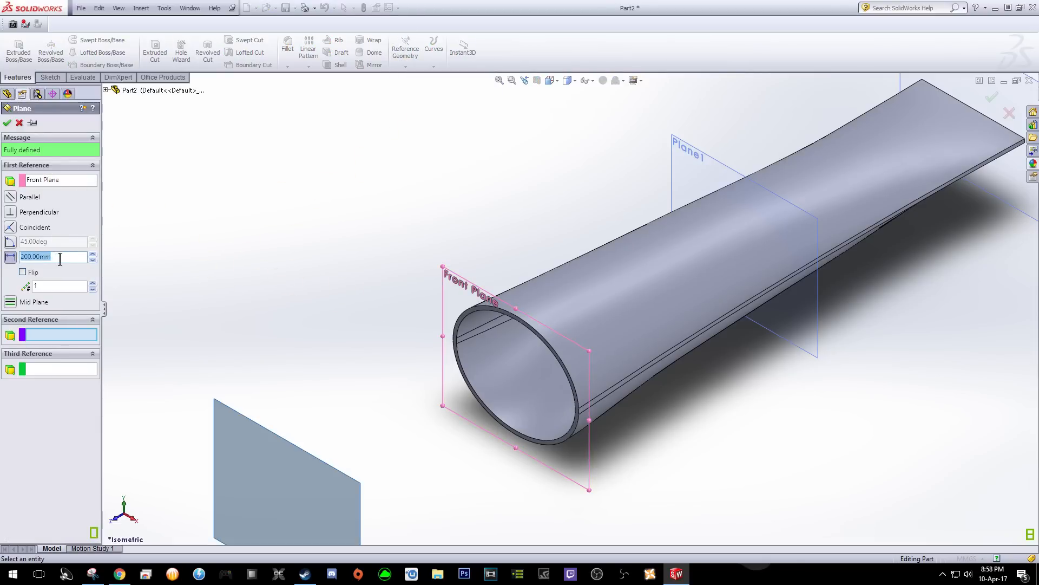
type("30")
key("Return")
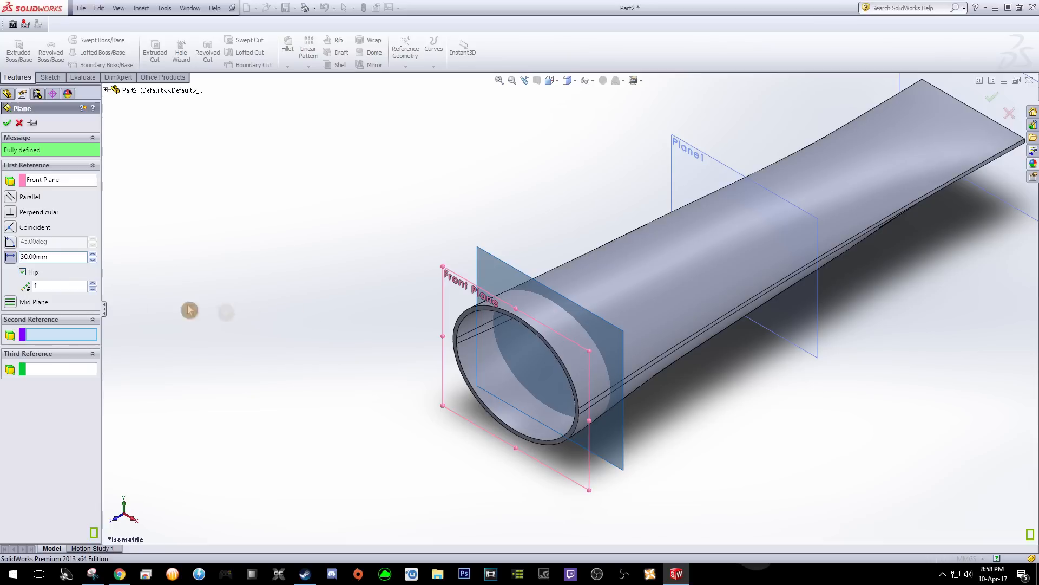
left_click(23, 272)
middle_click_drag(345, 378, 314, 367)
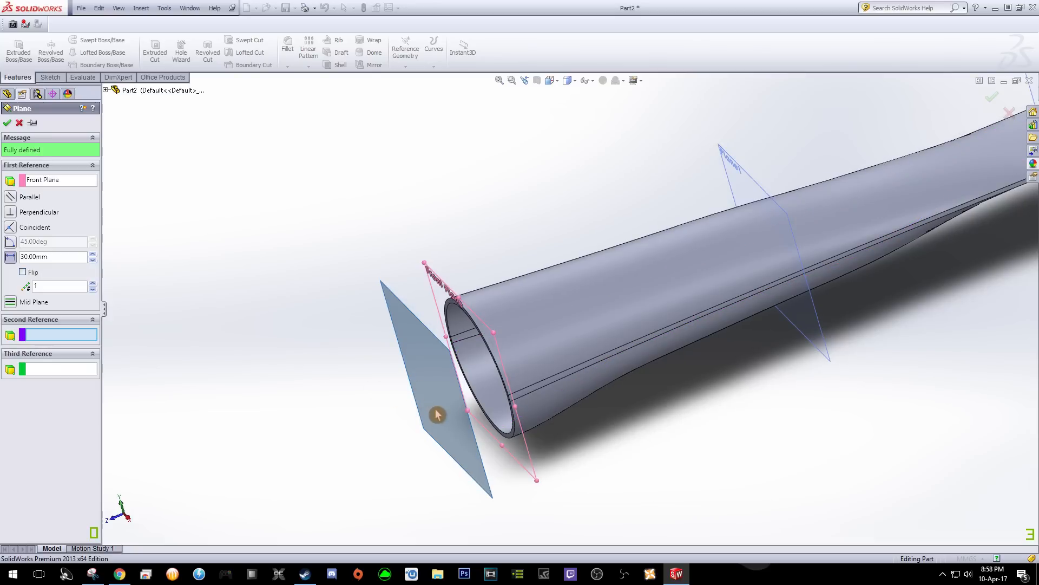
middle_click_drag(301, 344, 284, 384)
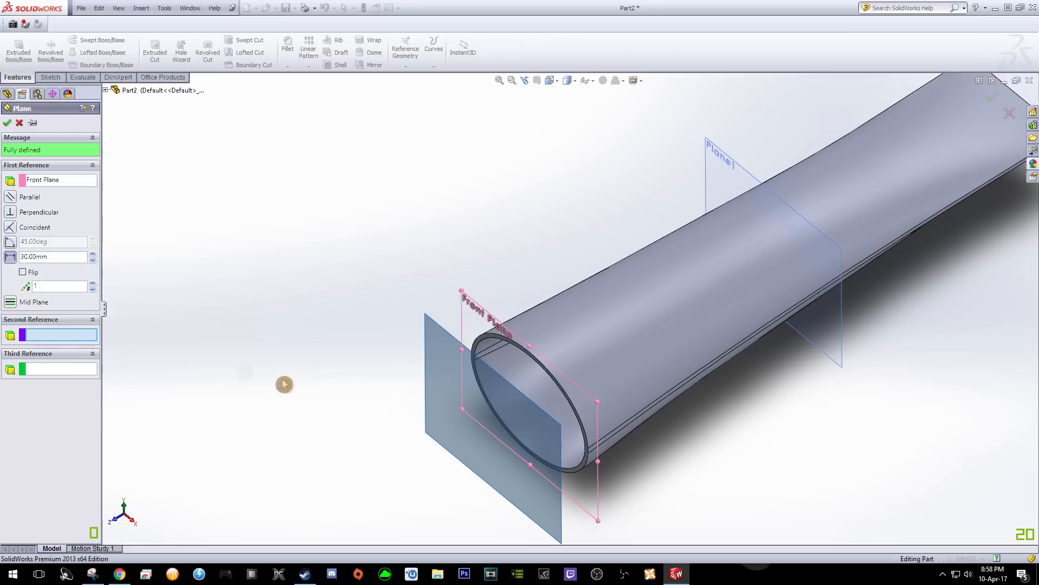
Set the new plane's offset to 20 mm on the outer side of the open end and create it
left_click(9, 257)
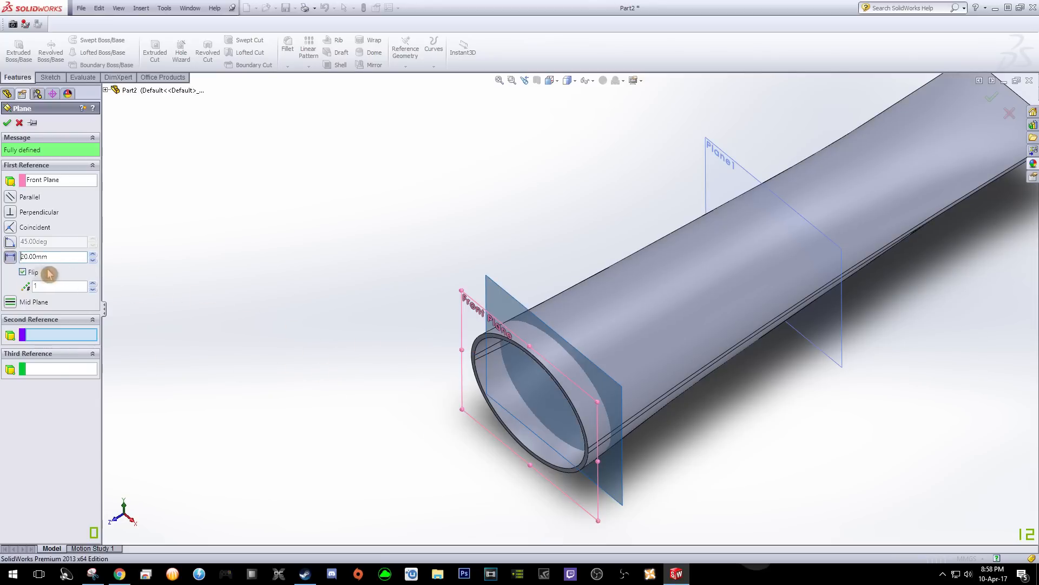
left_click(27, 273)
middle_click_drag(219, 368, 211, 309)
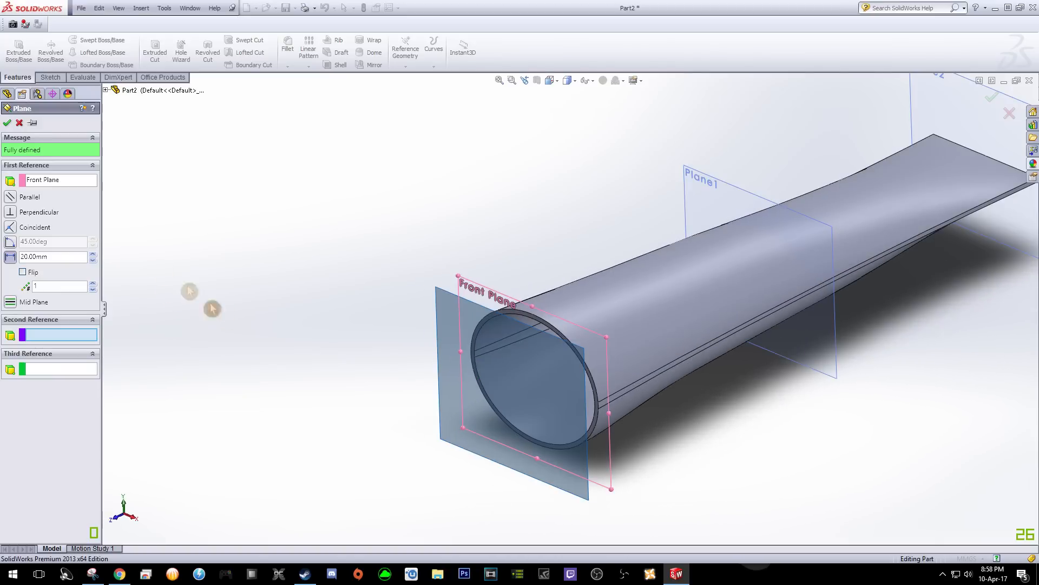
left_click(8, 126)
Sketch a circle with a 20 mm radius on Plane3, centred on the origin
middle_click_drag(262, 307, 262, 280)
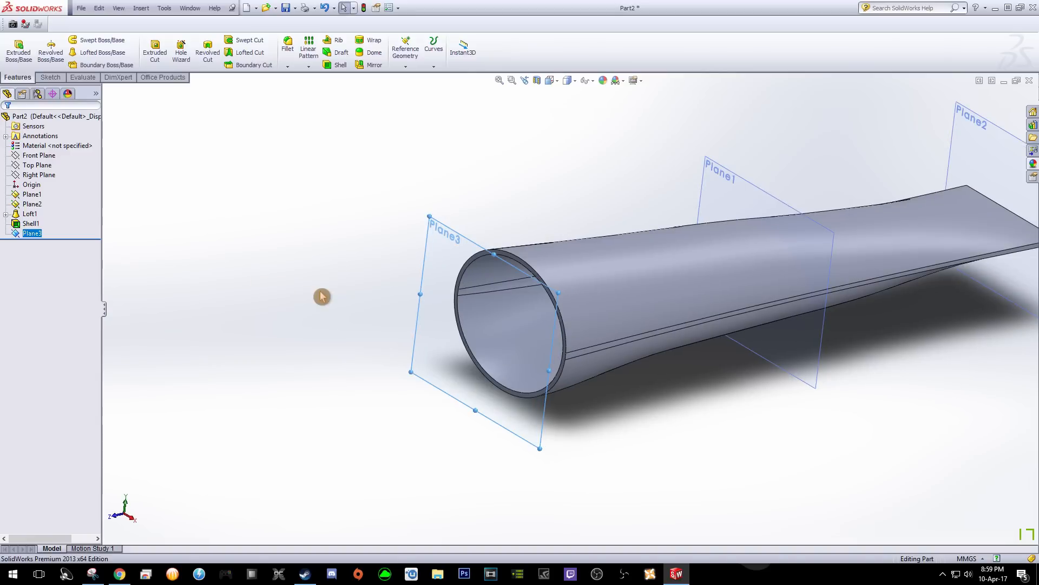
right_click(32, 234)
left_click(30, 235)
right_click(31, 234)
left_click(38, 216)
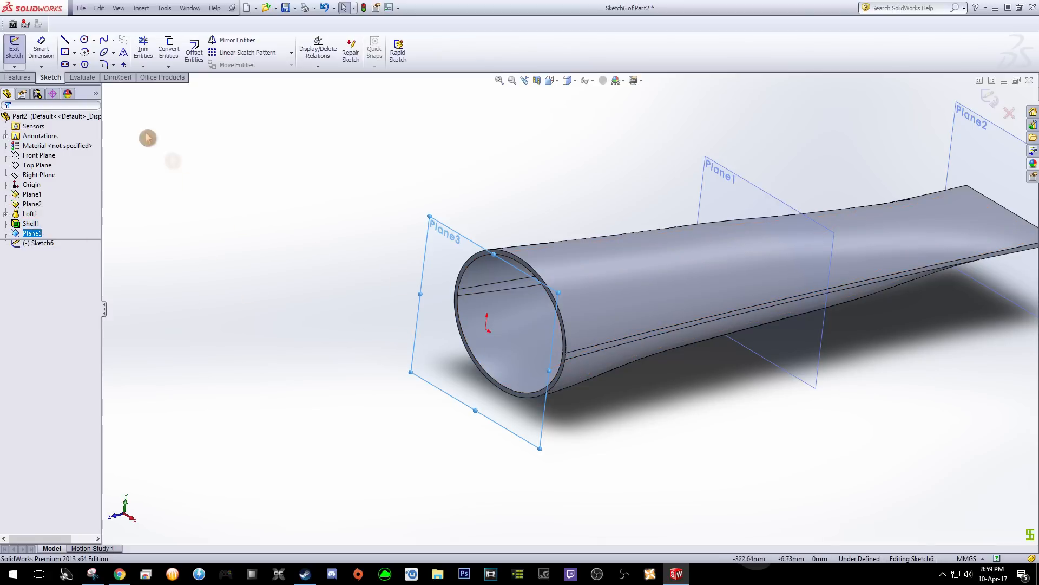
left_click(84, 40)
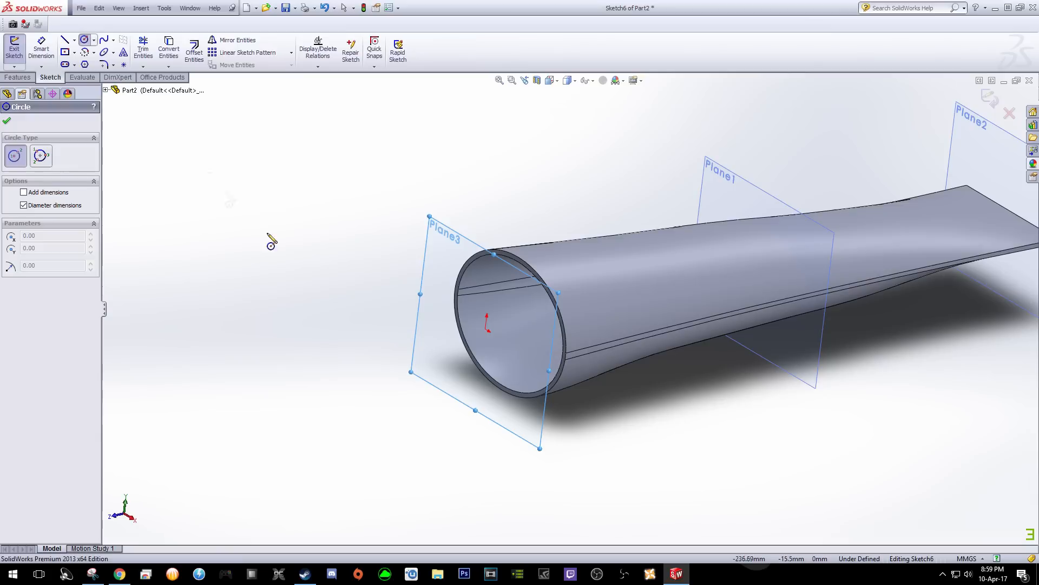
left_click(486, 329)
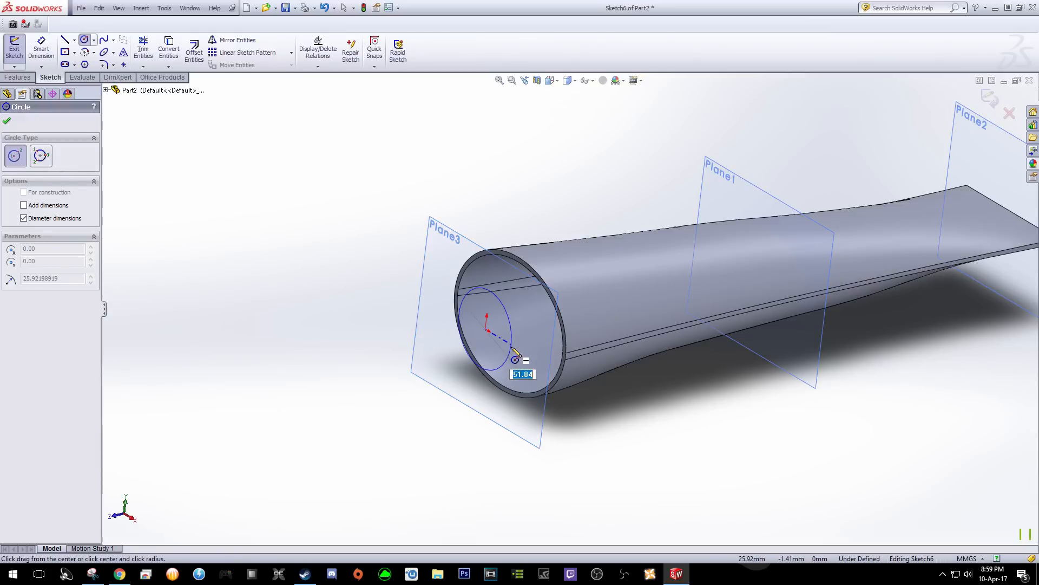
left_click(511, 350)
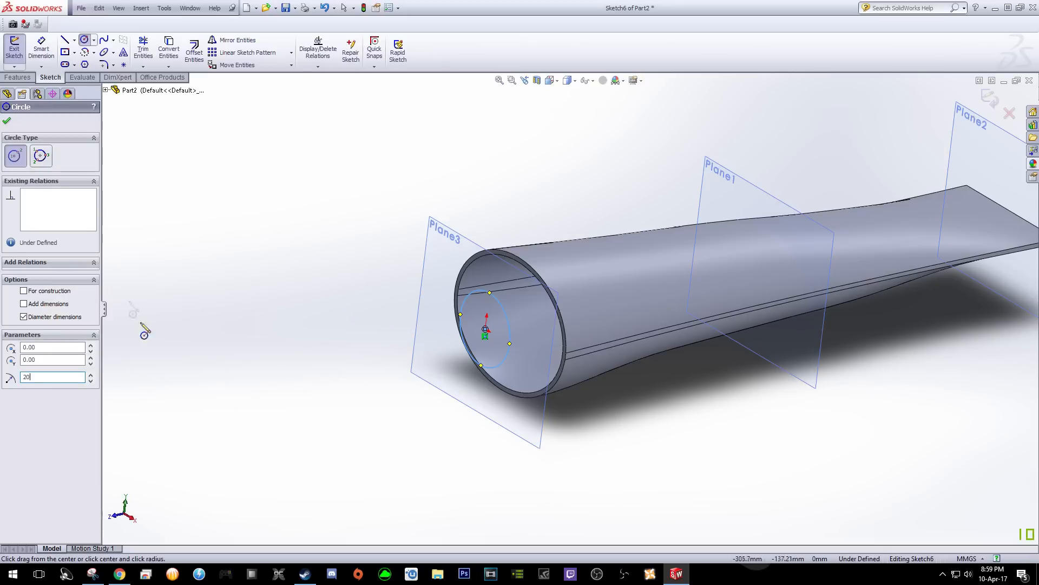
left_click(13, 123)
Set the circle's radius to 25 mm and finish the sketch
middle_click_drag(180, 248, 332, 251)
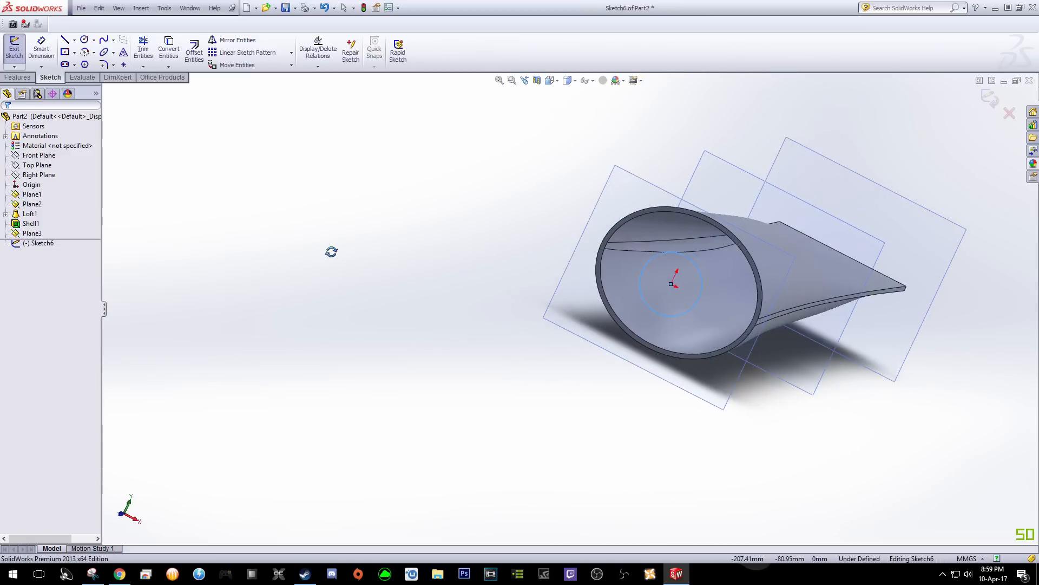
left_click(681, 317)
left_click(66, 324)
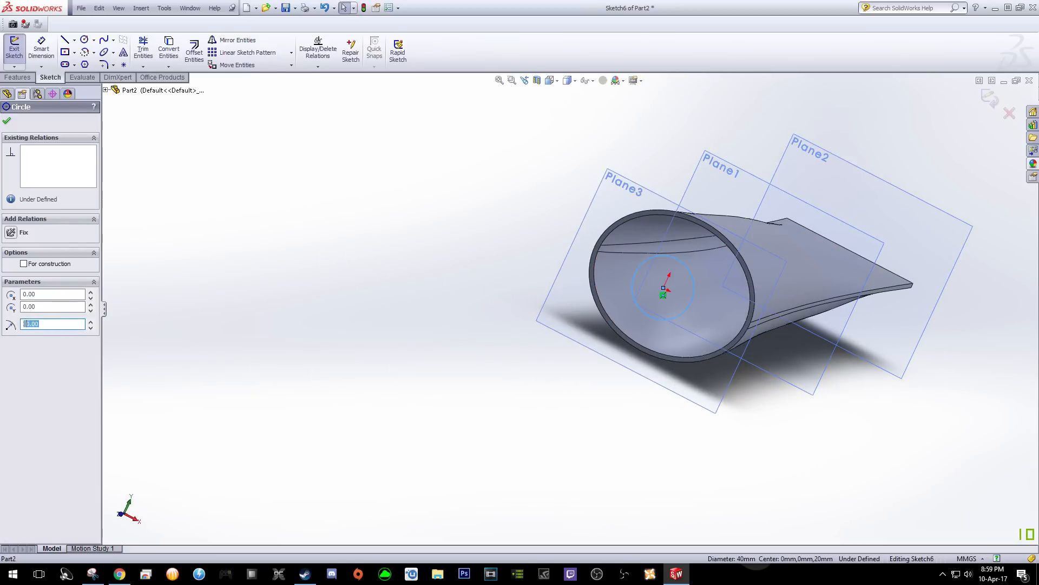
left_click(7, 121)
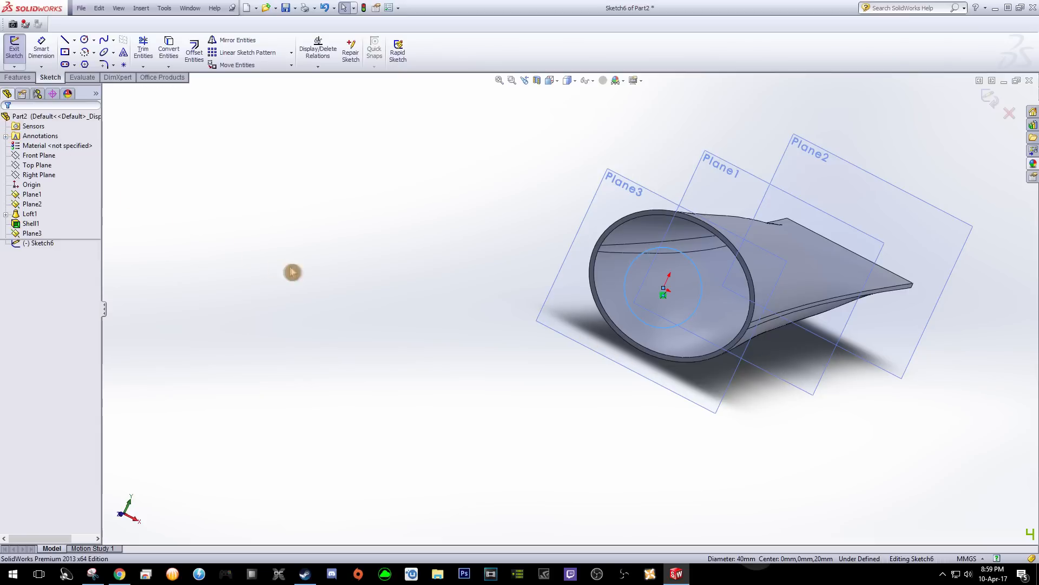
left_click(664, 330)
middle_click_drag(453, 383, 392, 434)
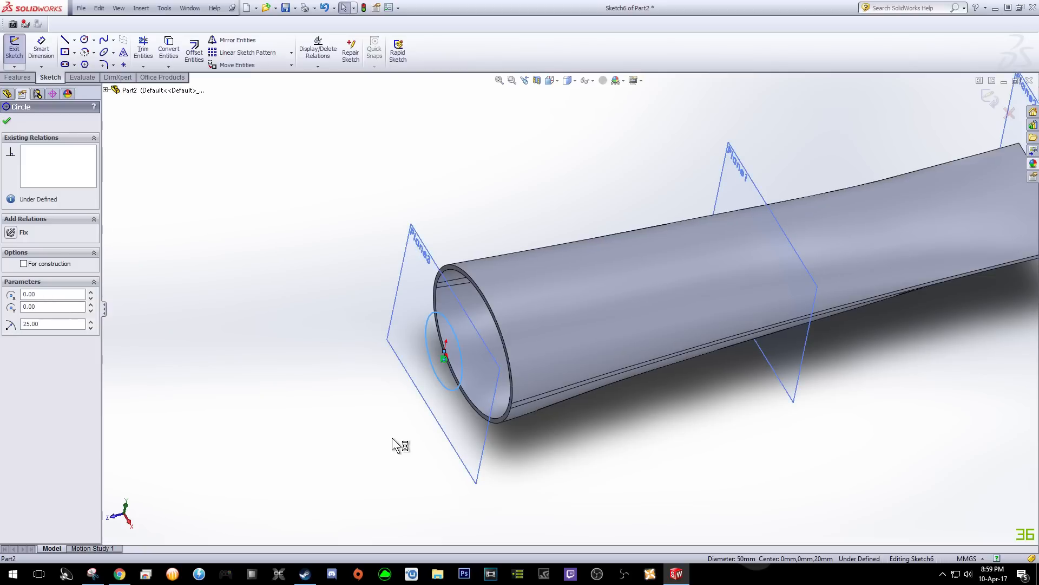
left_click(6, 122)
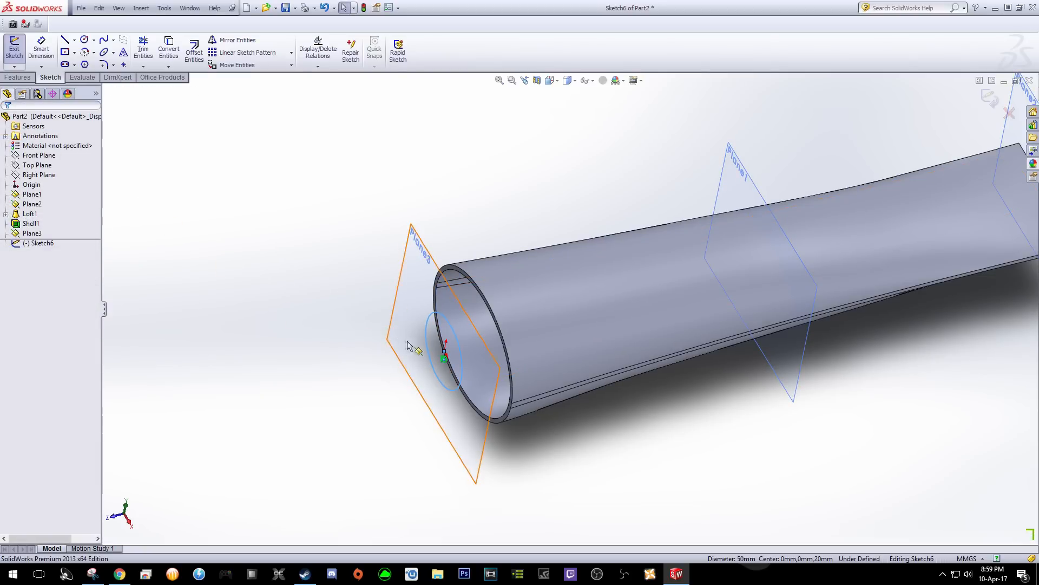
middle_click_drag(318, 305, 308, 262)
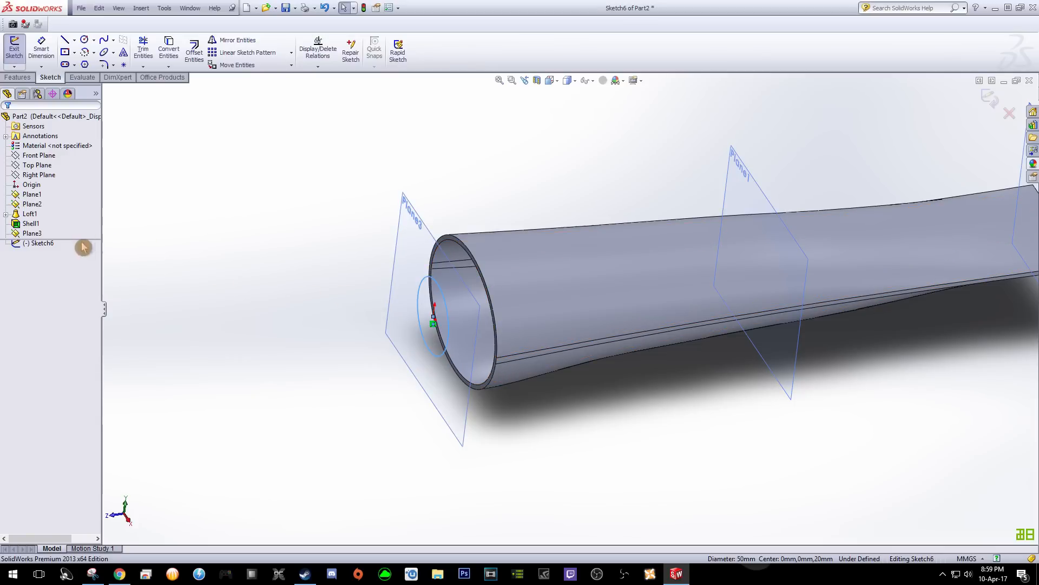
left_click(990, 98)
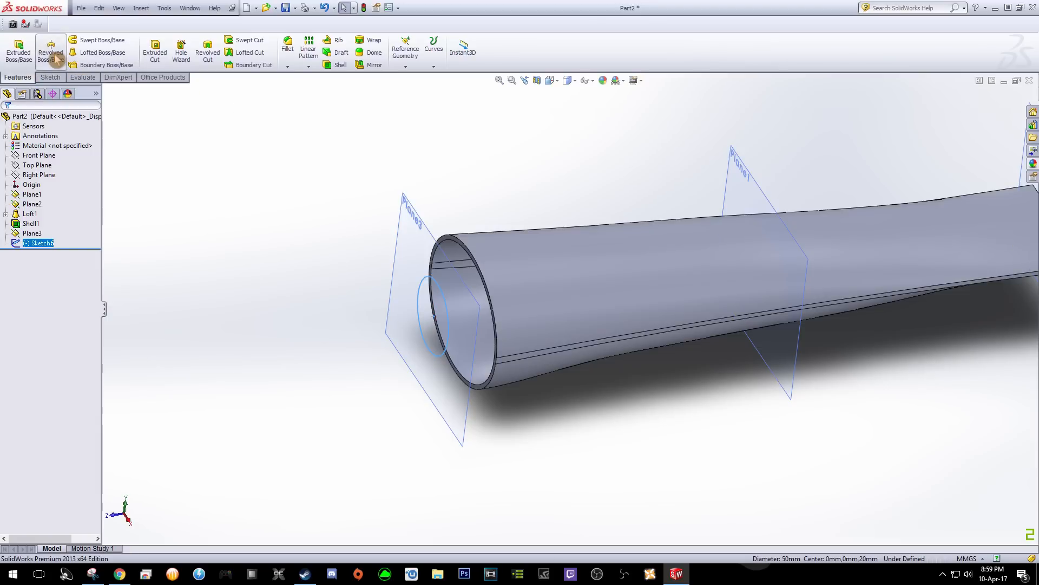
Create a solid loft from the circle on Plane3 to Sketch1 of the first loft, closing the tube's round end
left_click(101, 56)
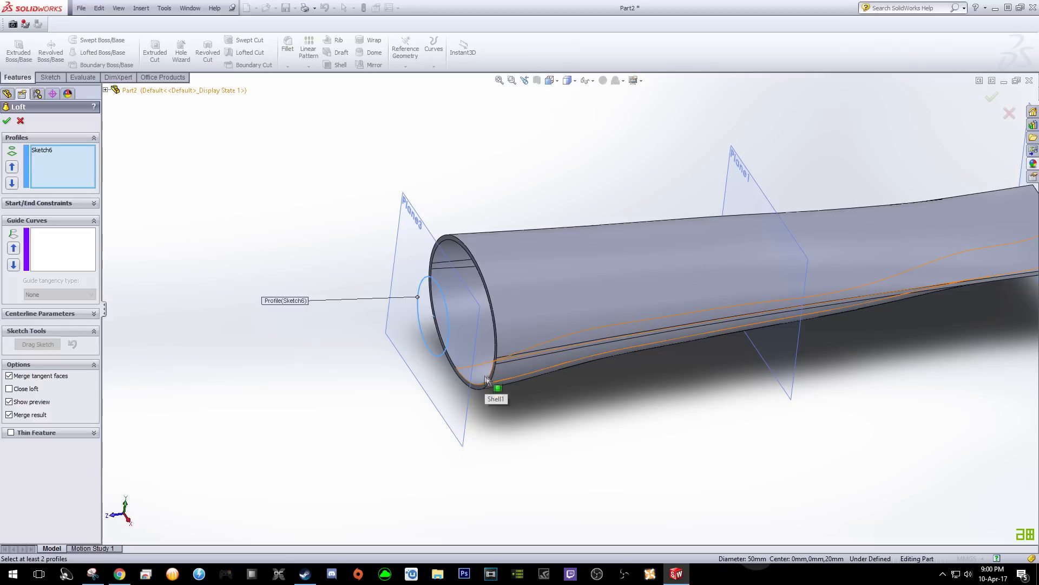
left_click(110, 96)
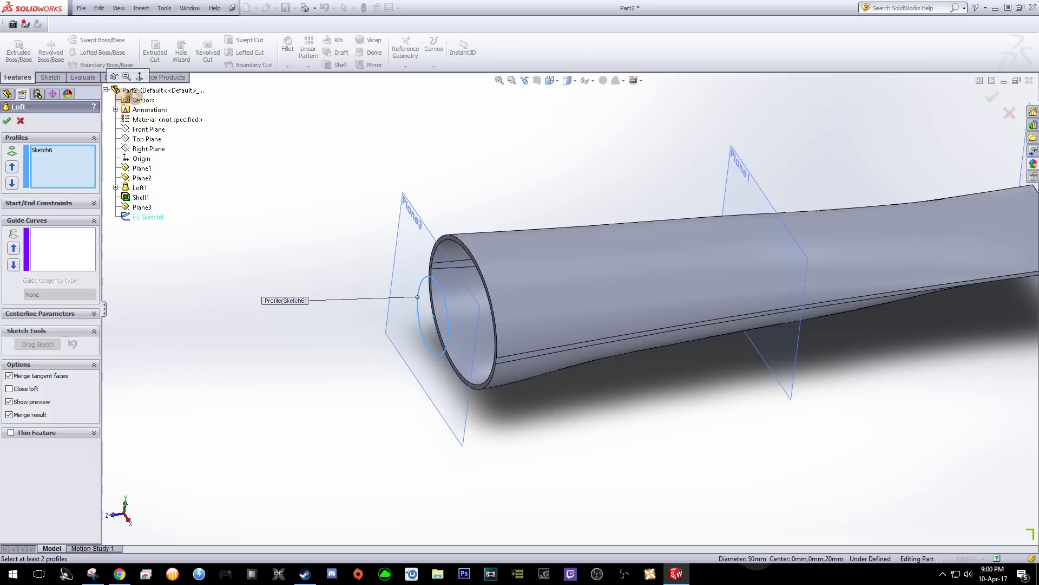
left_click(115, 187)
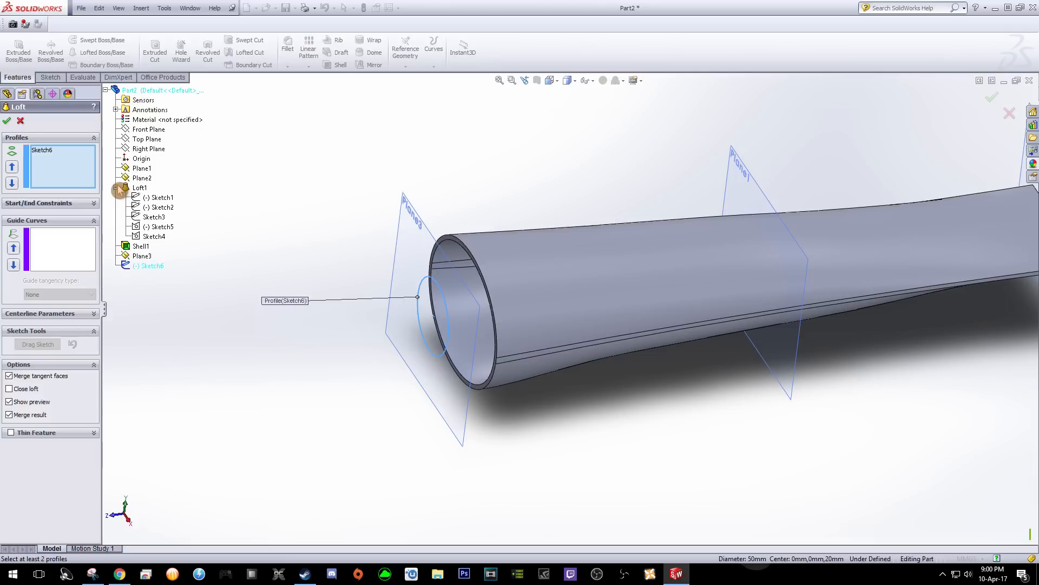
left_click(162, 198)
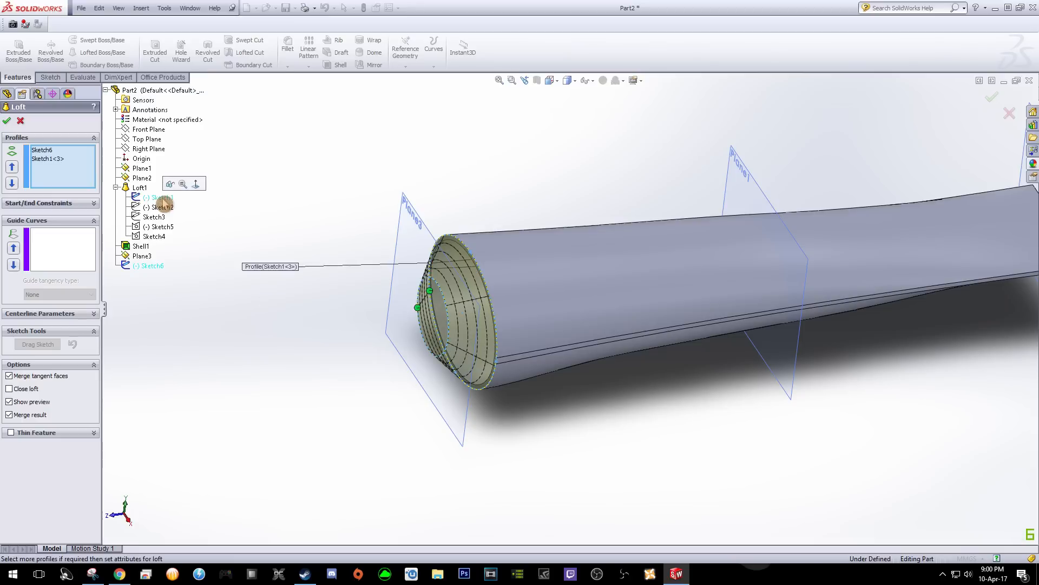
mouse_move(278, 227)
middle_mouse_down()
mouse_move(346, 239)
mouse_move(293, 225)
middle_mouse_up()
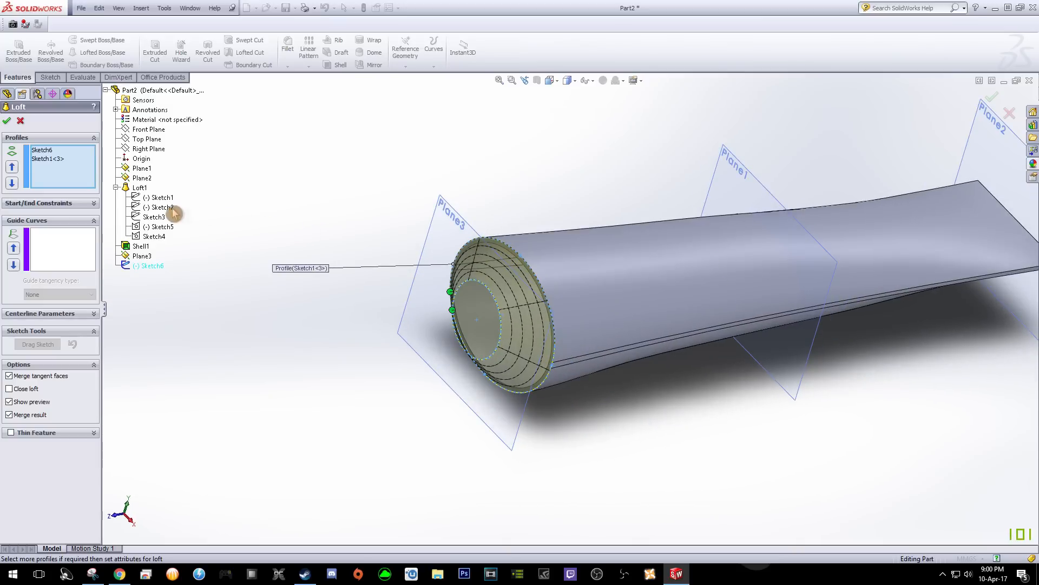
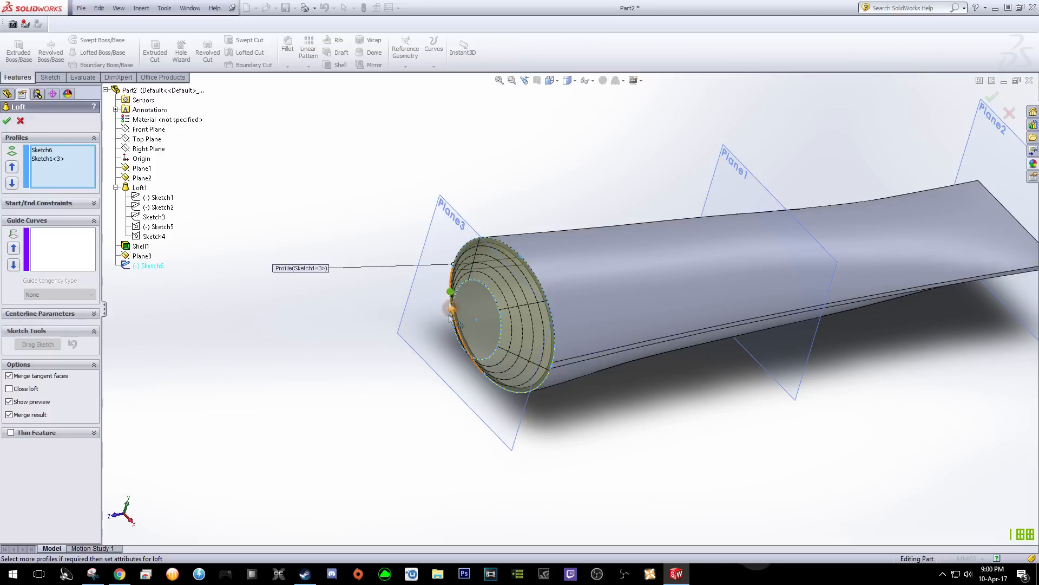
left_click(11, 124)
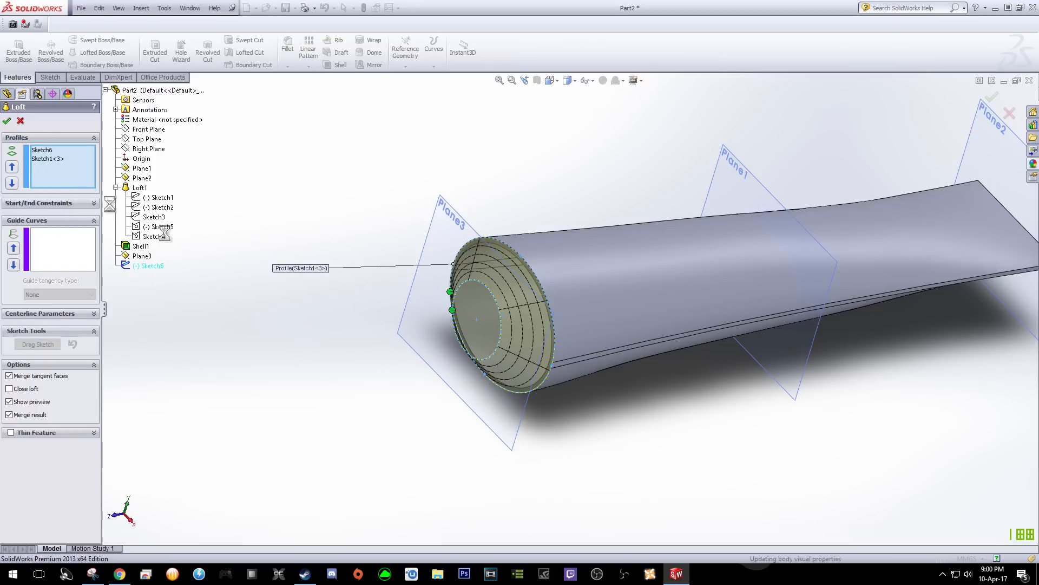
Start a sketch on Plane3 and draw a circle with a 20 mm radius centred on the origin
middle_click_drag(351, 273, 369, 285)
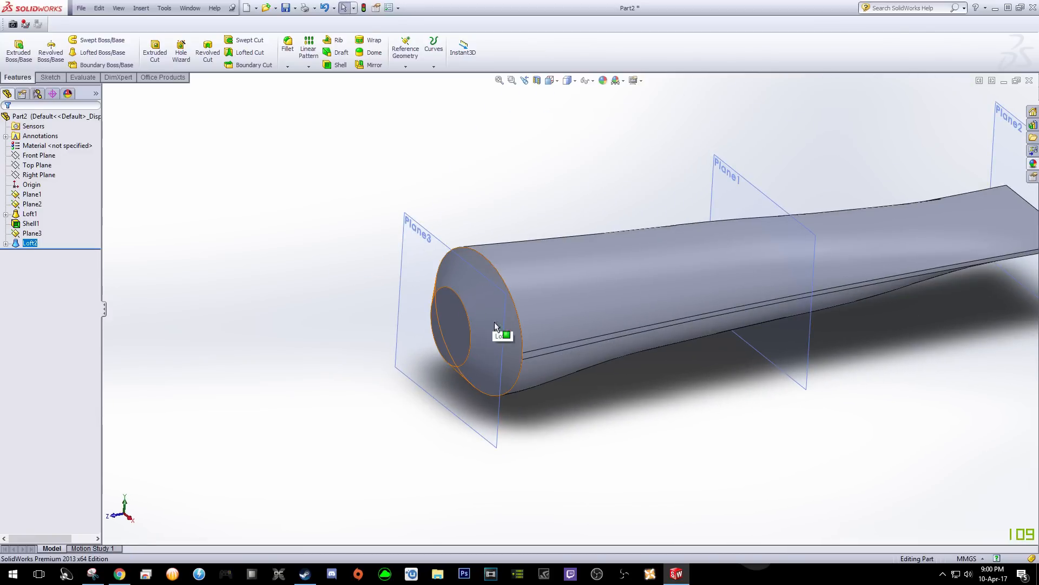
middle_click_drag(488, 373, 501, 354)
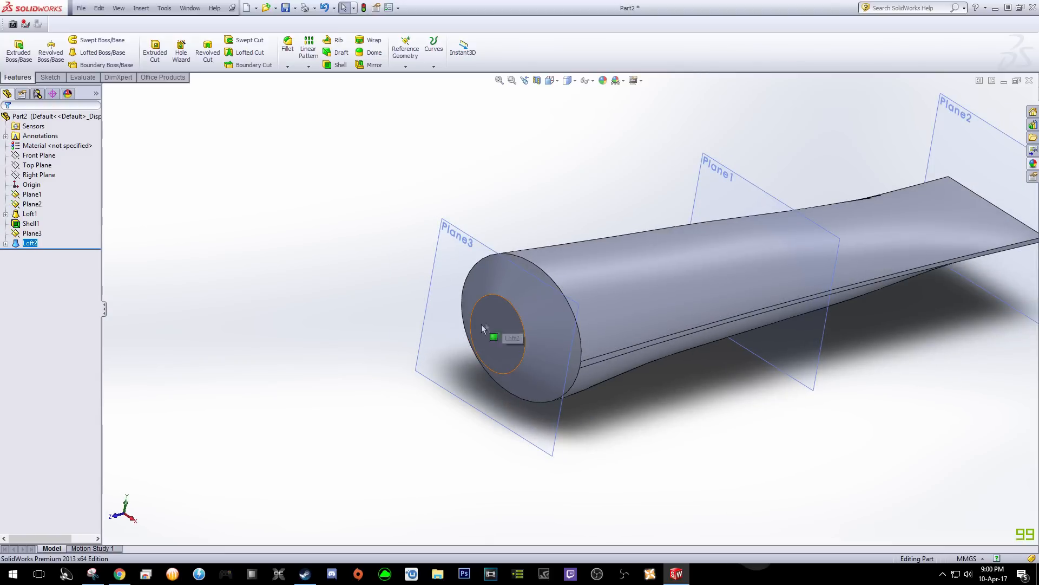
middle_click_drag(294, 287, 308, 280)
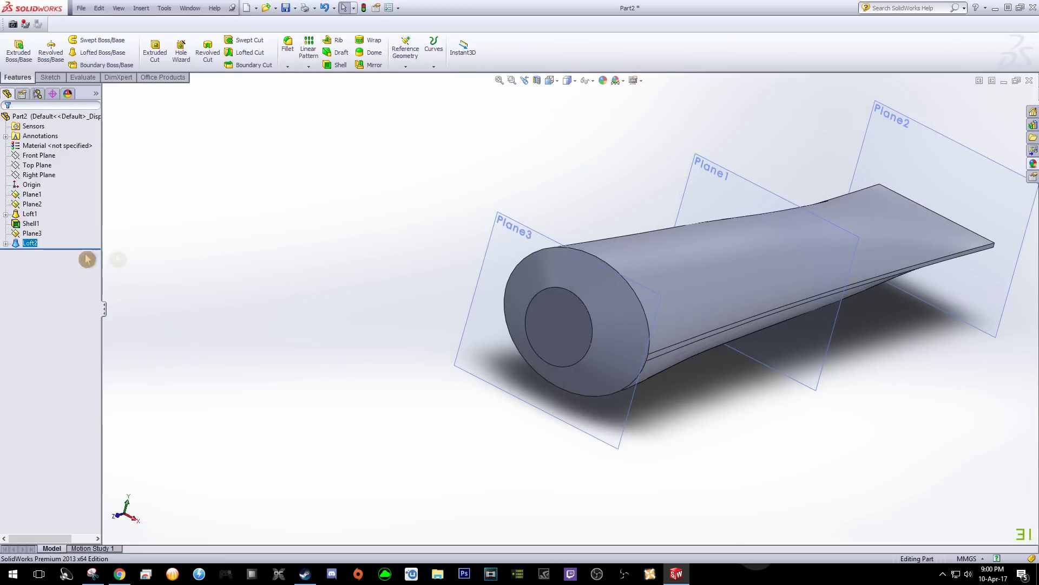
left_click(30, 231)
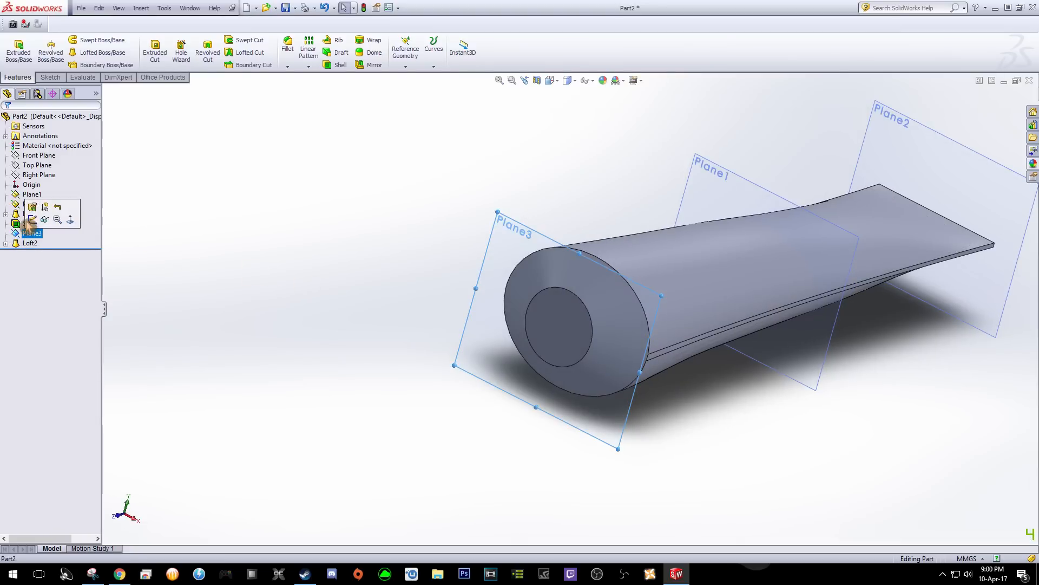
left_click(33, 221)
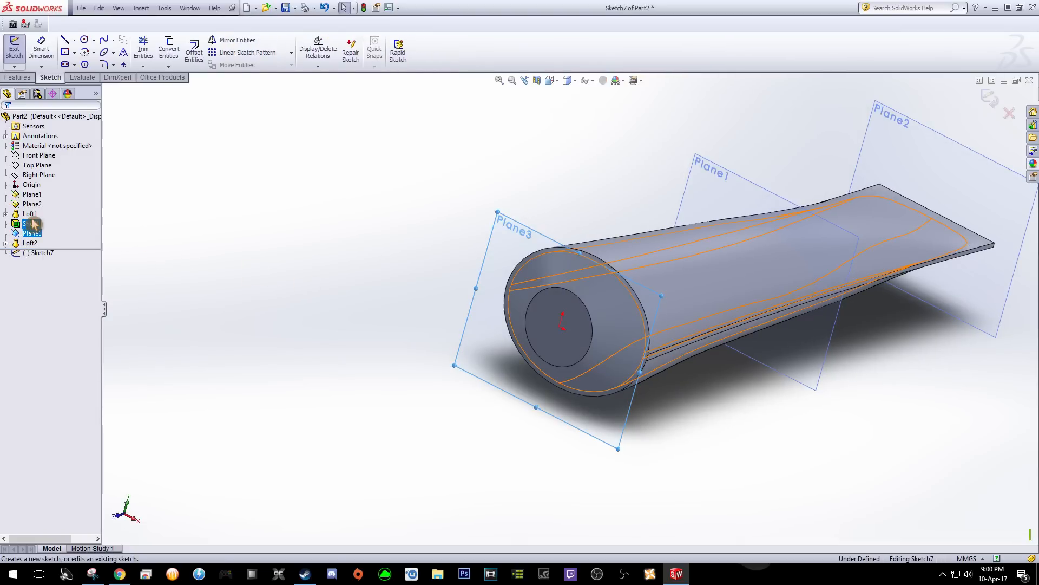
left_click(85, 39)
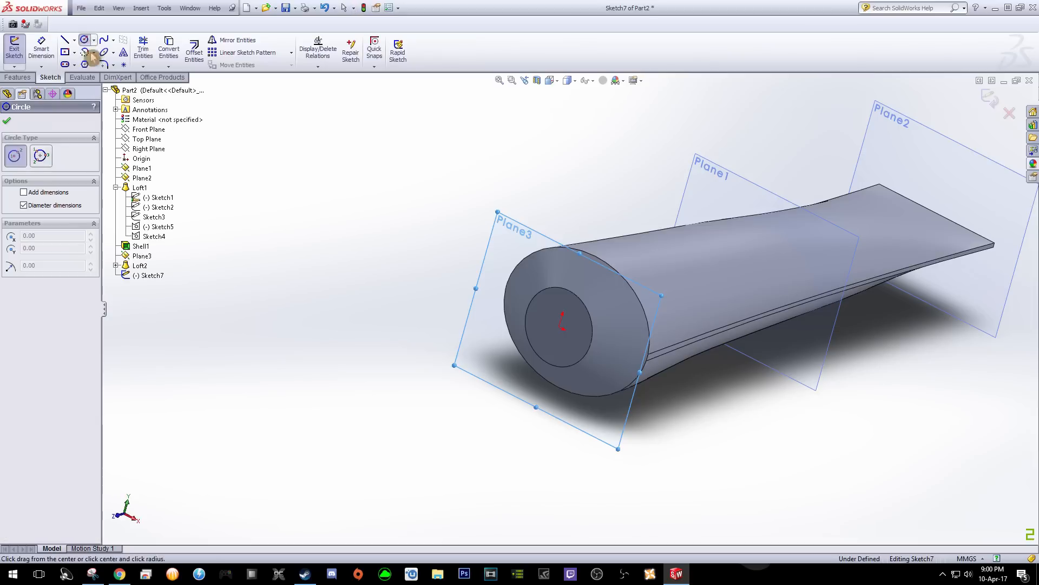
left_click(561, 328)
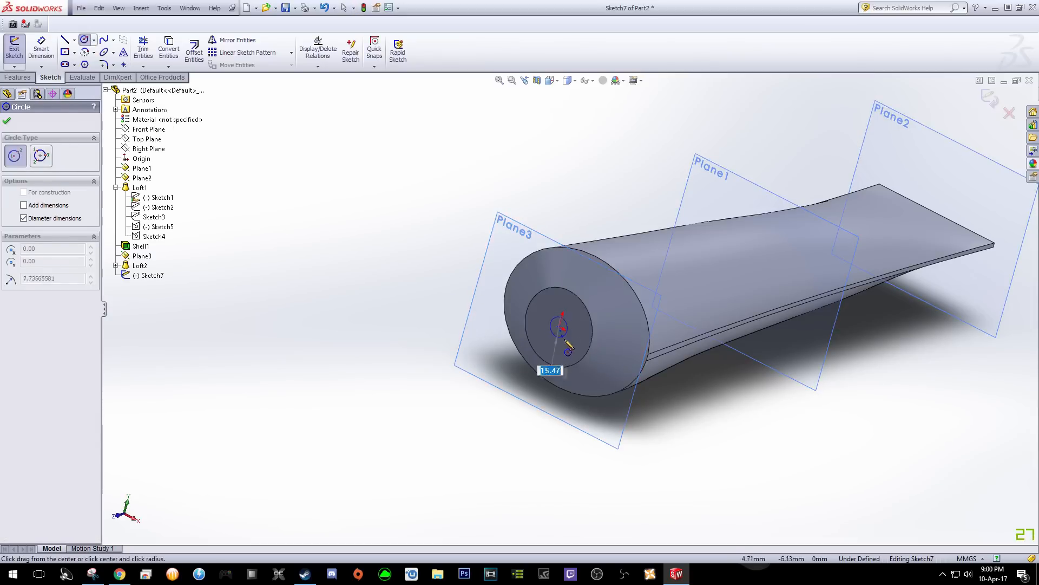
left_click(577, 369)
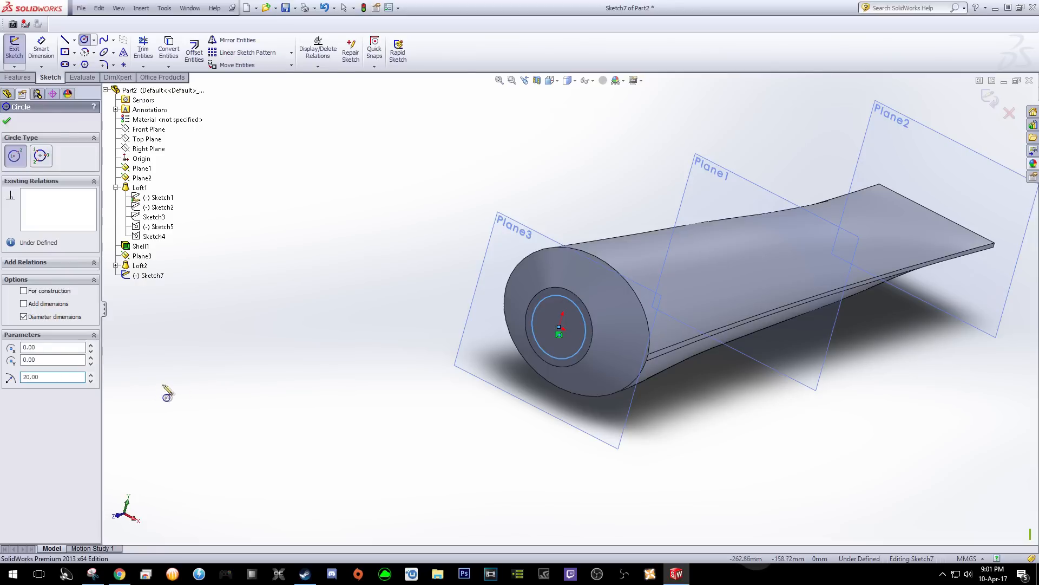
Set the radius of the circle on Plane3 to 15 mm and finish the sketch
middle_click_drag(340, 302, 364, 308)
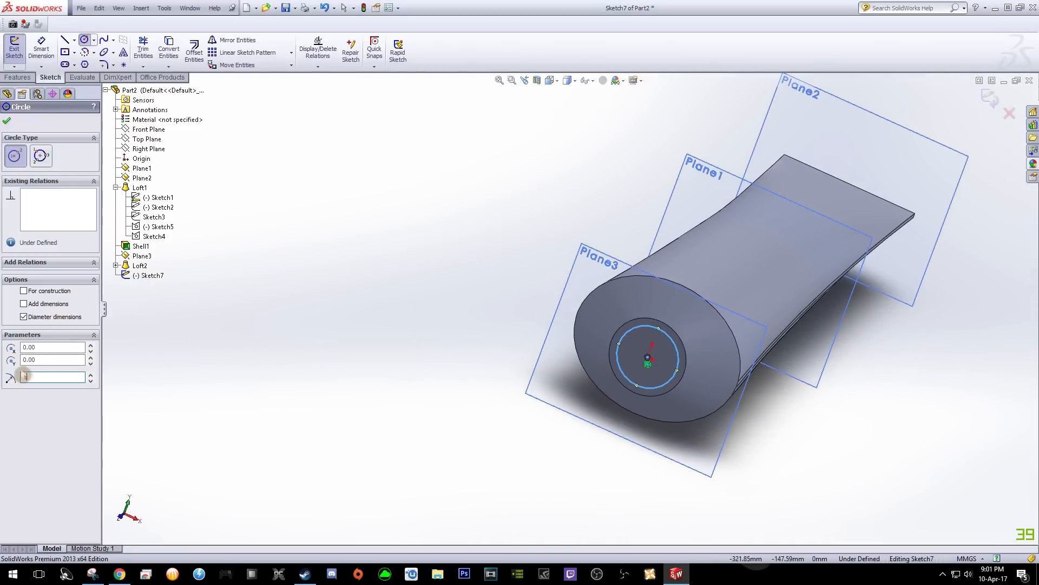
key("Return")
middle_click_drag(383, 355, 348, 311)
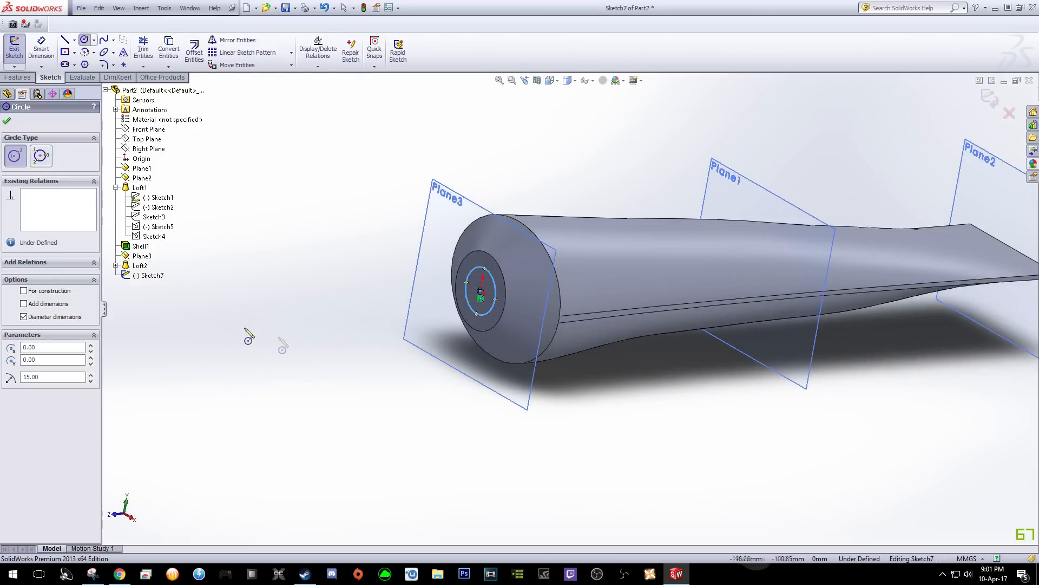
left_click(6, 122)
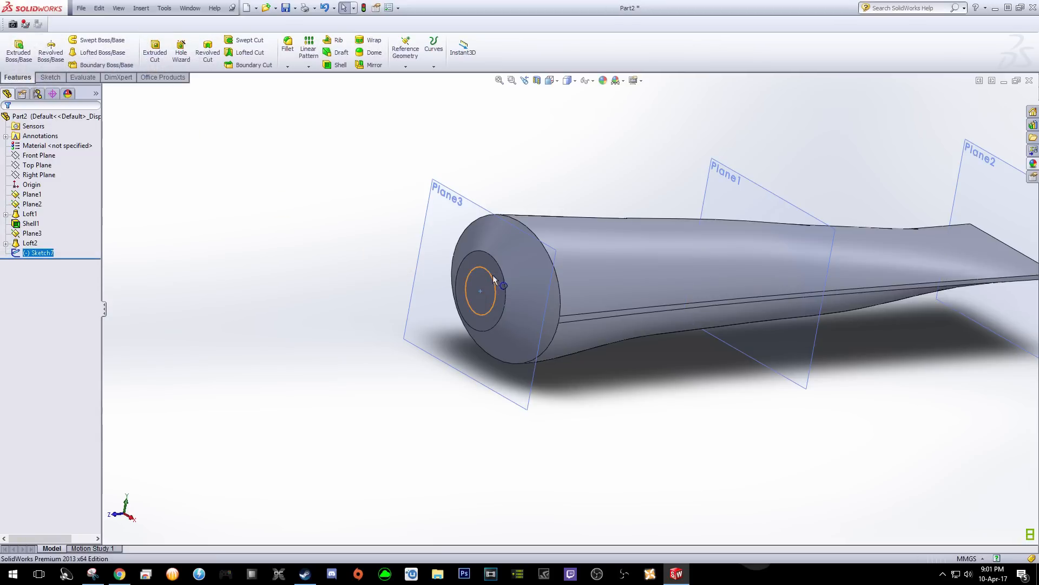
Cut-extrude the 15 mm radius circle 20 mm deep into the tube's shoulder as a blind cut
middle_click_drag(343, 251, 502, 301)
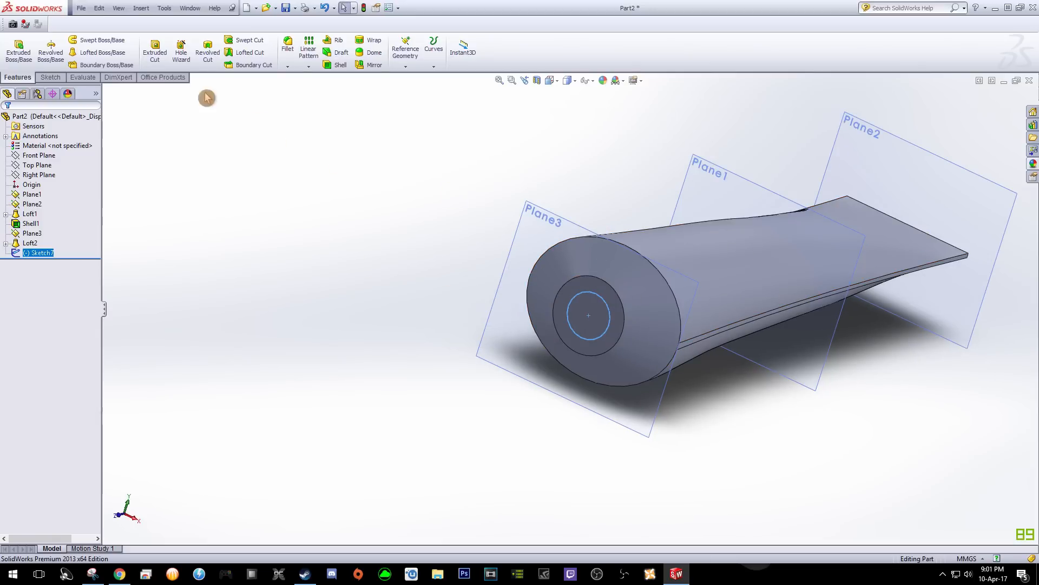
left_click(158, 66)
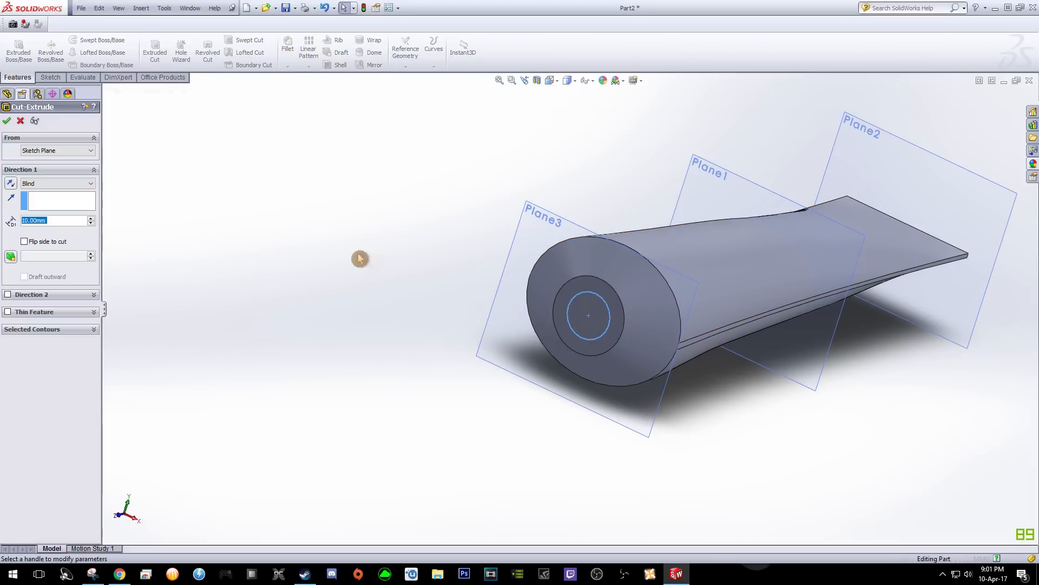
mouse_move(427, 269)
middle_mouse_down()
mouse_move(389, 272)
mouse_move(399, 274)
middle_mouse_up()
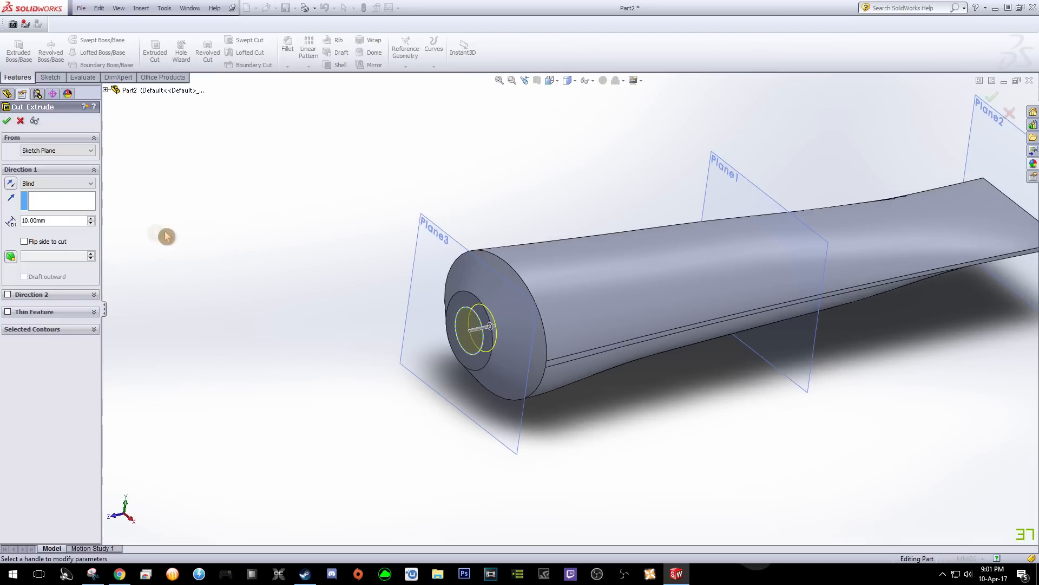
left_click(90, 218)
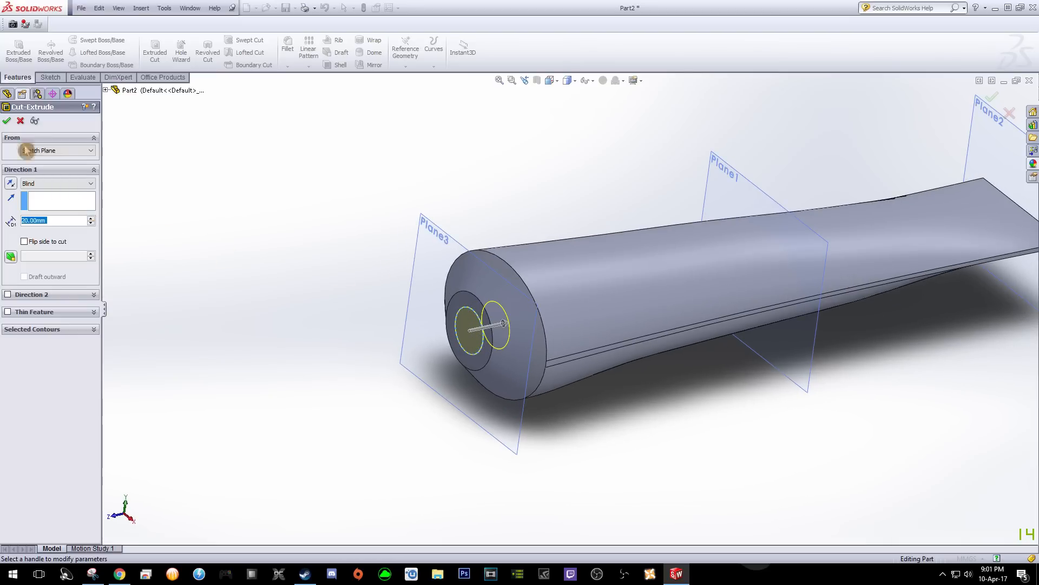
left_click(7, 120)
Examine the opening cut in the shoulder from several directions and return to the isometric view
middle_click_drag(315, 294, 529, 311)
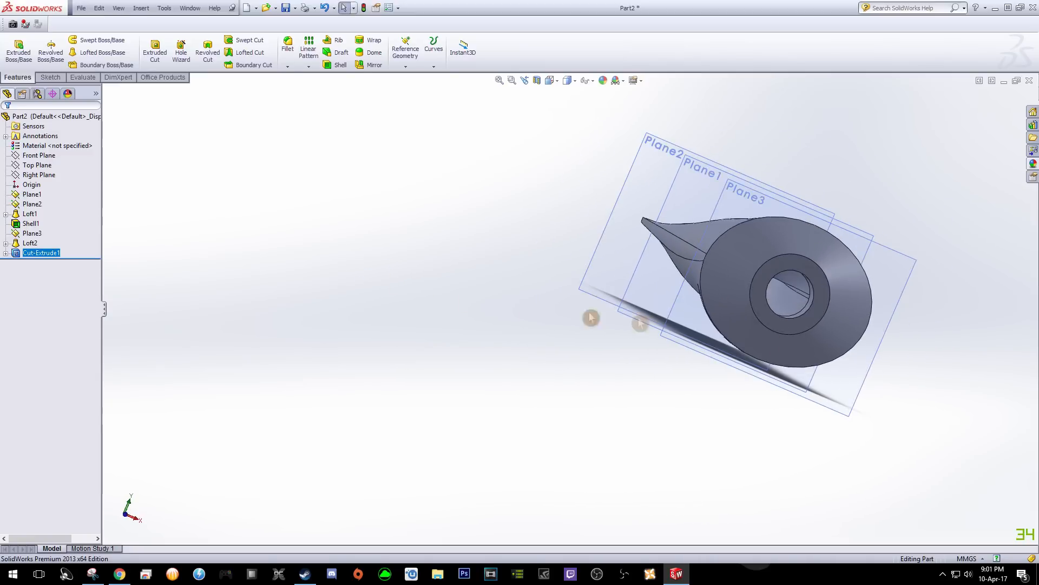
scroll(782, 315, "down", 3)
scroll(781, 315, "down", 2)
middle_click_drag(784, 316, 673, 309)
scroll(674, 305, "up", 7)
key("space")
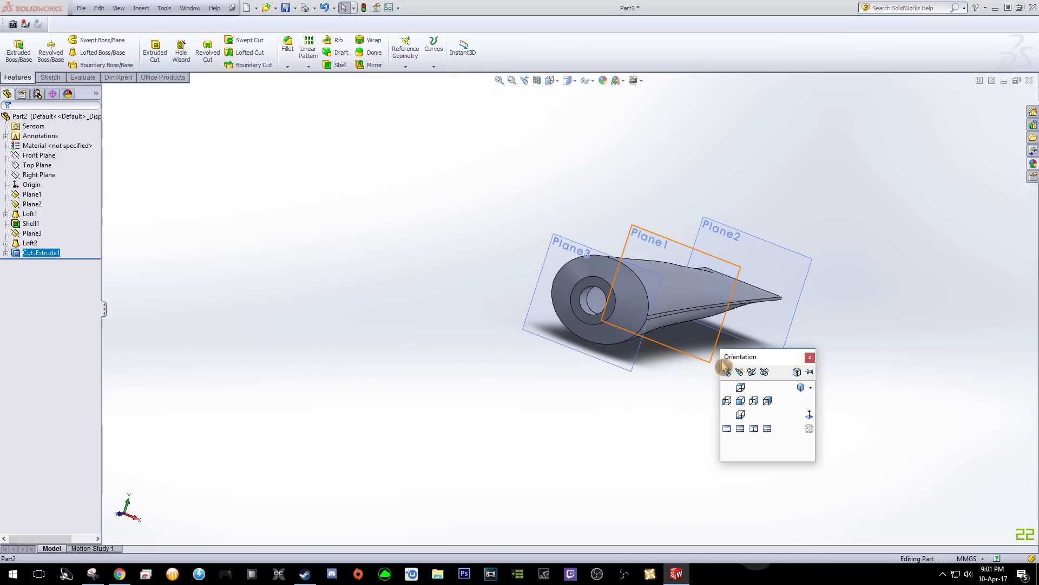
left_click(799, 388)
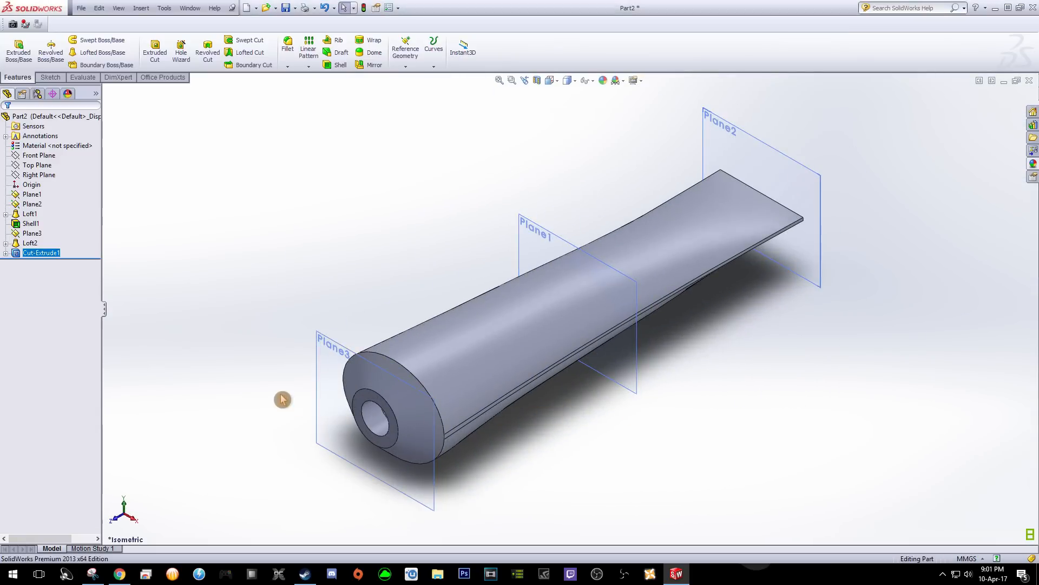
scroll(282, 400, "down", 2)
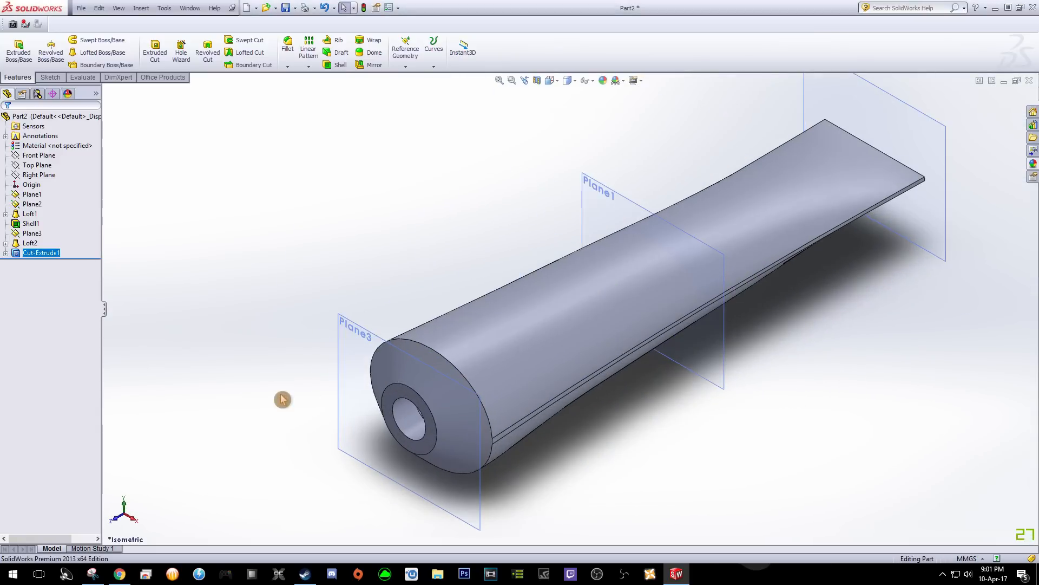
Sketch a circle with a radius of about 20 mm on Plane3, centred on the origin, and finish the sketch
left_click(32, 234)
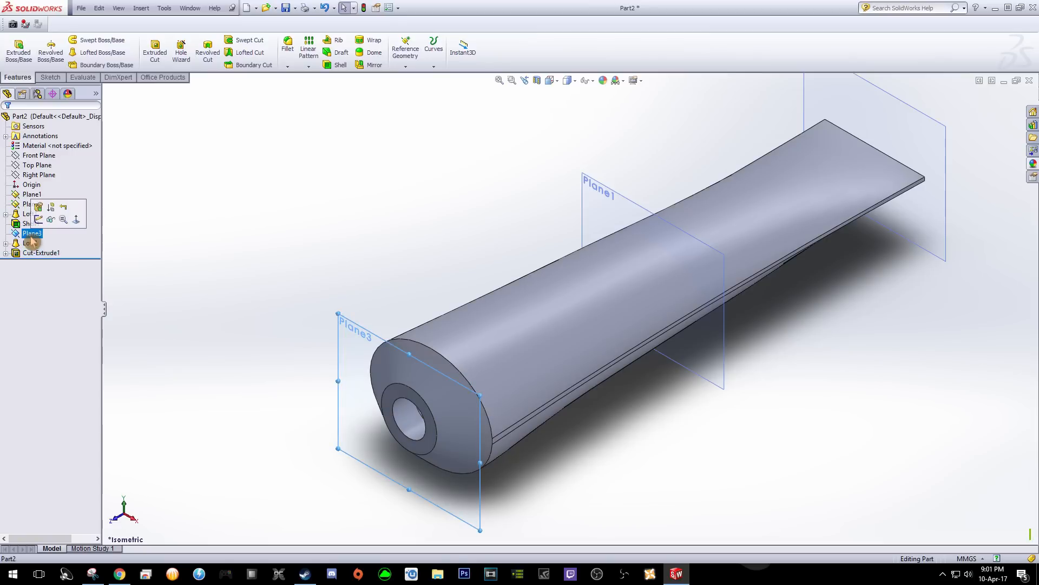
left_click(38, 220)
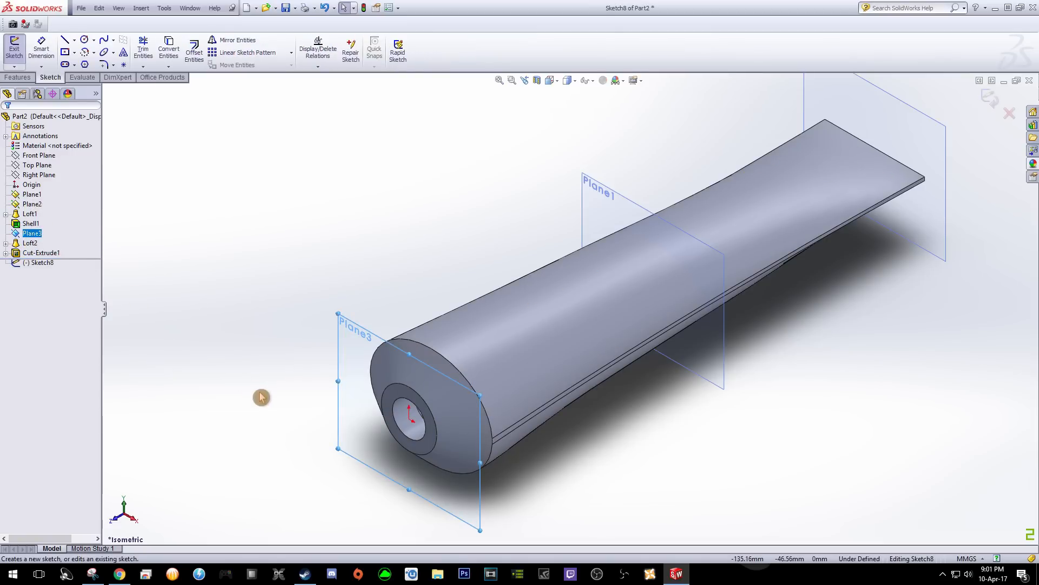
scroll(272, 402, "down", 1)
scroll(325, 413, "up", 1)
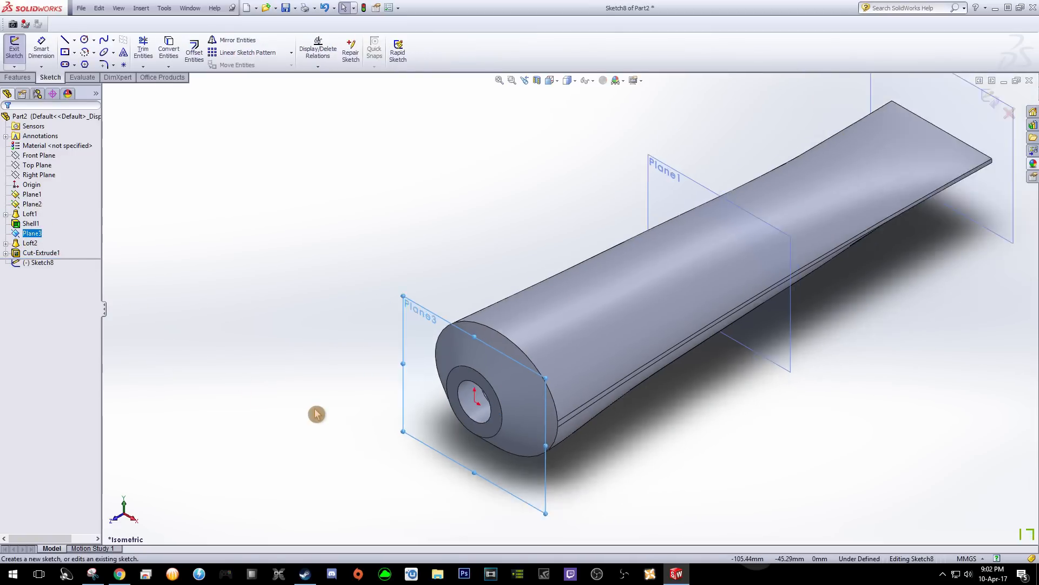
scroll(317, 413, "down", 2)
scroll(317, 413, "up", 2)
scroll(649, 417, "down", 1)
scroll(647, 414, "up", 1)
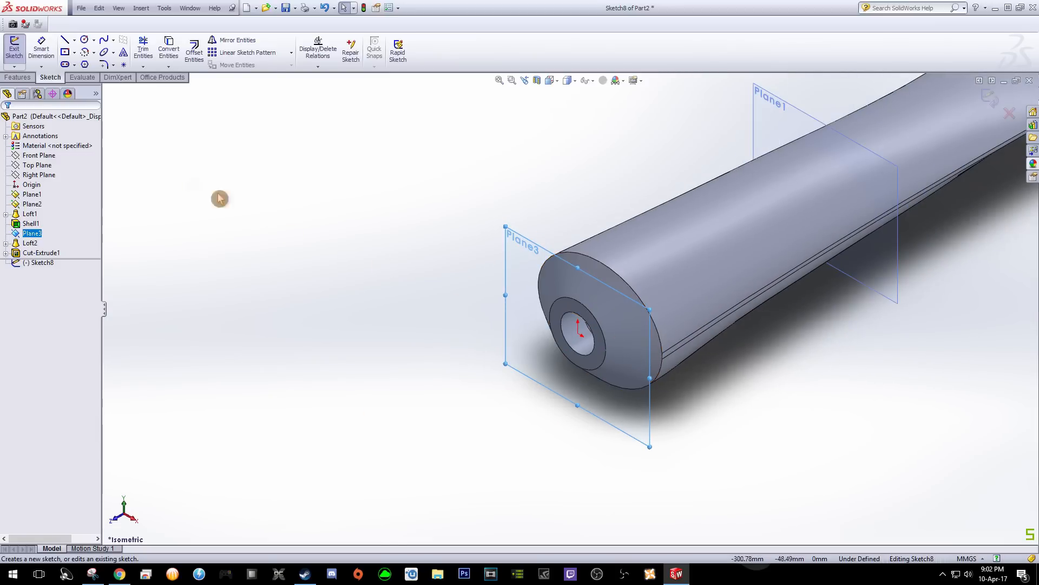
left_click(84, 41)
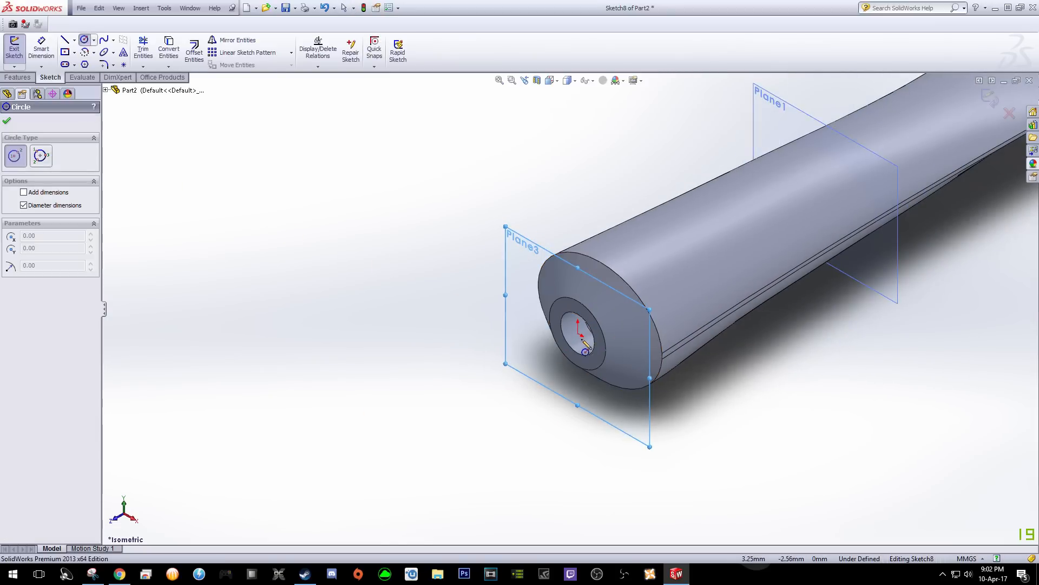
left_click(578, 333)
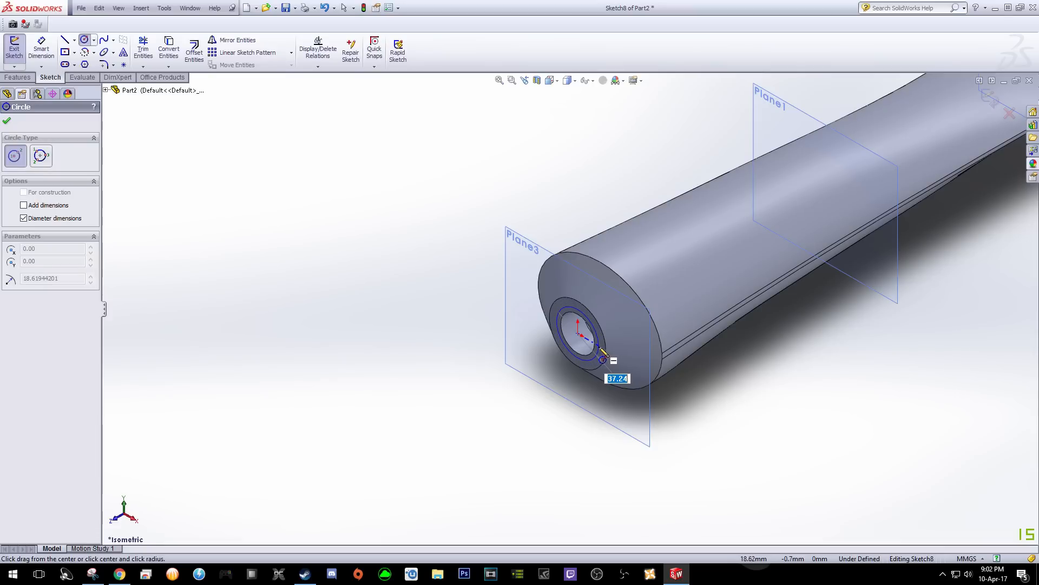
left_click(605, 358)
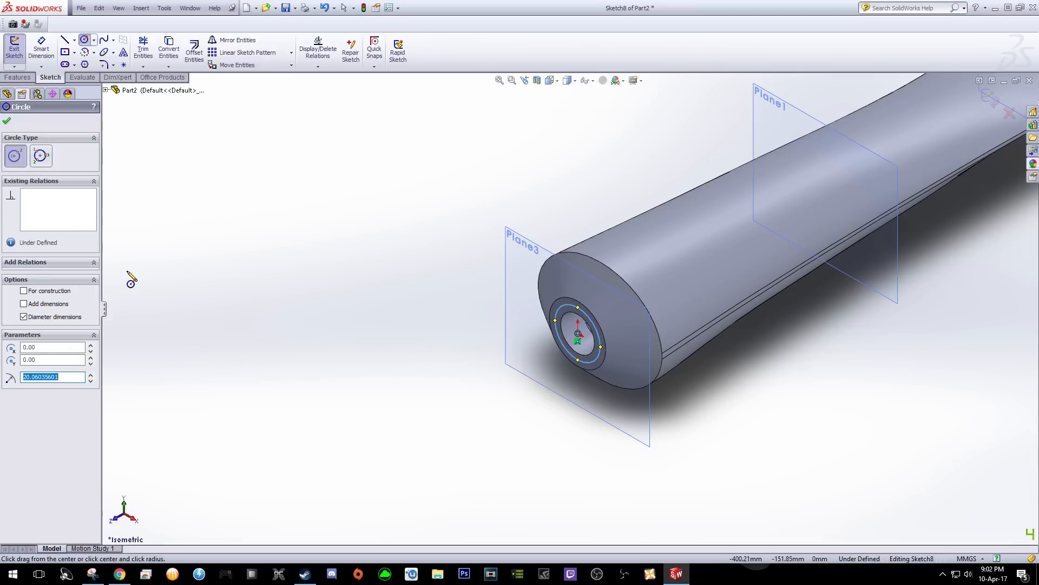
left_click(7, 121)
left_click(14, 50)
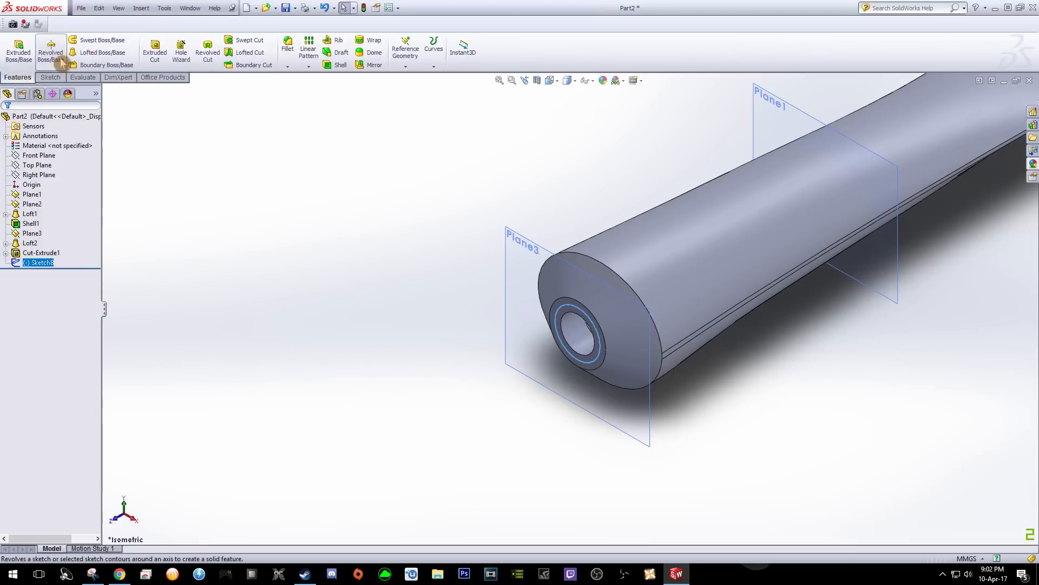
Start a blind boss extrusion of the new circle outward from the shoulder, with an inward draft of 5 degrees
left_click(21, 54)
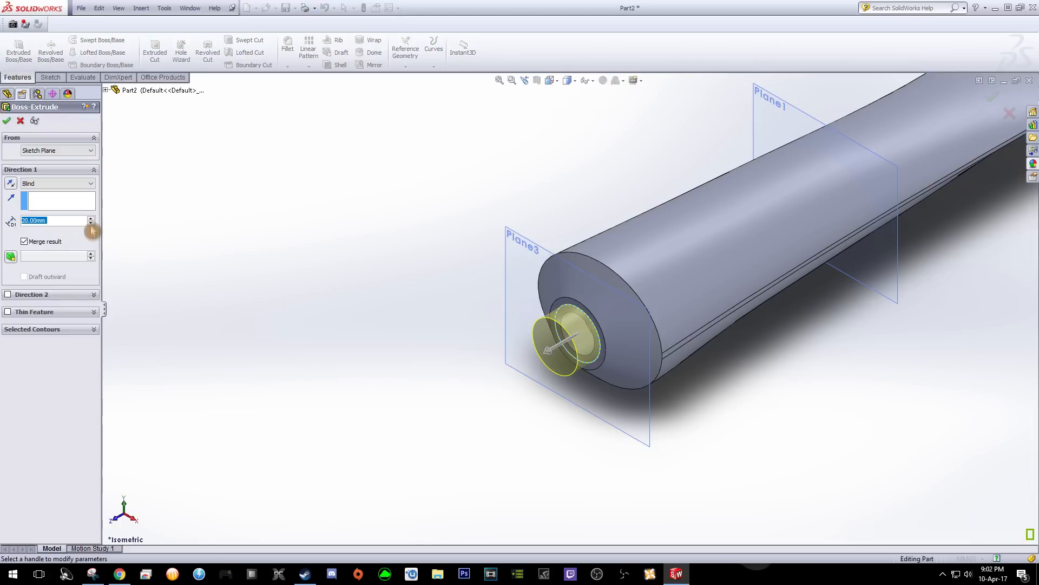
left_click(10, 256)
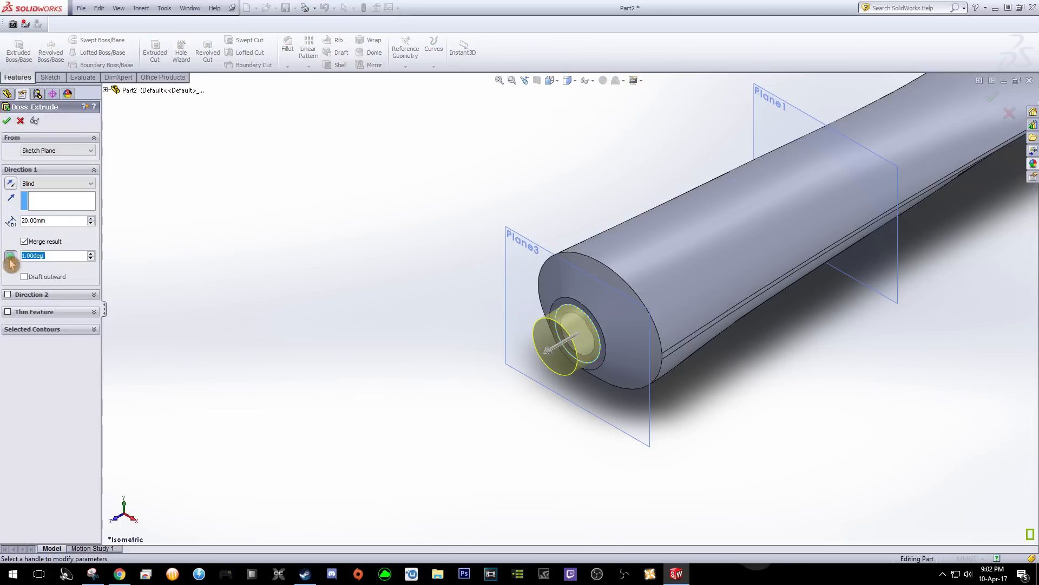
left_click(91, 253)
left_click(91, 253)
left_click(91, 253)
middle_click_drag(406, 332, 382, 331)
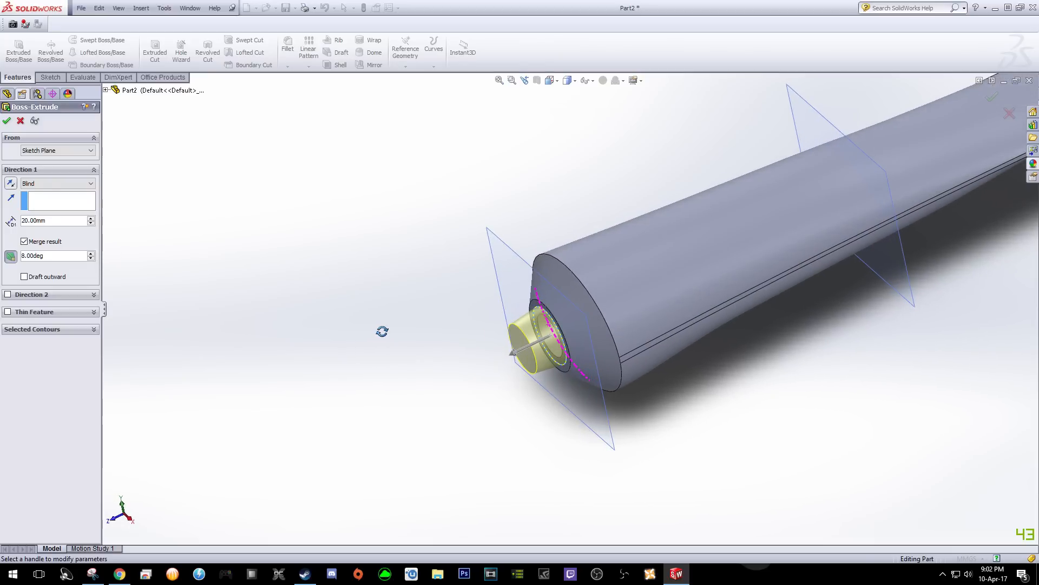
scroll(385, 334, "down", 1)
scroll(485, 350, "down", 1)
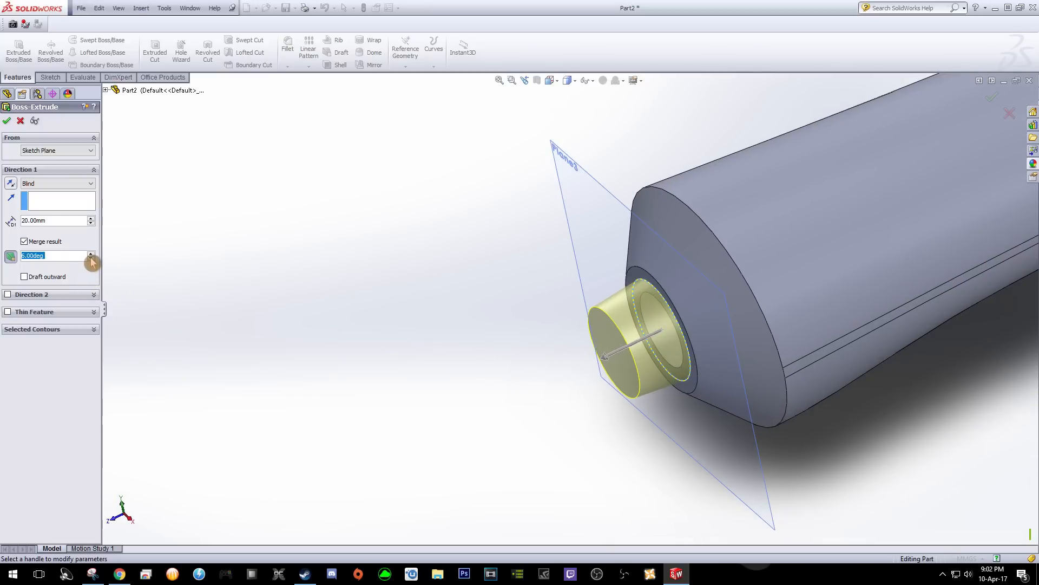
middle_click_drag(255, 326, 308, 278)
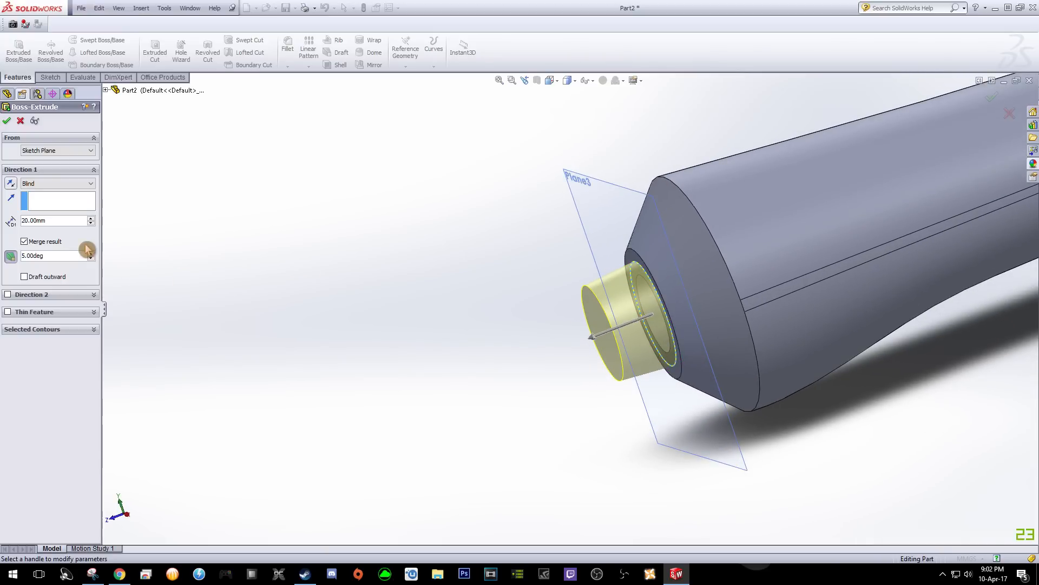
Set the neck extrusion's depth to 25 mm and complete the feature
left_click(91, 219)
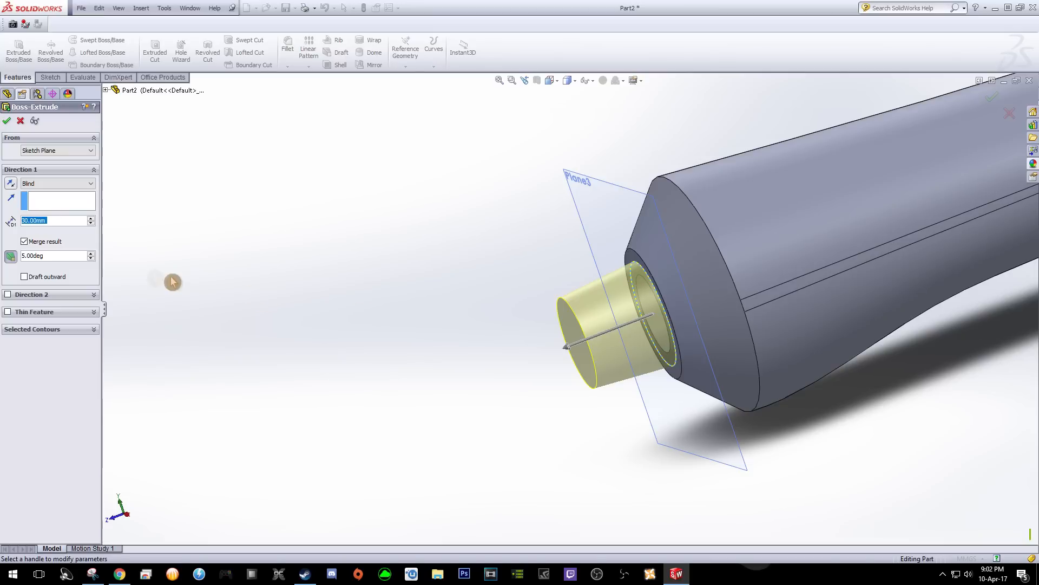
type("25")
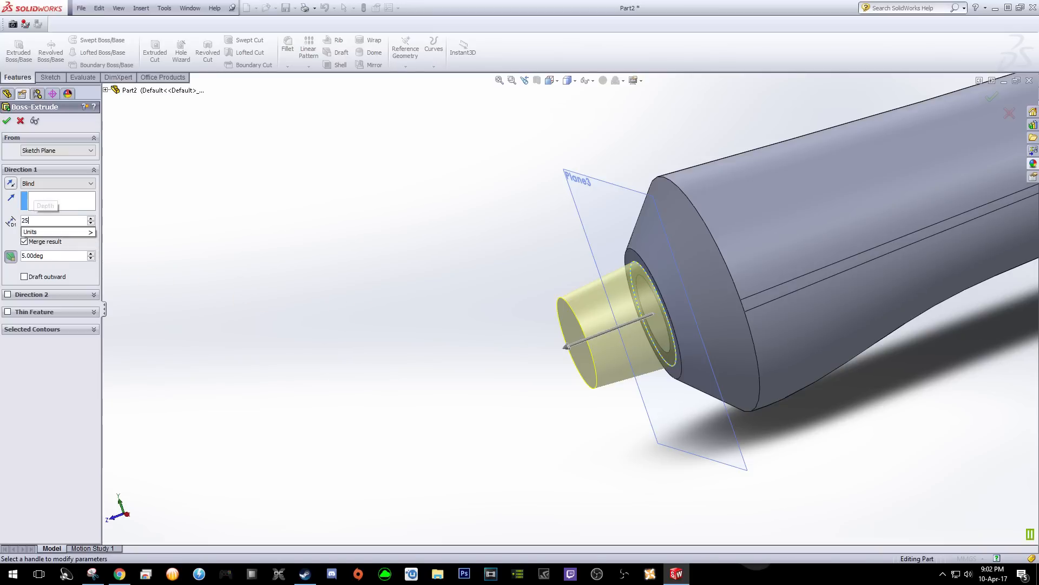
key("Return")
scroll(433, 342, "up", 2)
middle_click_drag(433, 342, 494, 323)
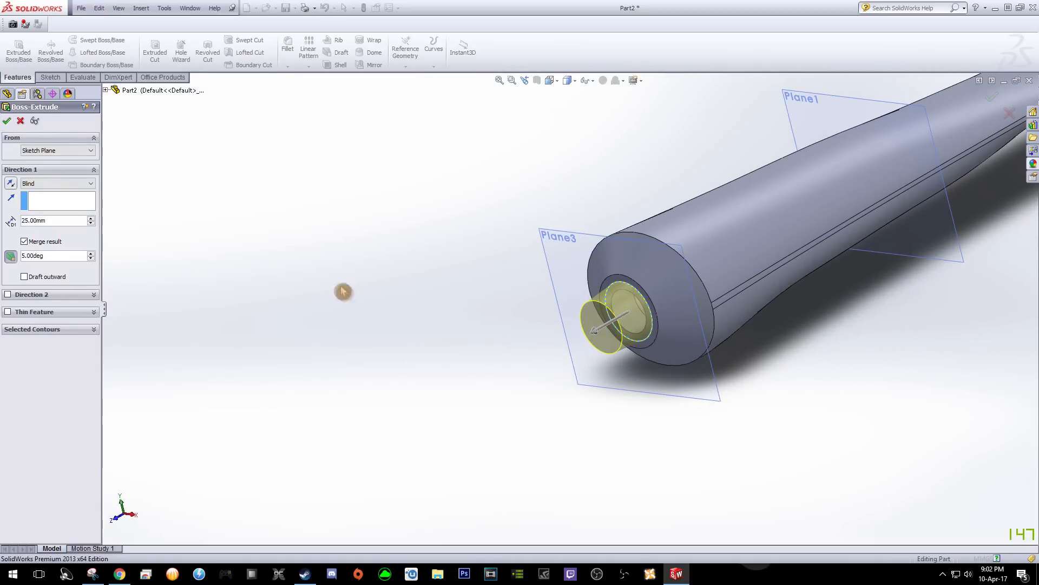
Start a new sketch on the flat end face of the tapered neck
middle_click_drag(448, 315, 557, 324)
scroll(644, 355, "up", 3)
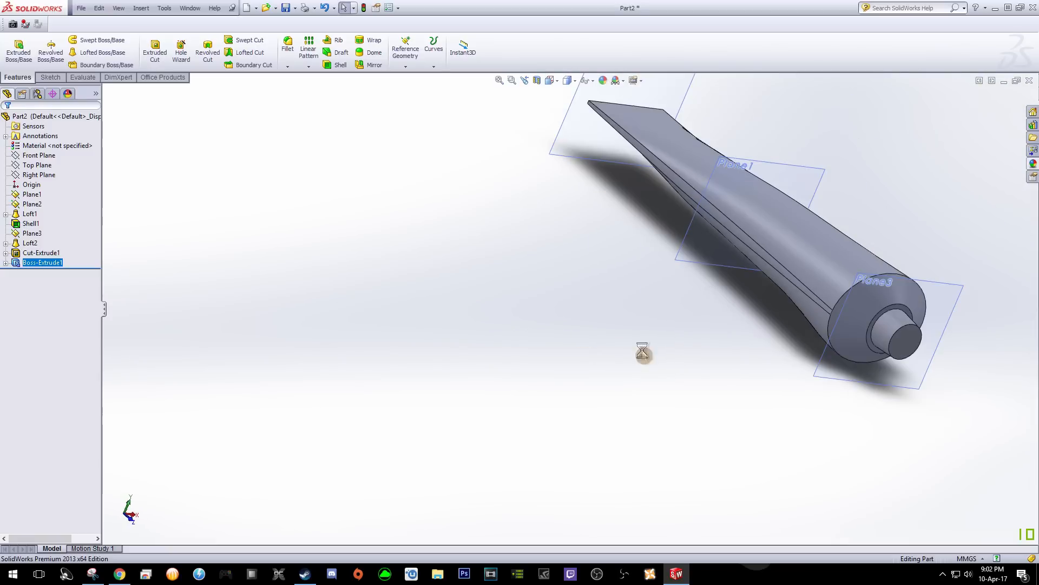
middle_click_drag(946, 358, 780, 376)
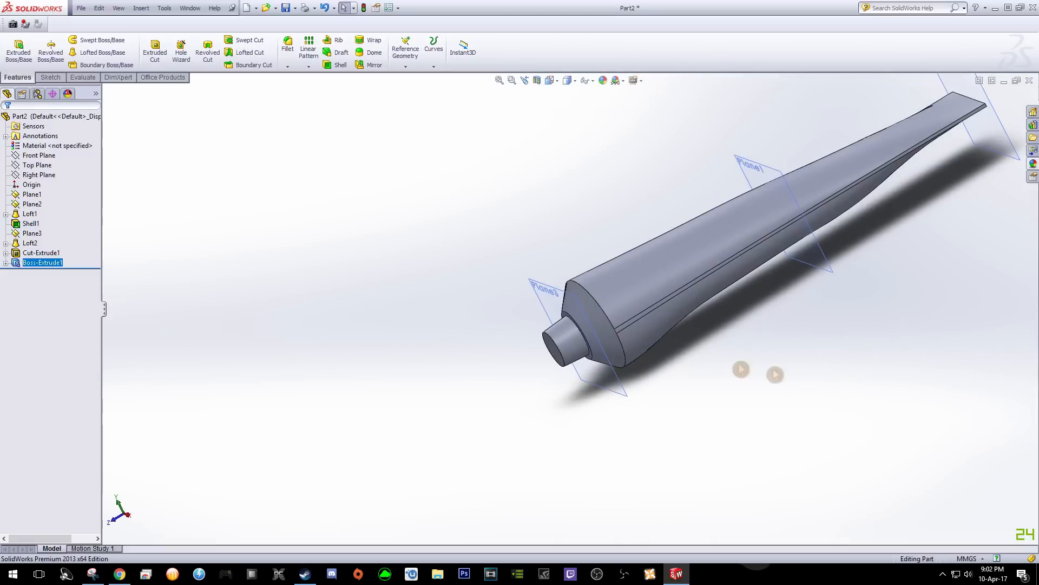
scroll(563, 358, "down", 4)
mouse_move(571, 357)
middle_mouse_down()
mouse_move(506, 374)
mouse_move(563, 346)
middle_mouse_up()
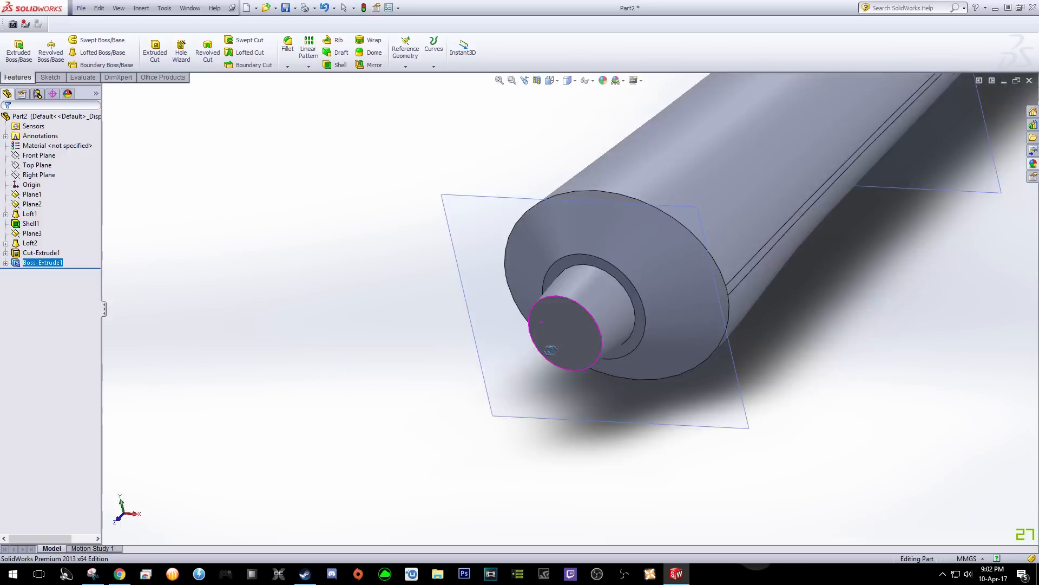
scroll(560, 332, "down", 3)
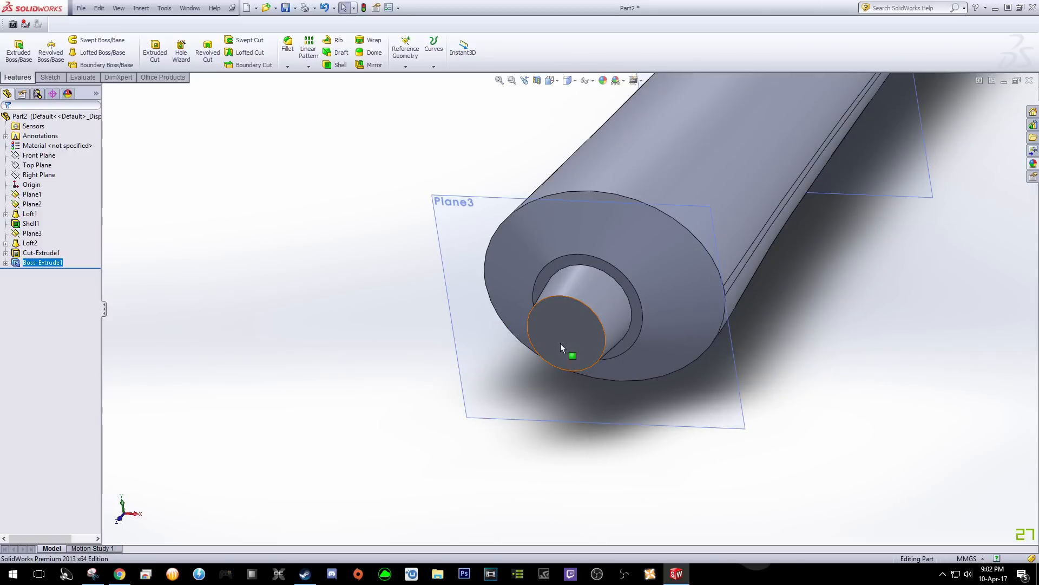
left_click(561, 347)
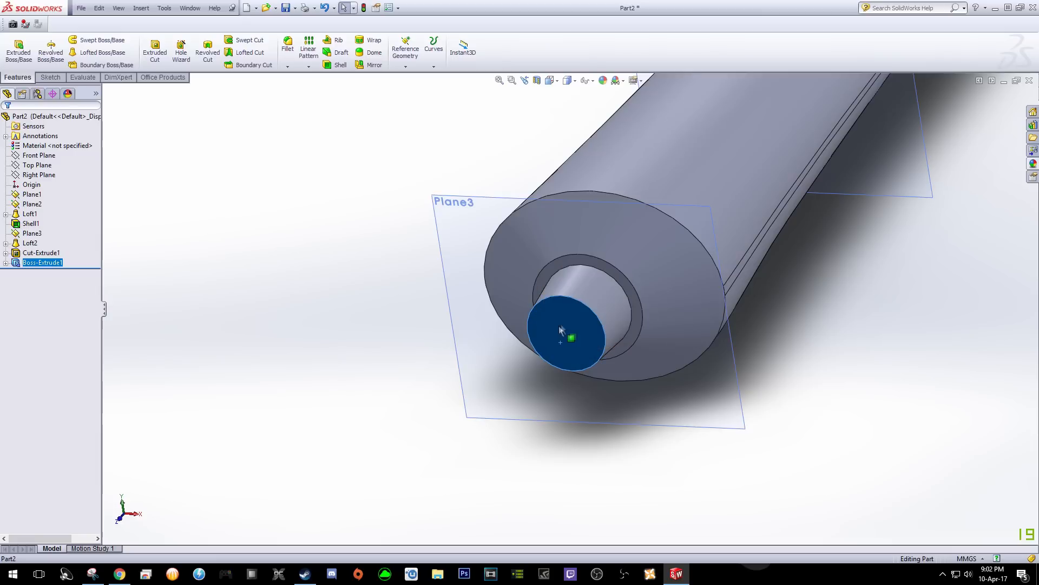
right_click(571, 339)
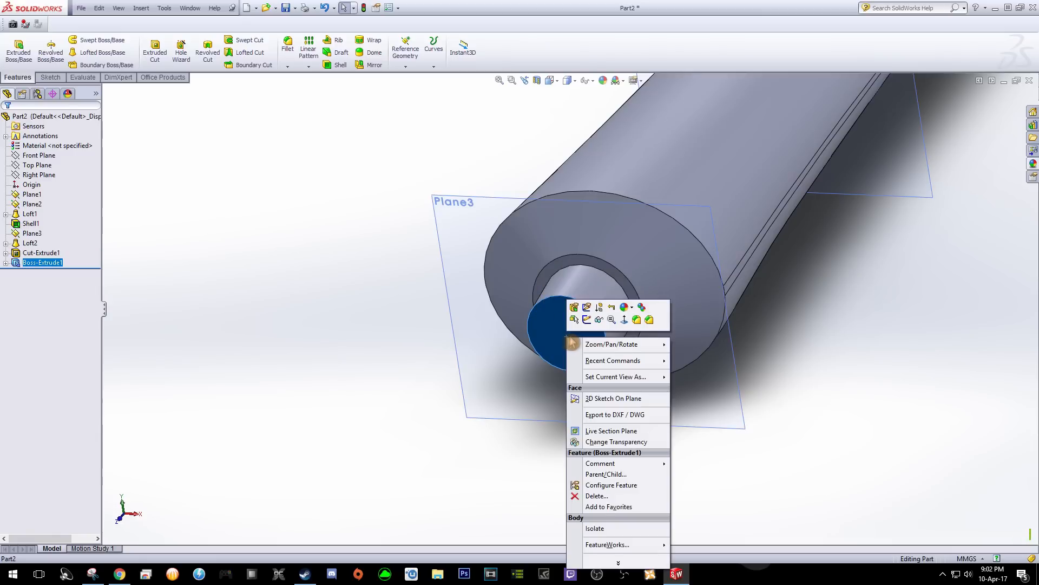
left_click(588, 308)
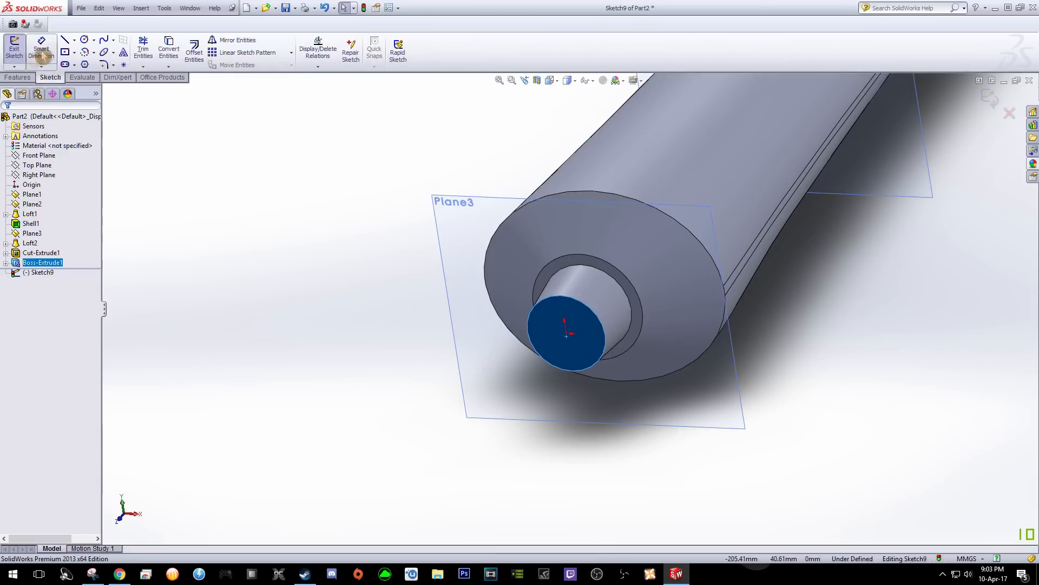
Sketch a circle with a radius of 12.5 mm centred on the origin of the neck's end face, and finish the sketch
left_click(83, 39)
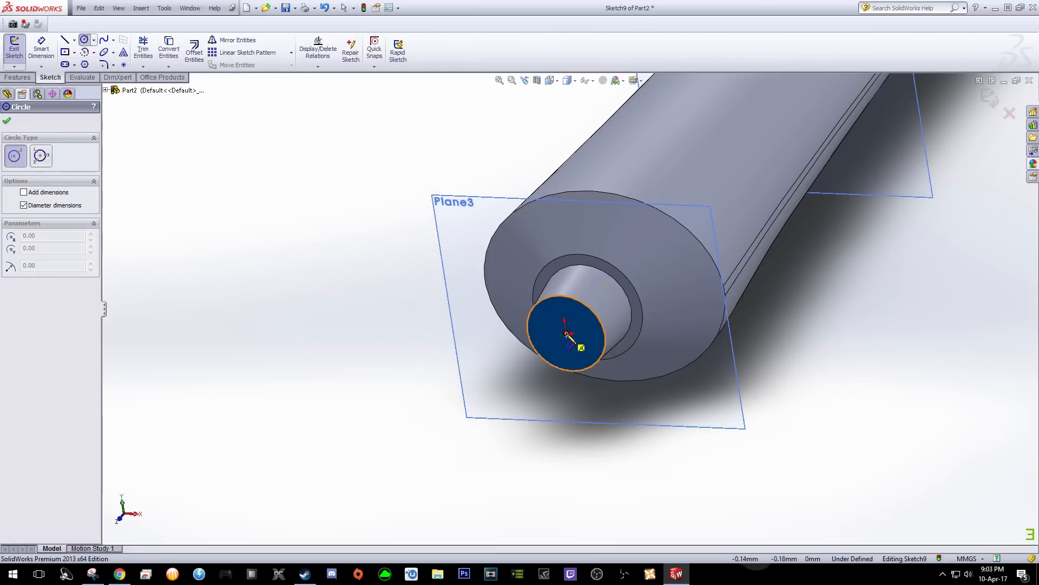
left_click(565, 335)
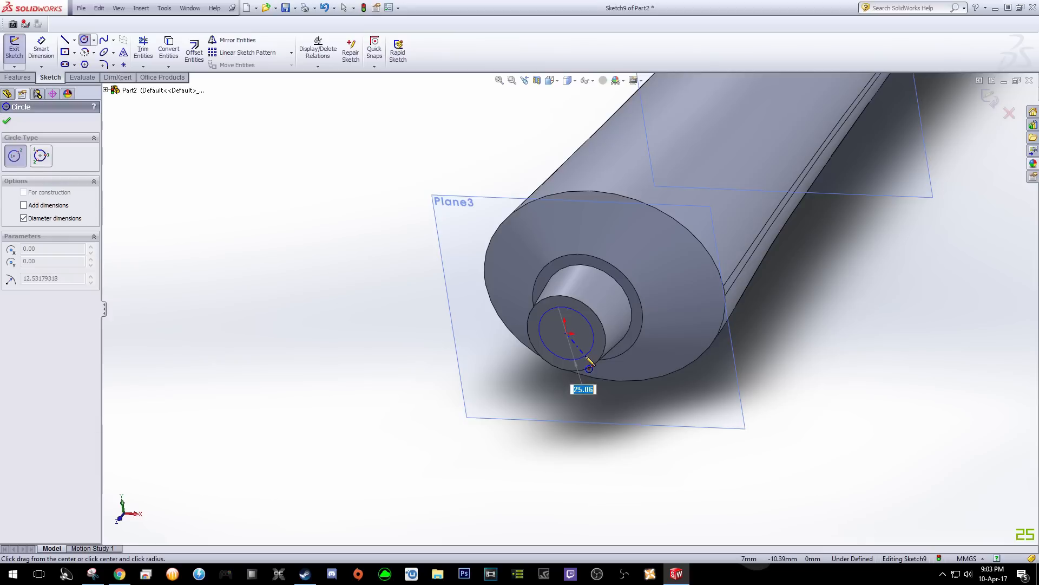
left_click(588, 367)
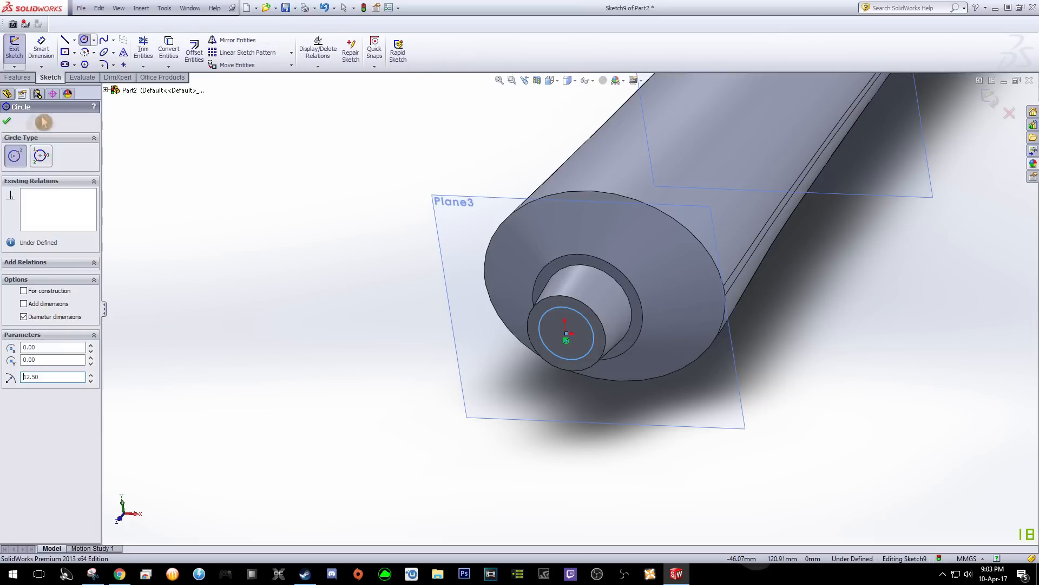
left_click(7, 121)
left_click(14, 49)
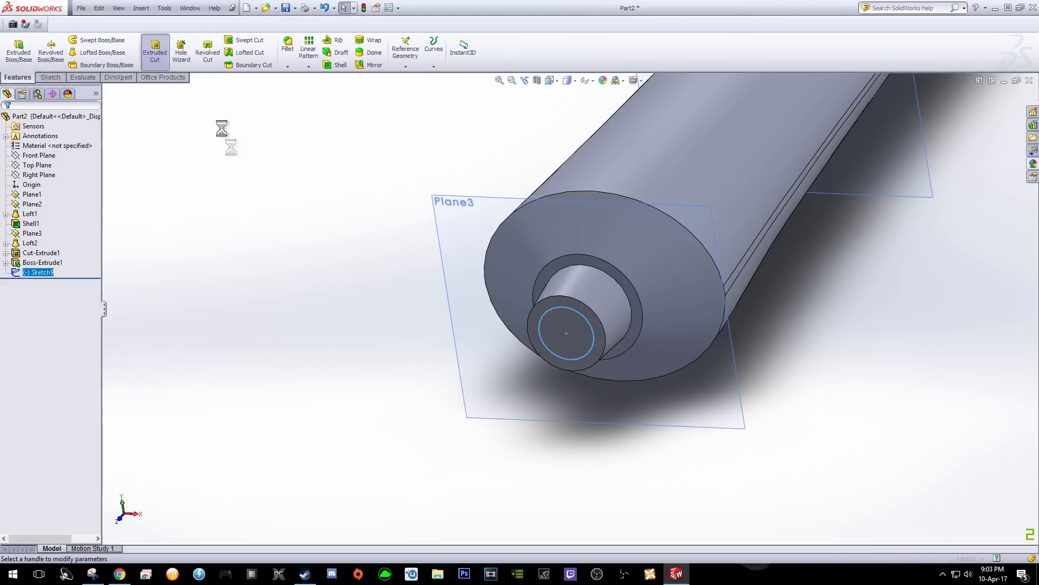
Cut the circle into the neck as a blind extruded cut with a depth of 5 mm
left_click(155, 50)
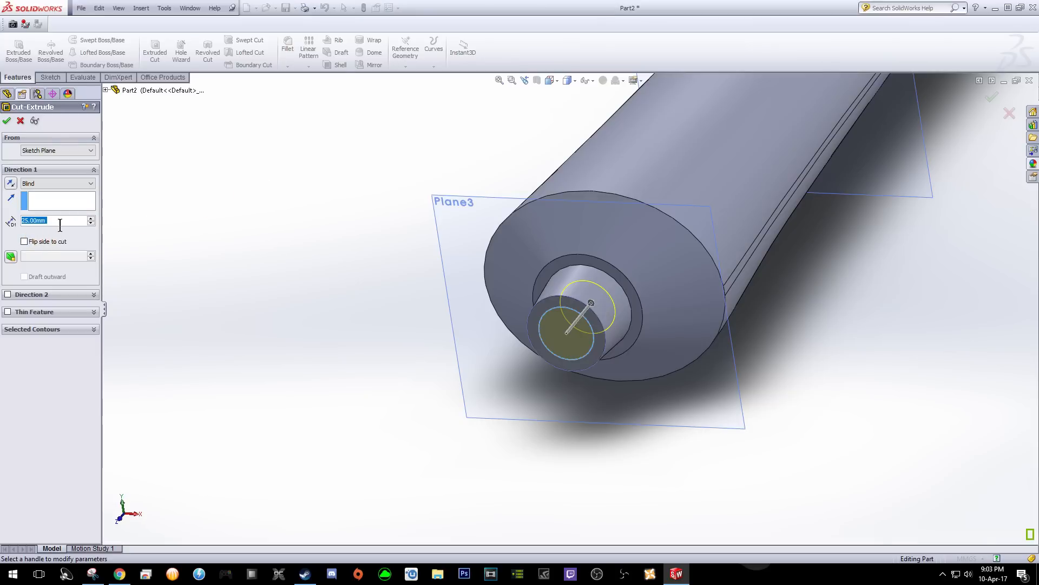
left_click_drag(25, 222, 51, 232)
type("5")
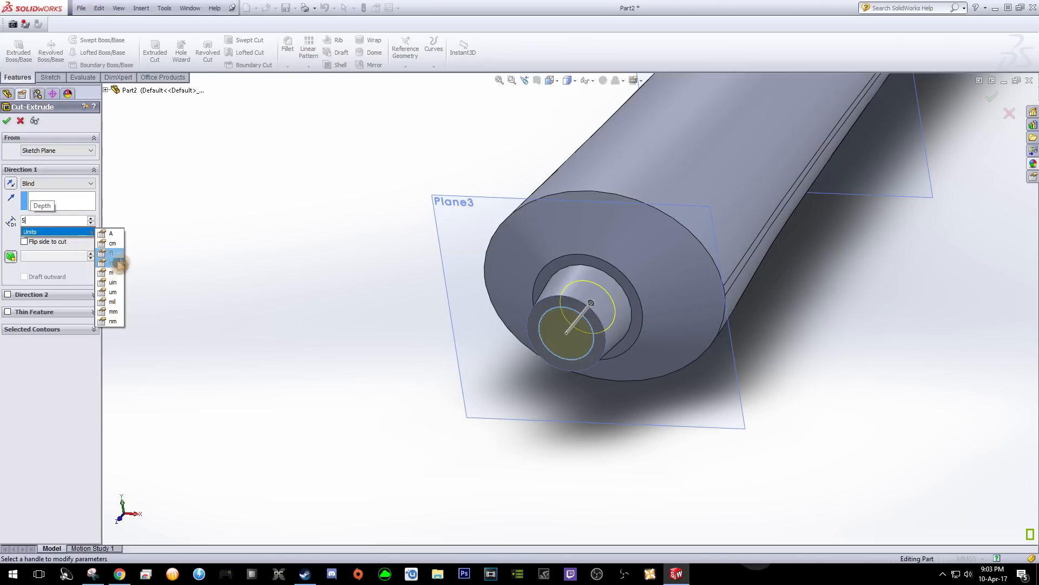
left_click(113, 311)
middle_click_drag(348, 251, 317, 260)
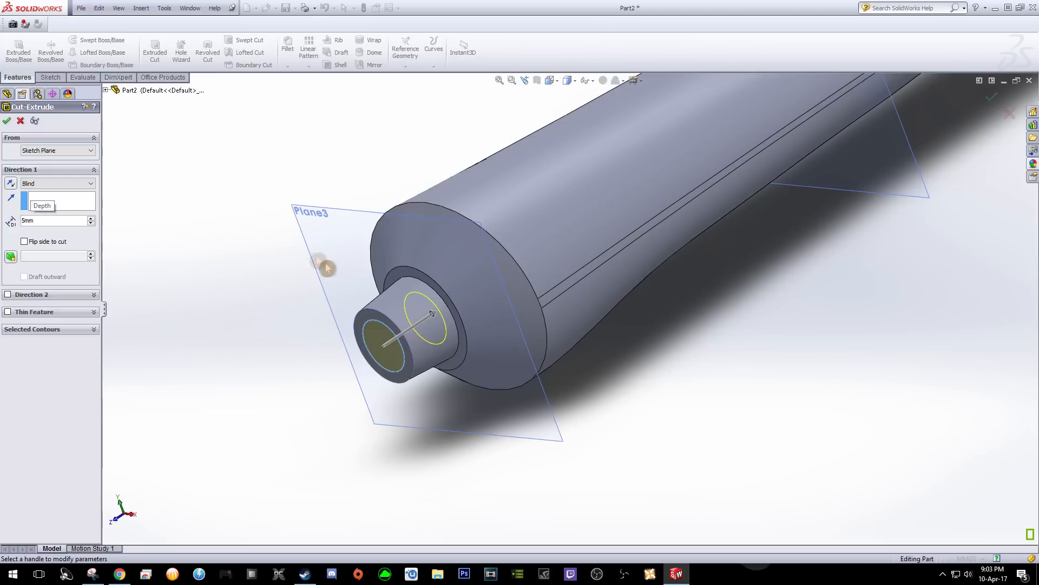
left_click_drag(437, 314, 406, 335)
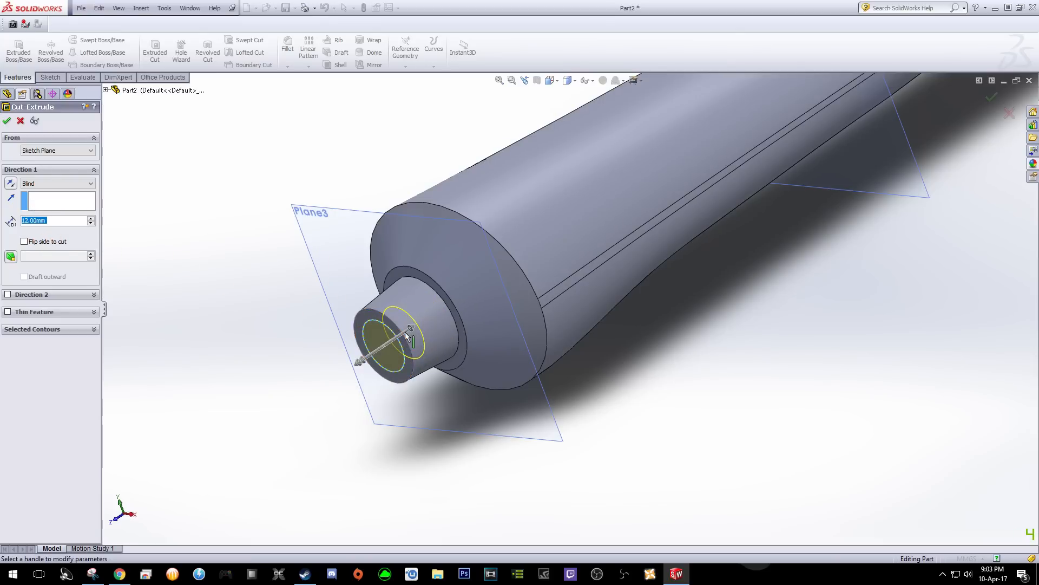
left_click_drag(412, 331, 394, 347)
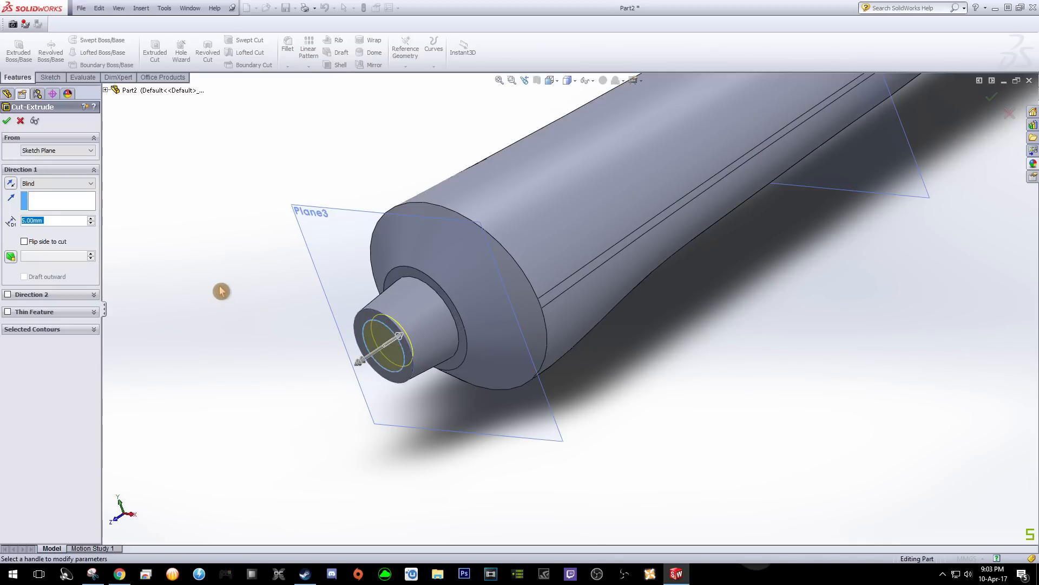
left_click(7, 121)
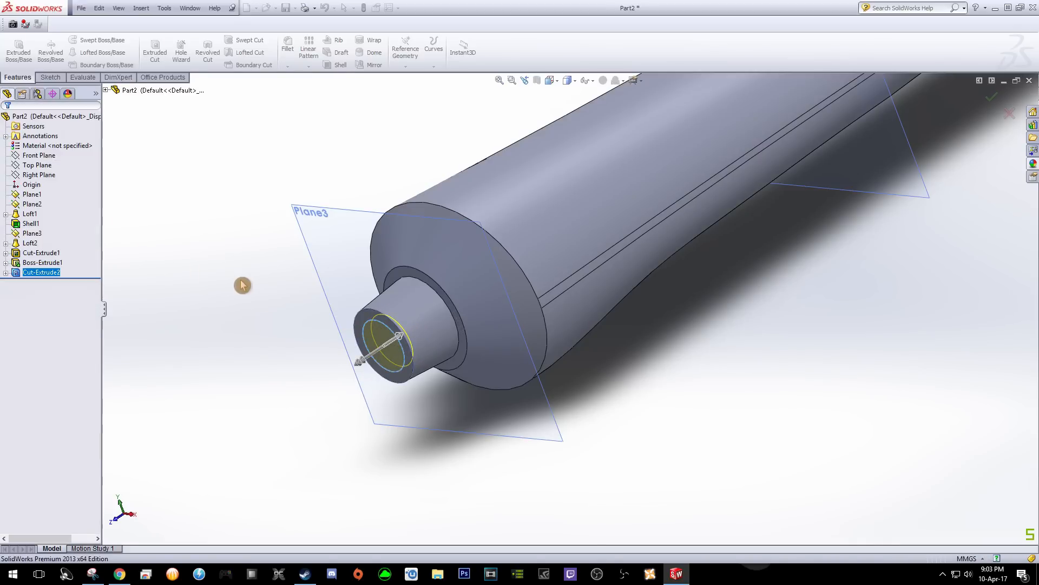
Examine the recess in the neck's end from several directions and return to the isometric view
middle_click_drag(241, 287, 414, 275)
scroll(635, 293, "up", 3)
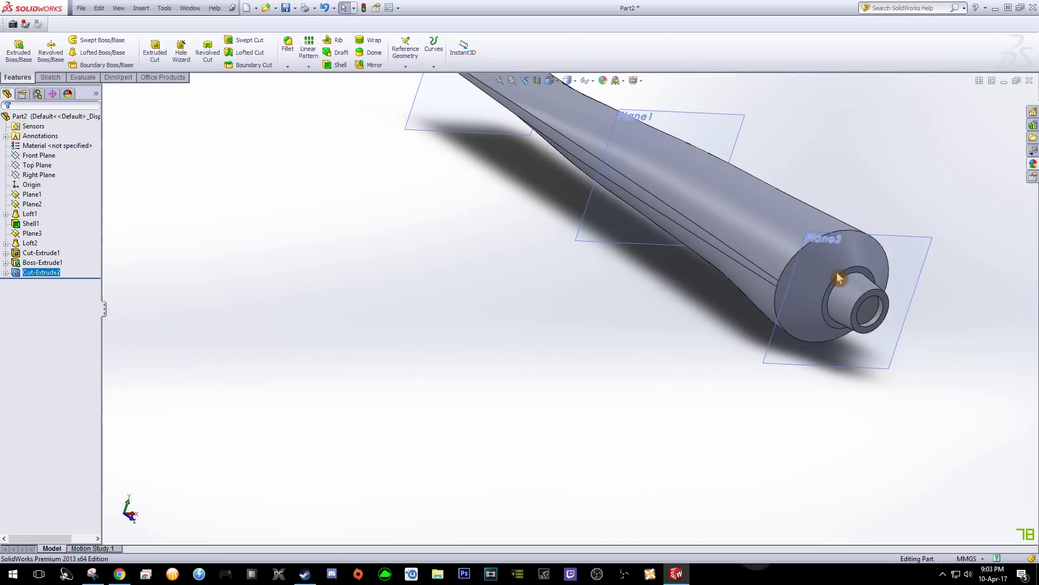
scroll(845, 278, "down", 4)
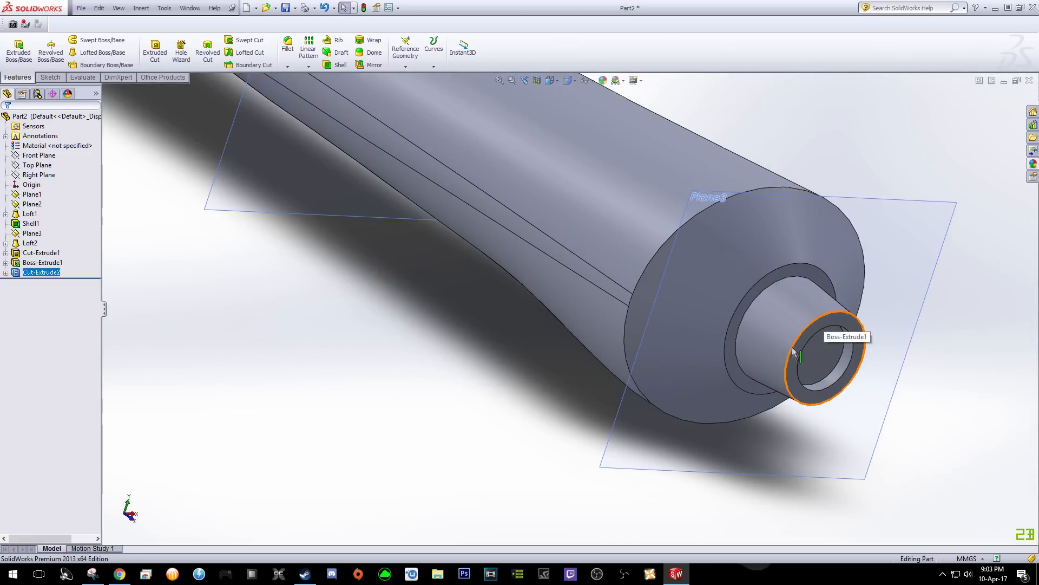
middle_click_drag(949, 348, 833, 357)
scroll(833, 357, "up", 5)
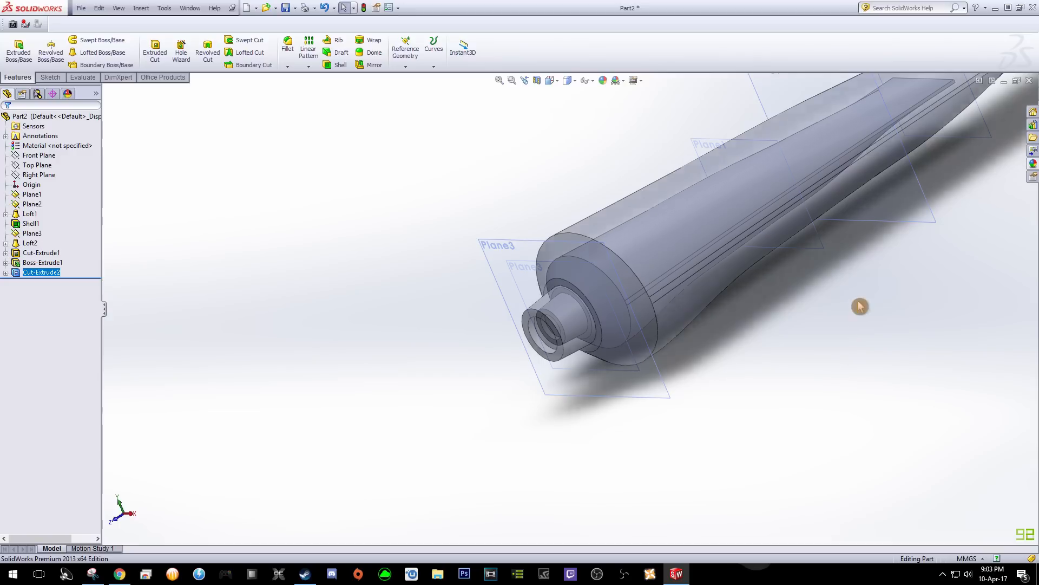
scroll(823, 243, "down", 2)
middle_click_drag(601, 342, 552, 324)
key("space")
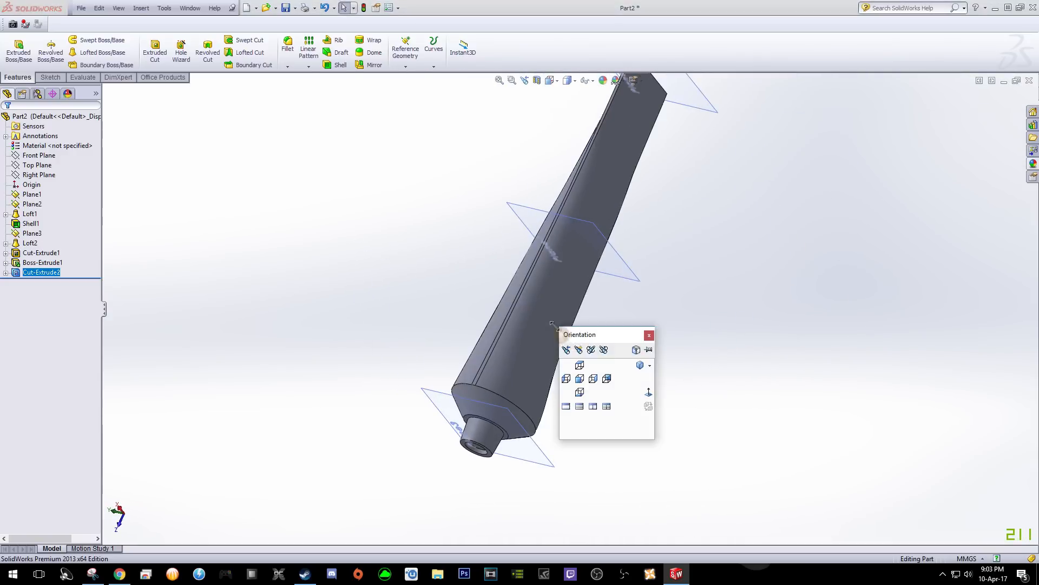
left_click(642, 367)
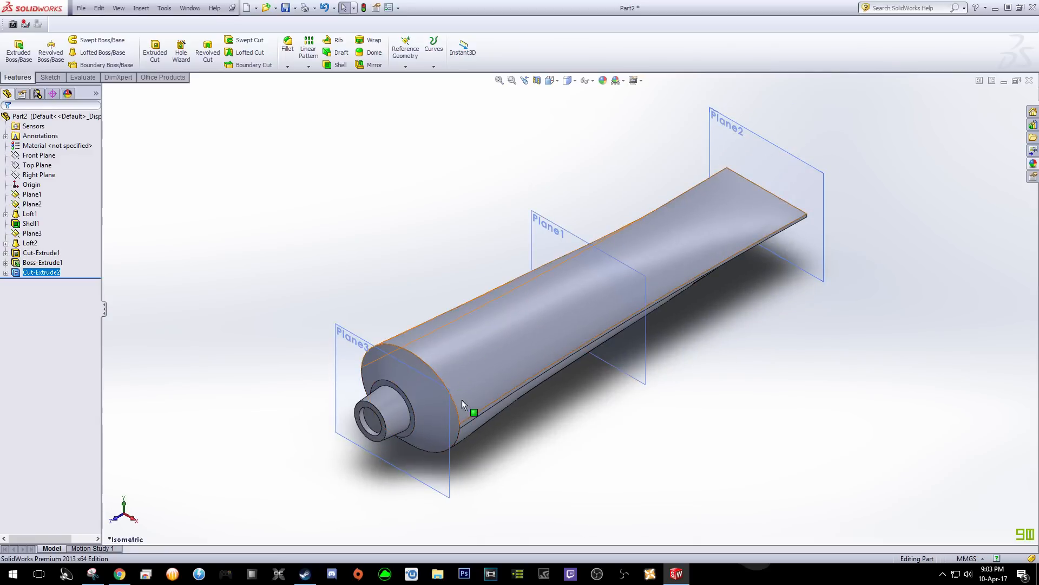
Start a constant-radius fillet and select the upper edges of the shoulder's outer rim and the short segments at the near seam
left_click(287, 44)
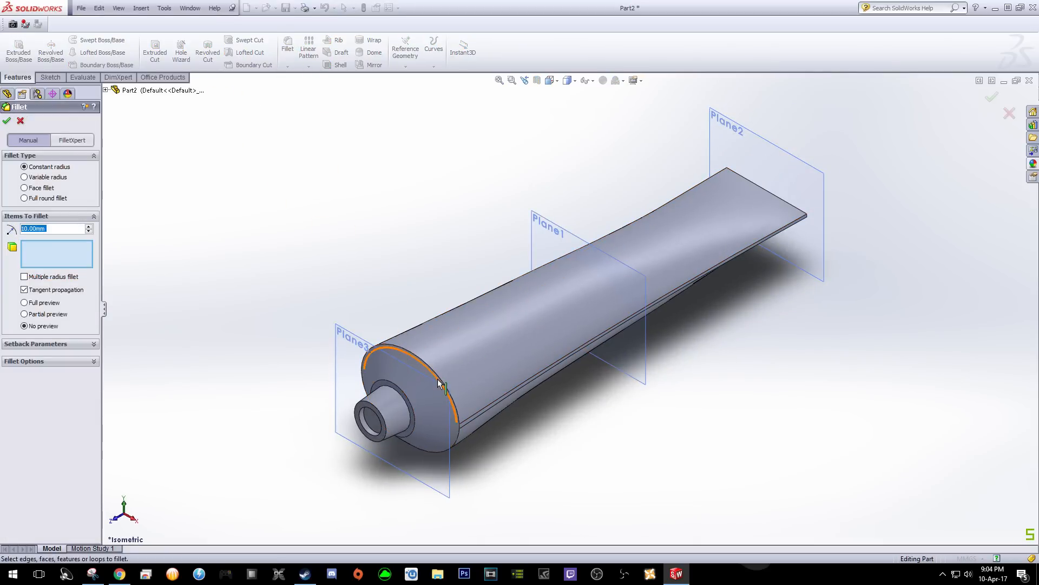
scroll(455, 384, "down", 4)
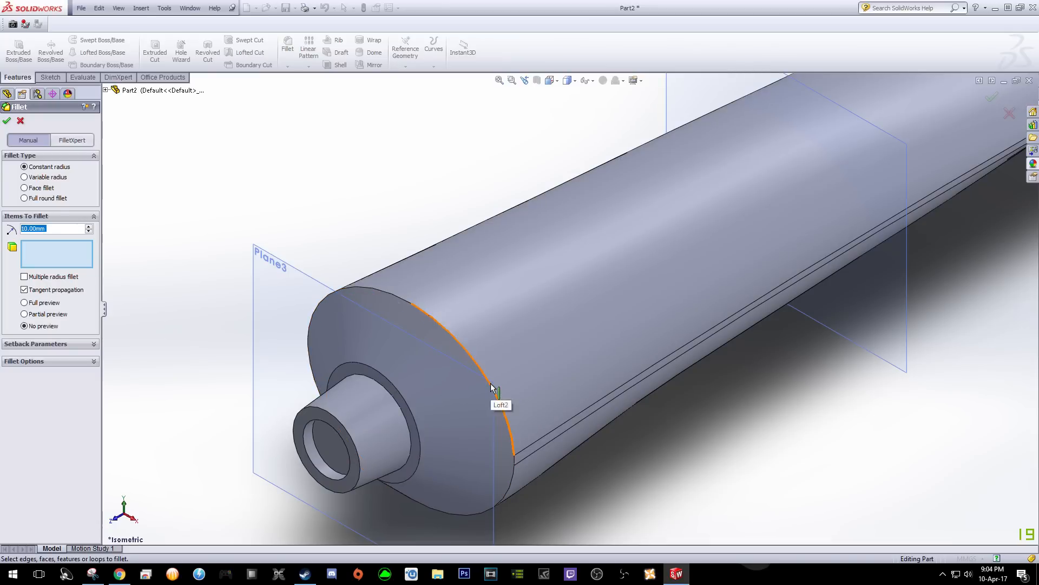
left_click(491, 387)
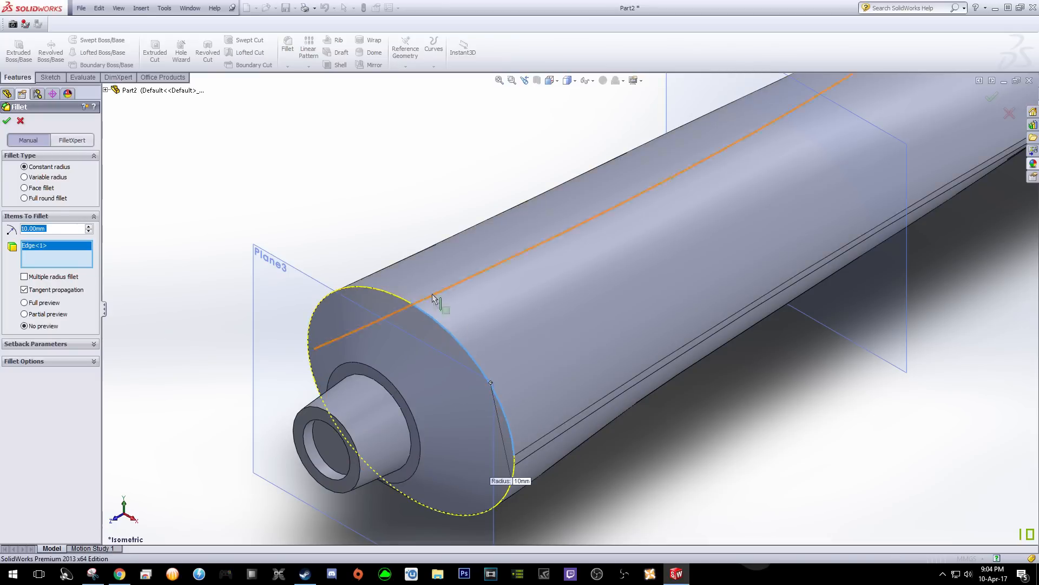
left_click(390, 298)
scroll(574, 488, "down", 2)
scroll(508, 461, "down", 2)
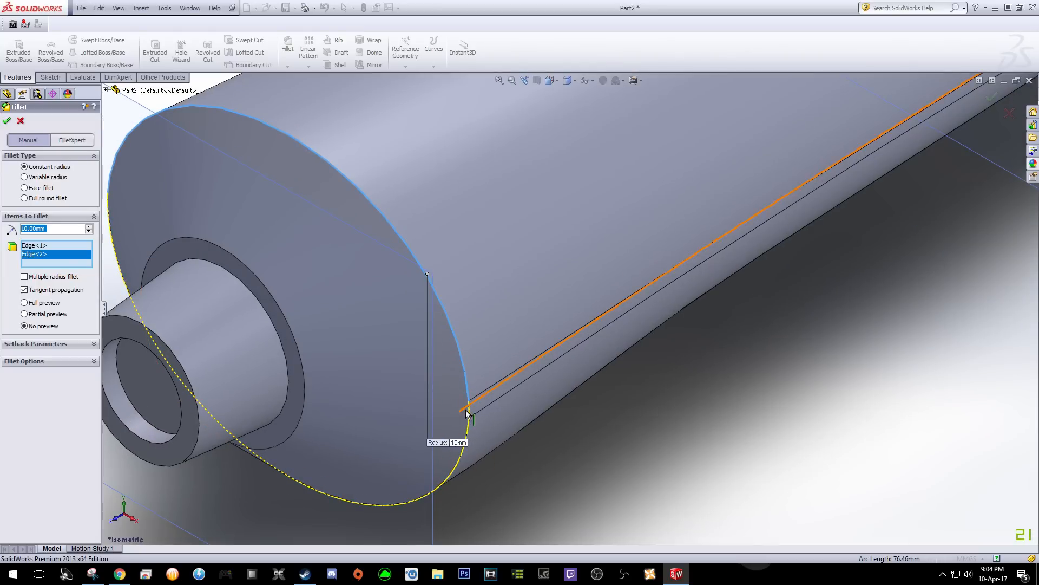
left_click(469, 411)
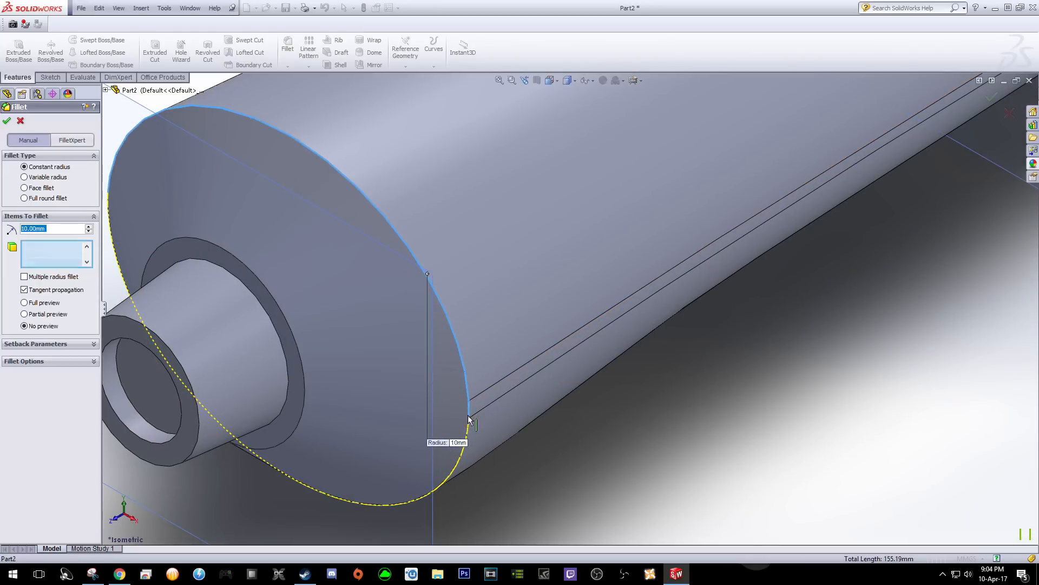
scroll(400, 469, "down", 2)
left_click(487, 468)
Add the remaining edges of the shoulder's outer rim, including the short segment at the opposite seam, to the fillet selection
scroll(325, 433, "up", 3)
mouse_move(325, 394)
middle_mouse_down()
mouse_move(243, 399)
mouse_move(316, 386)
middle_mouse_up()
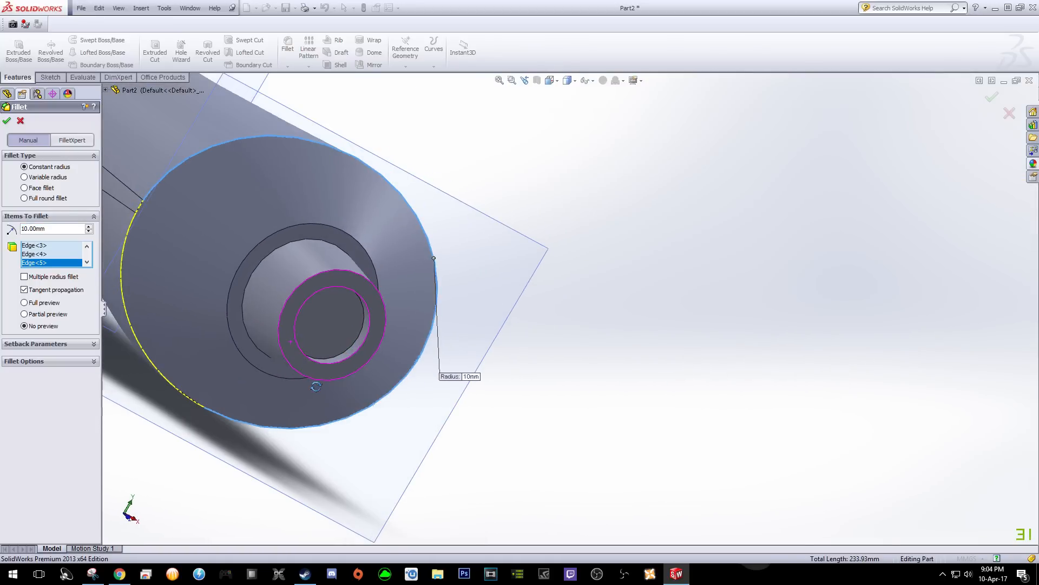
scroll(190, 361, "down", 2)
scroll(227, 322, "up", 2)
left_click(328, 298)
scroll(344, 195, "down", 2)
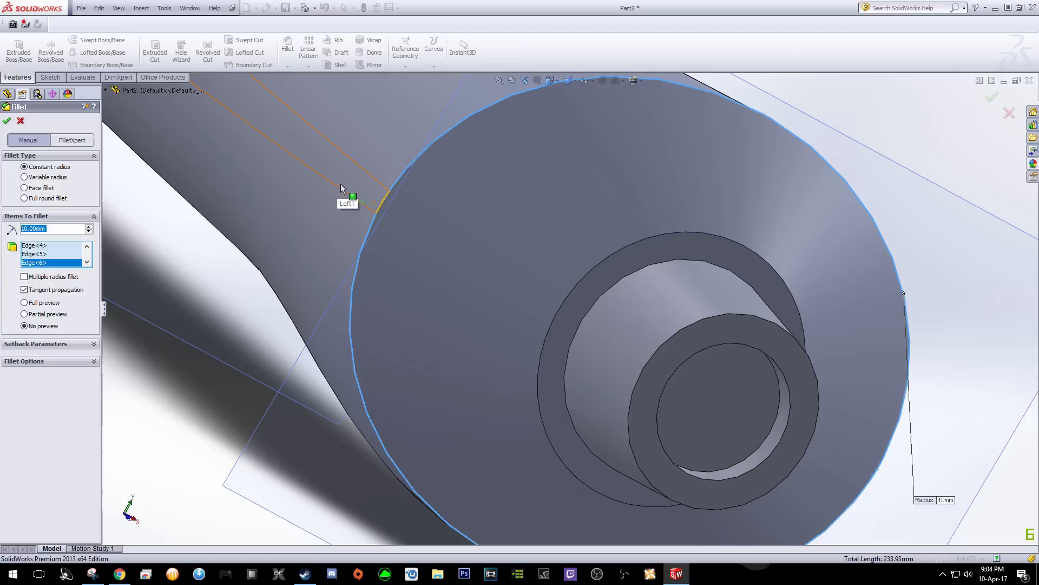
left_click(387, 205)
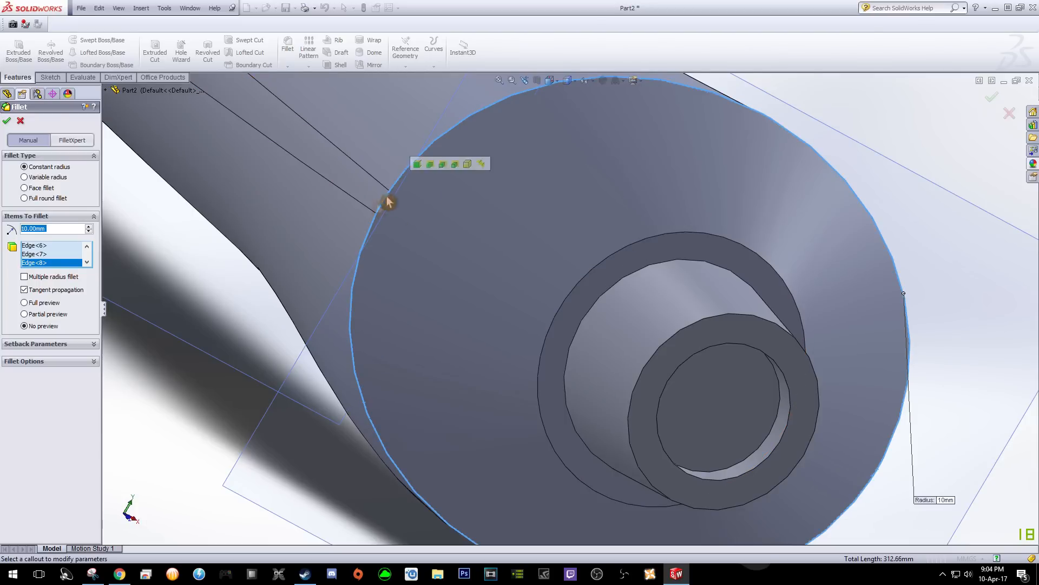
Set the radius of the shoulder rim fillet to 3 mm and complete the feature
scroll(385, 227, "up", 5)
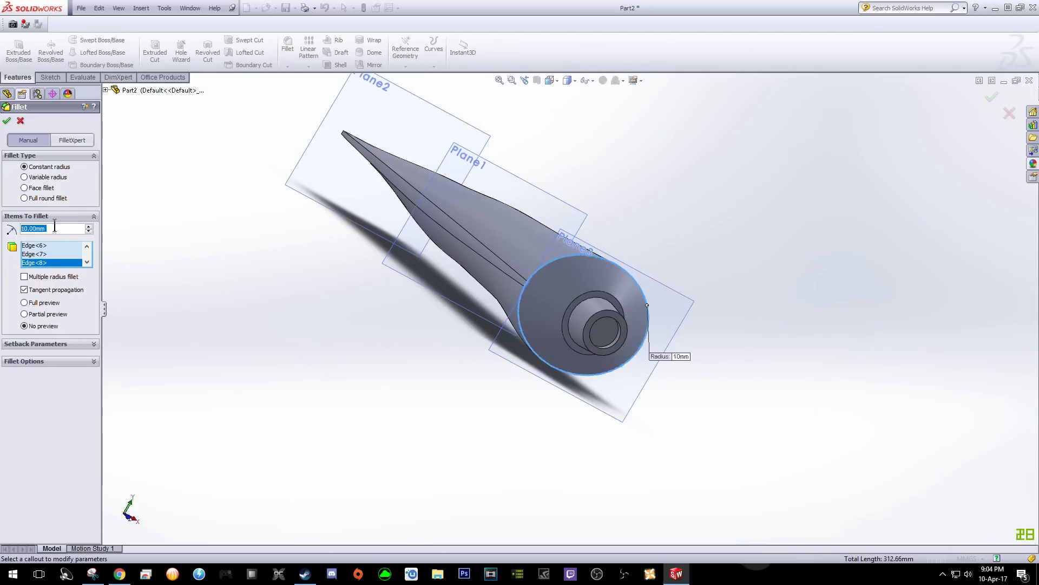
type("3")
key("Return")
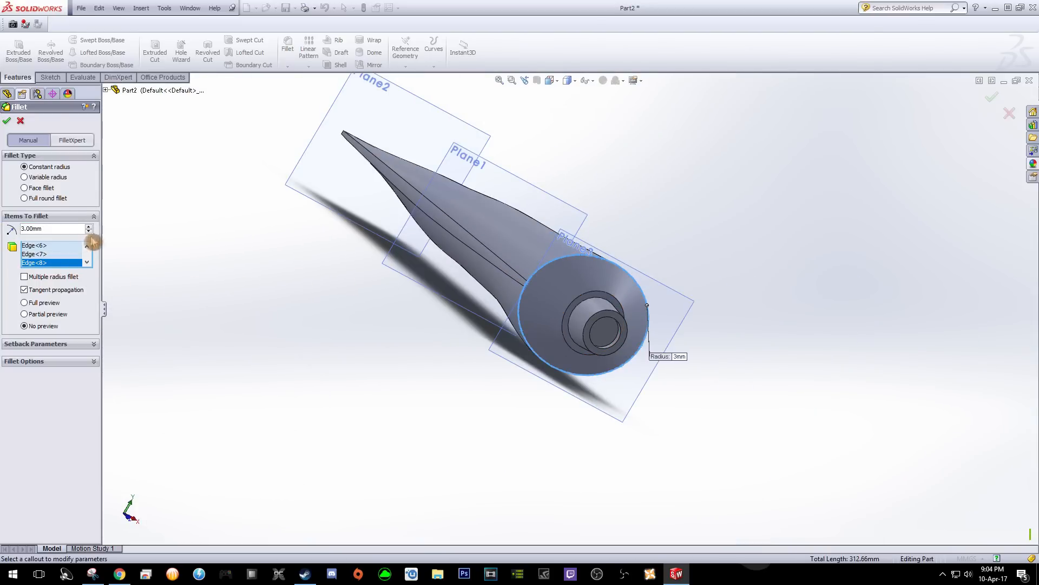
left_click(7, 122)
middle_click_drag(760, 335, 624, 340)
scroll(274, 343, "down", 5)
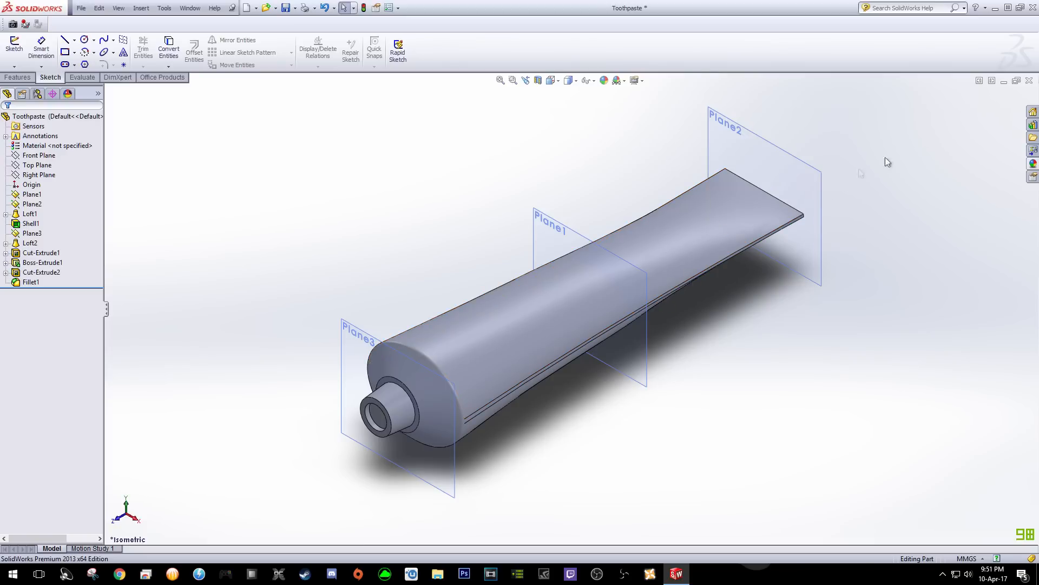
Browse the plastic appearance categories in the appearance library, including High Gloss, for a suitable tube finish
left_click(1034, 163)
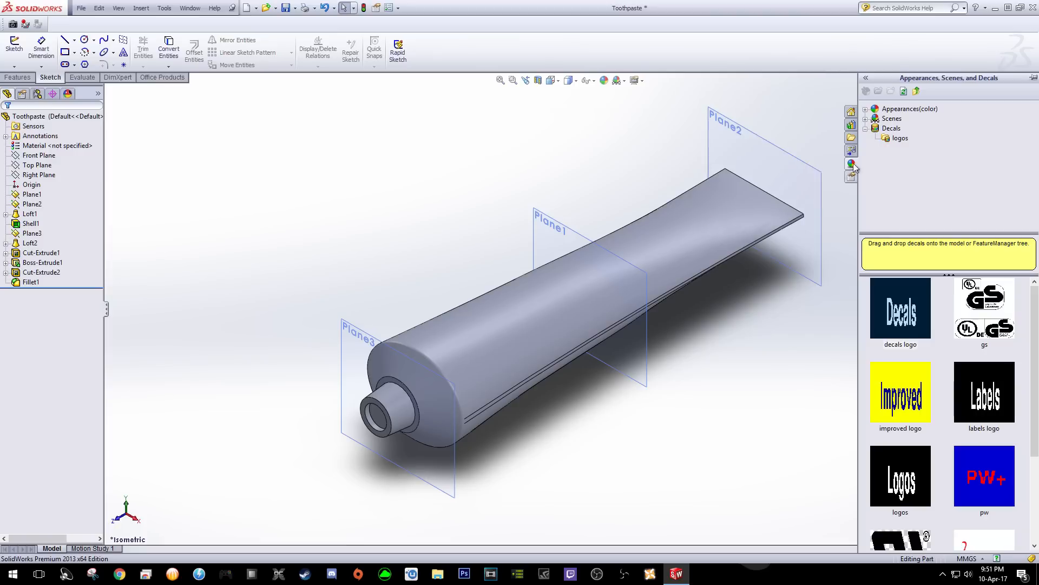
left_click(866, 109)
left_click(876, 119)
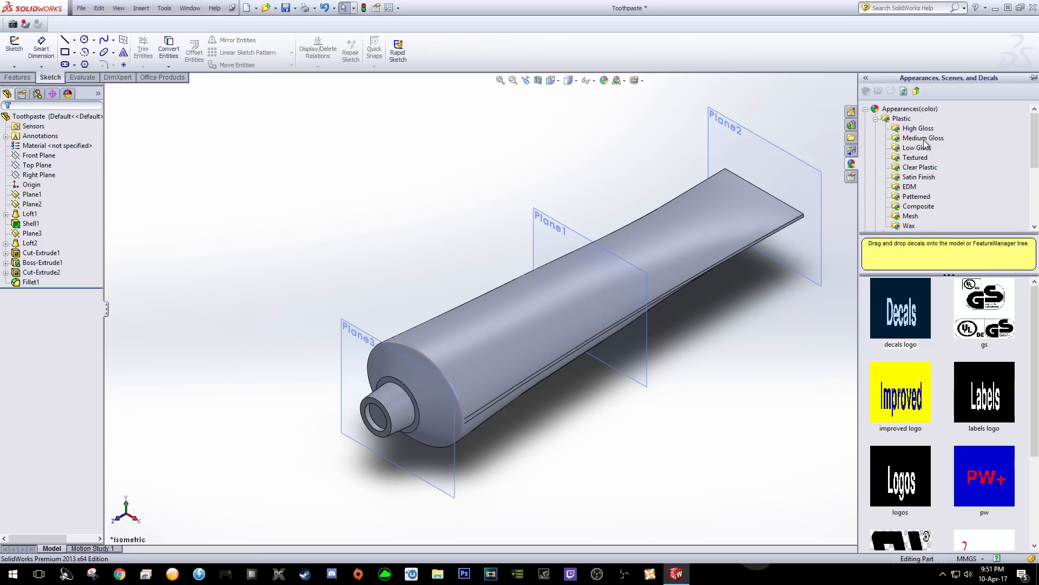
left_click_drag(899, 125, 744, 206)
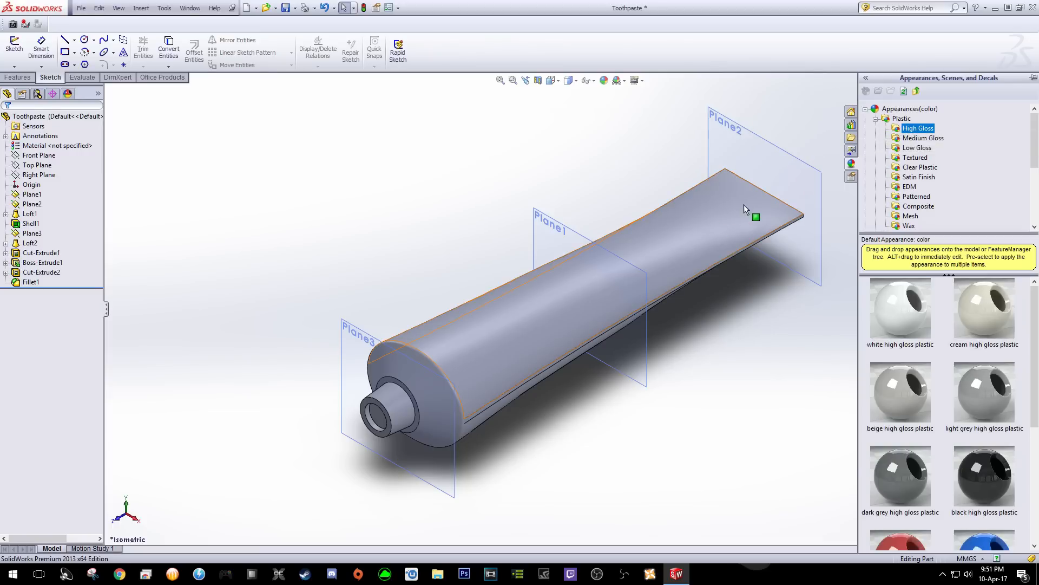
left_click_drag(693, 287, 665, 322)
scroll(939, 178, "down", 1)
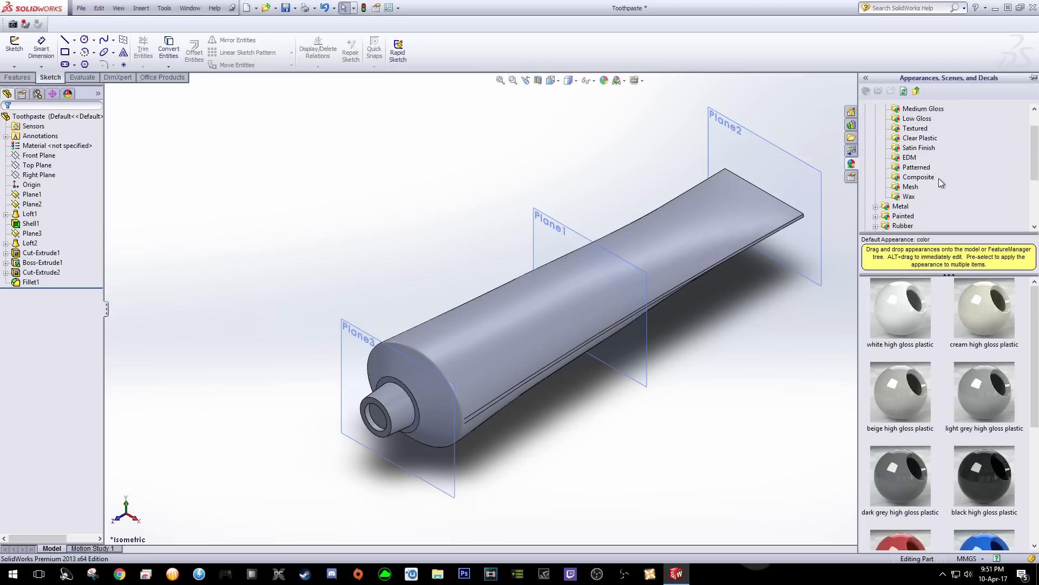
scroll(914, 179, "up", 1)
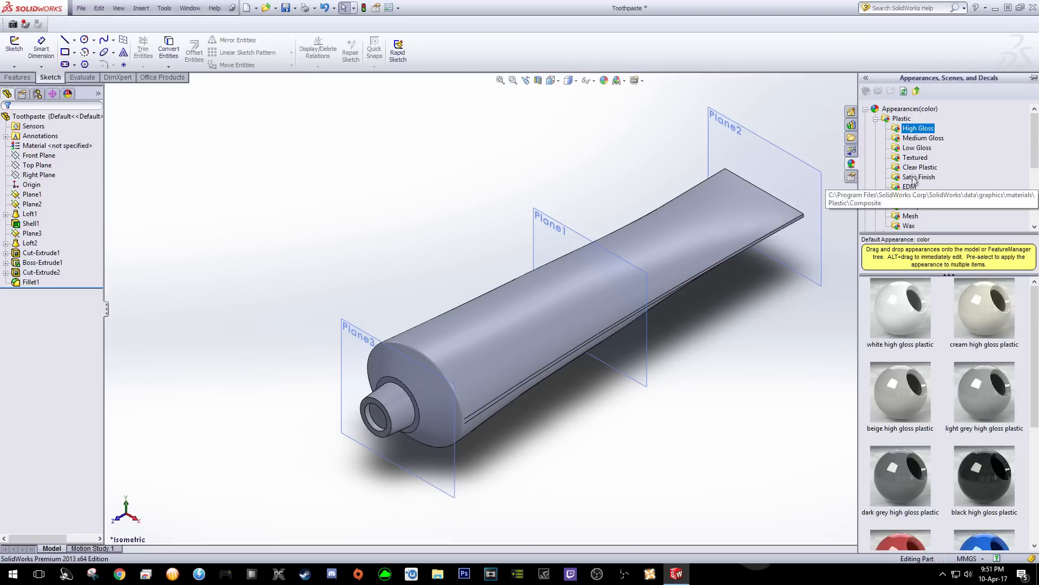
scroll(918, 157, "down", 3)
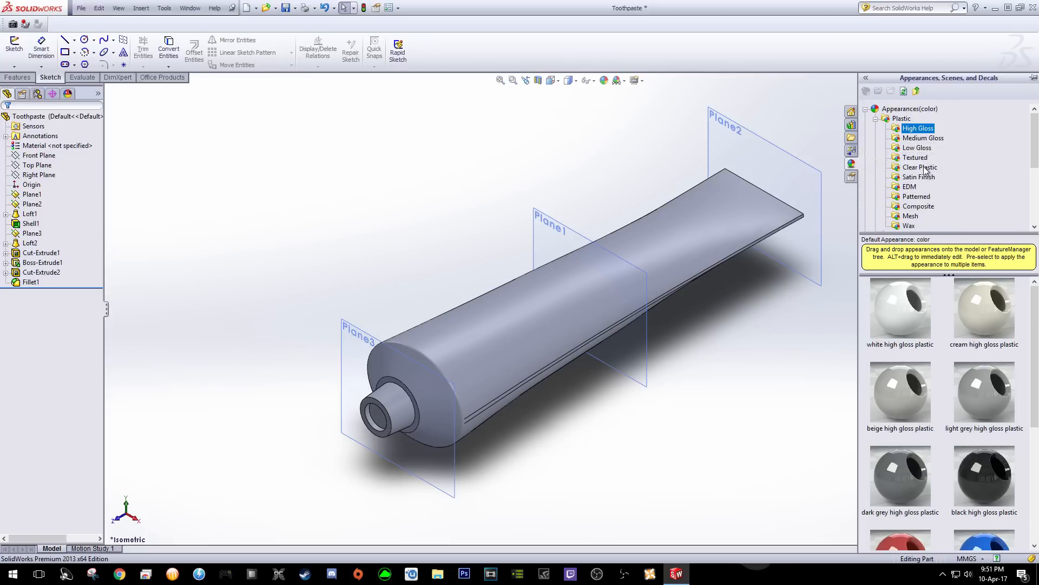
scroll(913, 177, "down", 1)
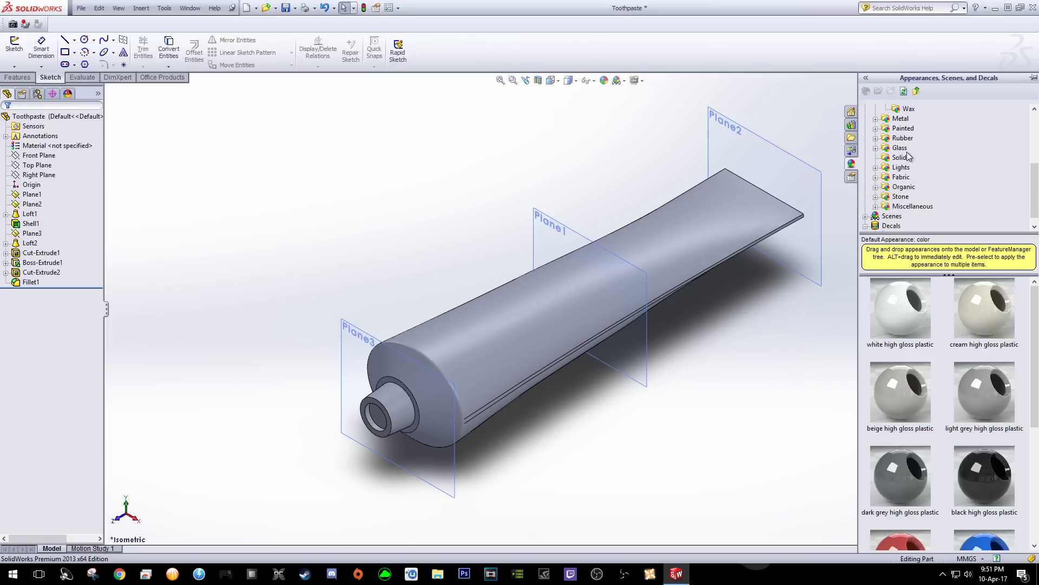
scroll(909, 157, "up", 3)
scroll(909, 157, "up", 1)
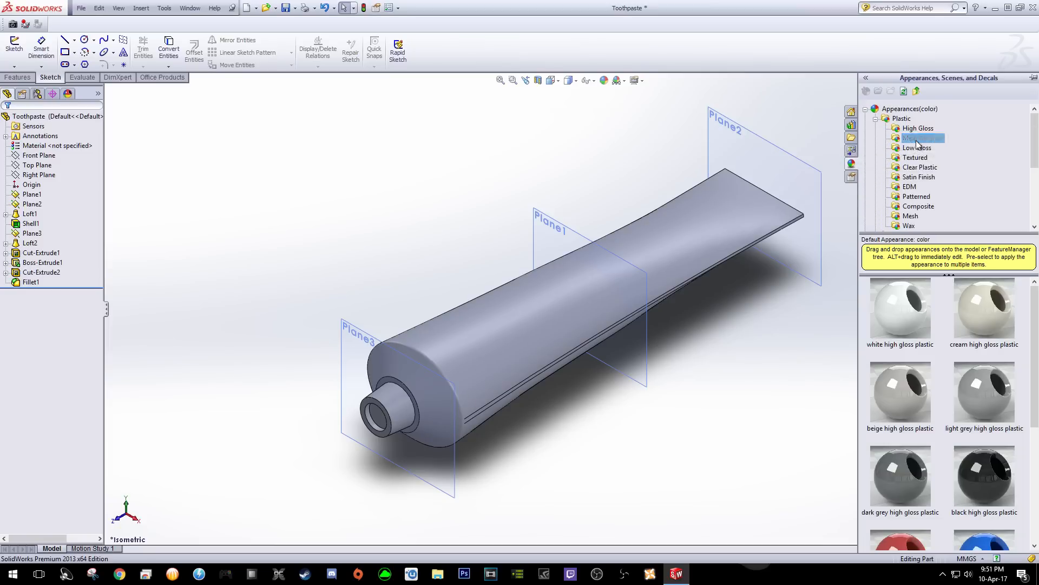
Compare the low and medium gloss plastics and apply the cream medium gloss plastic appearance to the tube
left_click(918, 140)
left_click(917, 148)
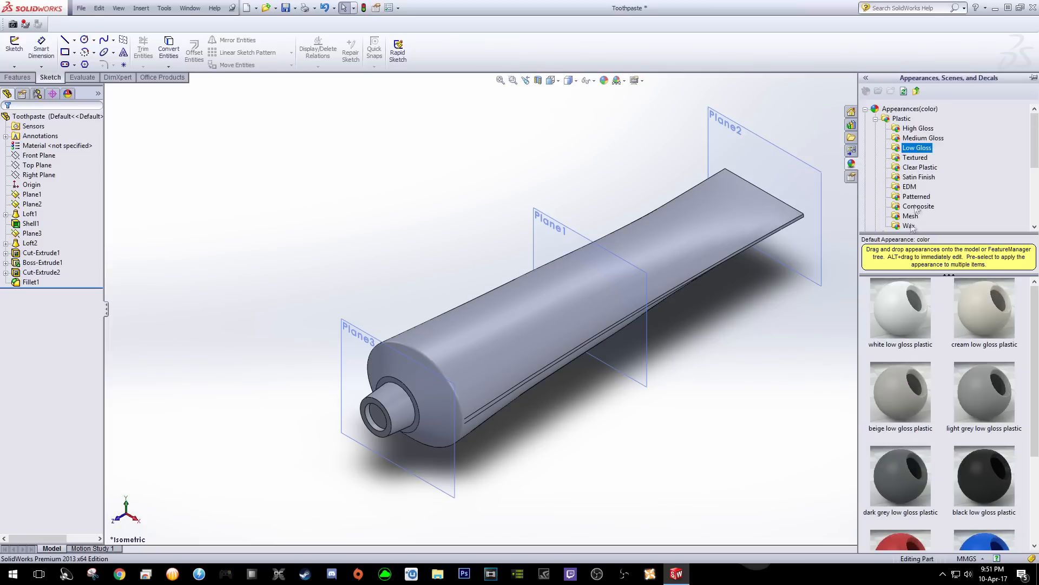
scroll(931, 341, "down", 3)
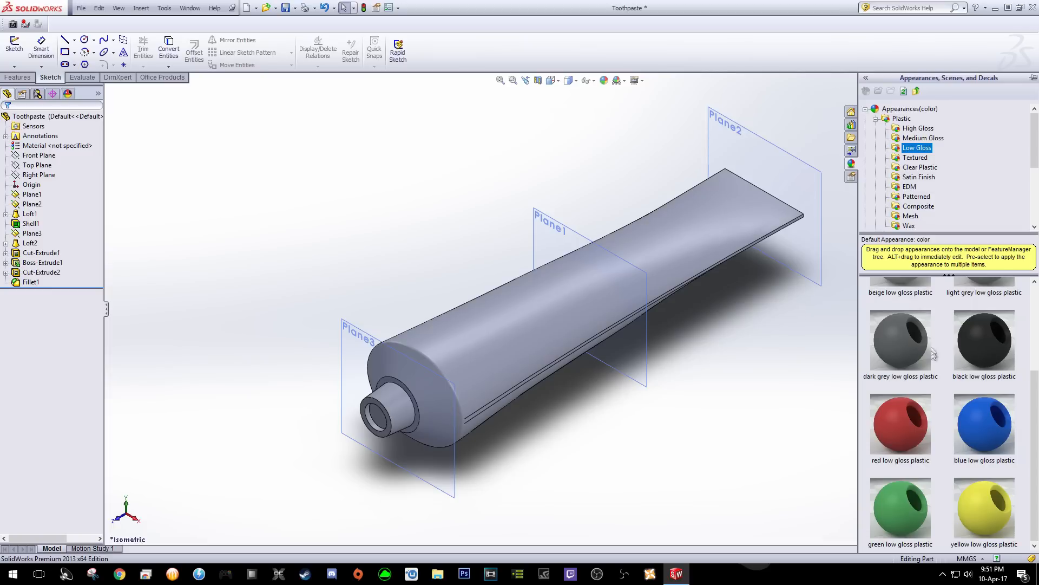
left_click(969, 511)
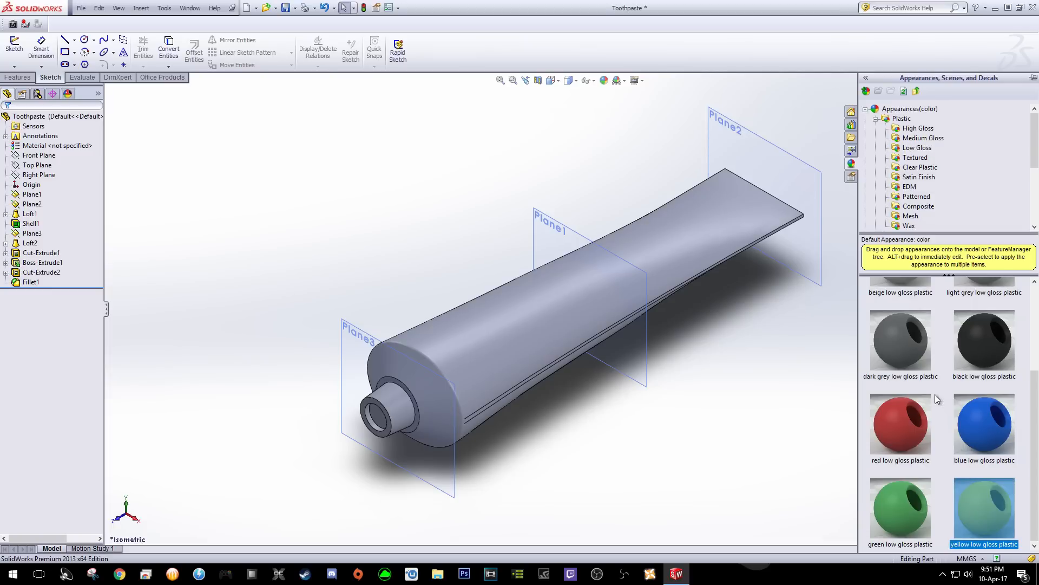
scroll(933, 393, "up", 3)
left_click(920, 139)
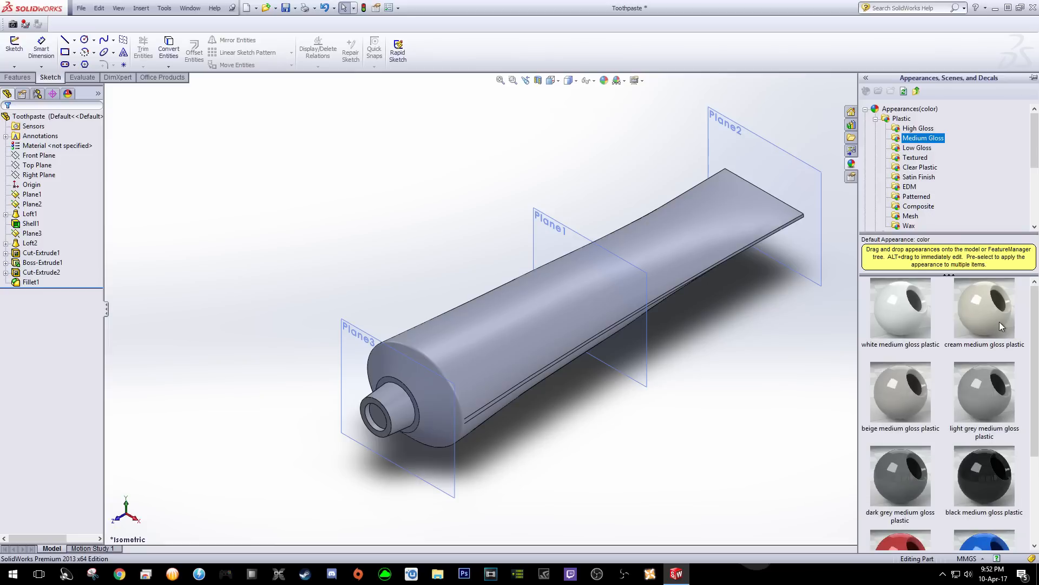
double_click(1000, 322)
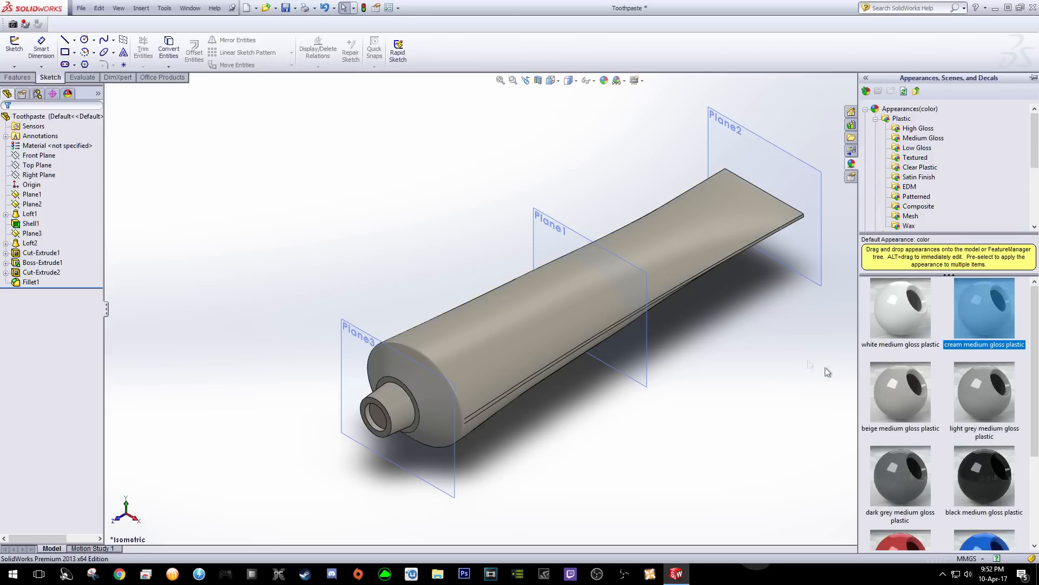
scroll(893, 394, "down", 3)
scroll(893, 394, "up", 3)
mouse_move(770, 343)
middle_mouse_down()
mouse_move(722, 450)
mouse_move(784, 436)
mouse_move(773, 454)
mouse_move(776, 360)
middle_mouse_up()
Look through the Clear Plastic, Satin Finish, Patterned, Composite and Mesh plastic appearances, and close the appearance library
left_click(929, 168)
left_click(927, 178)
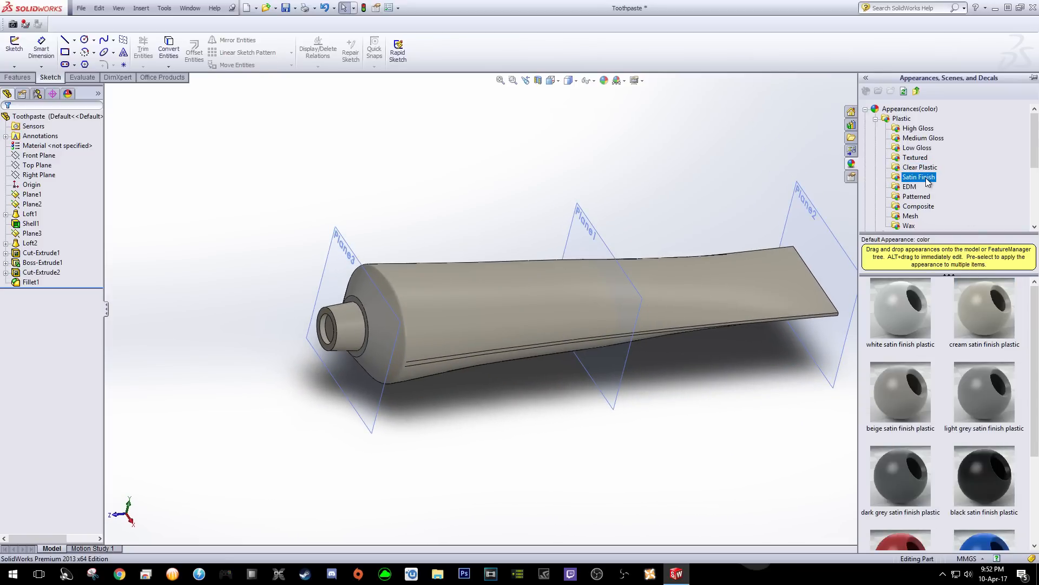
left_click(916, 197)
left_click(919, 207)
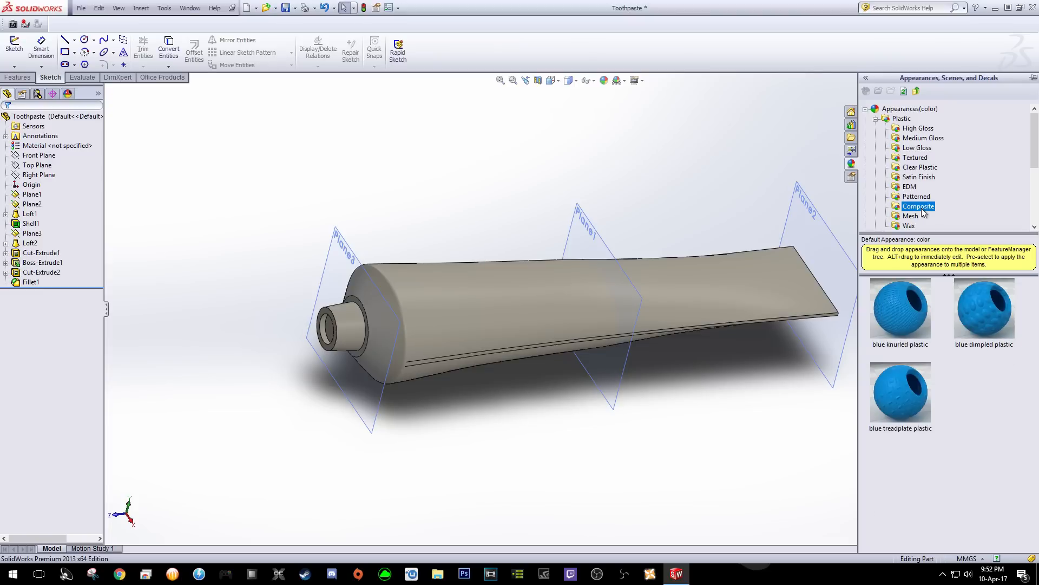
scroll(923, 212, "down", 2)
left_click(913, 158)
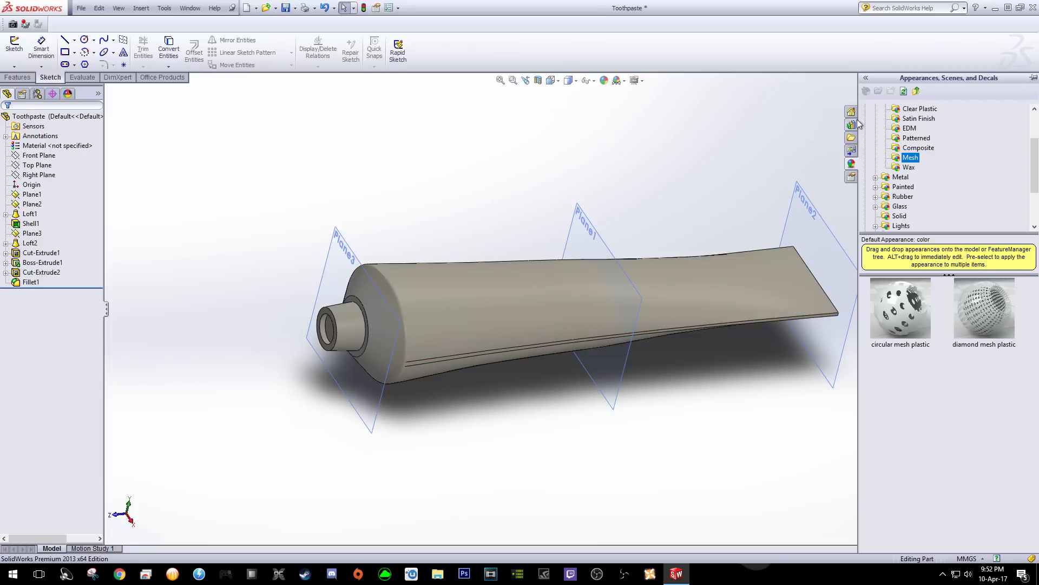
left_click(852, 163)
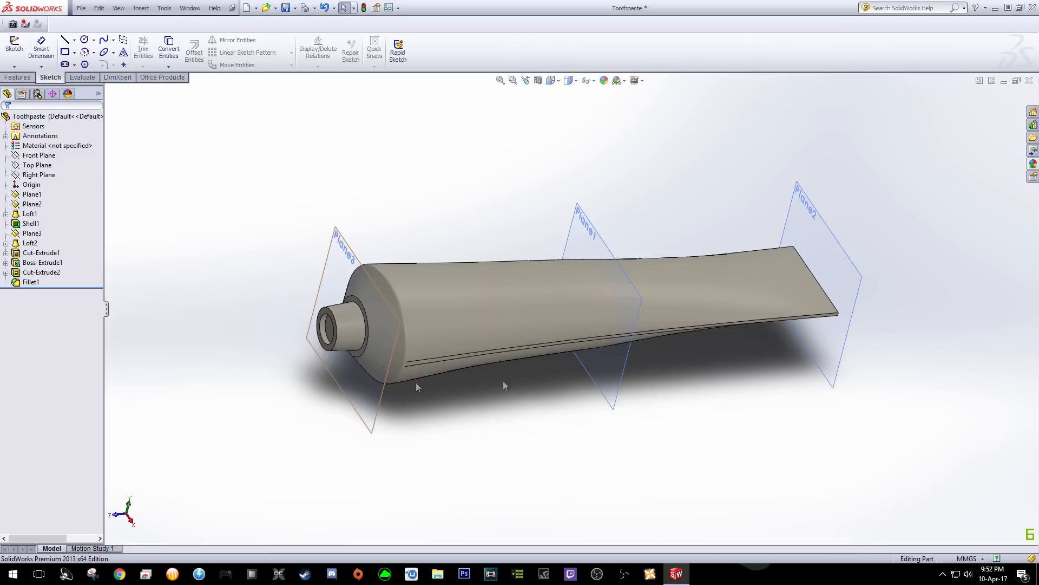
Start a new decal on the part using the decals logo from the logos folder of the decal library
key("space")
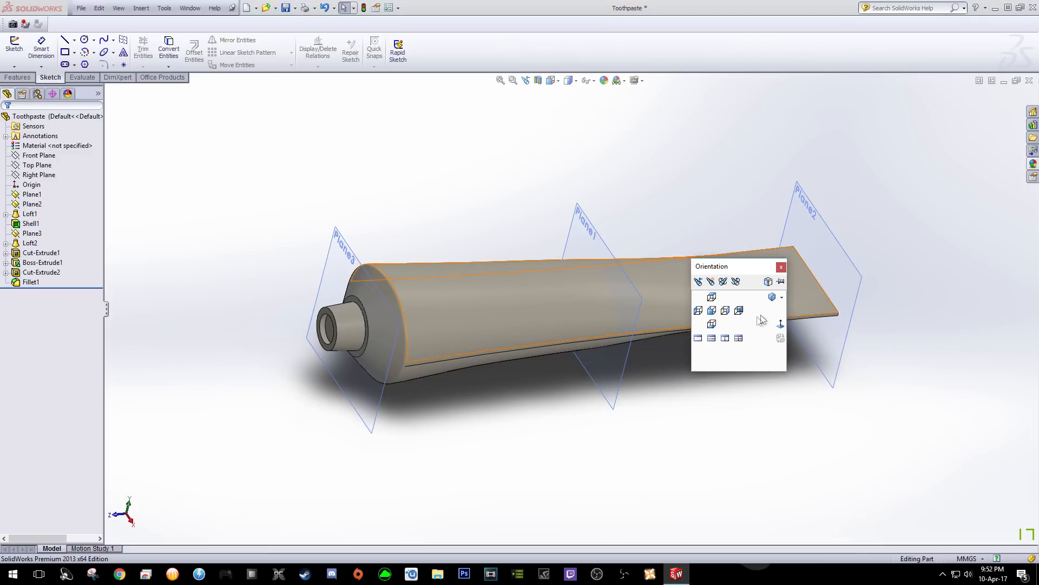
left_click(771, 298)
middle_click_drag(702, 336, 691, 367)
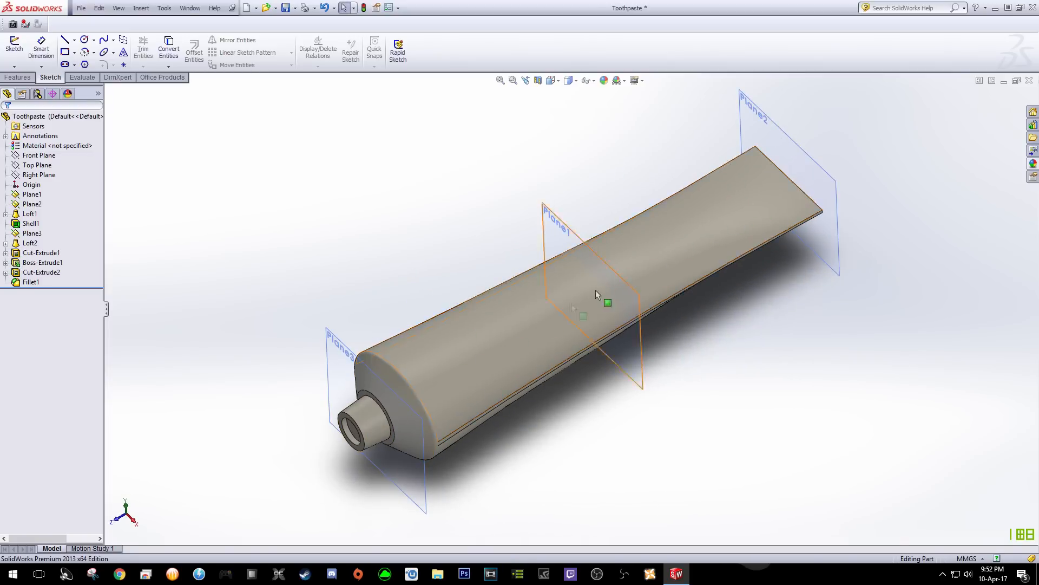
left_click(1033, 164)
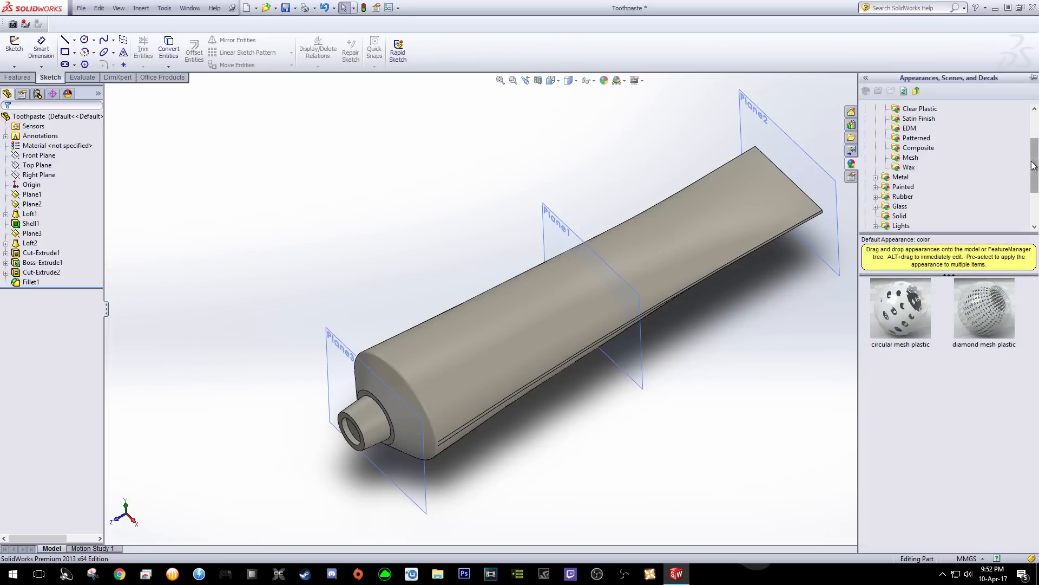
scroll(974, 187, "up", 5)
left_click(865, 109)
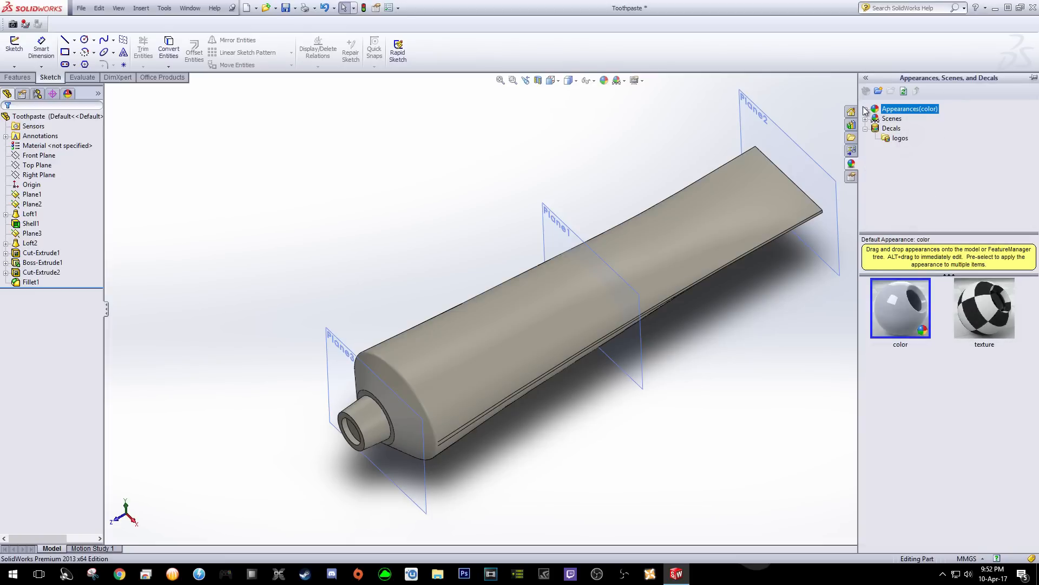
left_click(886, 129)
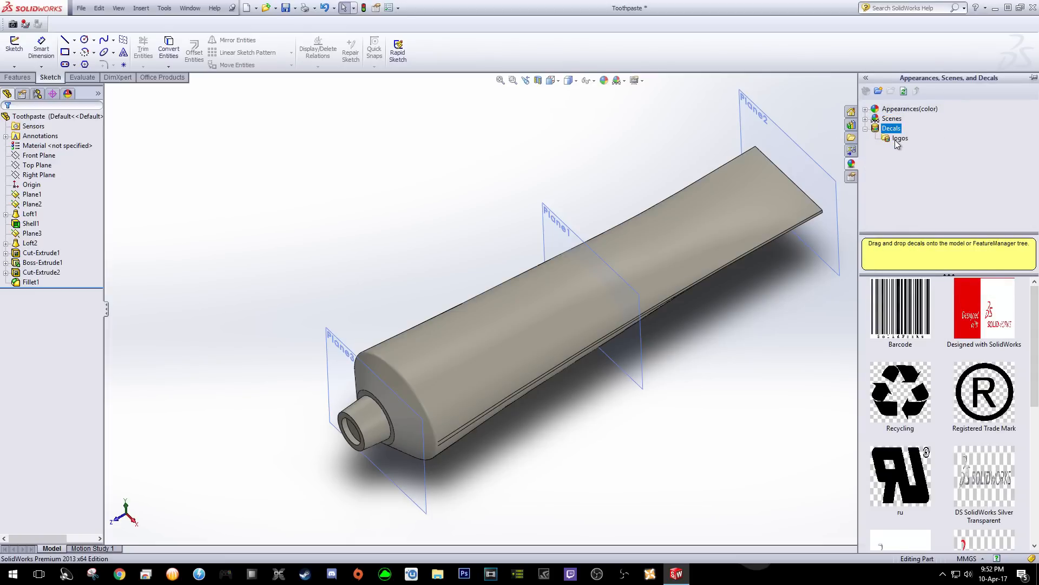
left_click(899, 138)
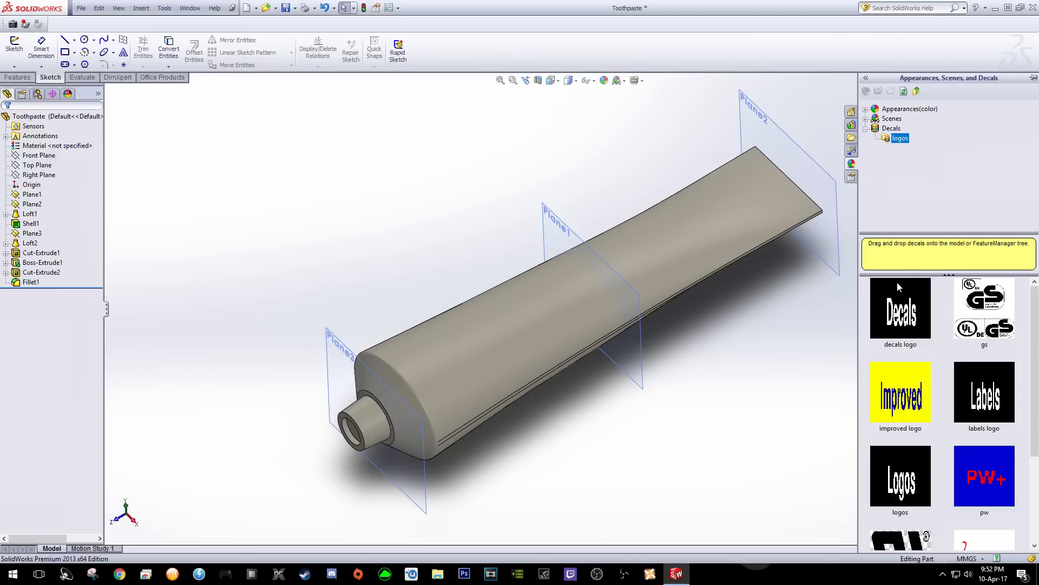
double_click(897, 304)
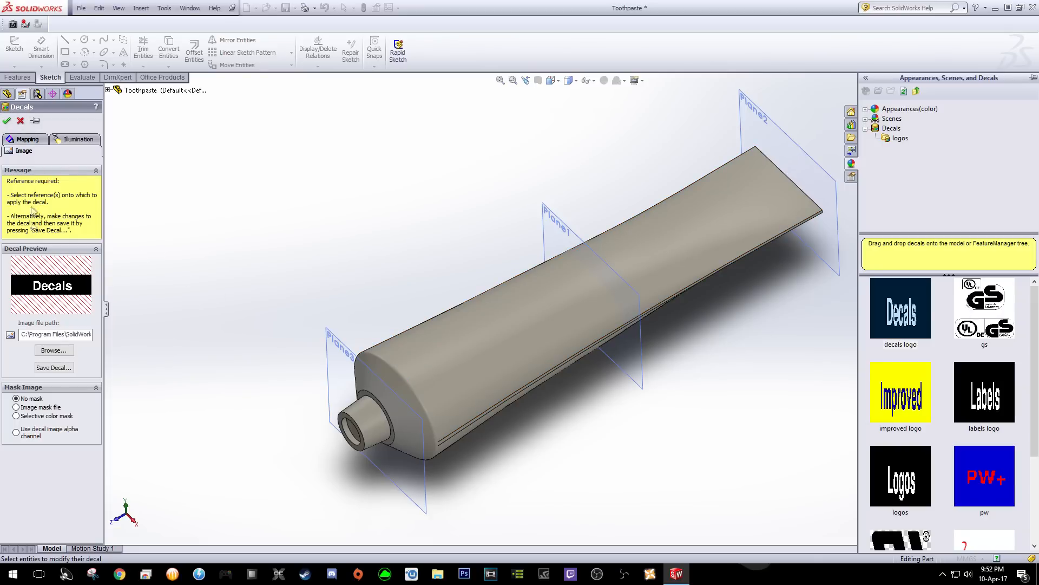
Replace the decal's image with the "aperture science" picture from the Desktop
left_click(49, 350)
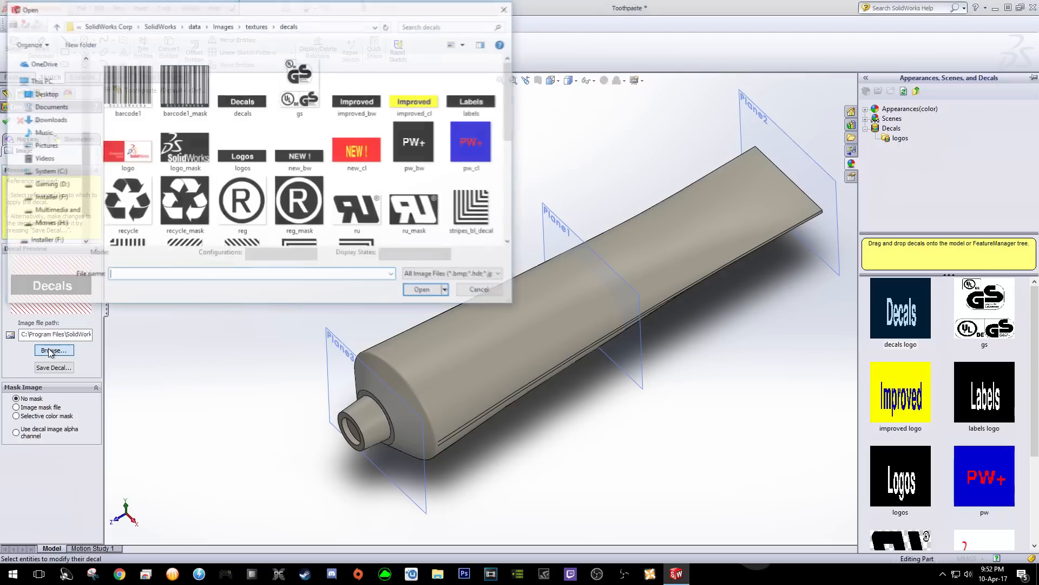
left_click(34, 96)
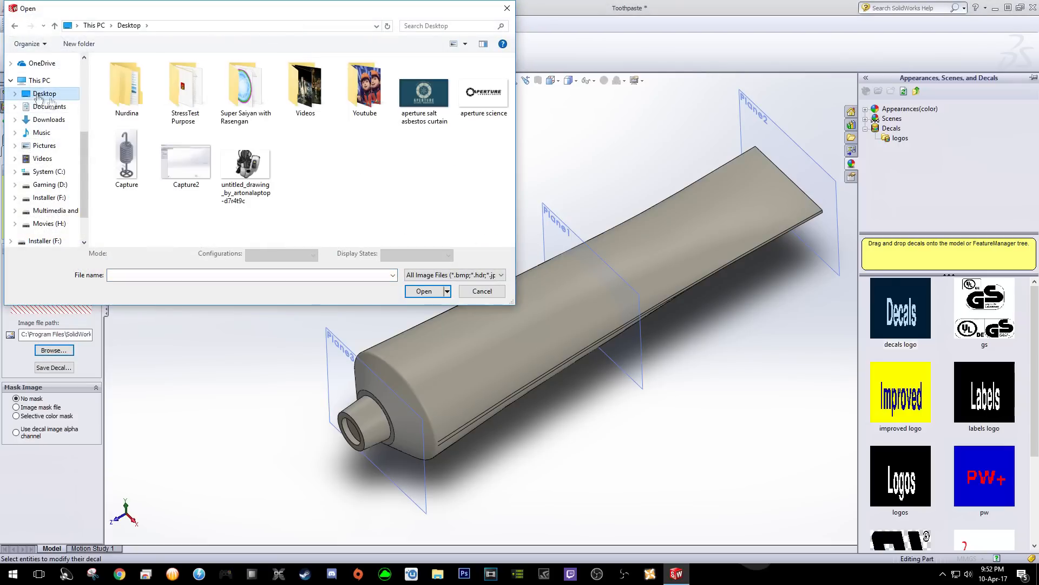
left_click(482, 115)
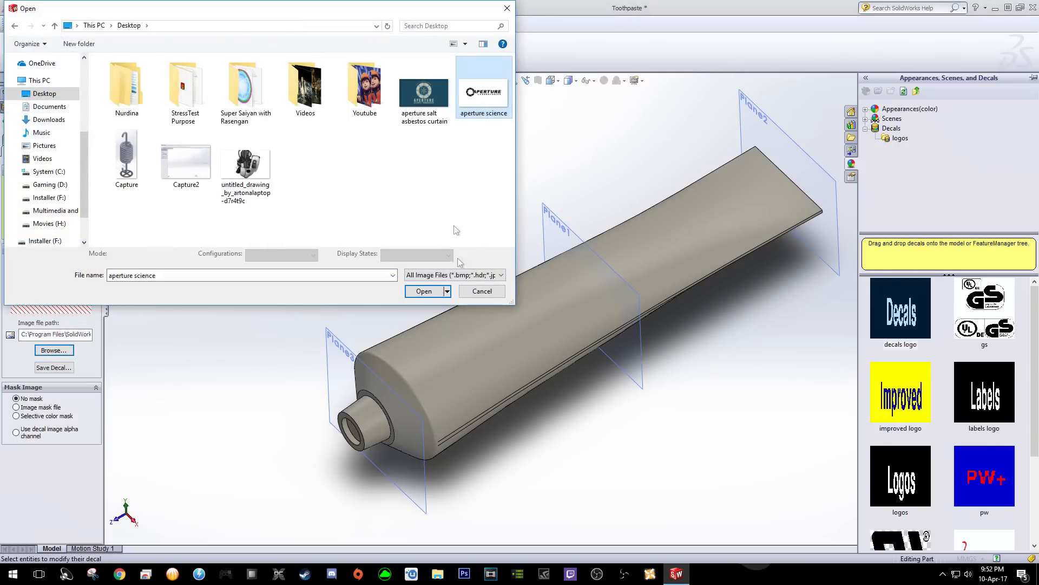
left_click(428, 293)
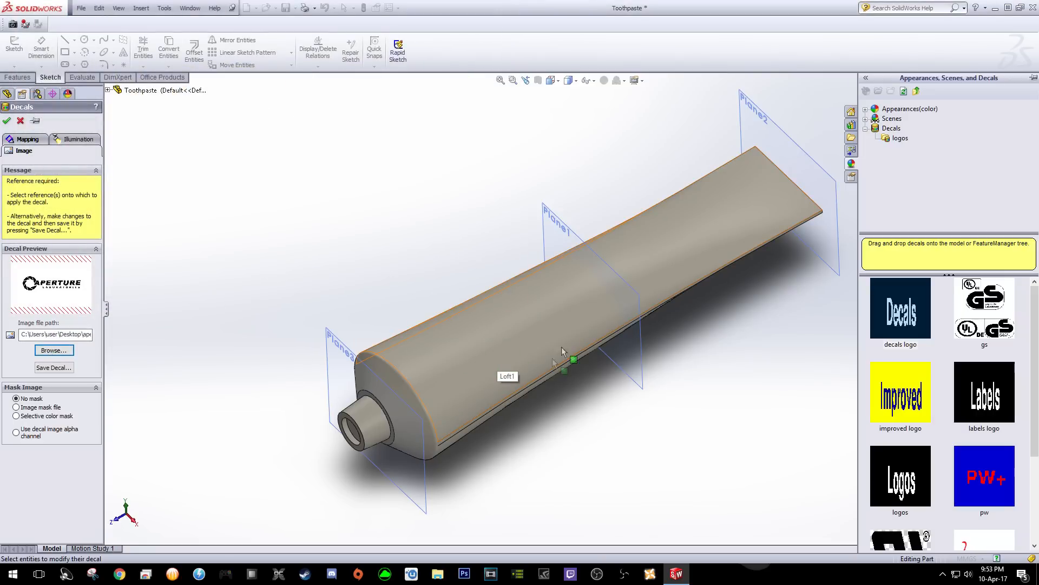
Inspect the tube from several sides and assign the decal to the upper lofted face of the body
left_click_drag(84, 273, 414, 350)
left_click_drag(522, 323, 603, 367)
middle_click_drag(603, 367, 613, 180)
middle_click_drag(628, 274, 709, 452)
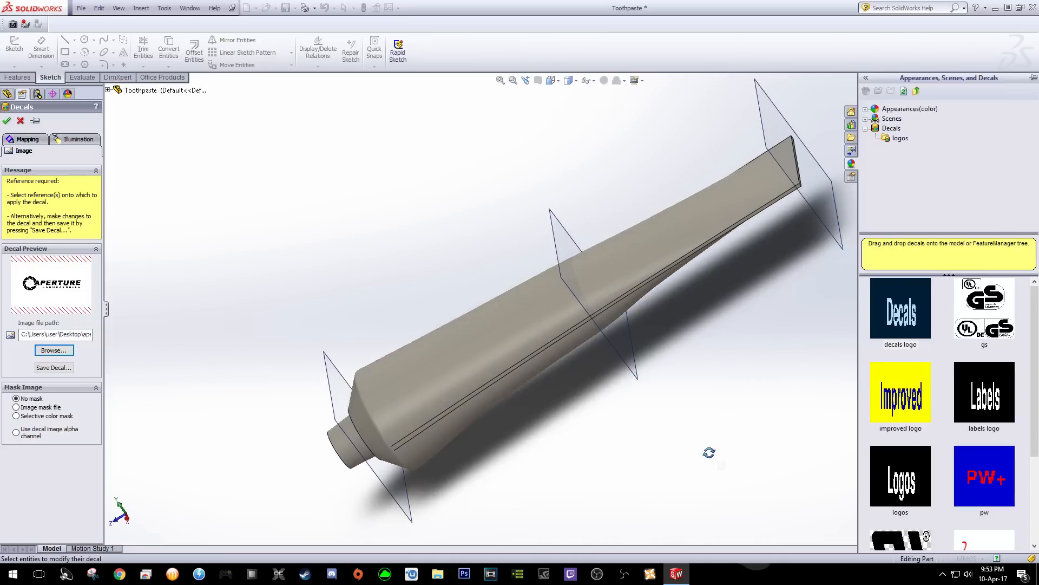
mouse_move(680, 297)
middle_mouse_down()
mouse_move(635, 227)
mouse_move(647, 232)
middle_mouse_up()
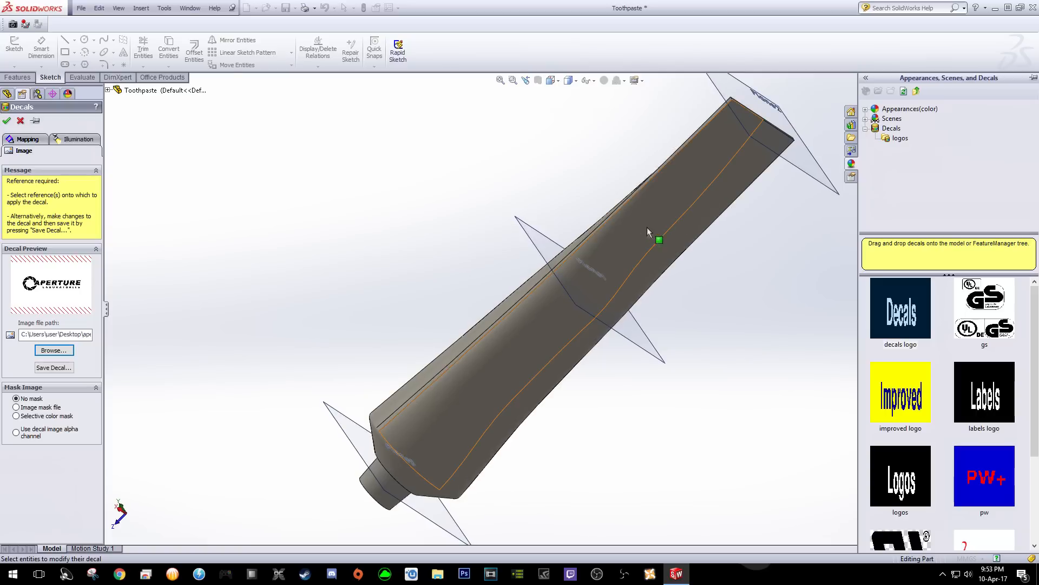
mouse_move(719, 287)
middle_mouse_down()
mouse_move(800, 400)
mouse_move(696, 320)
mouse_move(726, 368)
mouse_move(691, 406)
mouse_move(632, 389)
middle_mouse_up()
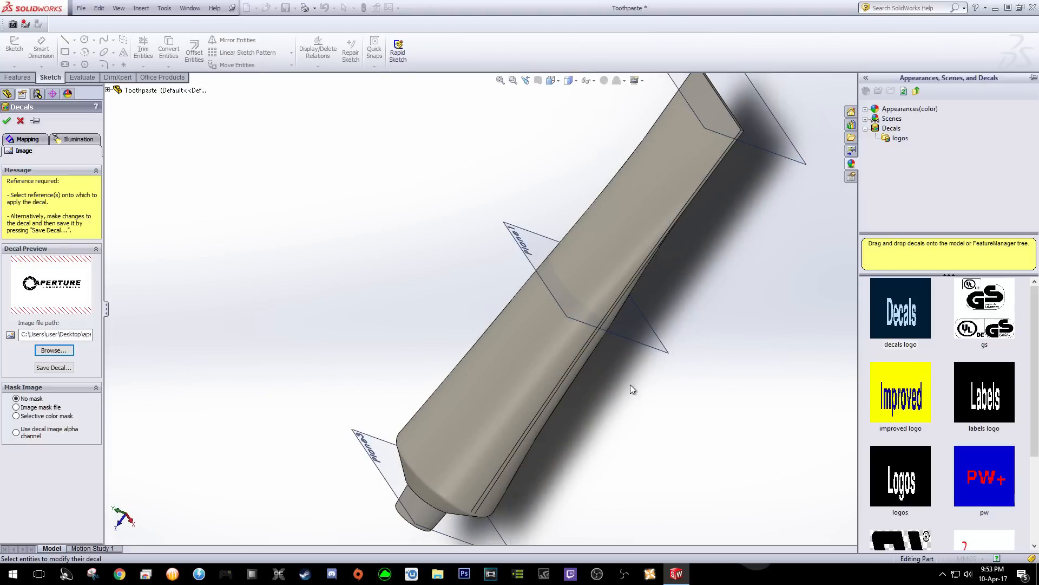
left_click(524, 353)
middle_click_drag(848, 245, 886, 258)
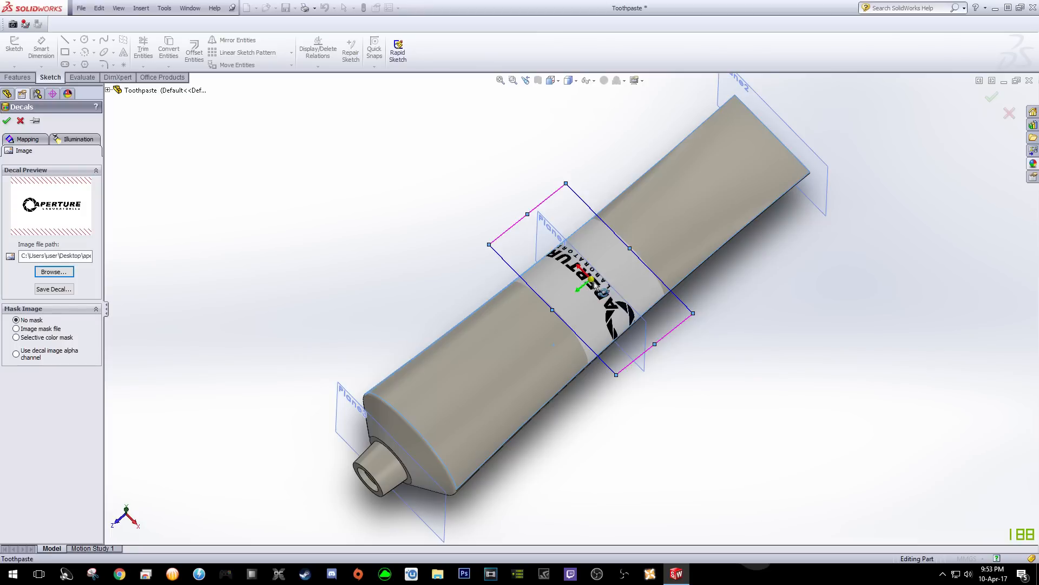
Rotate the decal so its lettering runs along the tube's length and move it next to the shoulder
left_click_drag(596, 286, 540, 228)
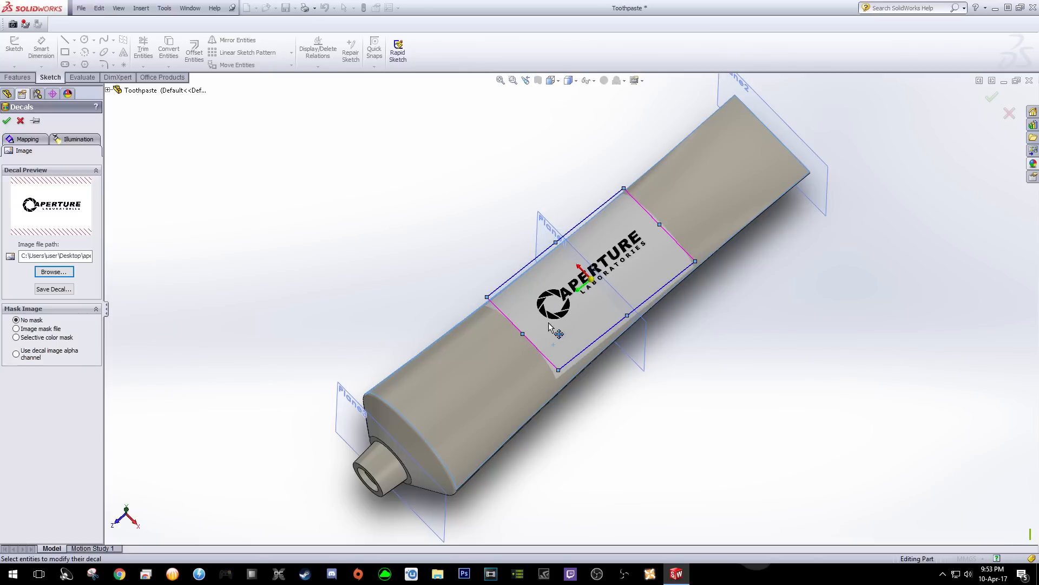
left_click_drag(549, 324, 440, 413)
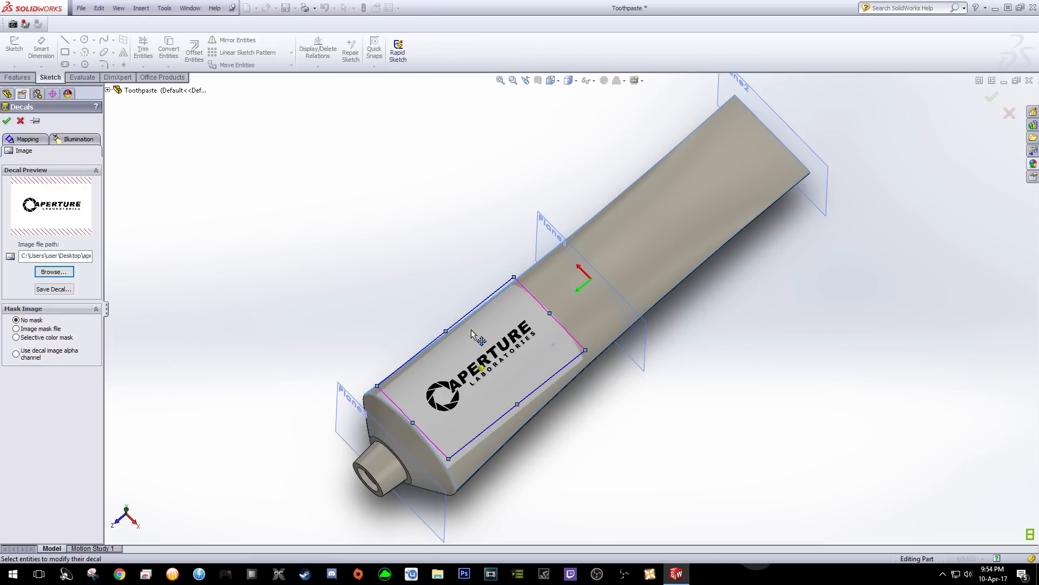
Set the decal's image masking to a selective color mask
left_click(16, 329)
left_click(16, 364)
left_click(17, 337)
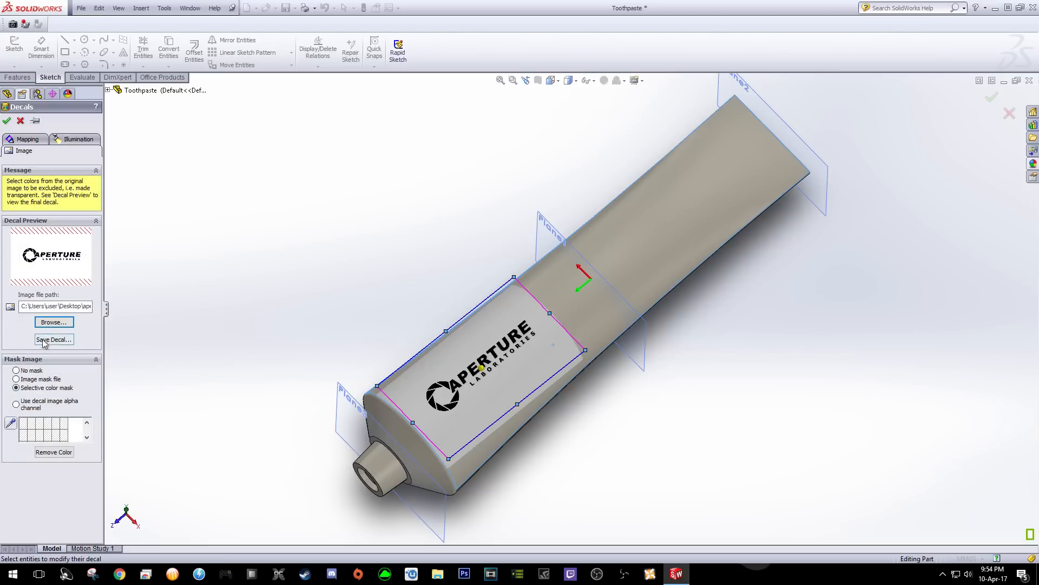
Mask out the white background of the Aperture decal, enlarge it along most of the tube's upper face and centre it across the width
left_click(12, 426)
left_click(53, 243)
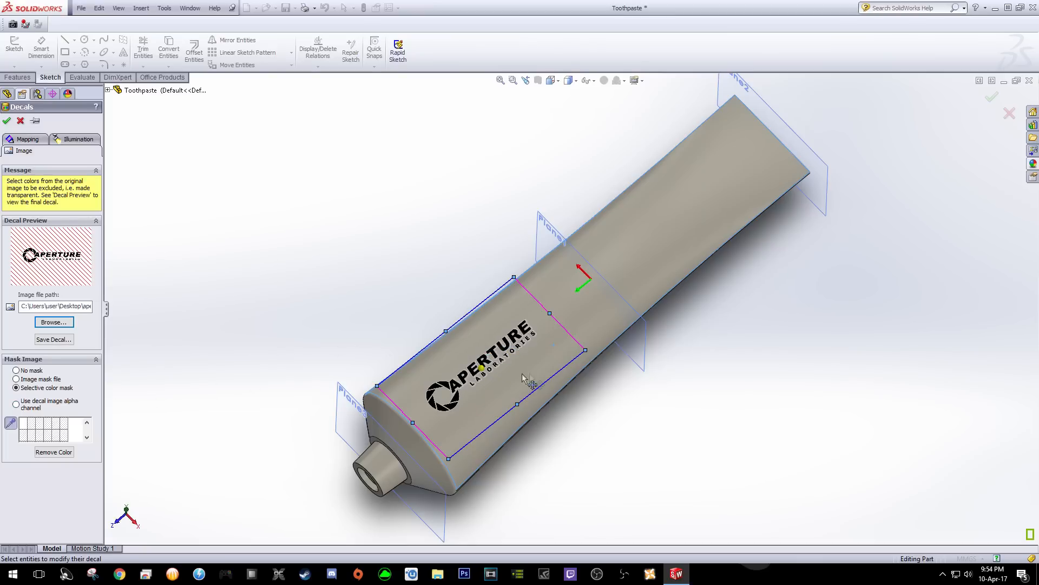
mouse_move(582, 350)
left_mouse_down()
mouse_move(574, 355)
mouse_move(596, 362)
mouse_move(567, 358)
left_mouse_up()
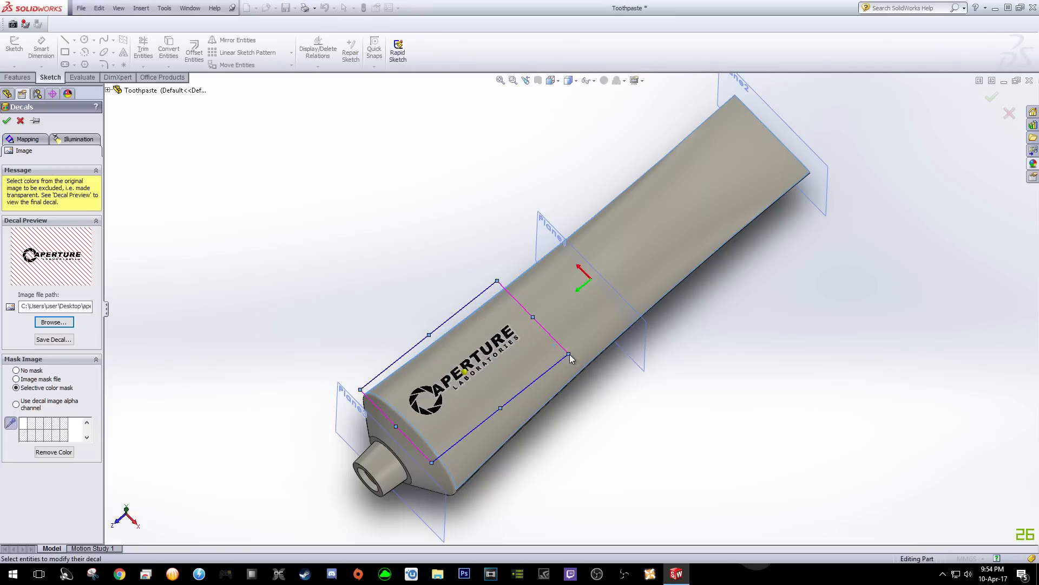
left_click_drag(569, 354, 803, 343)
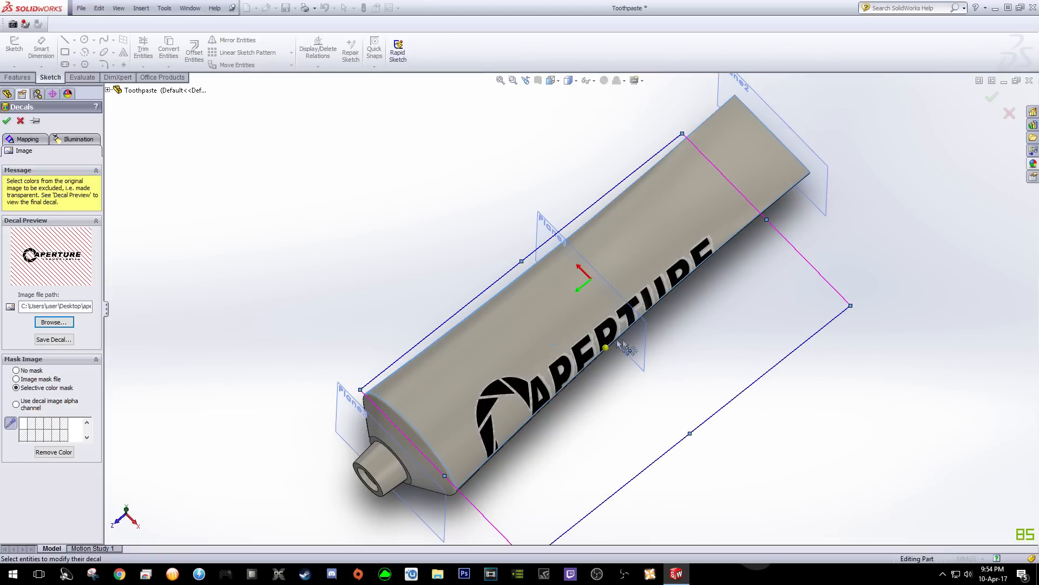
left_click_drag(503, 376, 523, 310)
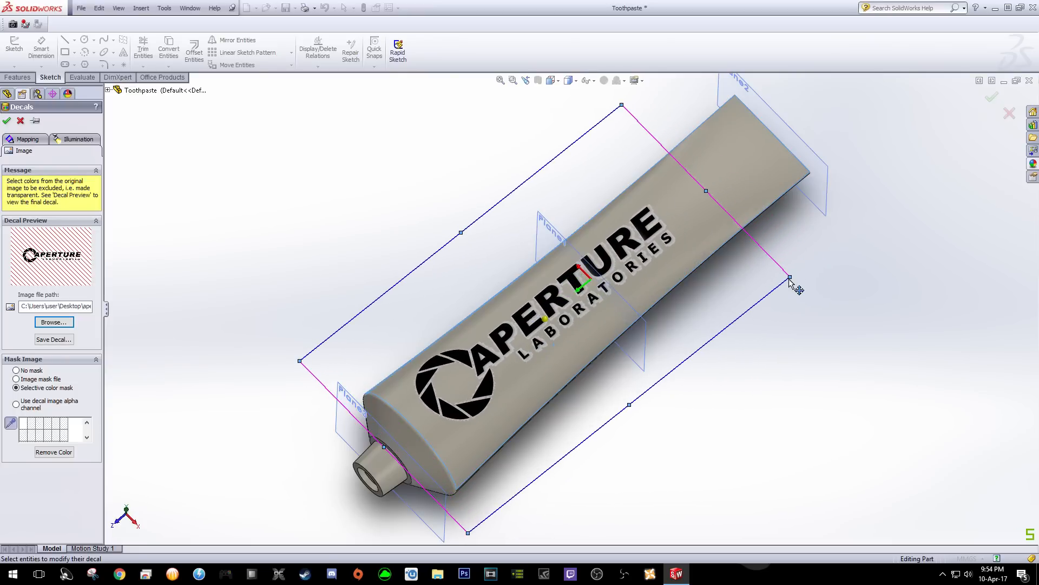
left_click_drag(789, 277, 816, 269)
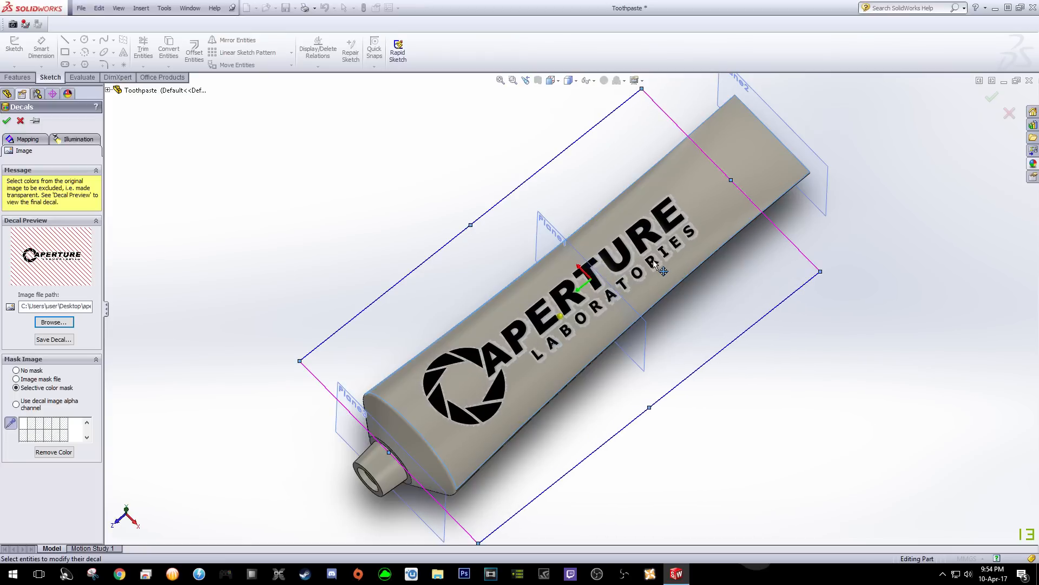
left_click_drag(648, 262, 640, 268)
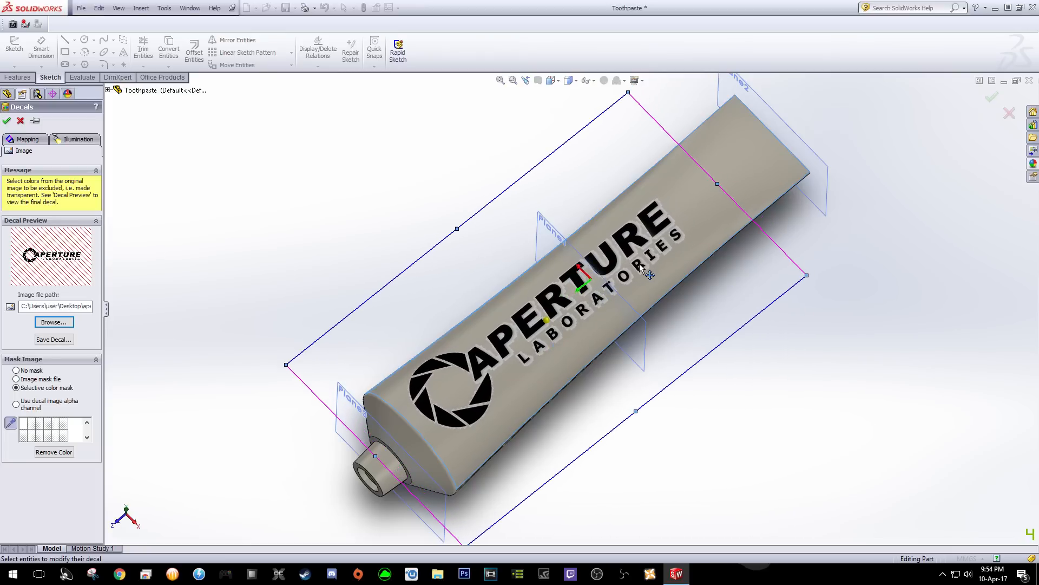
middle_click_drag(806, 301, 791, 352)
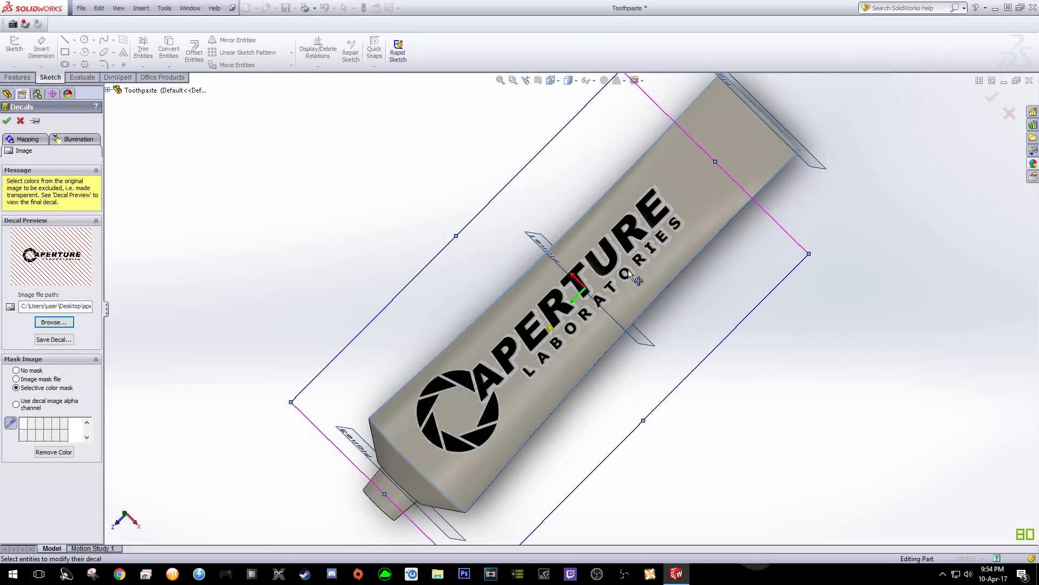
left_click_drag(622, 260, 623, 265)
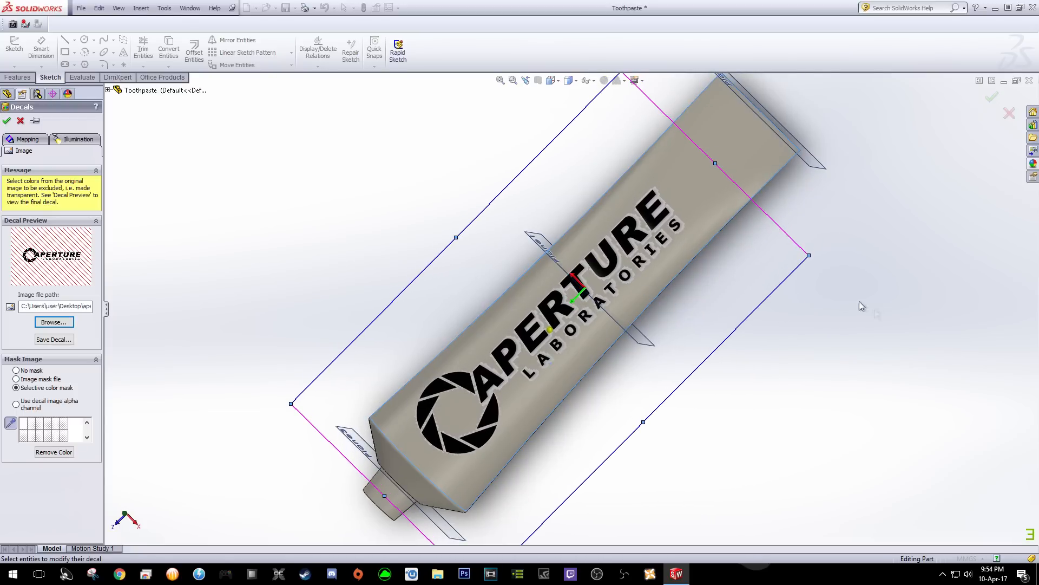
middle_click_drag(870, 430, 863, 455)
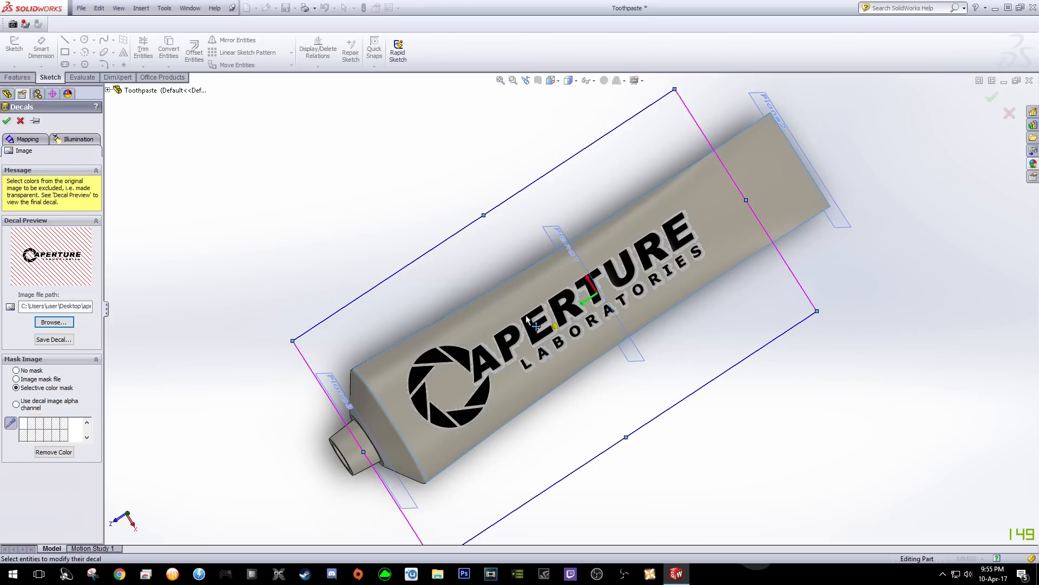
Try masking the decal with its alpha channel, normal and inverted, and with an image mask file, and restore the selective color mask
left_click(16, 405)
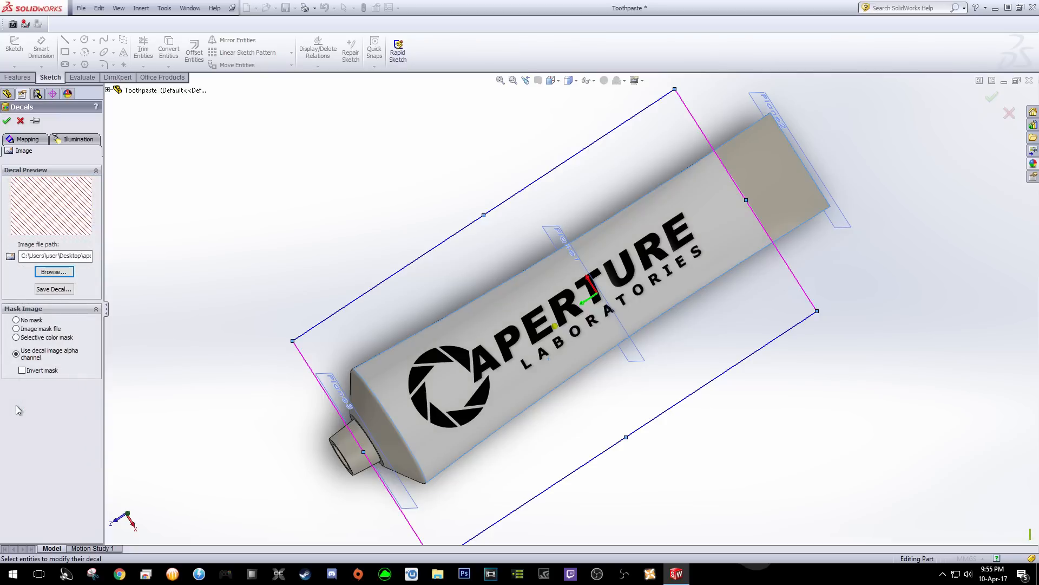
left_click(24, 373)
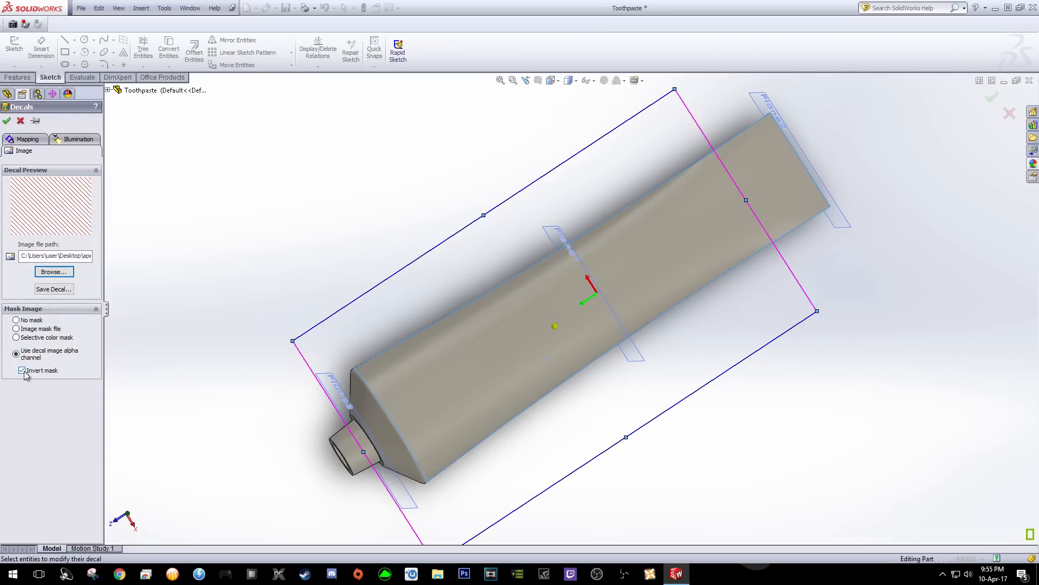
left_click(23, 371)
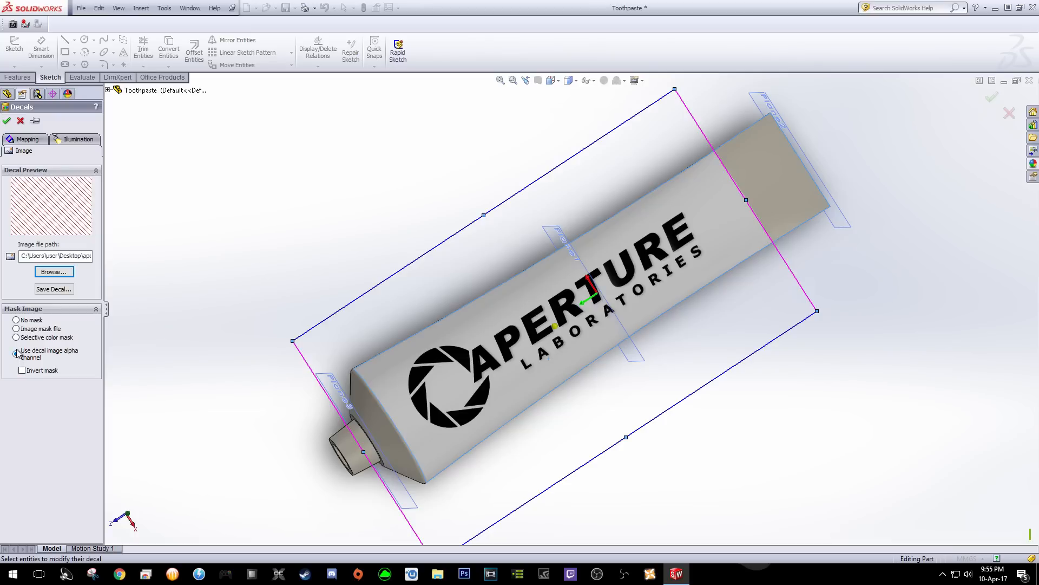
left_click(16, 328)
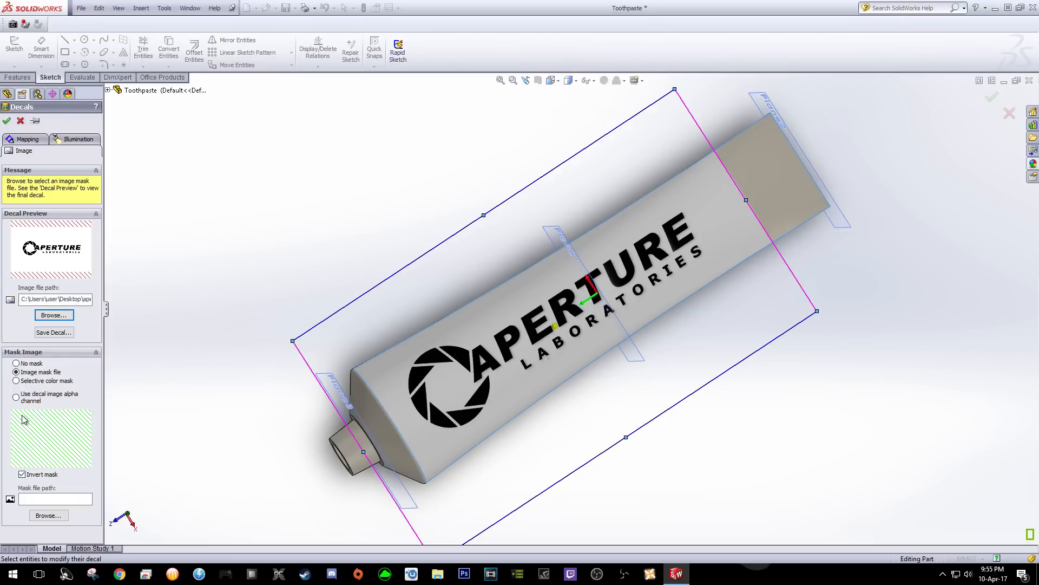
left_click(16, 381)
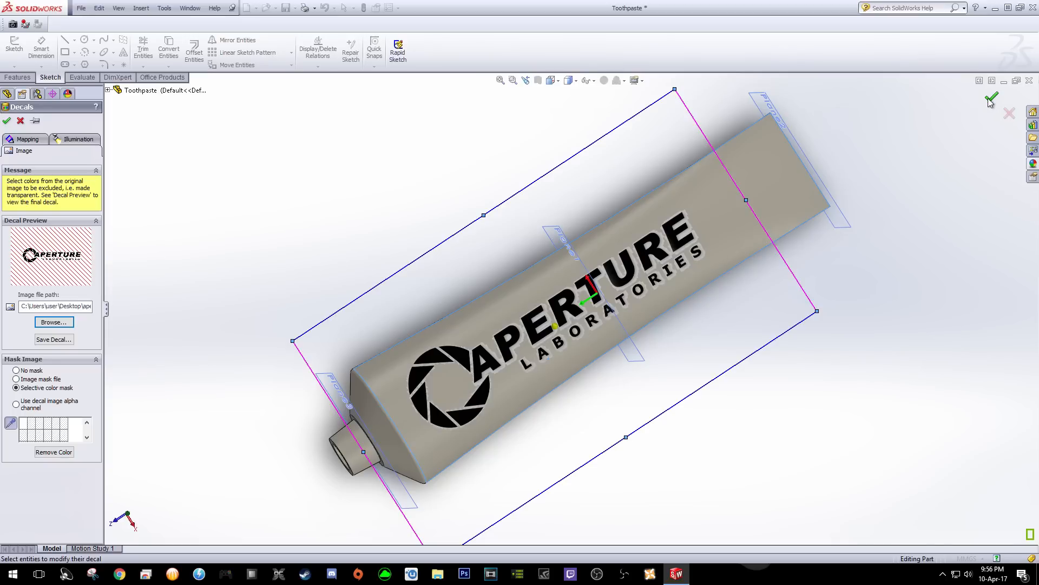
Nudge the Aperture decal slightly toward the neck on the upper face and accept it
left_click_drag(512, 336, 506, 340)
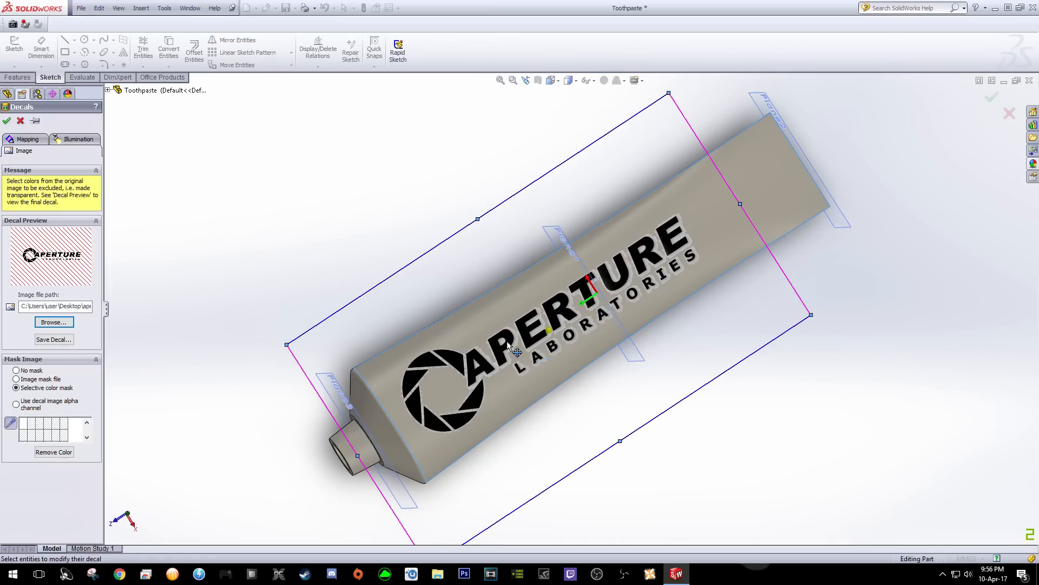
left_click_drag(647, 256, 648, 253)
left_click(991, 98)
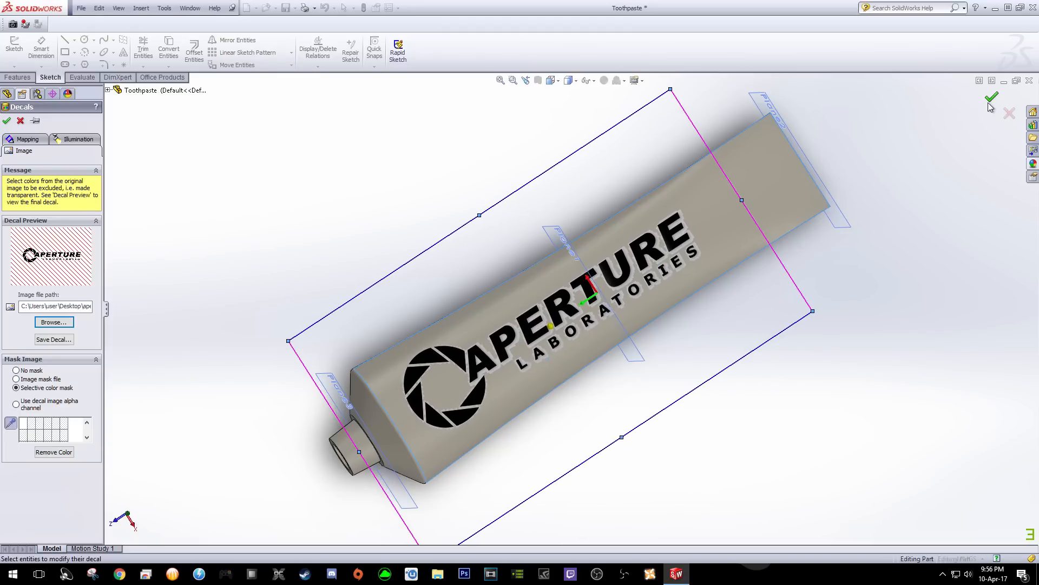
Apply a white appearance from the appearance library to the whole tube
left_click(1033, 164)
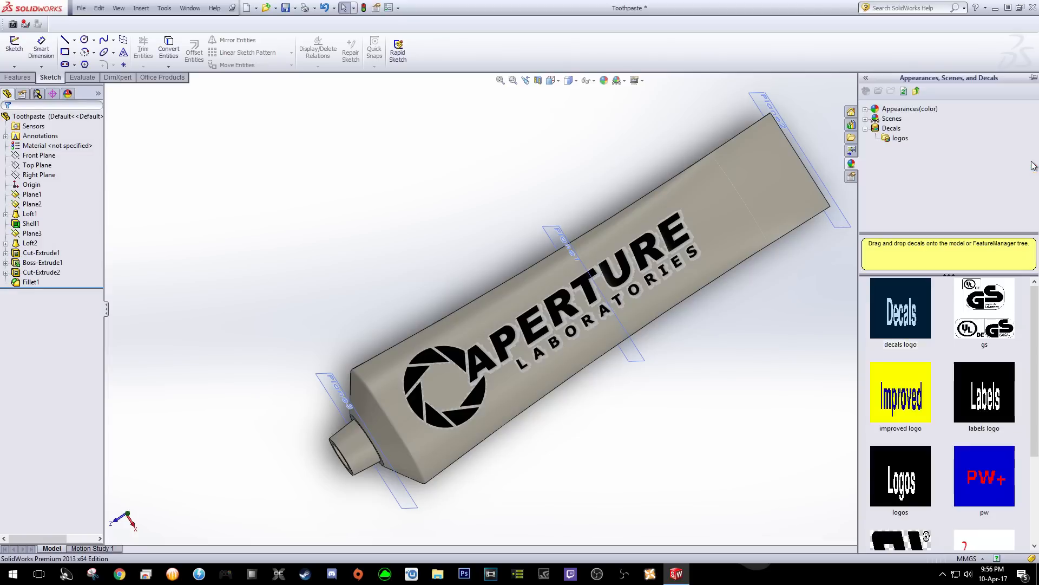
left_click(866, 109)
left_click(910, 130)
left_click(908, 329)
double_click(907, 328)
left_click_drag(907, 313, 293, 295)
middle_click_drag(292, 295, 287, 274)
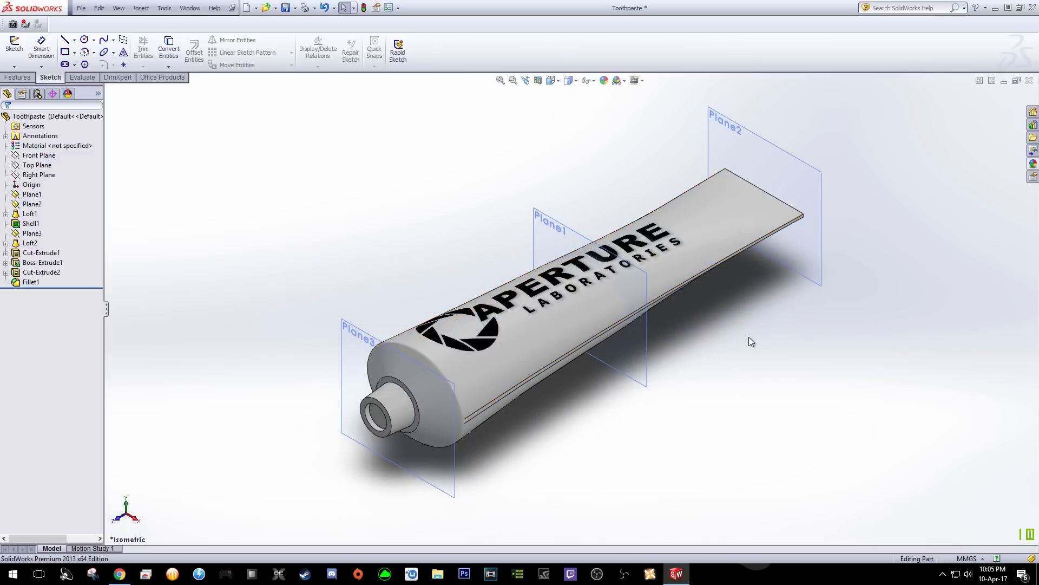
Add a second decal to the part, using the image untitled_drawing_by_artonalaptop-d7r4t9c from the Desktop
middle_click_drag(749, 338, 743, 407)
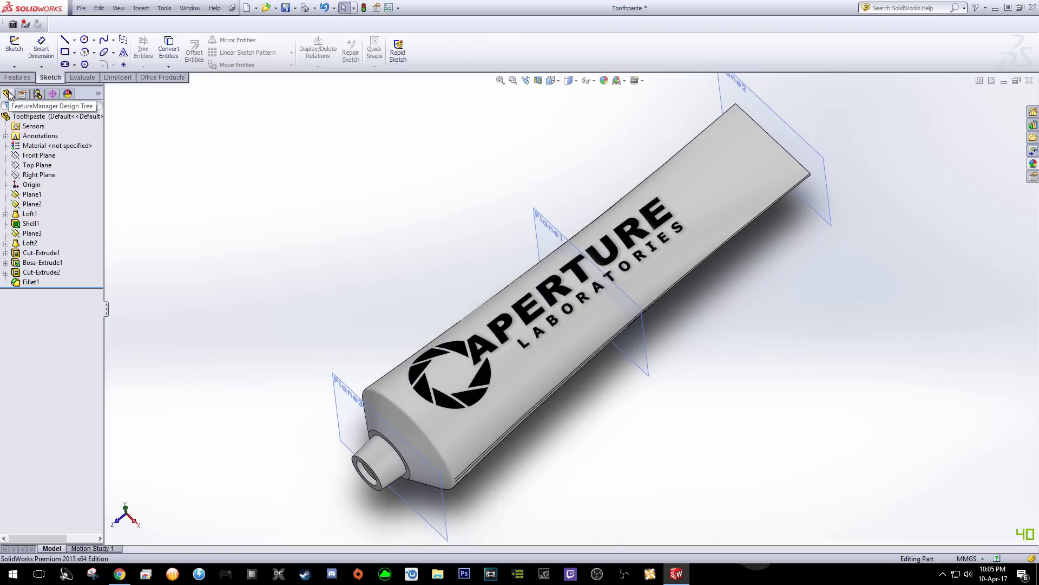
left_click(67, 95)
left_click(54, 137)
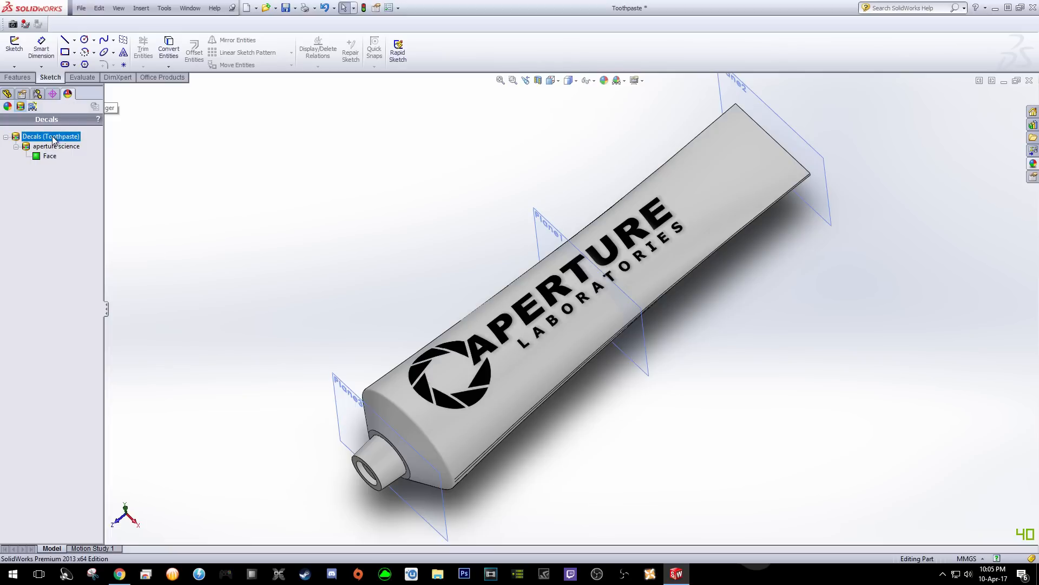
right_click(38, 137)
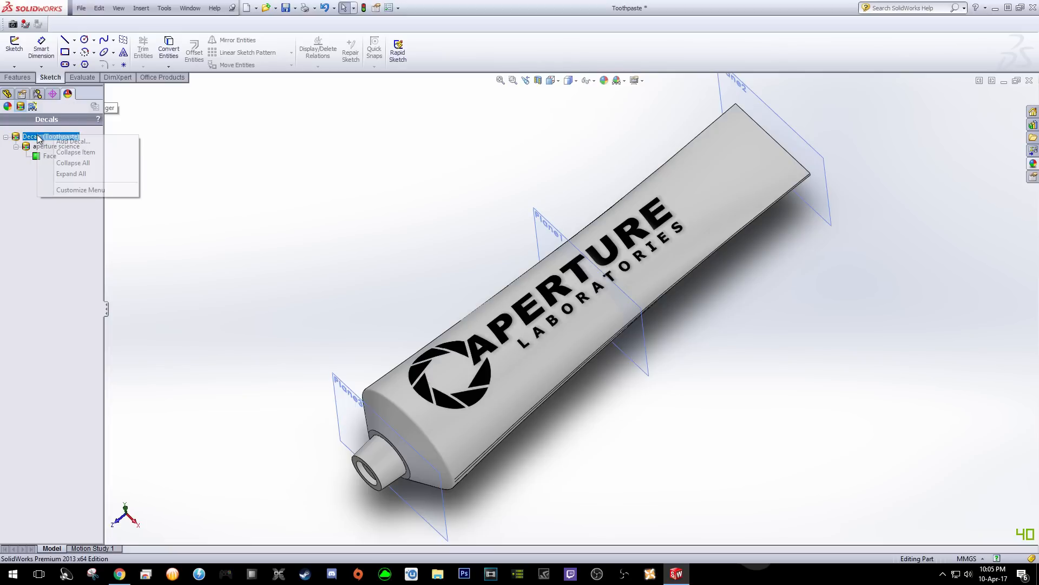
left_click(151, 141)
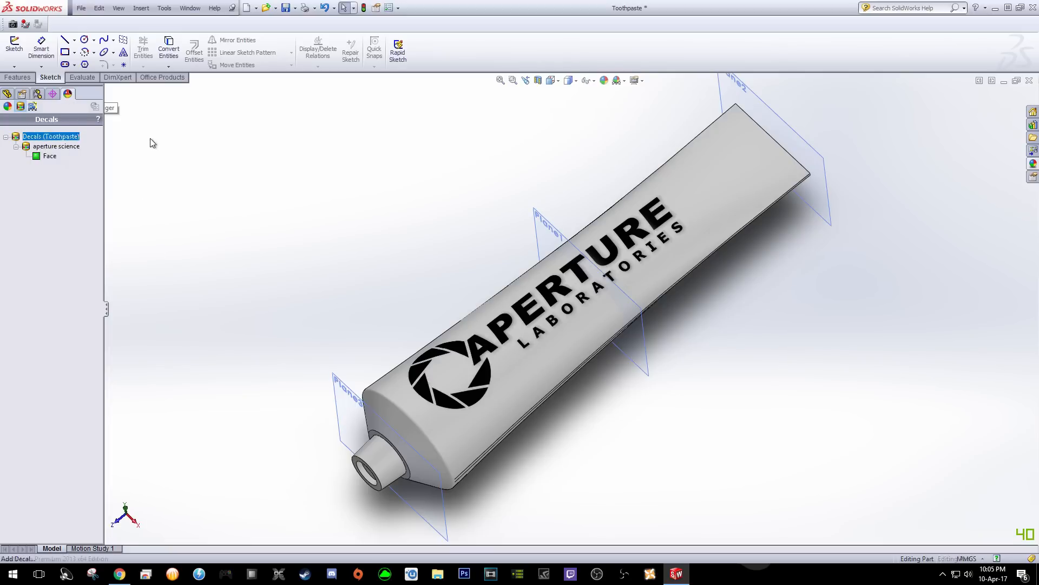
right_click(66, 139)
left_click(82, 147)
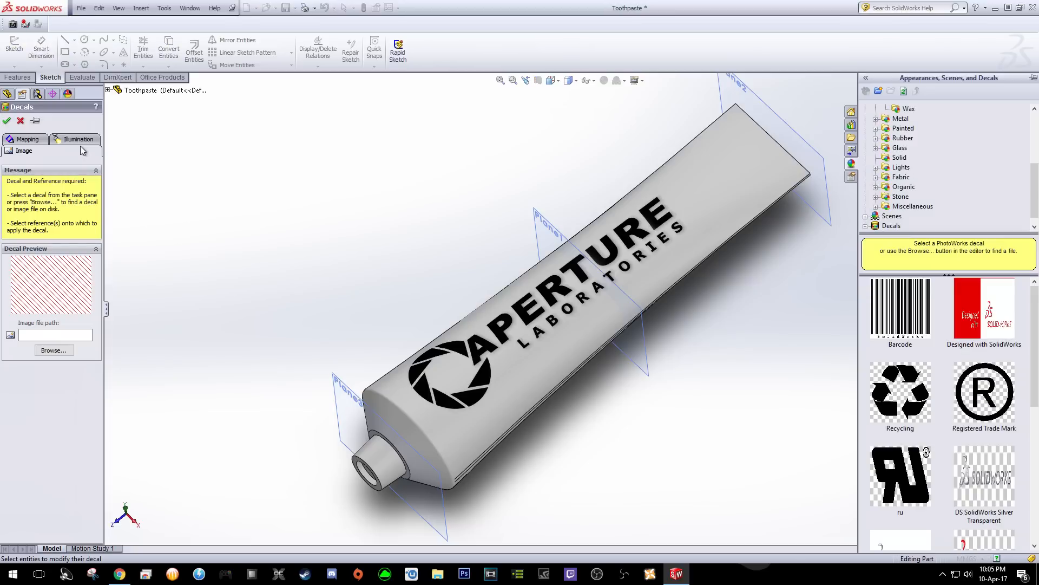
left_click(54, 351)
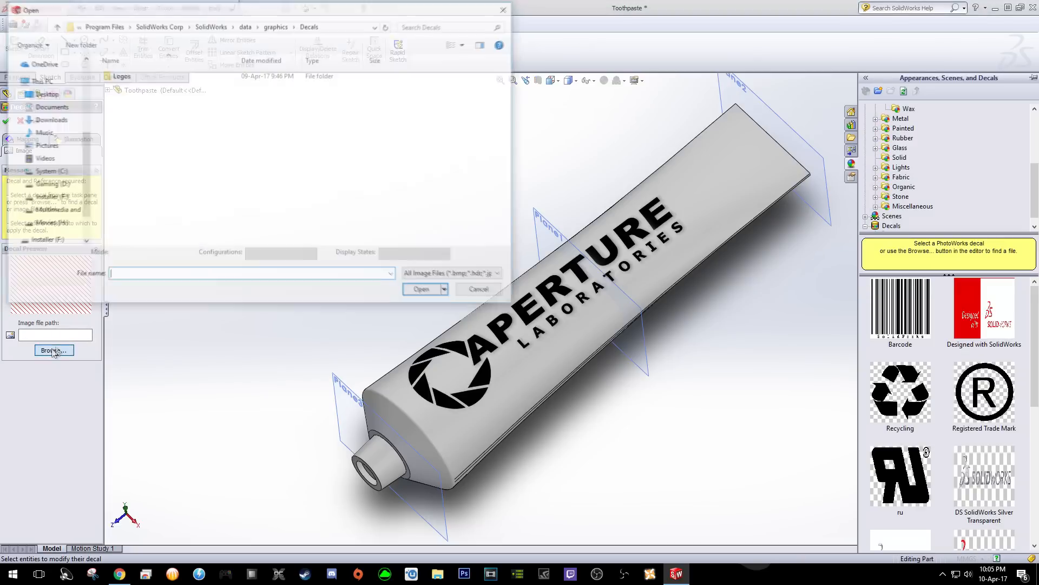
left_click(45, 93)
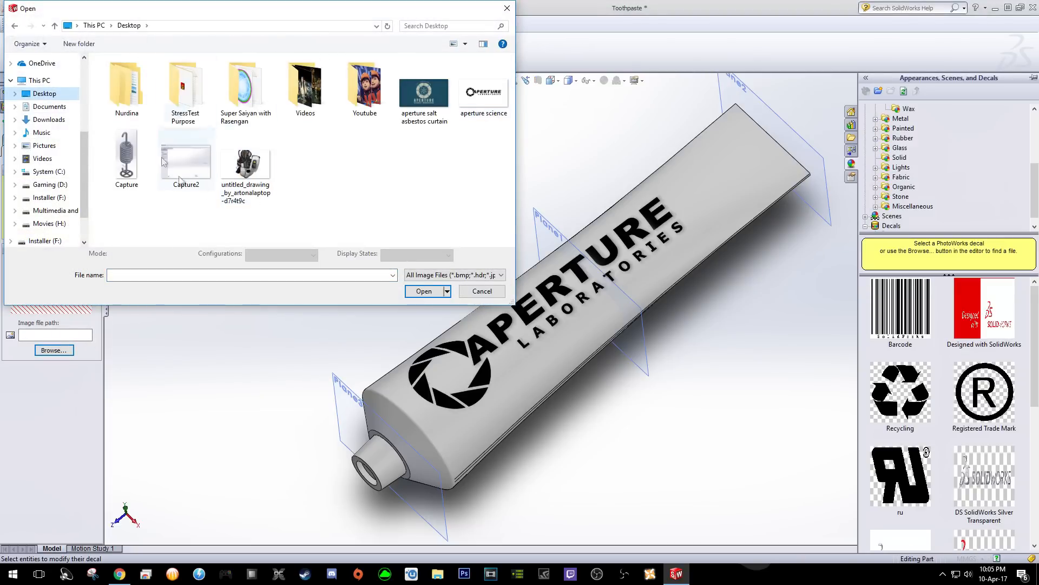
left_click(257, 161)
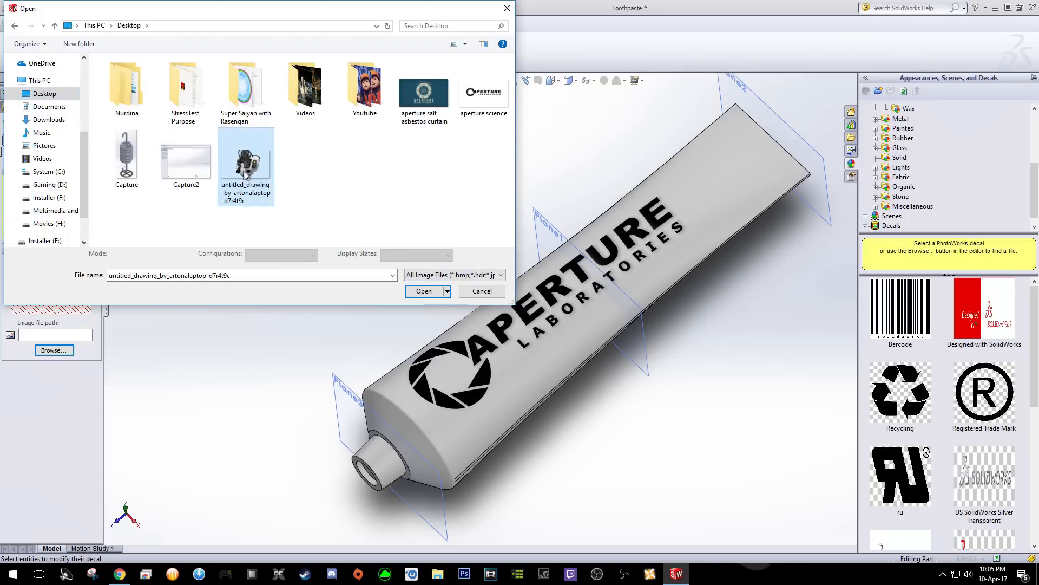
left_click(424, 292)
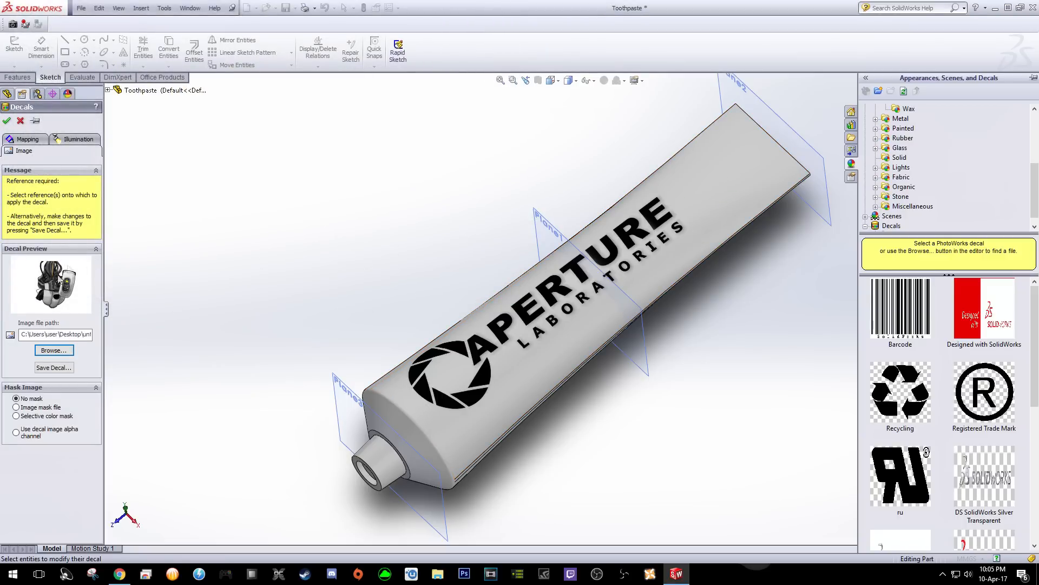
Assign the new decal to the tube's upper face and mask it with the decal image's alpha channel
left_click(16, 415)
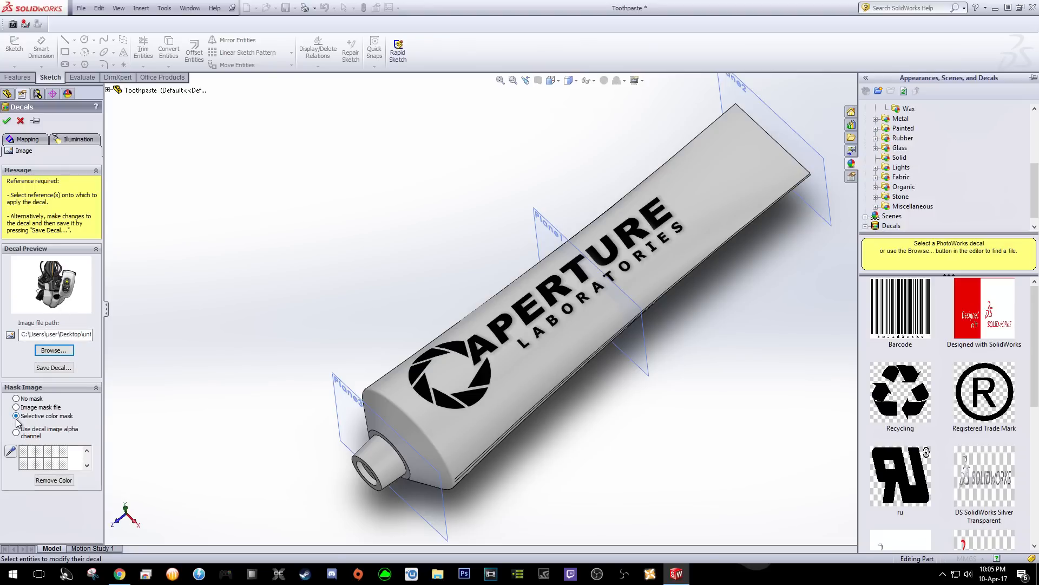
left_click(16, 432)
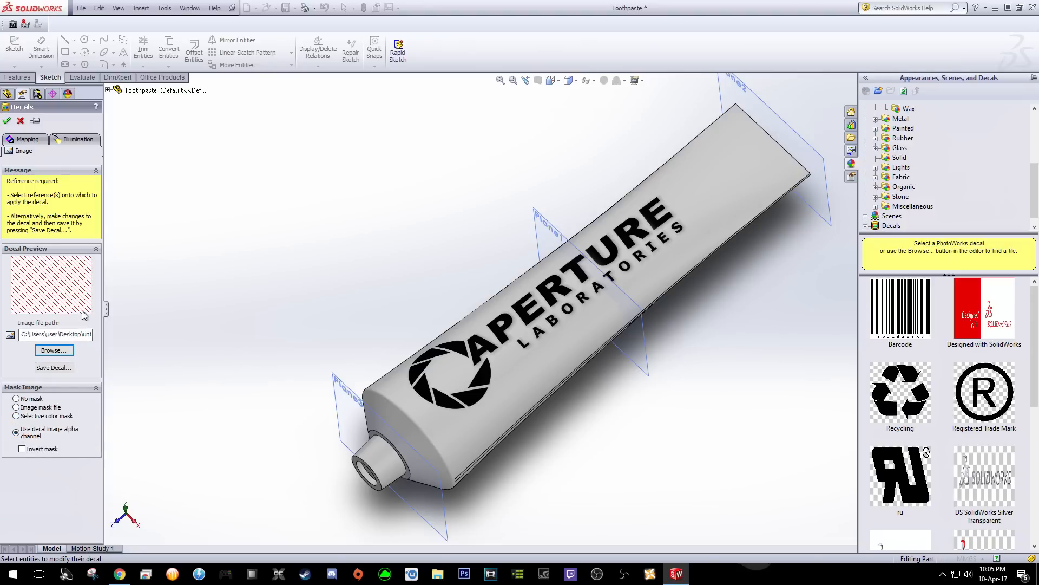
left_click(16, 416)
left_click(16, 432)
left_click(16, 416)
left_click(718, 188)
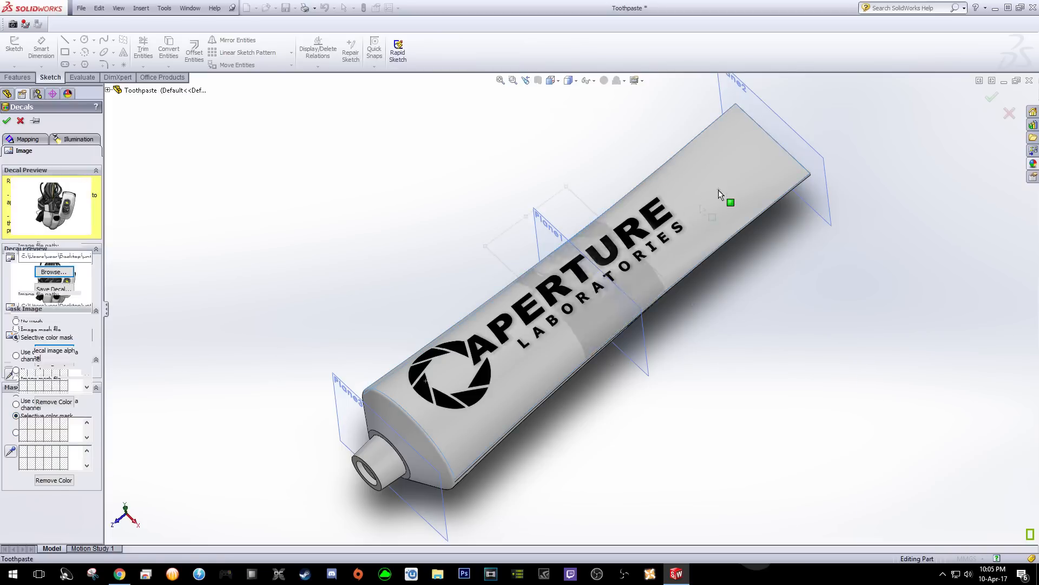
left_click(16, 404)
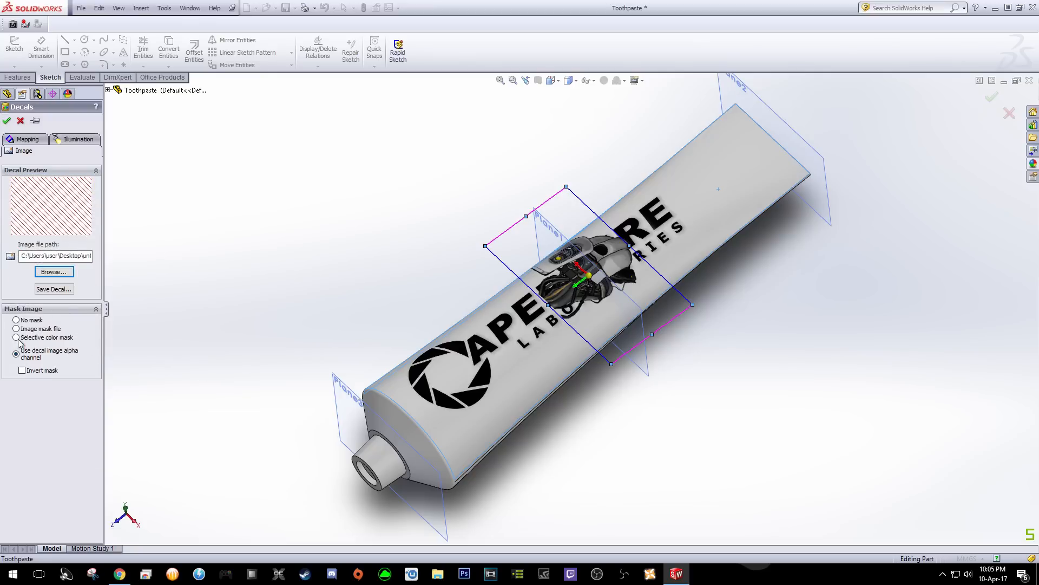
left_click(17, 338)
left_click(16, 404)
Rotate the new decal, place it on the tube's flat end beyond the Aperture lettering and accept it
left_click_drag(589, 278, 476, 174)
left_click_drag(611, 297, 726, 197)
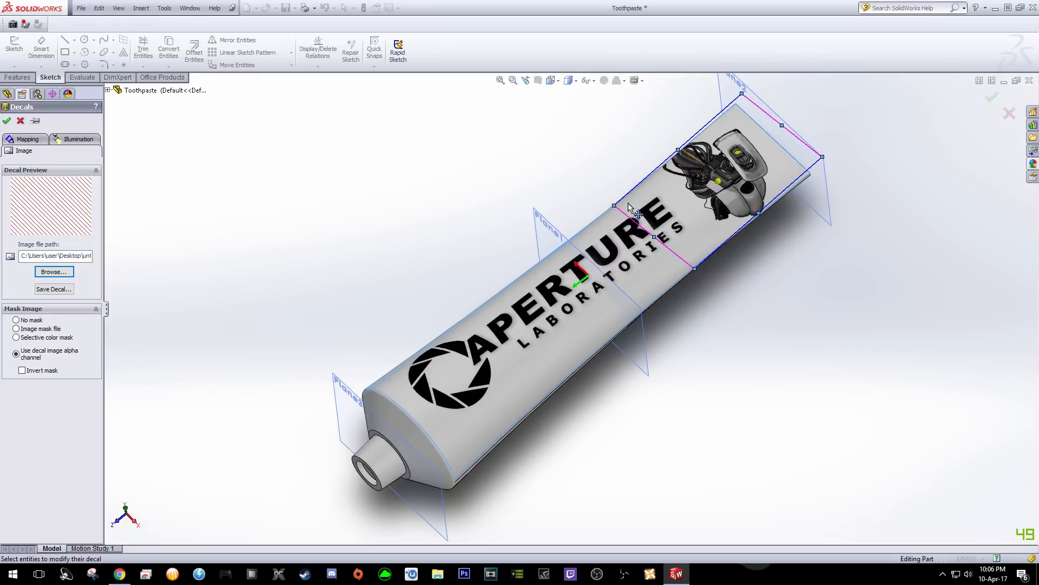
left_click_drag(731, 186, 641, 119)
scroll(642, 124, "up", 3)
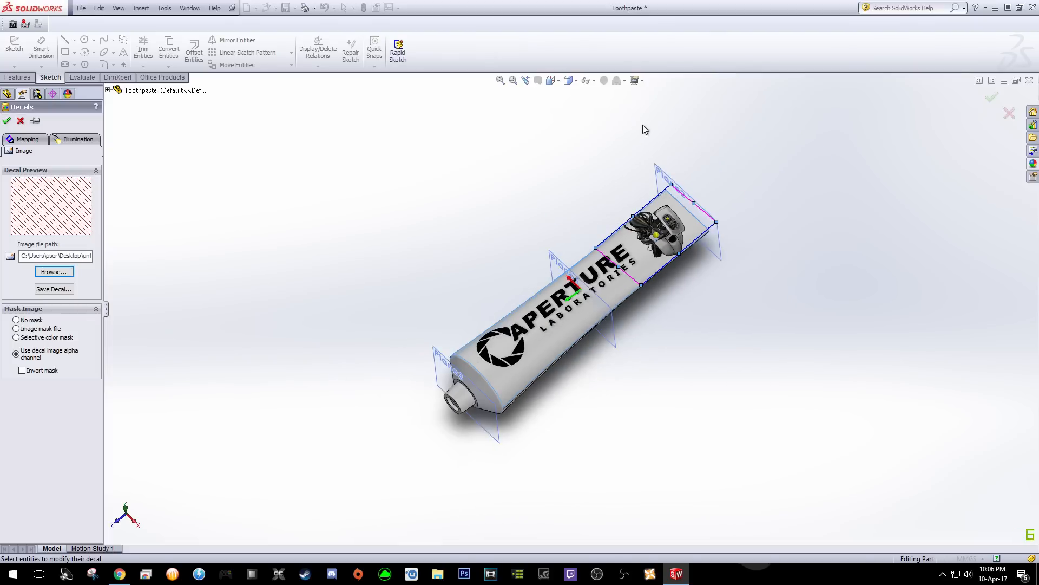
scroll(643, 125, "down", 2)
middle_click_drag(664, 219, 596, 283)
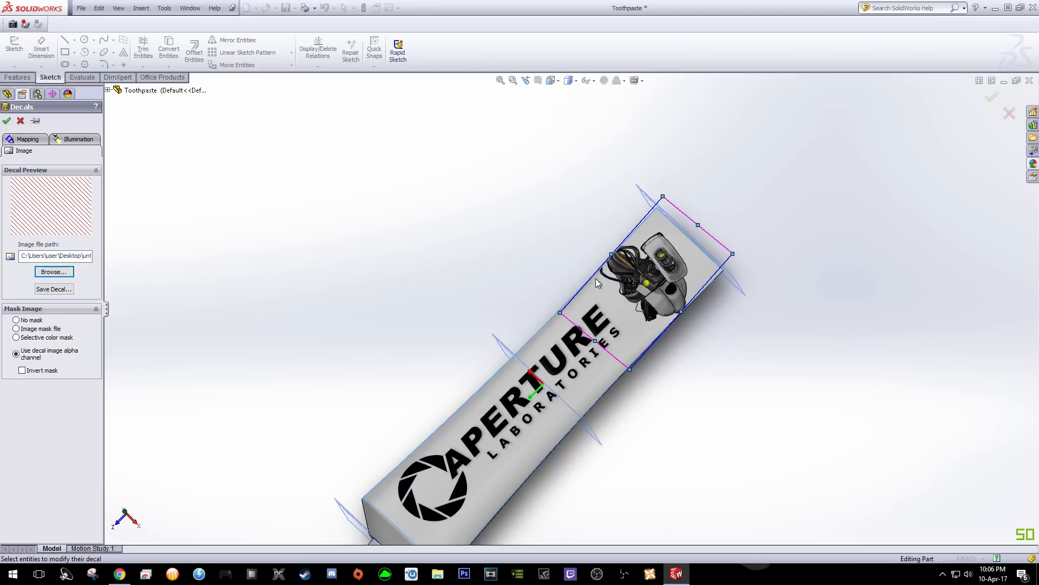
left_click(6, 120)
Inspect the tube with both decals in the isometric view and up close from above
key("space")
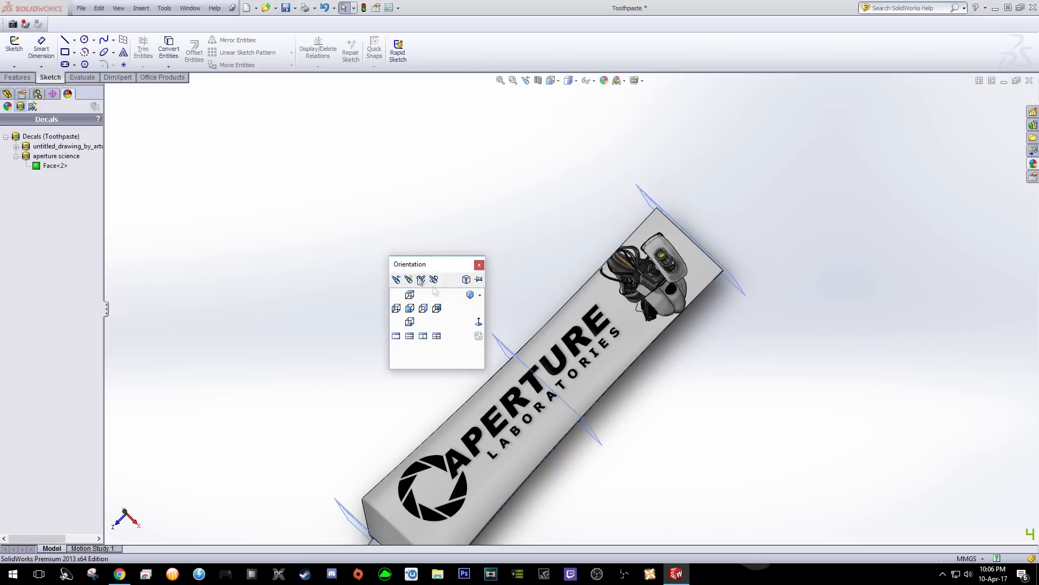
left_click(470, 295)
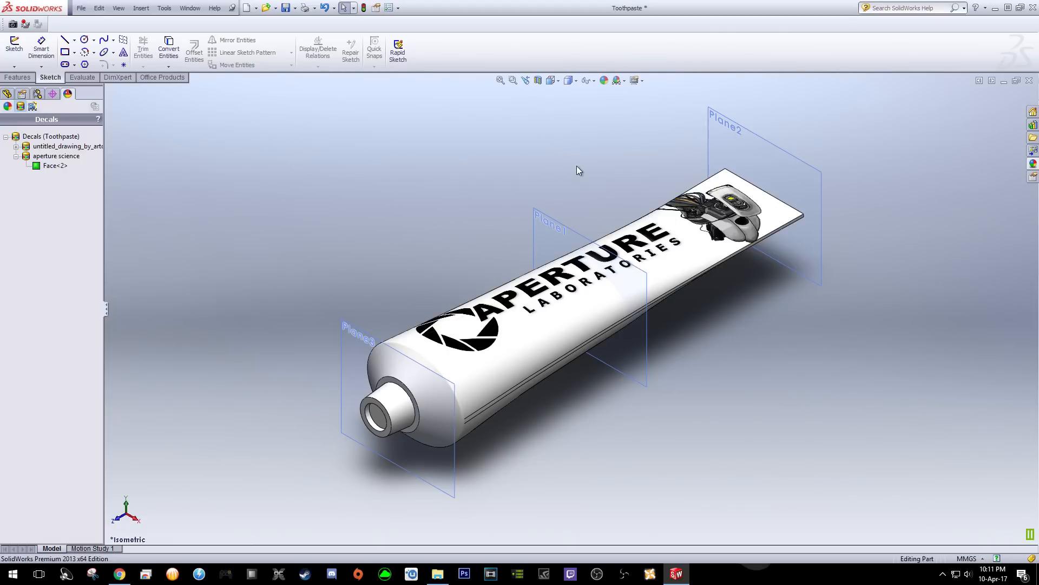
middle_click_drag(725, 282, 677, 281)
middle_click_drag(787, 178, 470, 227)
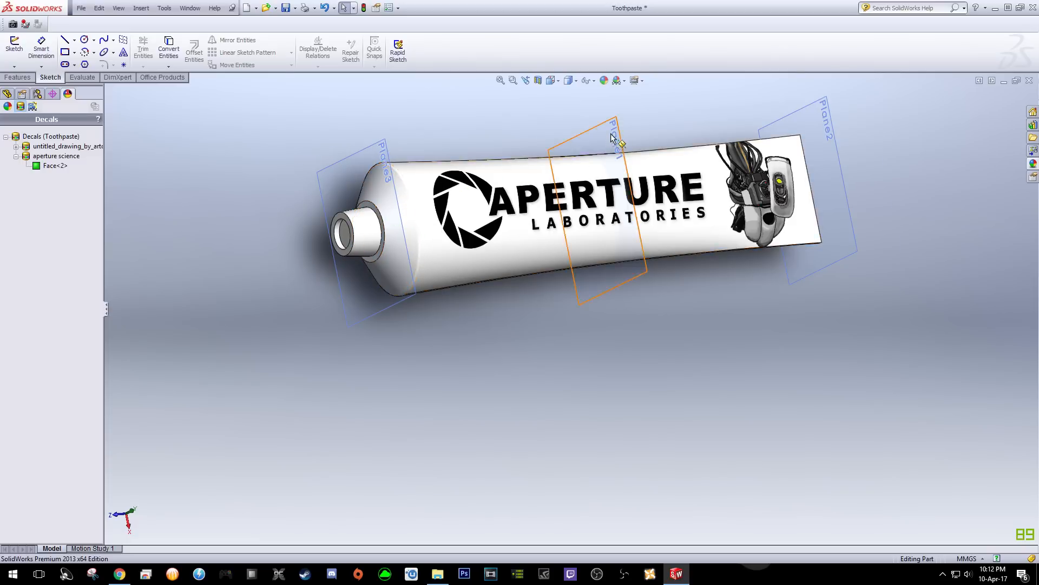
scroll(617, 138, "down", 3)
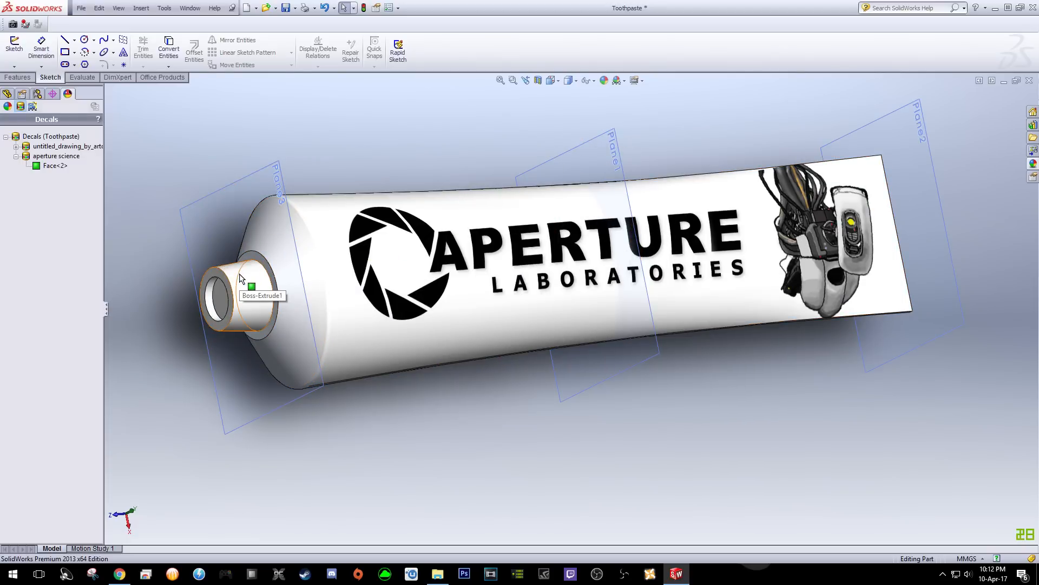
scroll(484, 186, "down", 2)
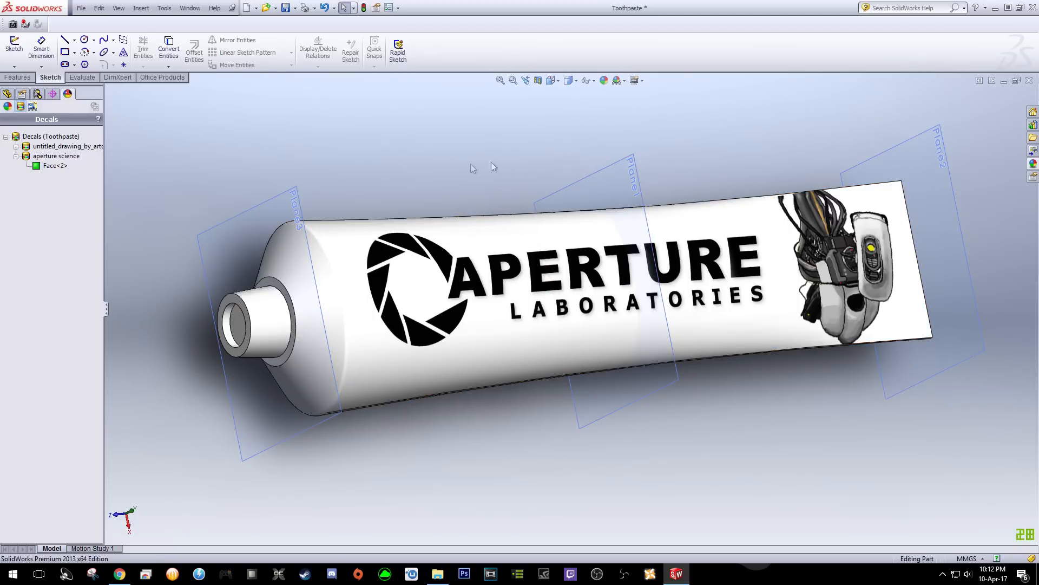
Apply the 3 Point Faded scene to the model and check the whole tube against it
left_click(624, 81)
left_click(625, 81)
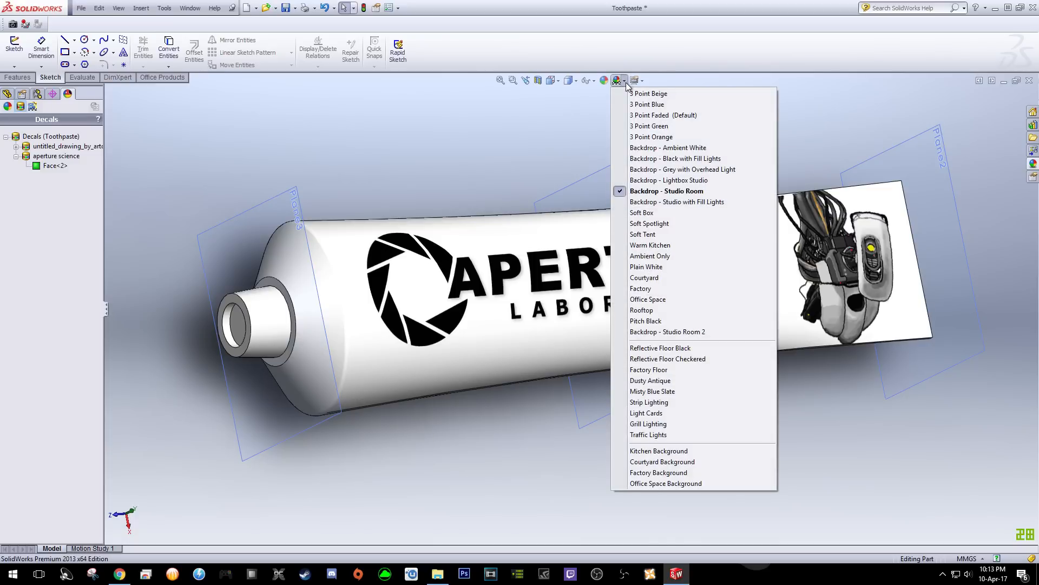
left_click(633, 80)
left_click(624, 81)
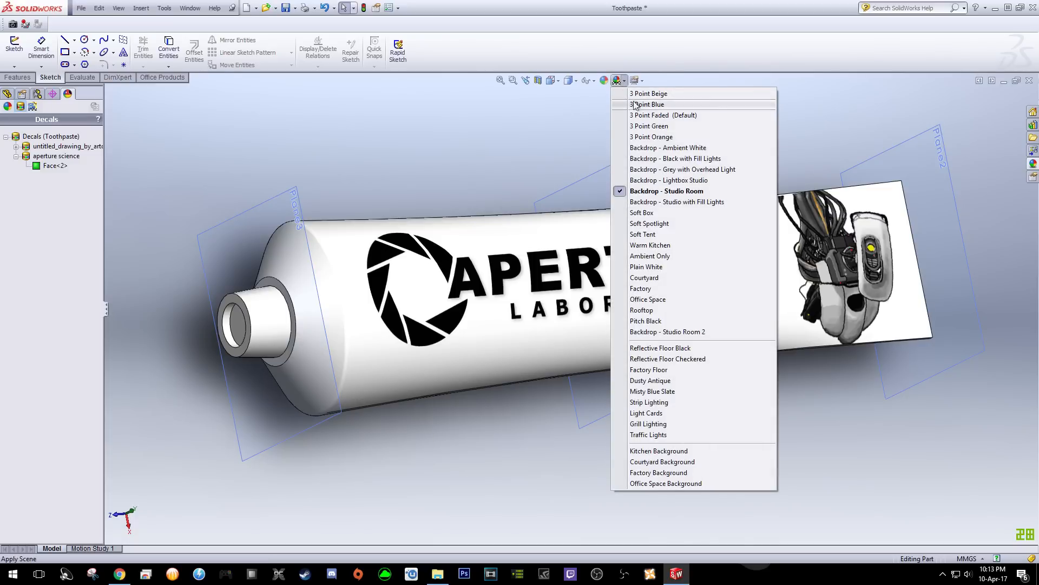
left_click(638, 115)
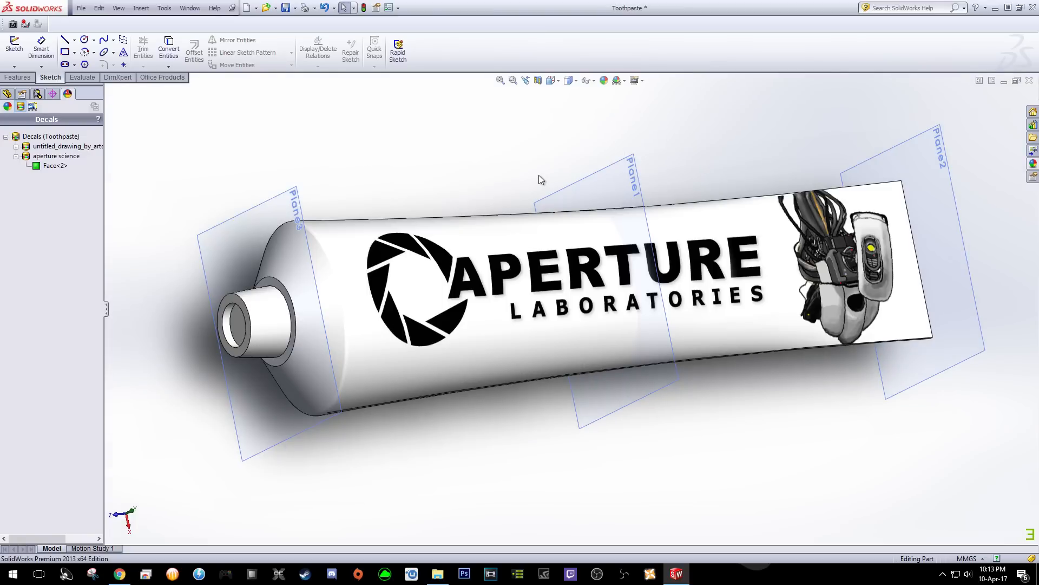
scroll(540, 176, "up", 5)
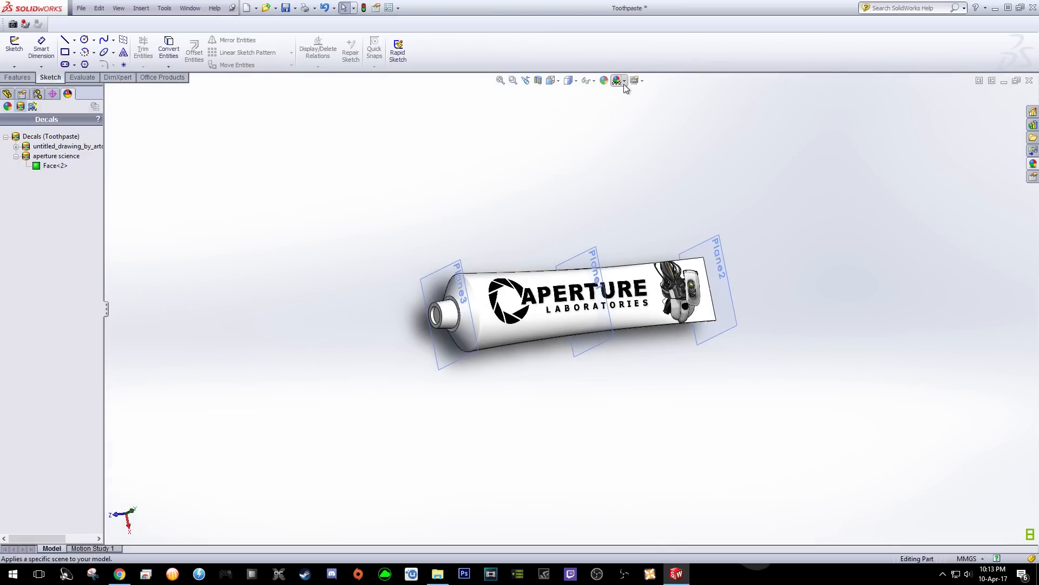
Try the scenes Backdrop - Black with Fill Lights, Backdrop - Lightbox Studio and Soft Box in turn
left_click(624, 81)
left_click(644, 158)
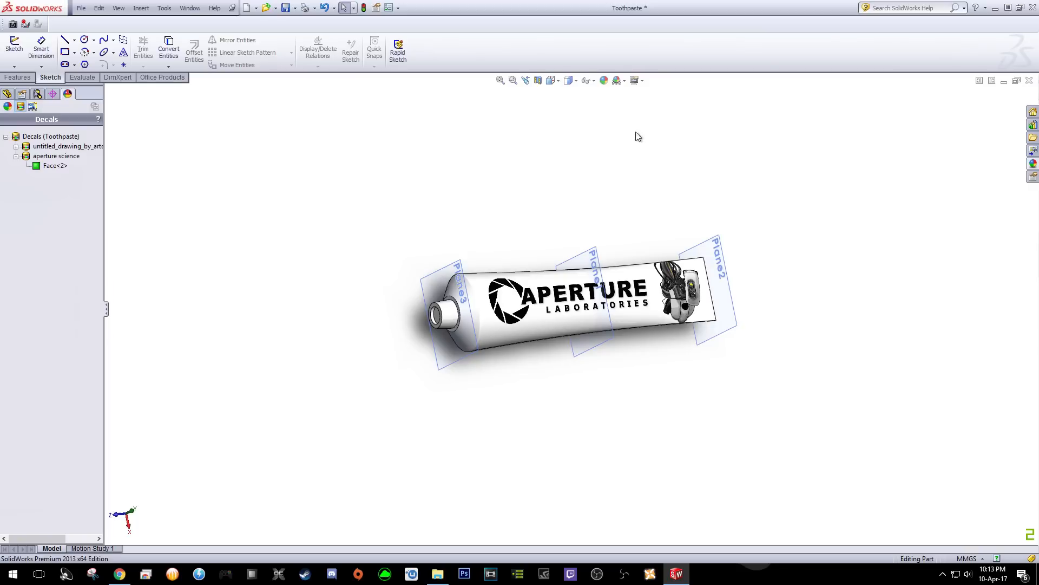
left_click(624, 81)
left_click(642, 180)
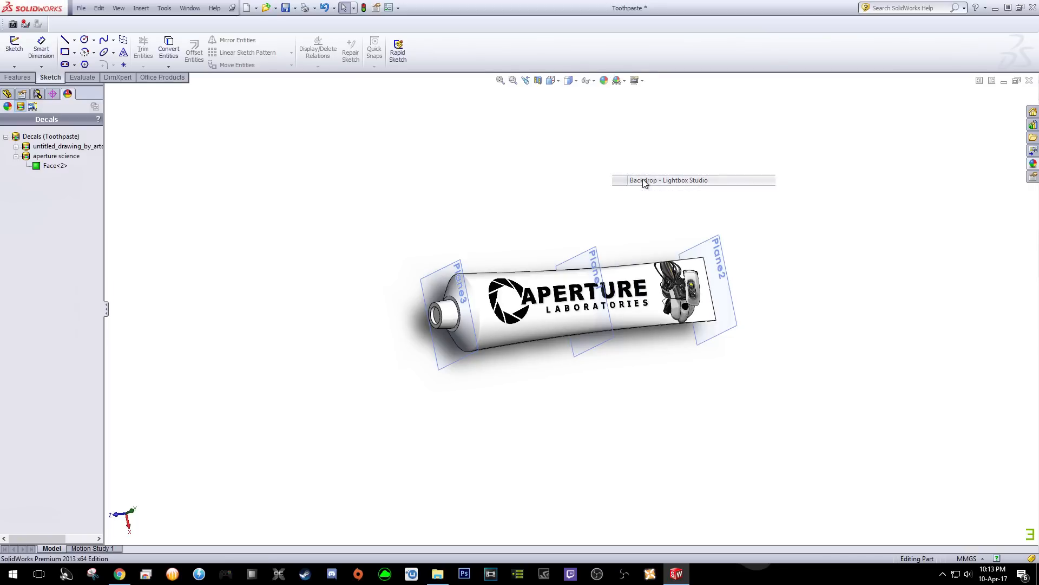
left_click(624, 81)
left_click(642, 214)
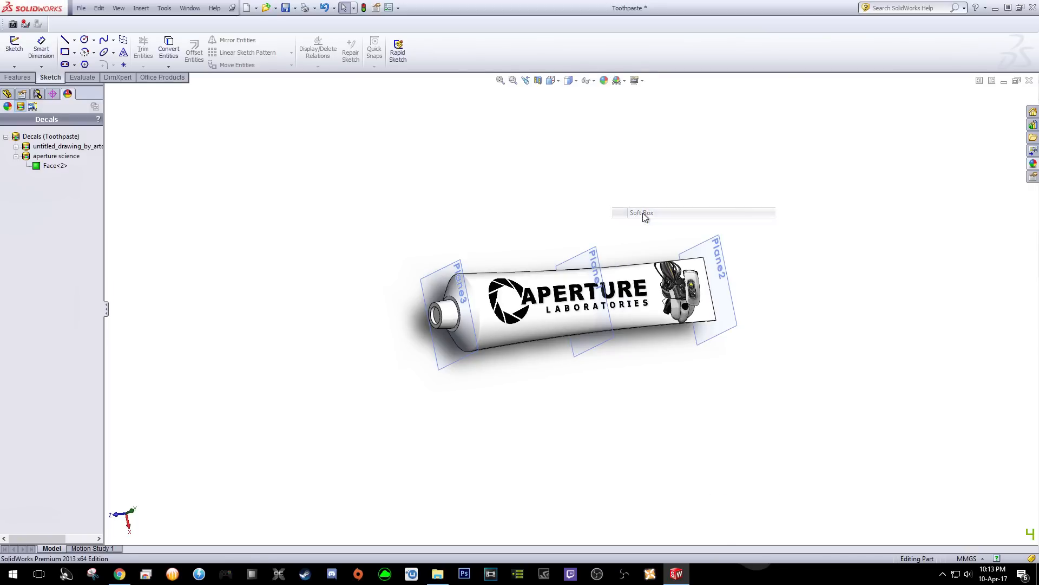
Try the Courtyard scene behind the tube and view it from another angle
left_click(624, 81)
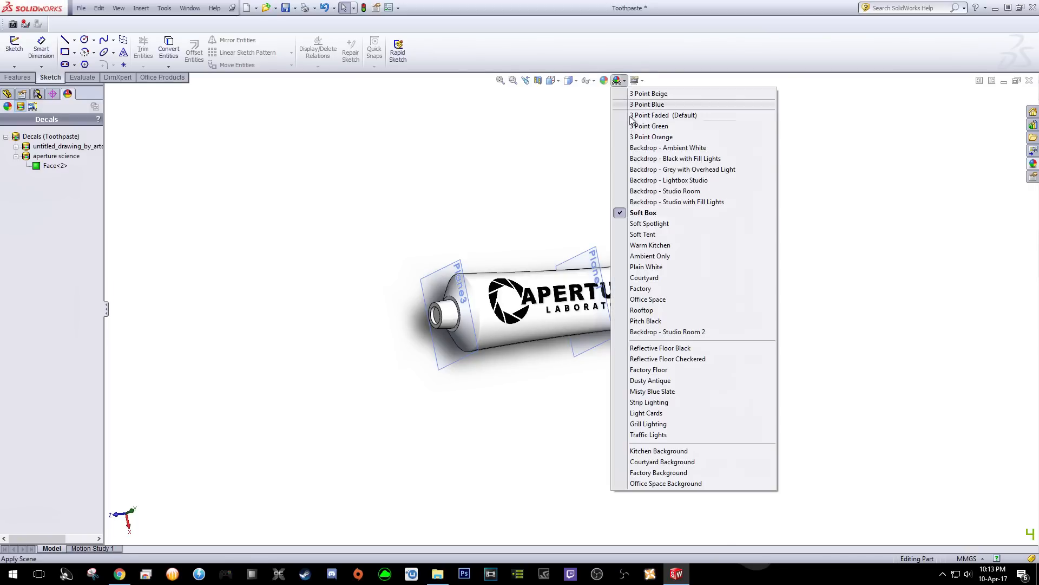
left_click(644, 278)
middle_click_drag(644, 278, 688, 223)
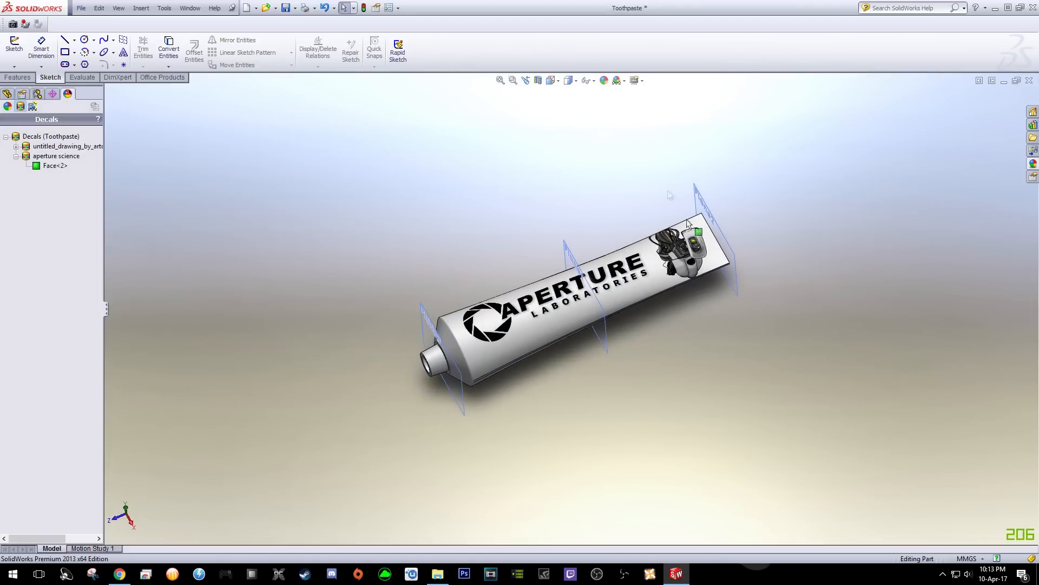
Try the Reflective Floor Black scene and the Dusty Antique scene on the model
left_click(625, 80)
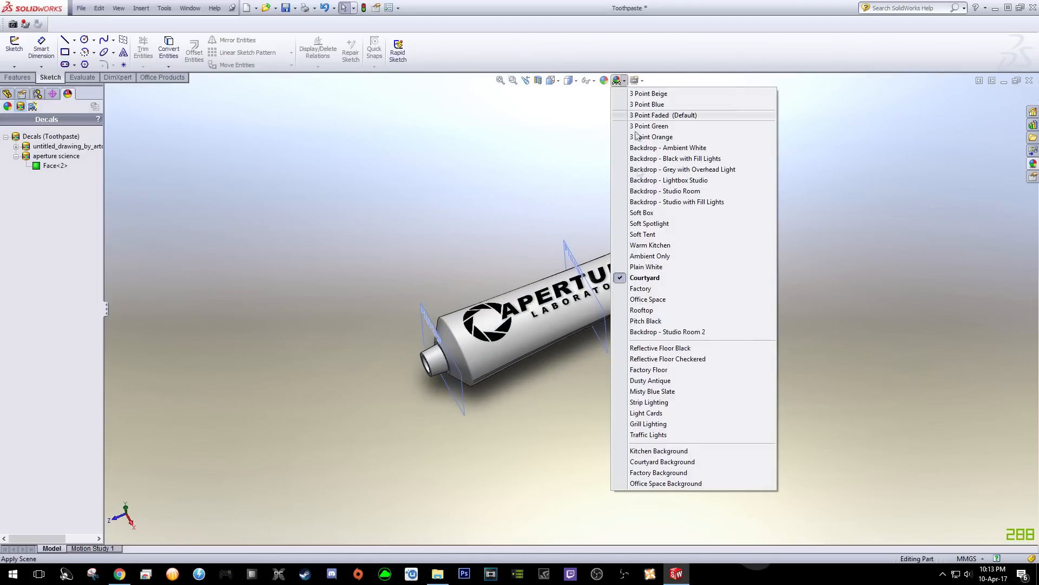
left_click(666, 348)
middle_click_drag(696, 325, 699, 427)
mouse_move(748, 389)
middle_mouse_down()
mouse_move(759, 359)
mouse_move(749, 369)
middle_mouse_up()
left_click(626, 84)
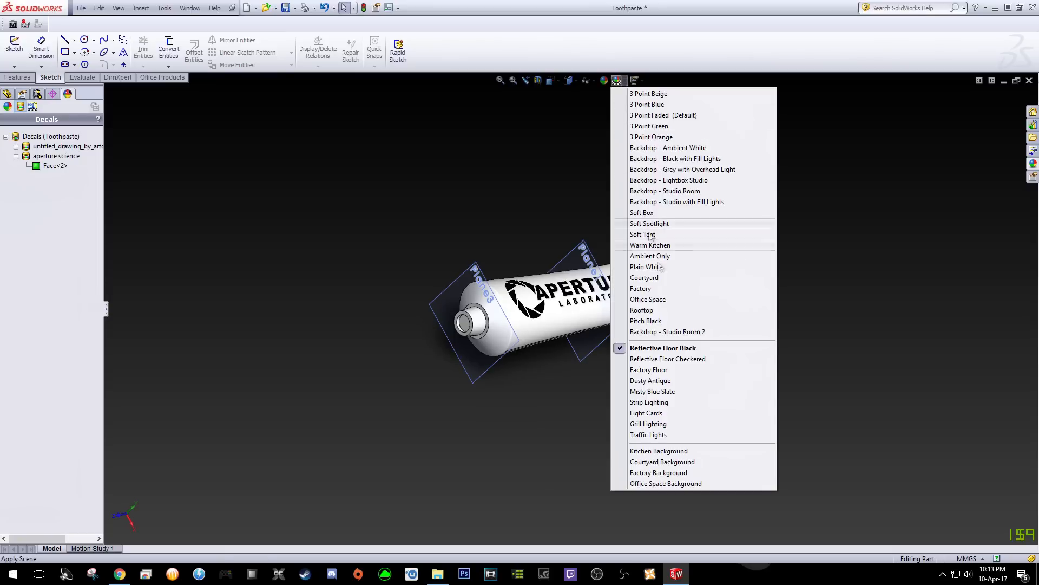
left_click(680, 385)
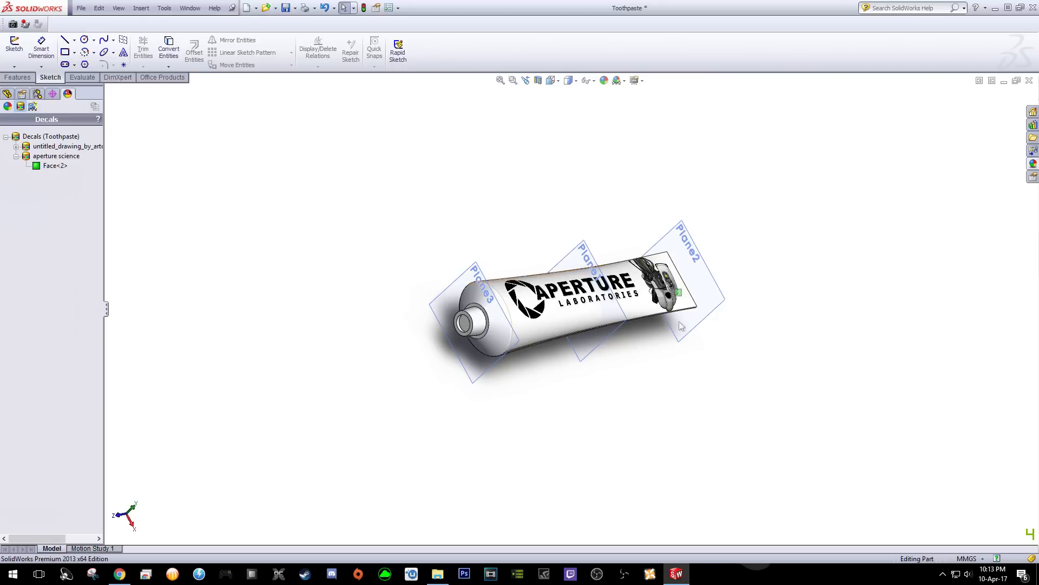
Apply the 3 Point Orange scene and return the tube to the isometric view
left_click(627, 84)
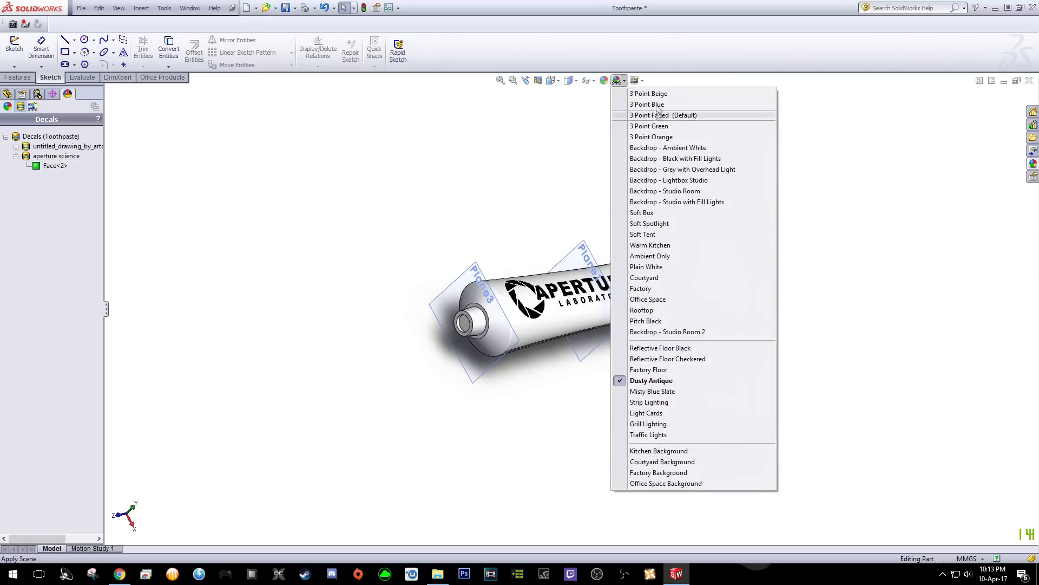
left_click(669, 139)
middle_click_drag(684, 194, 653, 229)
key("space")
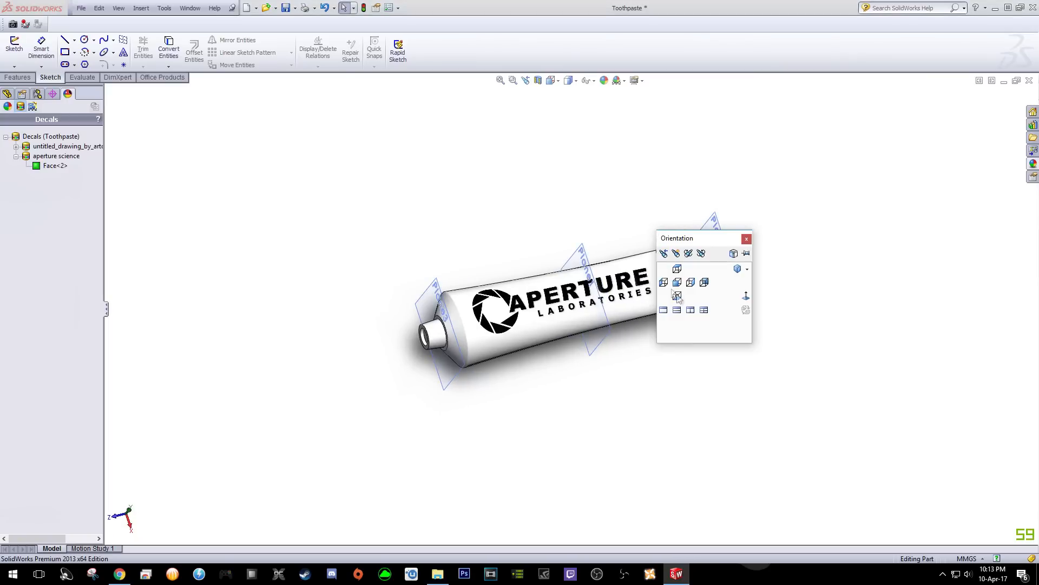
left_click(737, 269)
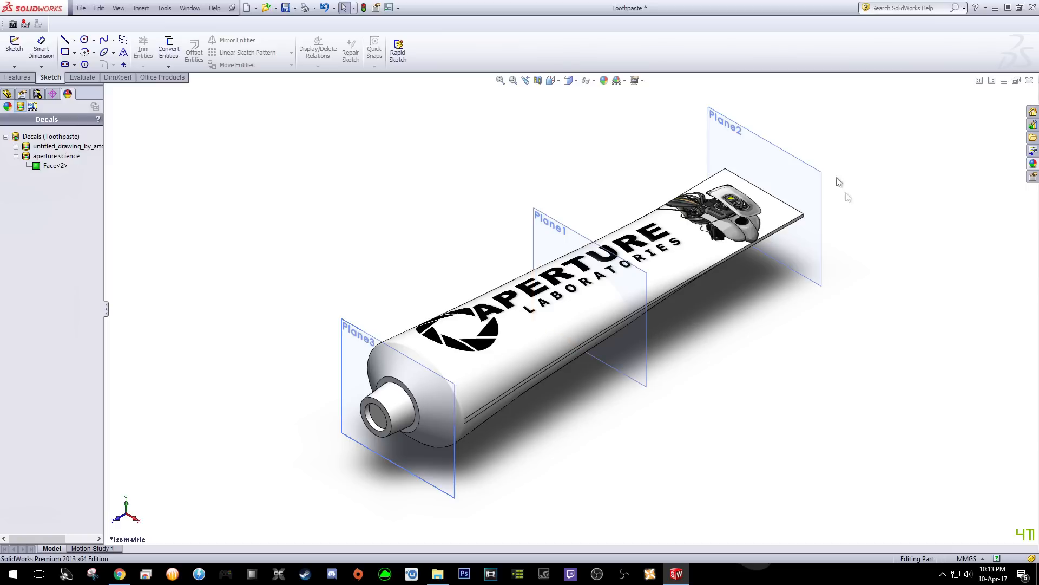
Activate the PhotoView 360 add-in for the current session without loading it at start-up
left_click(142, 9)
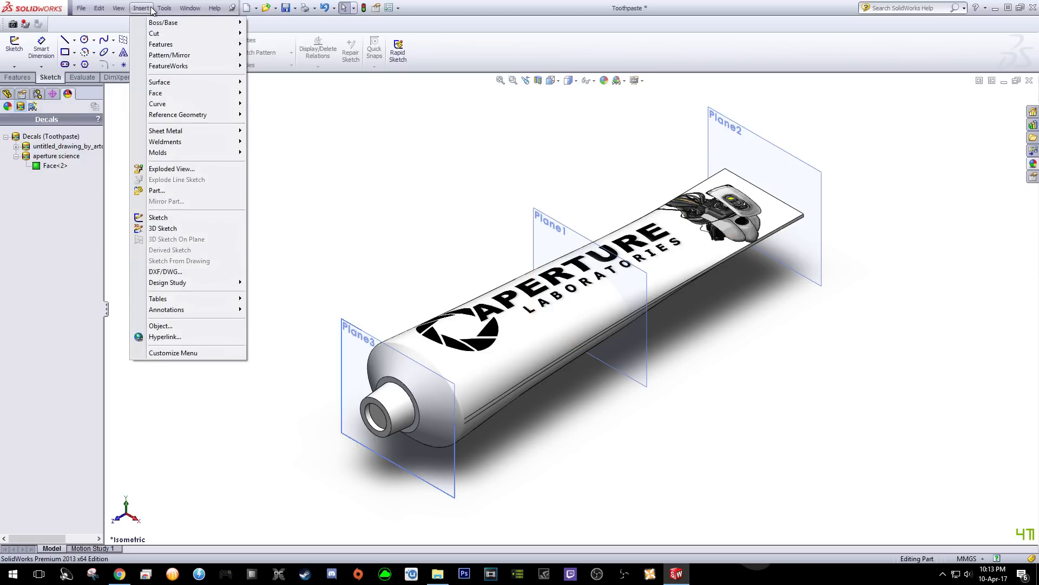
mouse_move(161, 8)
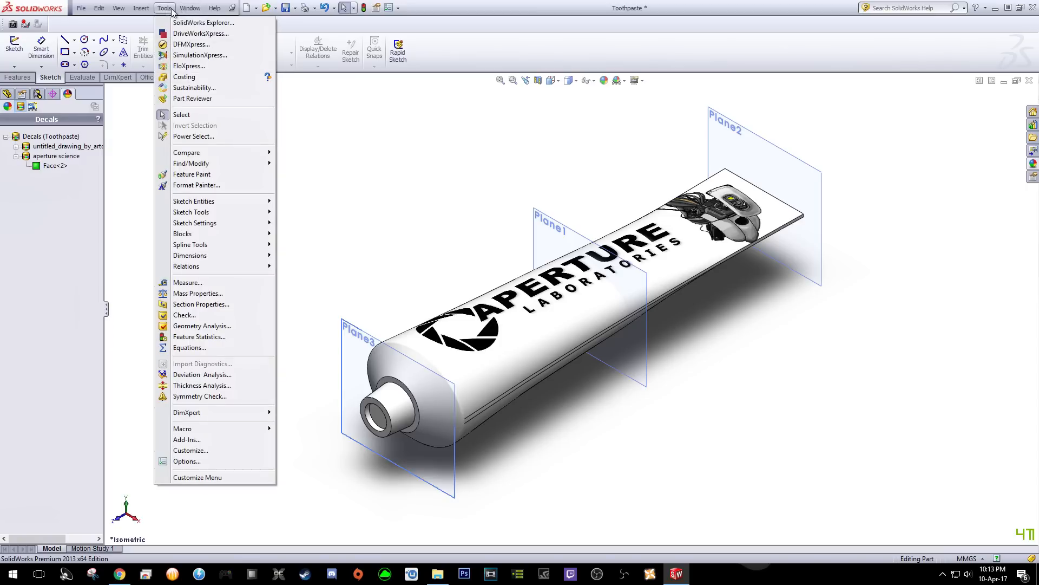
left_click(187, 439)
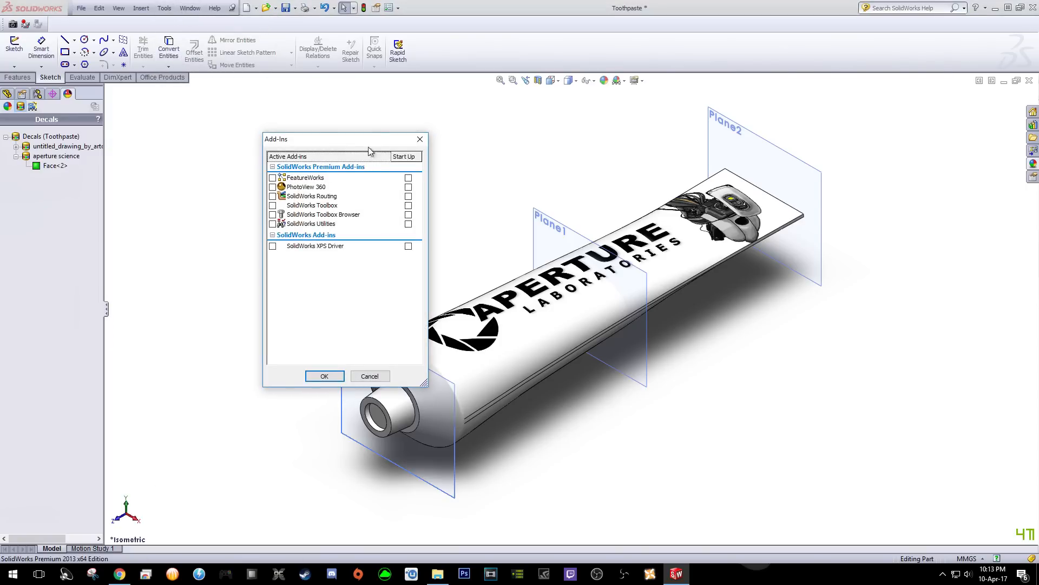
left_click_drag(369, 141, 359, 144)
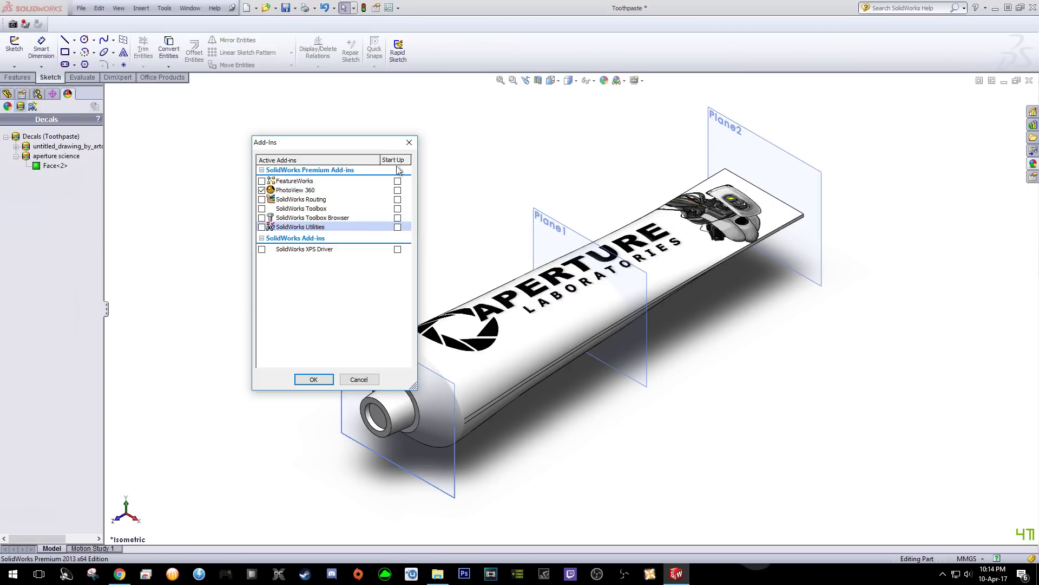
left_click(397, 190)
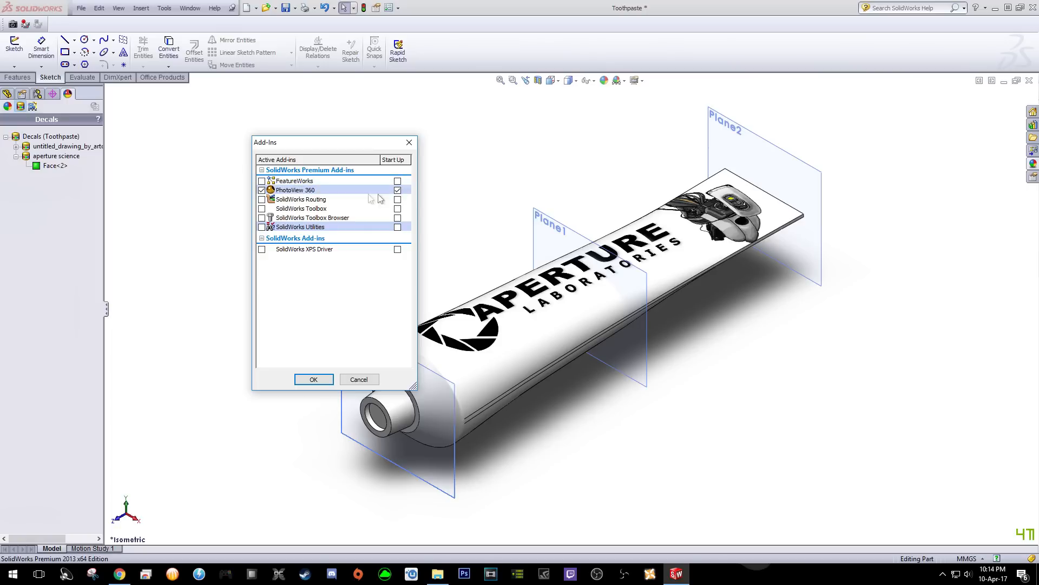
left_click(398, 190)
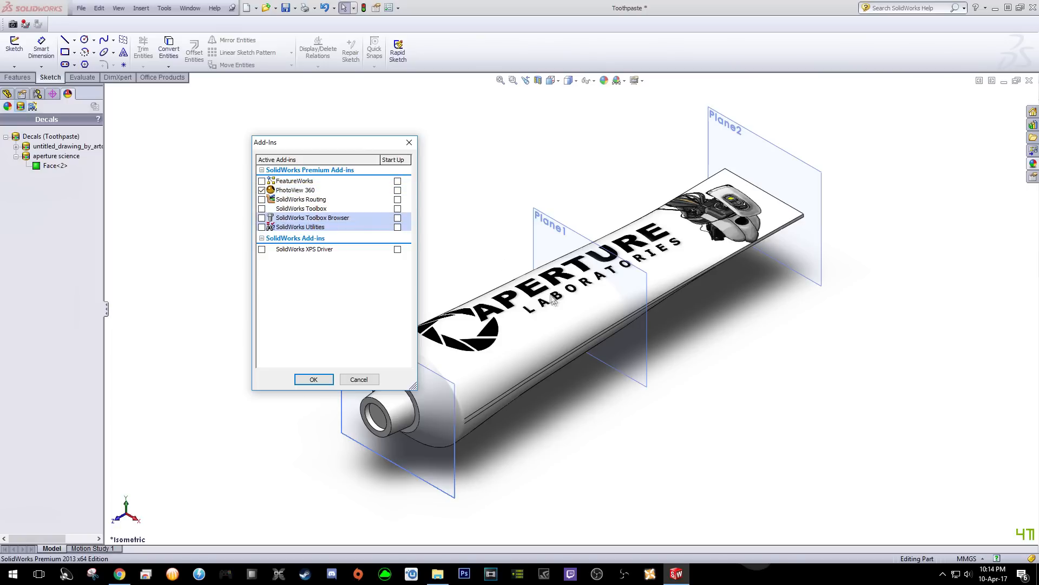
left_click(315, 380)
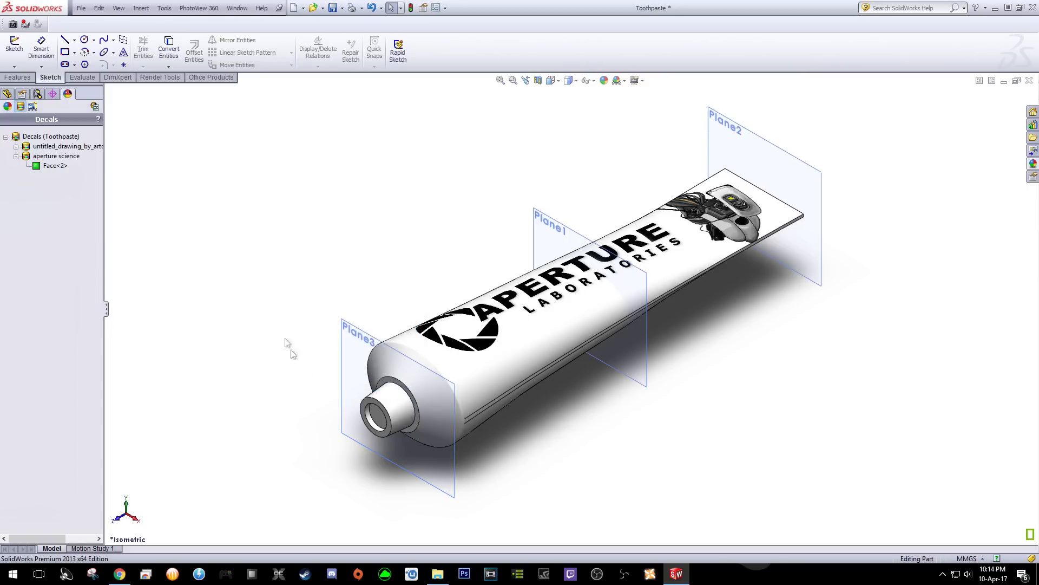
Open the PhotoView 360 render preview window with the tube viewed from above, and move the window clear of the neck end
left_click(160, 80)
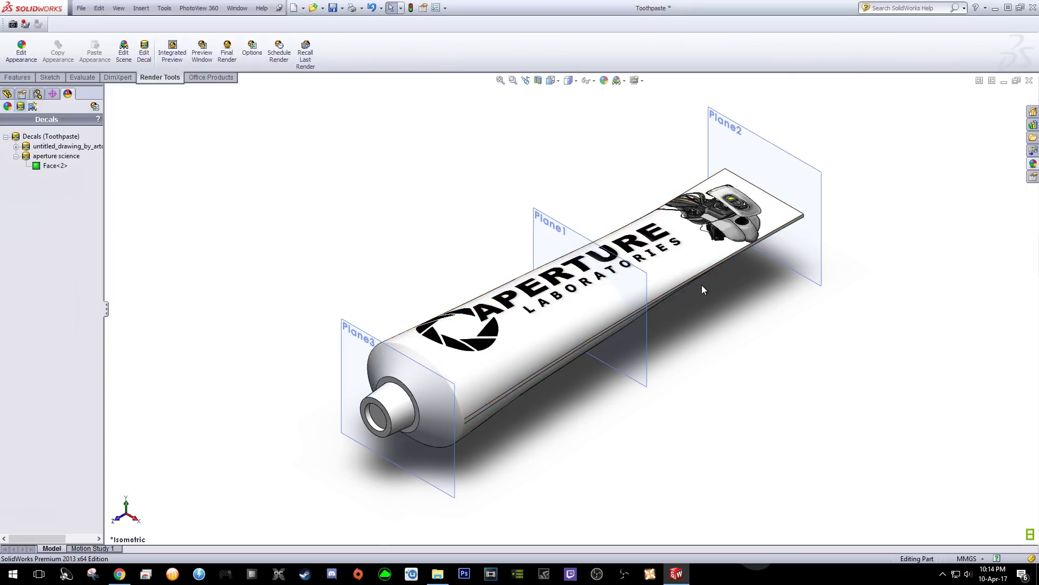
middle_click_drag(726, 290, 718, 406)
middle_click_drag(280, 330, 762, 401)
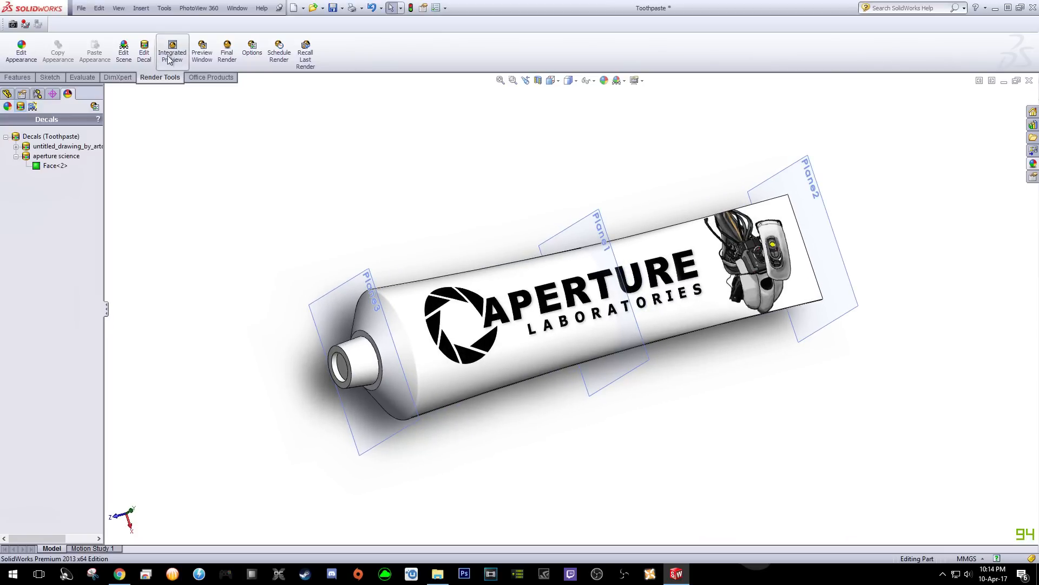
left_click(203, 56)
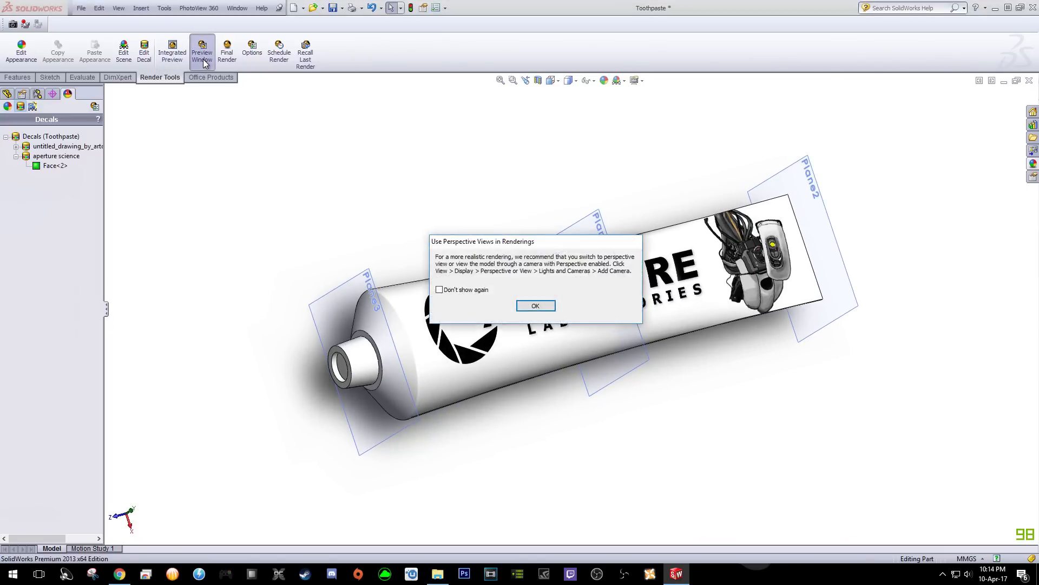
left_click(536, 306)
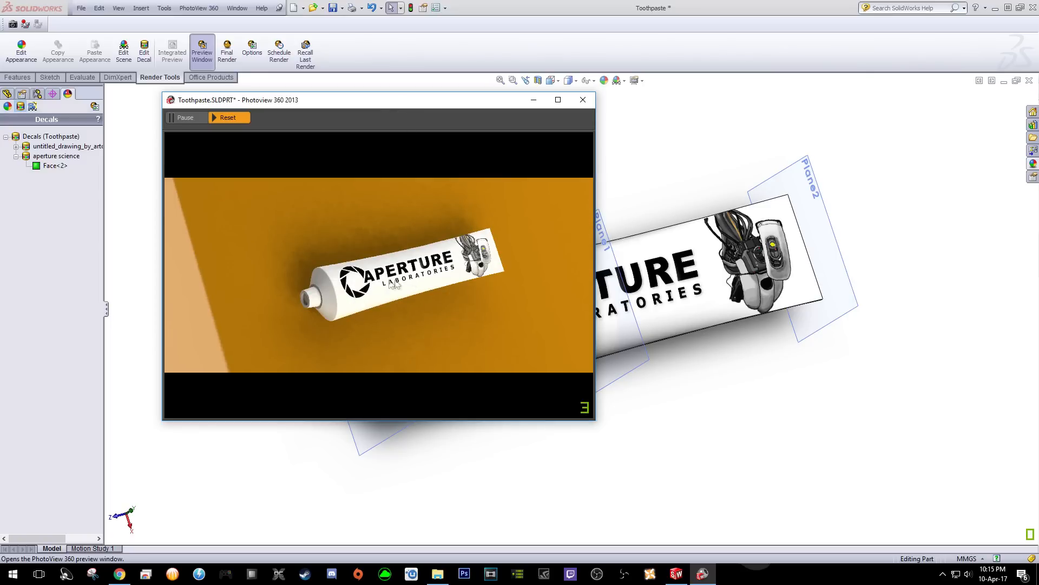
left_click_drag(450, 105, 891, 14)
left_click(612, 428)
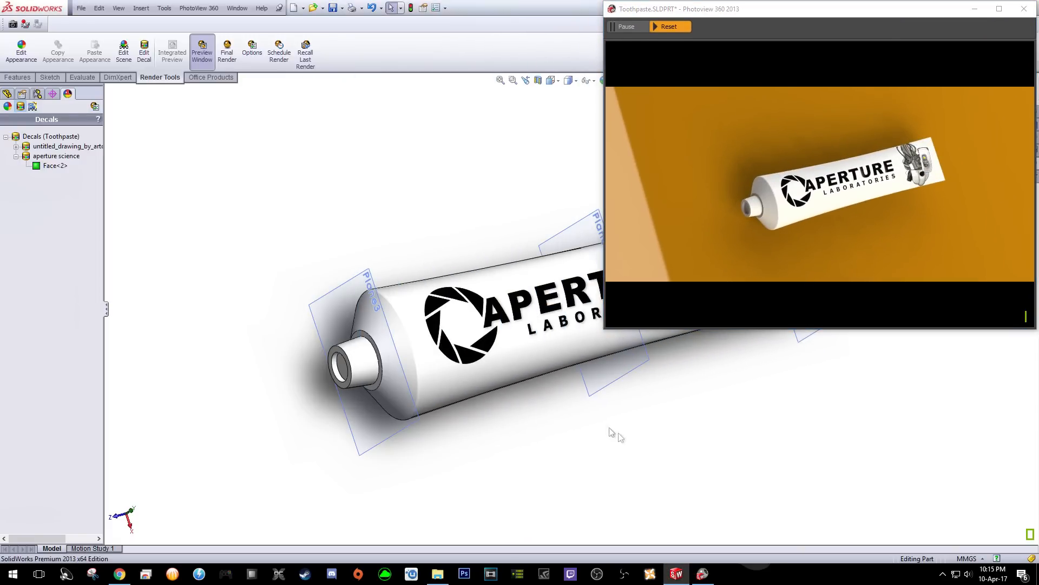
Examine how the live render preview frames the tube at different zoom levels
scroll(595, 406, "down", 1)
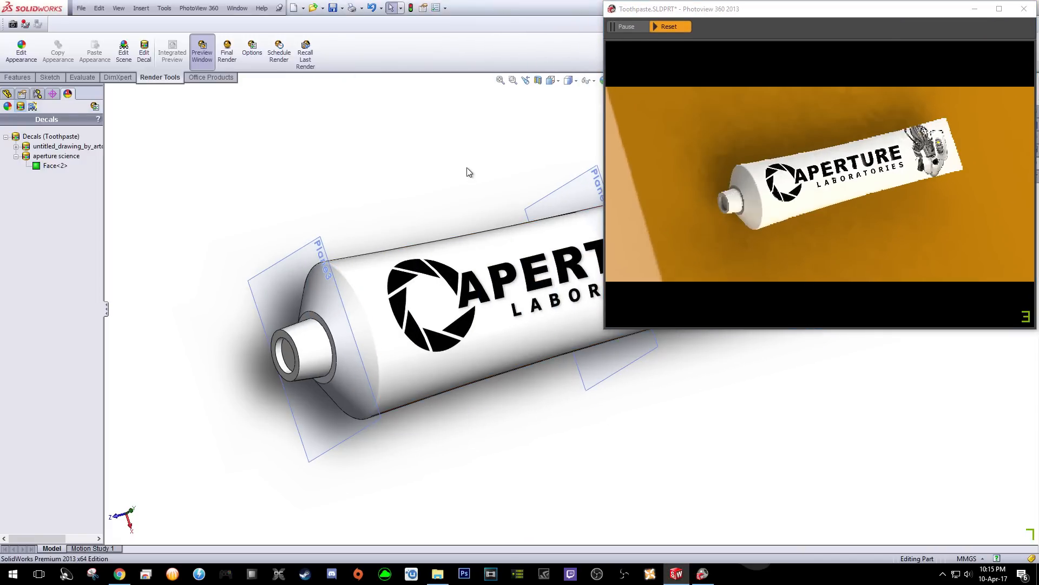
scroll(470, 171, "down", 2)
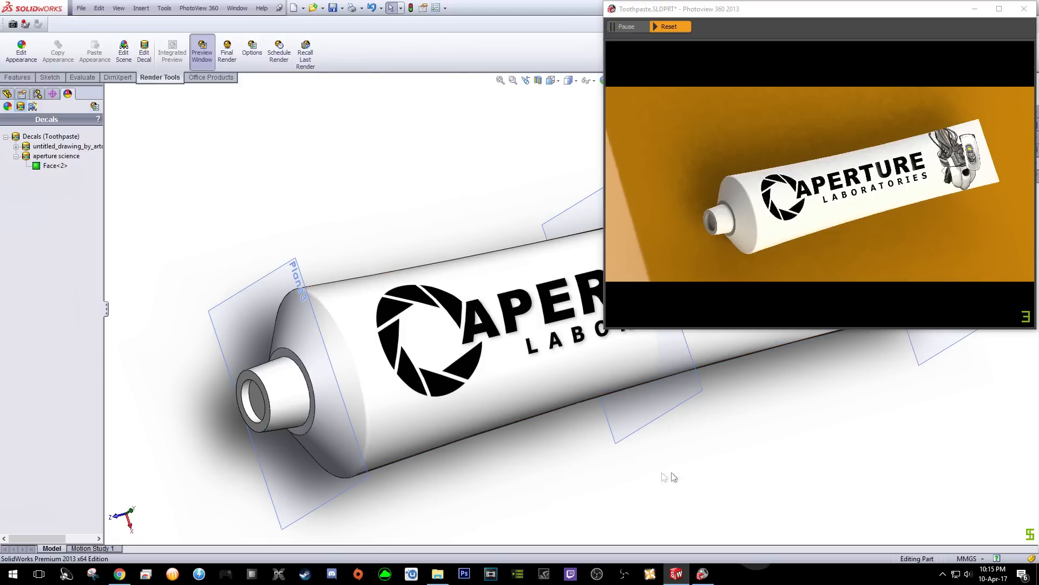
scroll(598, 431, "up", 1)
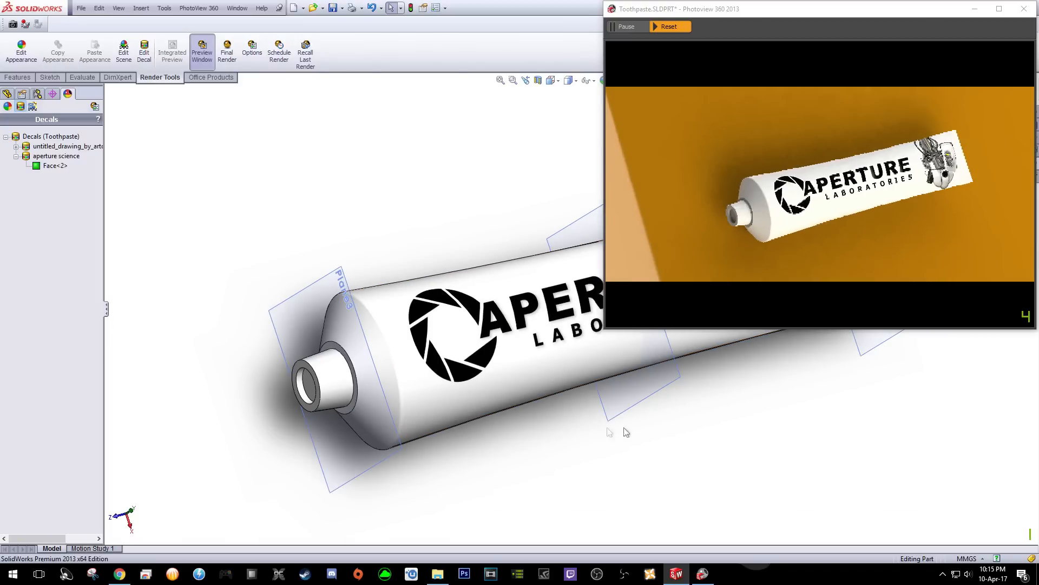
scroll(774, 412, "up", 1)
scroll(790, 406, "down", 1)
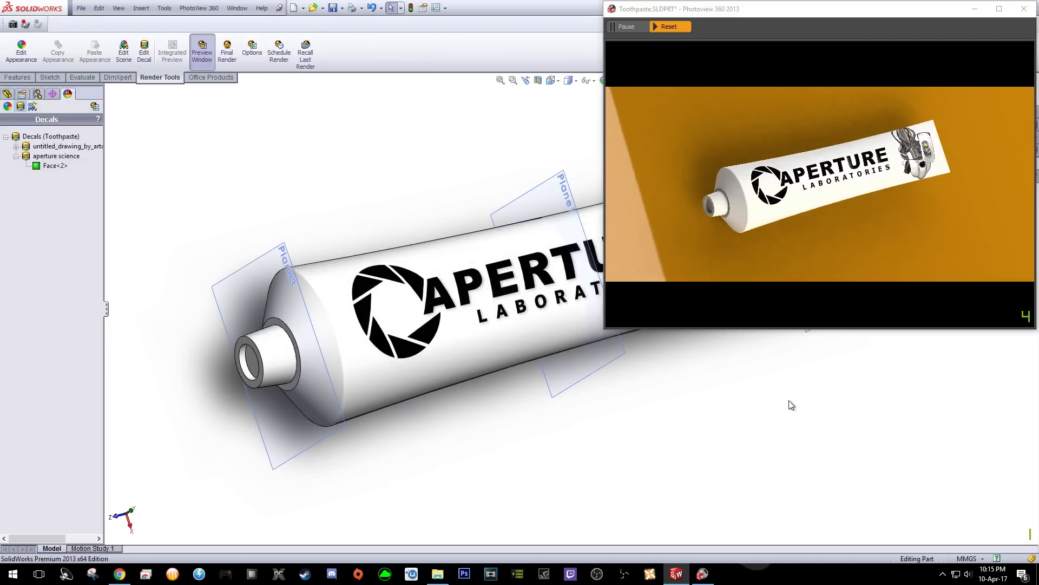
scroll(791, 403, "down", 1)
scroll(272, 129, "up", 1)
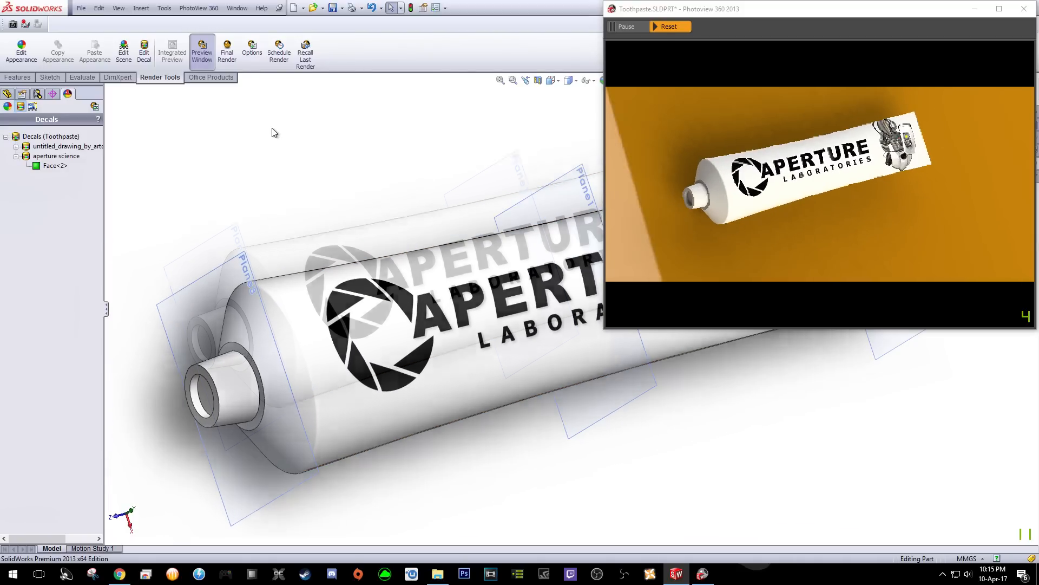